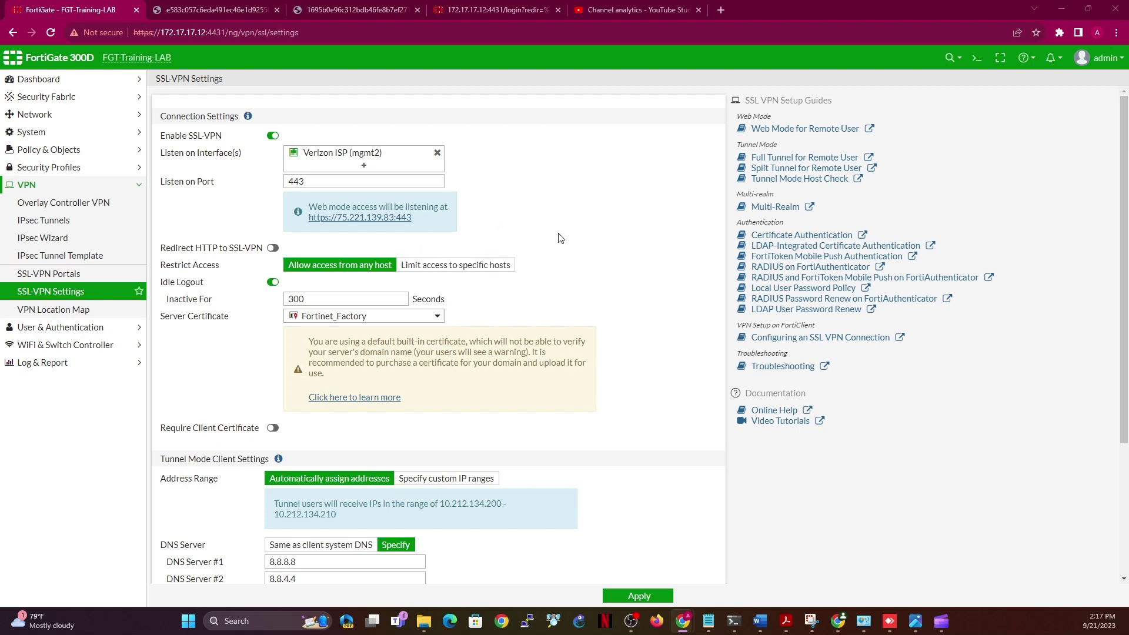
Disable Enable Web Mode on the full-access SSL-VPN portal and save it
left_click(53, 277)
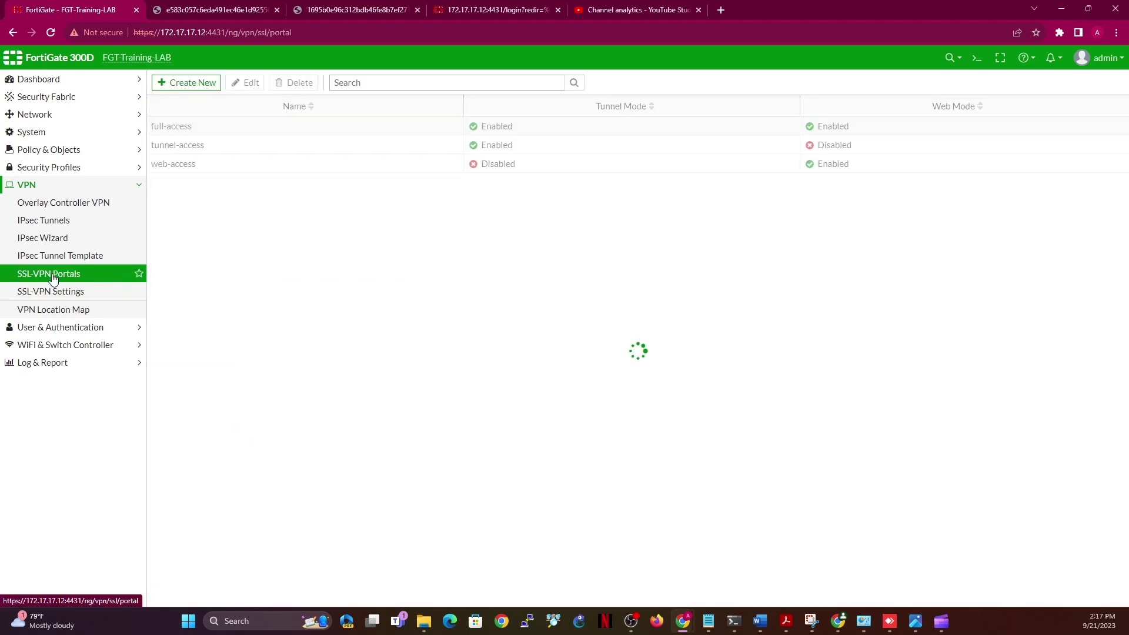
left_click(261, 133)
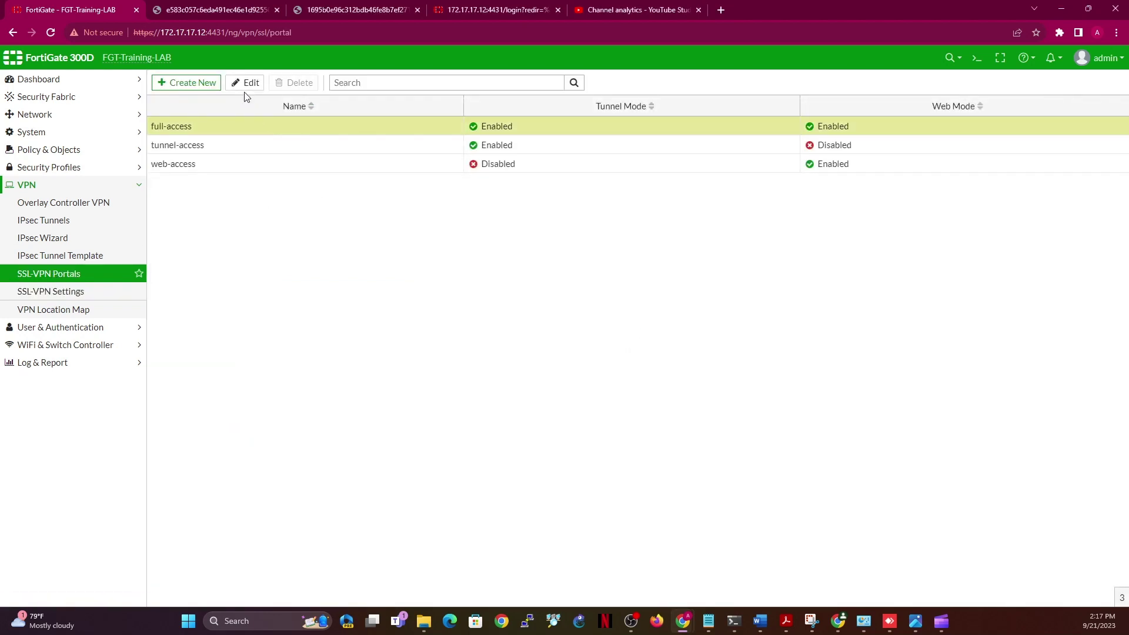
left_click(244, 83)
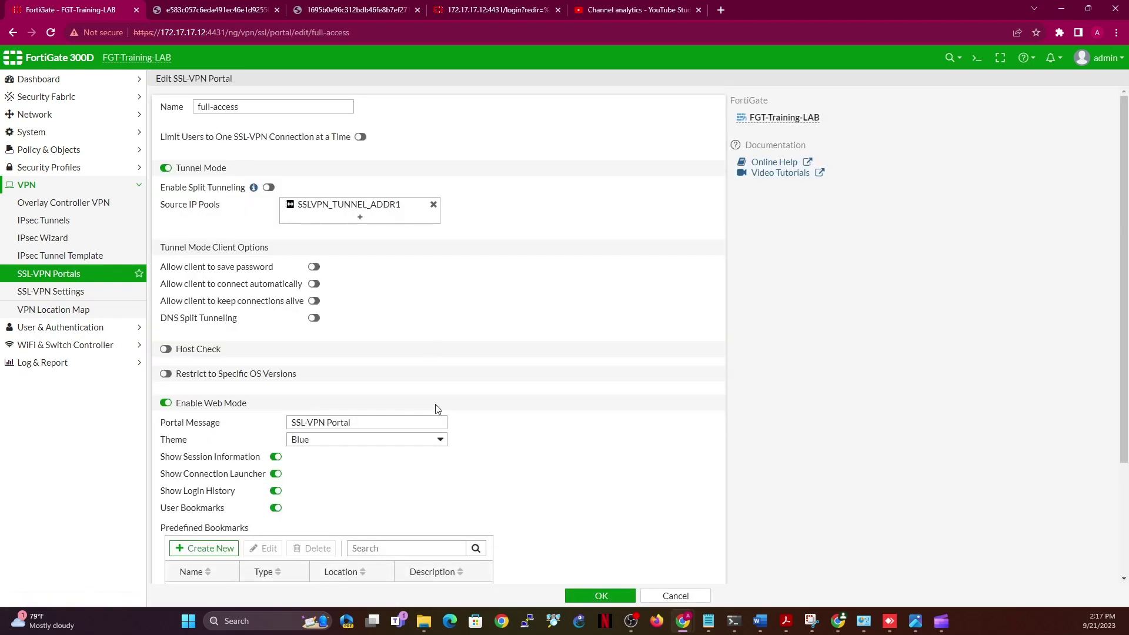
left_click(166, 403)
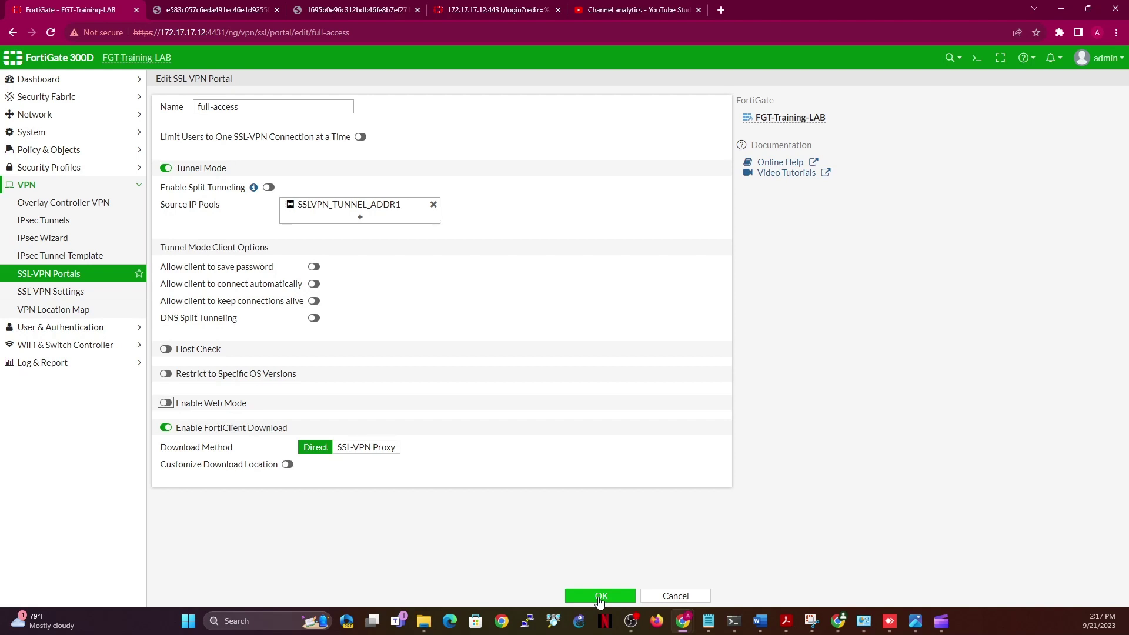
left_click(600, 596)
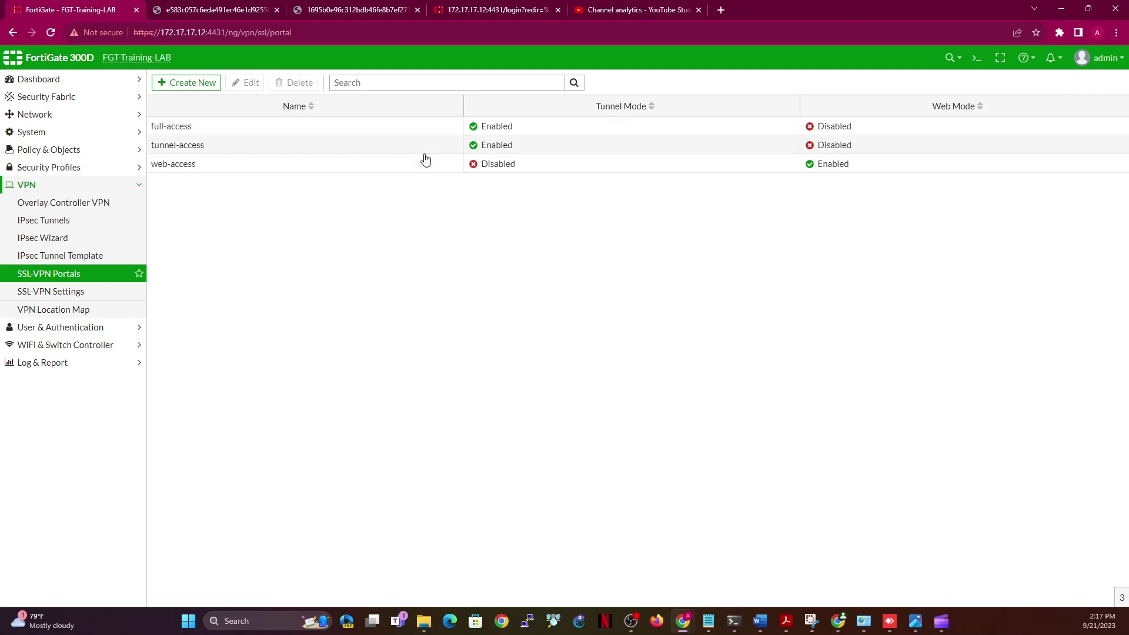
Switch on SSL-VPN Realms under Additional Features in Feature Visibility and apply the change
left_click(402, 133)
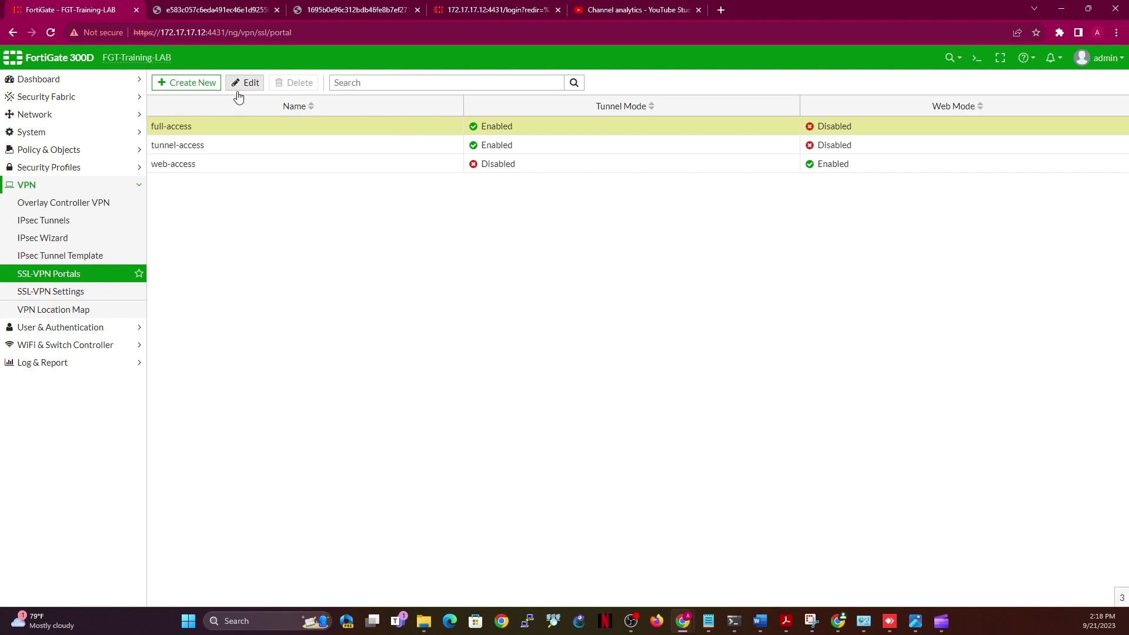
left_click(32, 292)
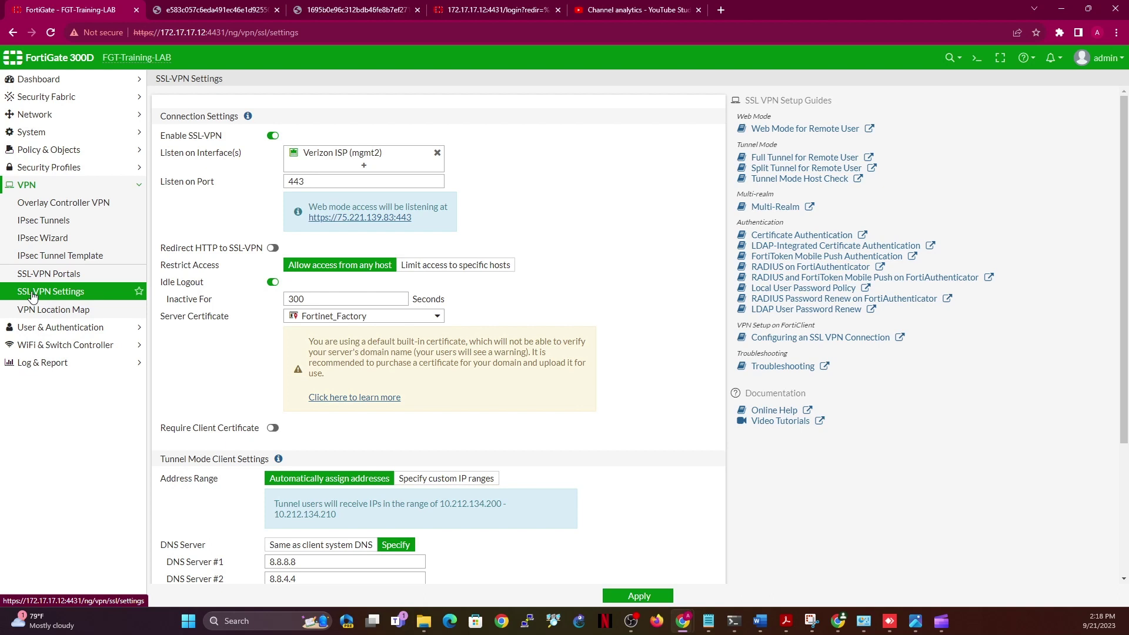
left_click(39, 131)
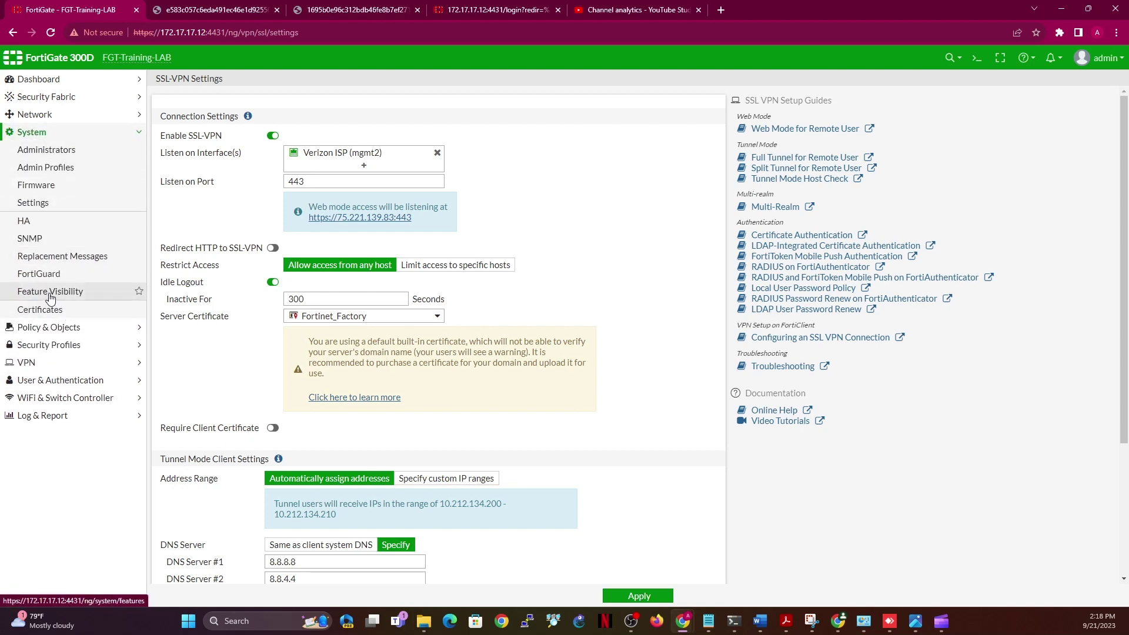
left_click(51, 295)
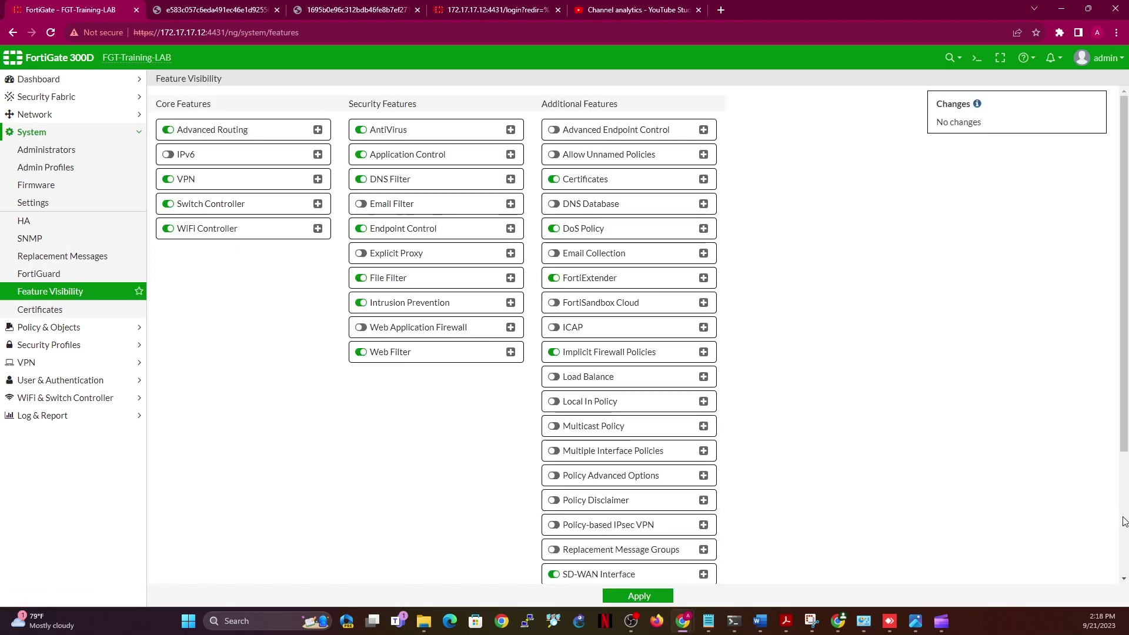
scroll(1122, 521, "down", 3)
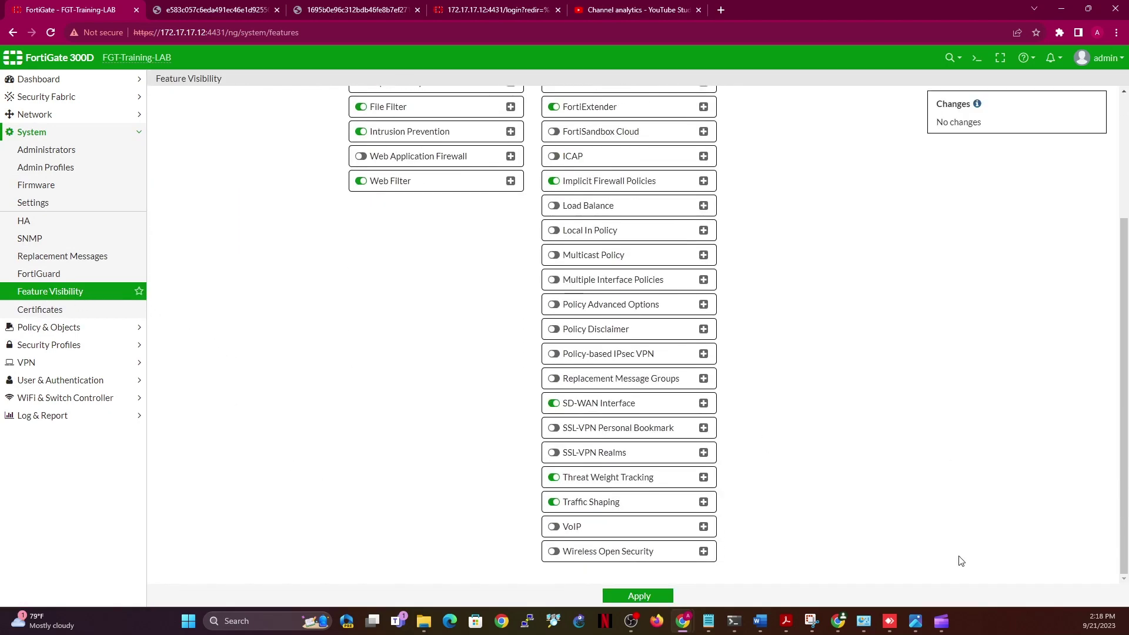
left_click(553, 452)
left_click(703, 452)
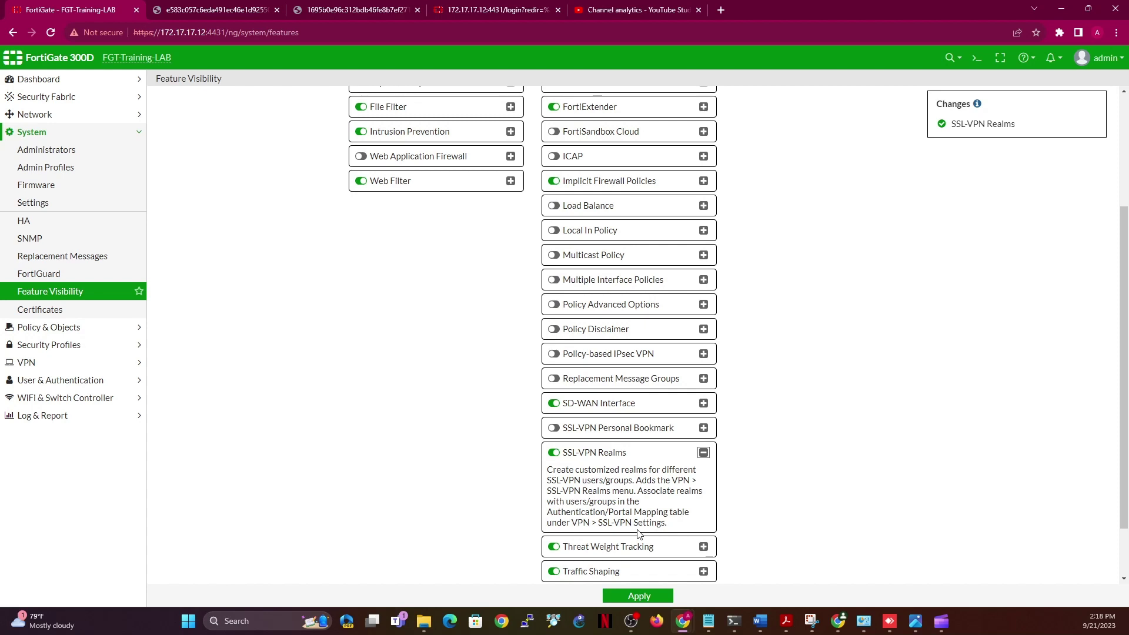
left_click(42, 359)
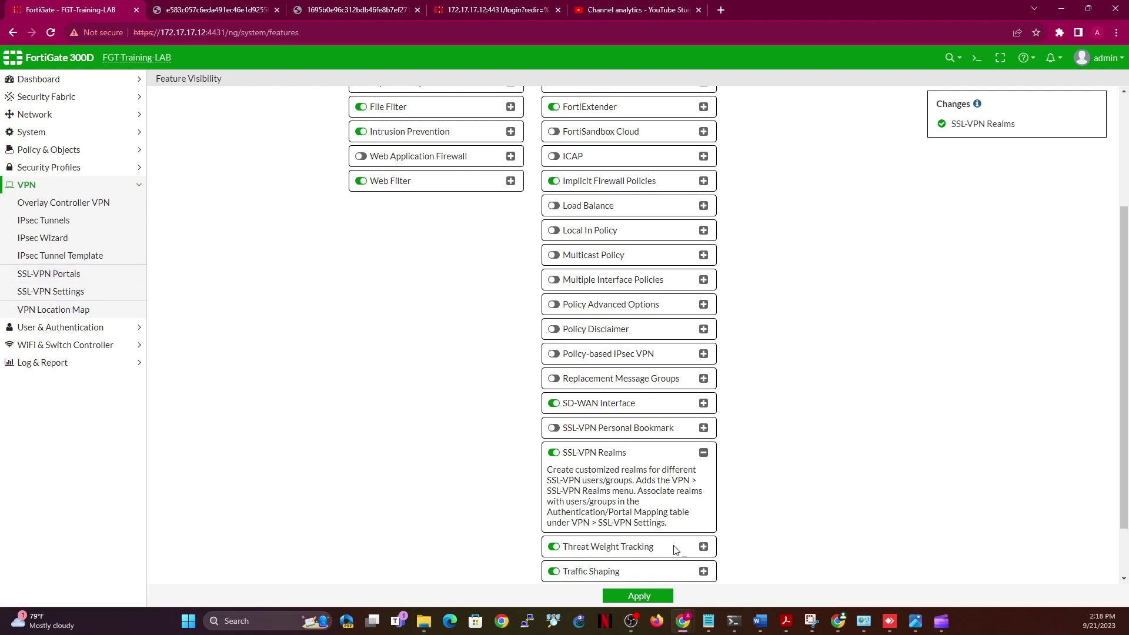
left_click(643, 596)
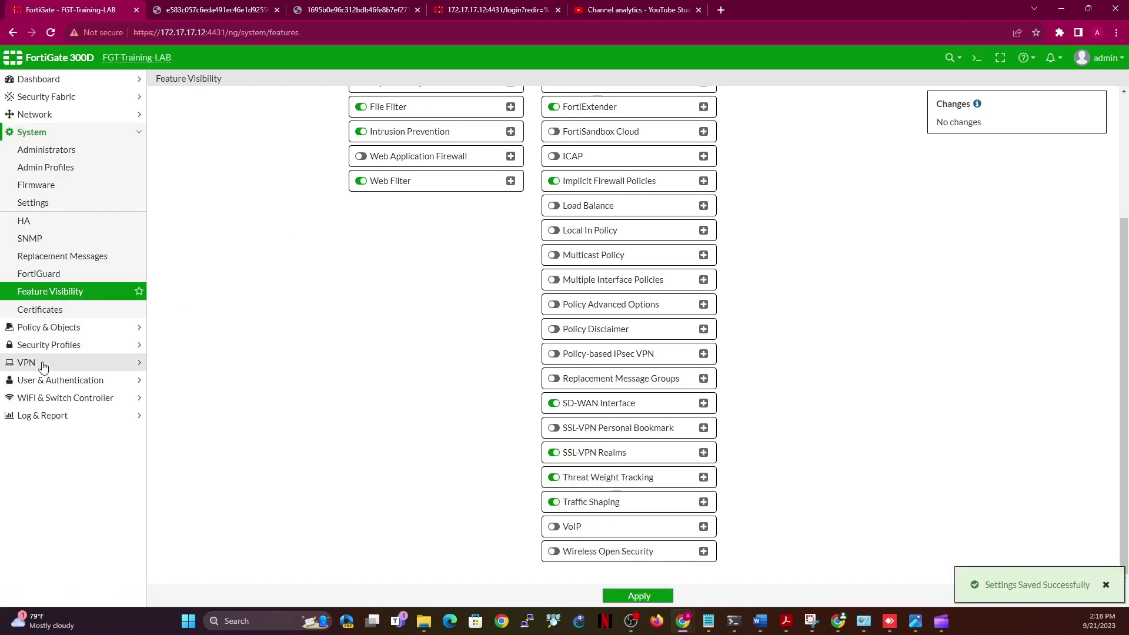
left_click(30, 362)
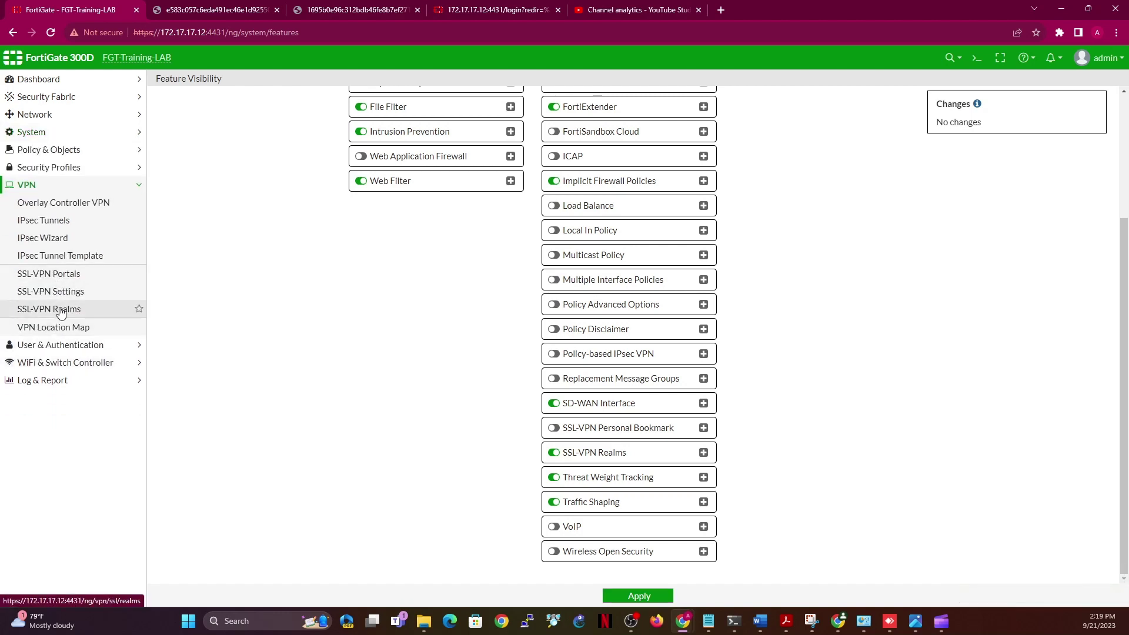
Begin a new realm, then look up the web-mode access address on the SSL-VPN Settings page
left_click(56, 310)
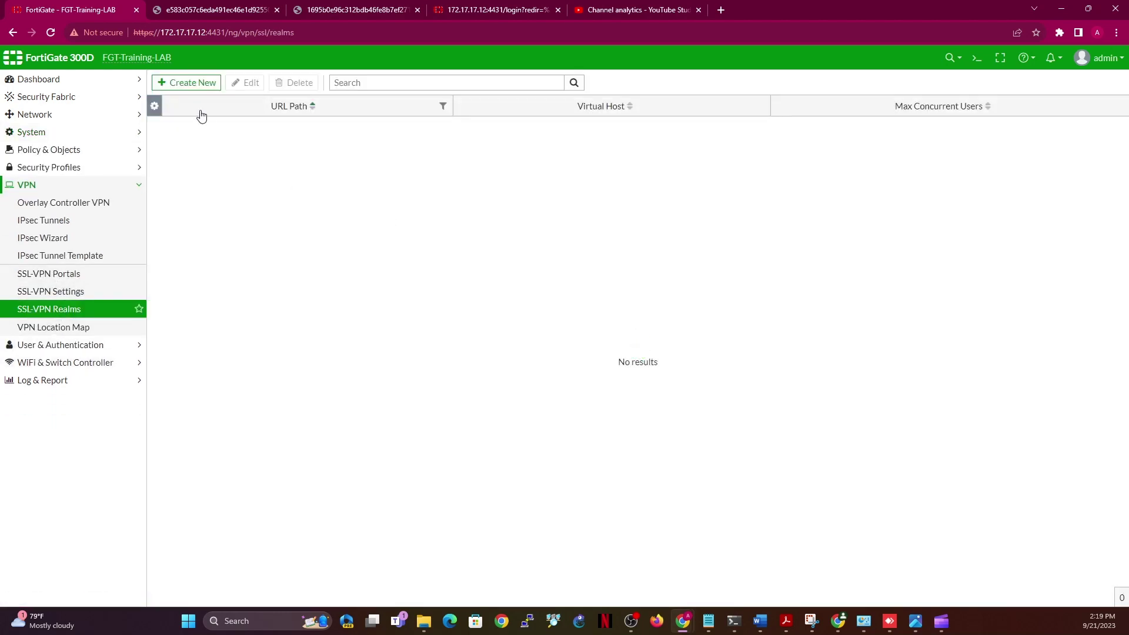
left_click(183, 84)
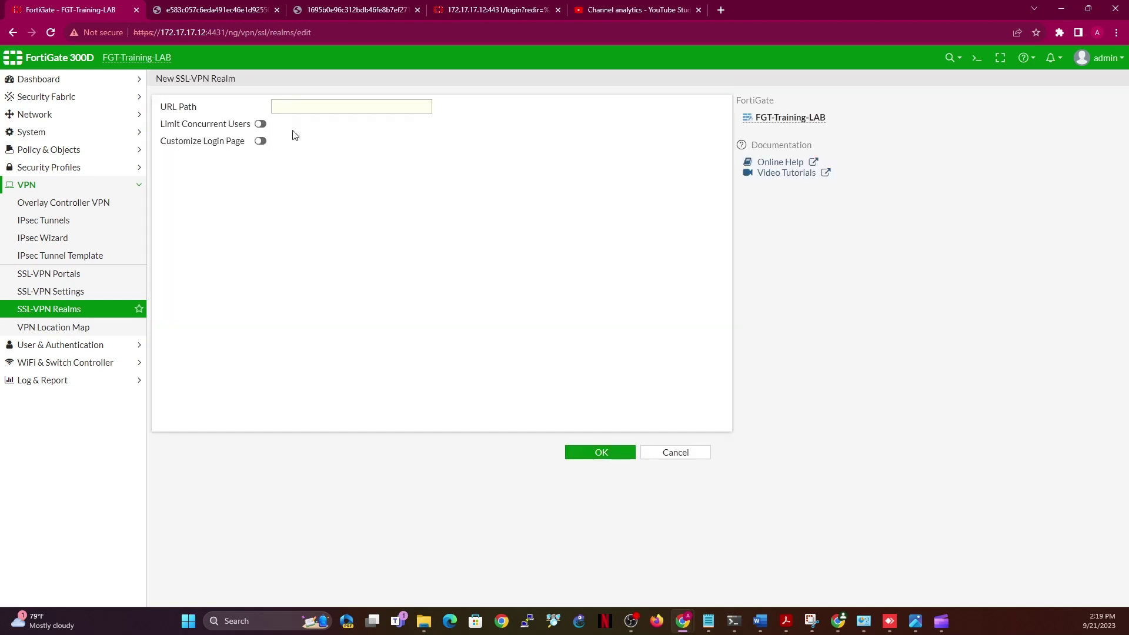
left_click(309, 108)
left_click(82, 289)
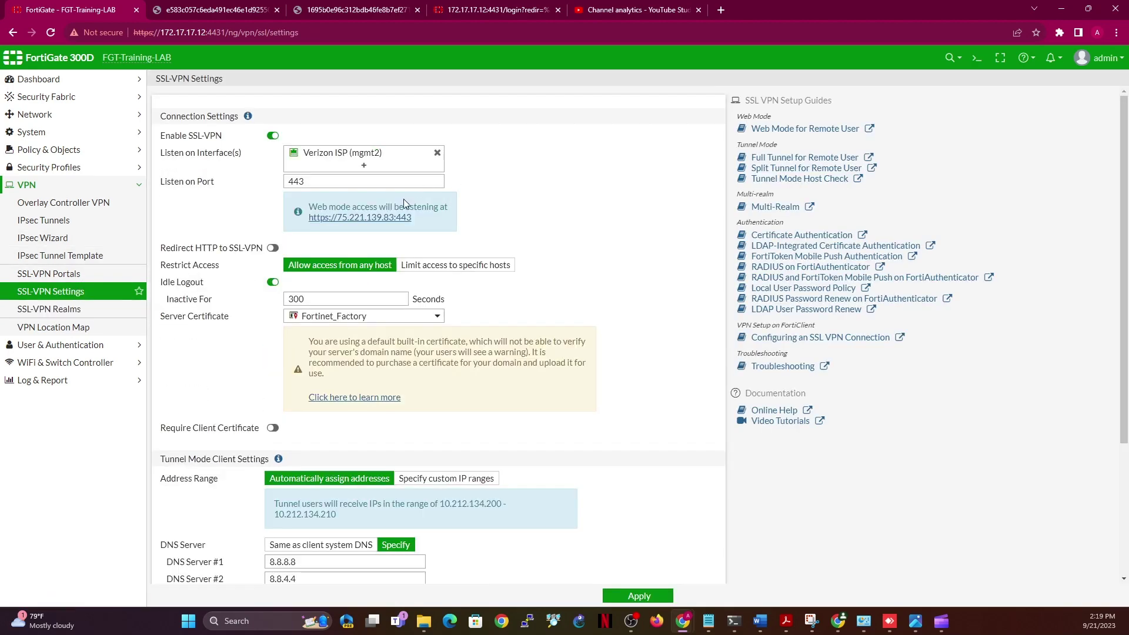
left_click_drag(415, 219, 305, 233)
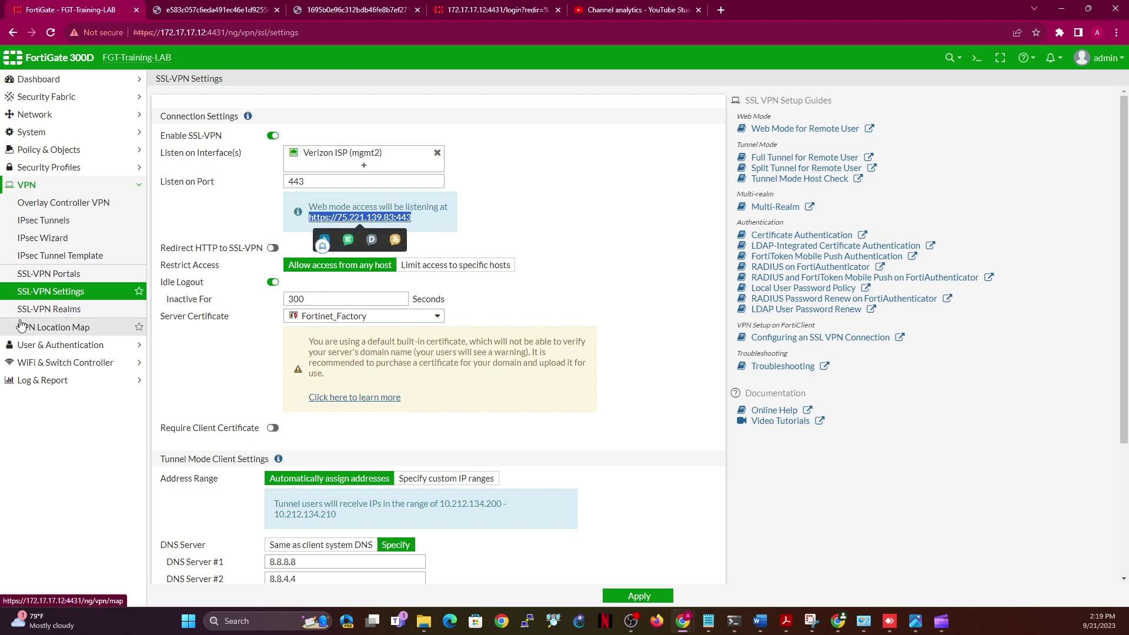
Create an SSL-VPN realm with URL path 'finance'
left_click(37, 309)
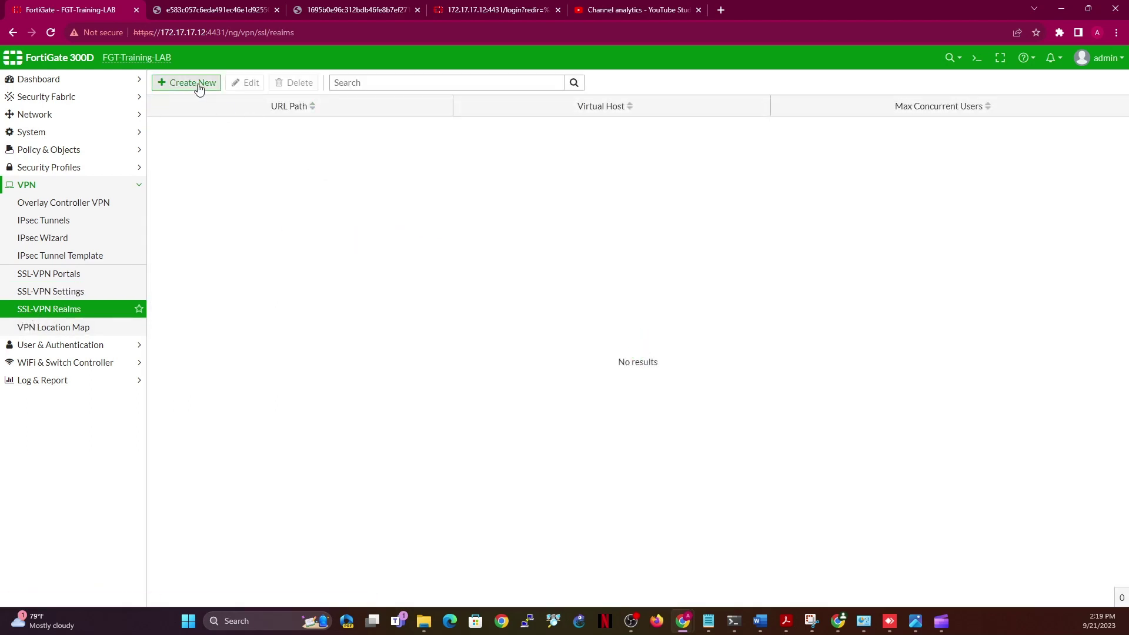
left_click(198, 86)
left_click(353, 110)
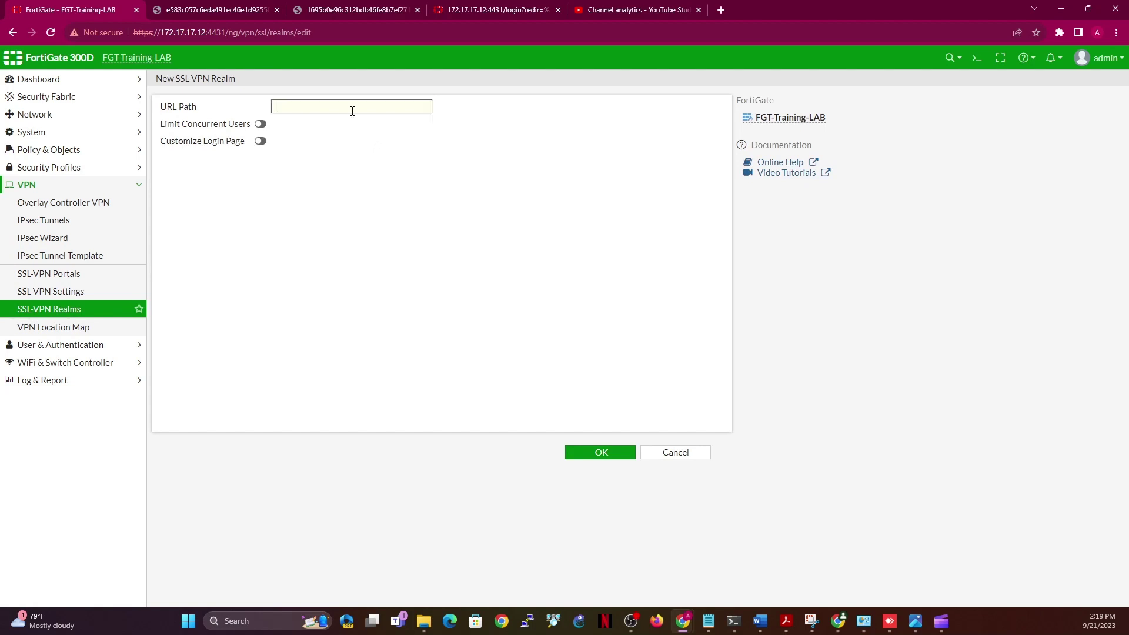
type("finance")
left_click(598, 461)
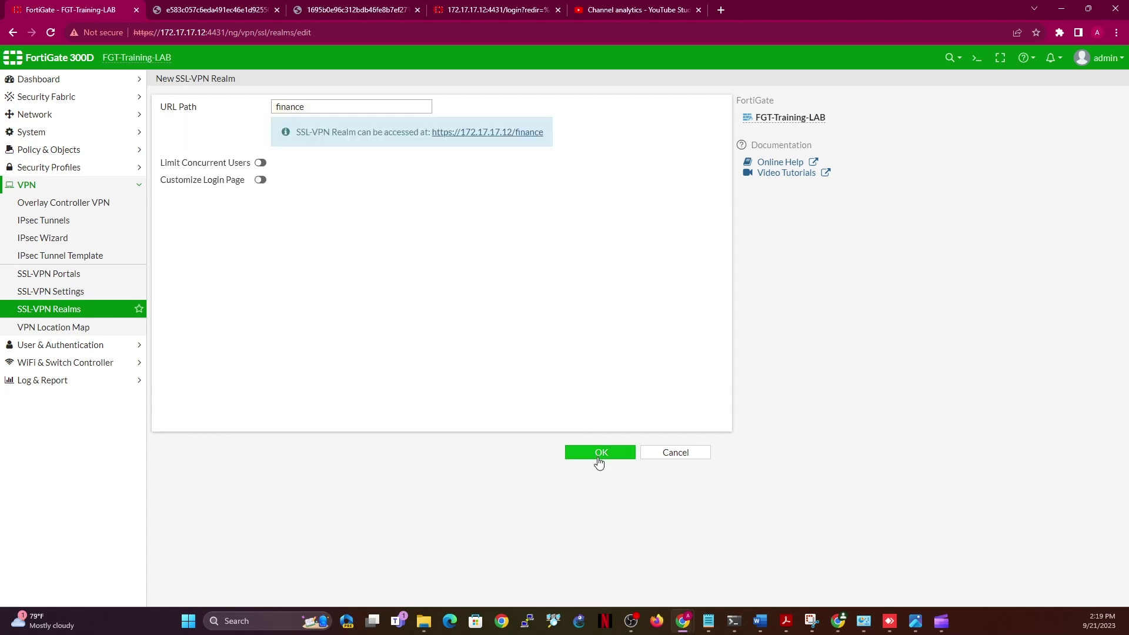
left_click(185, 83)
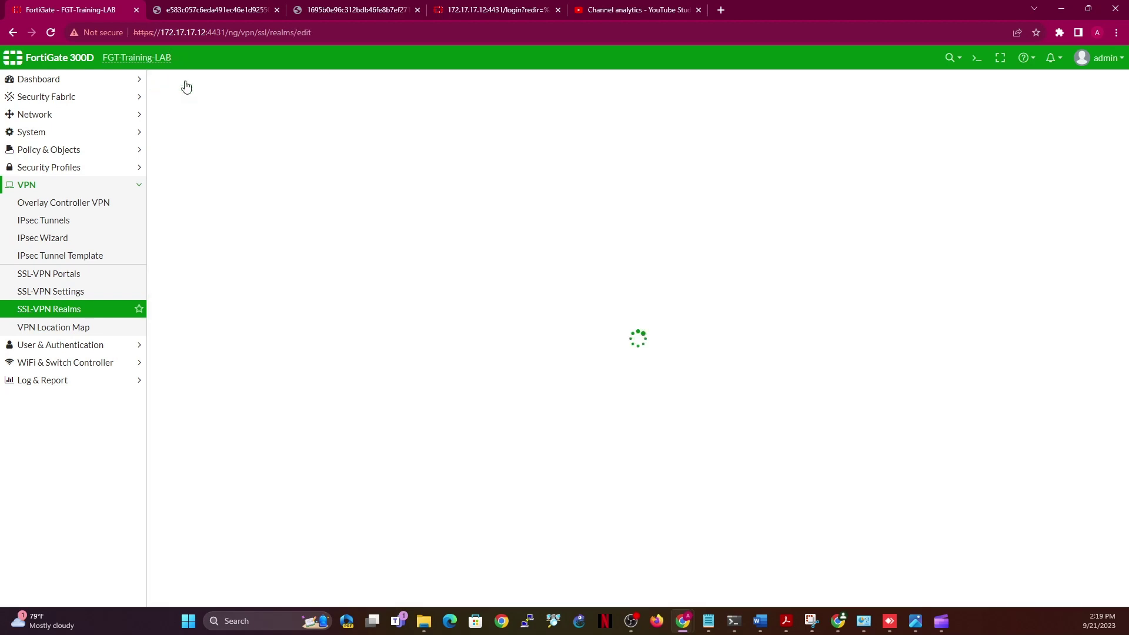
Add two more realms with URL paths 'public' and 'student'
left_click(371, 108)
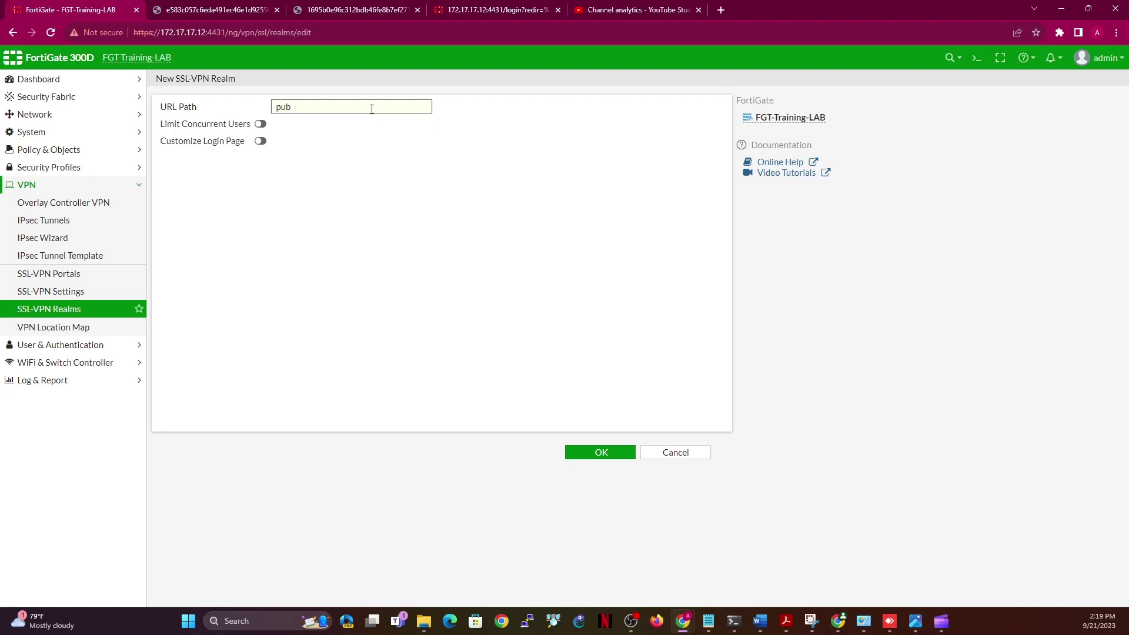
type("lic")
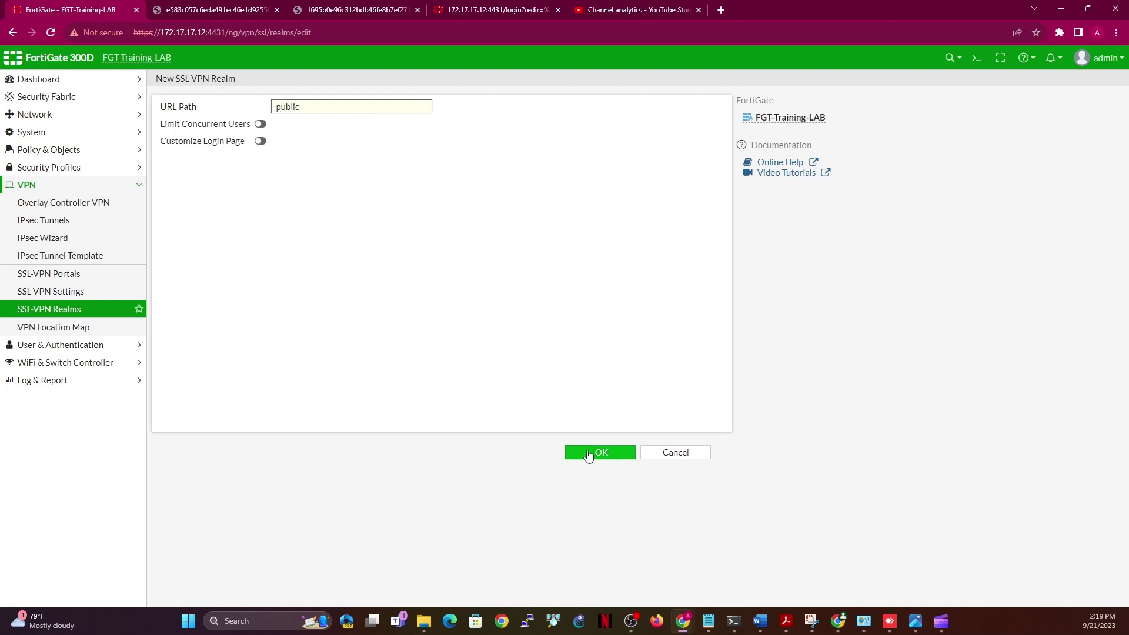
left_click(588, 454)
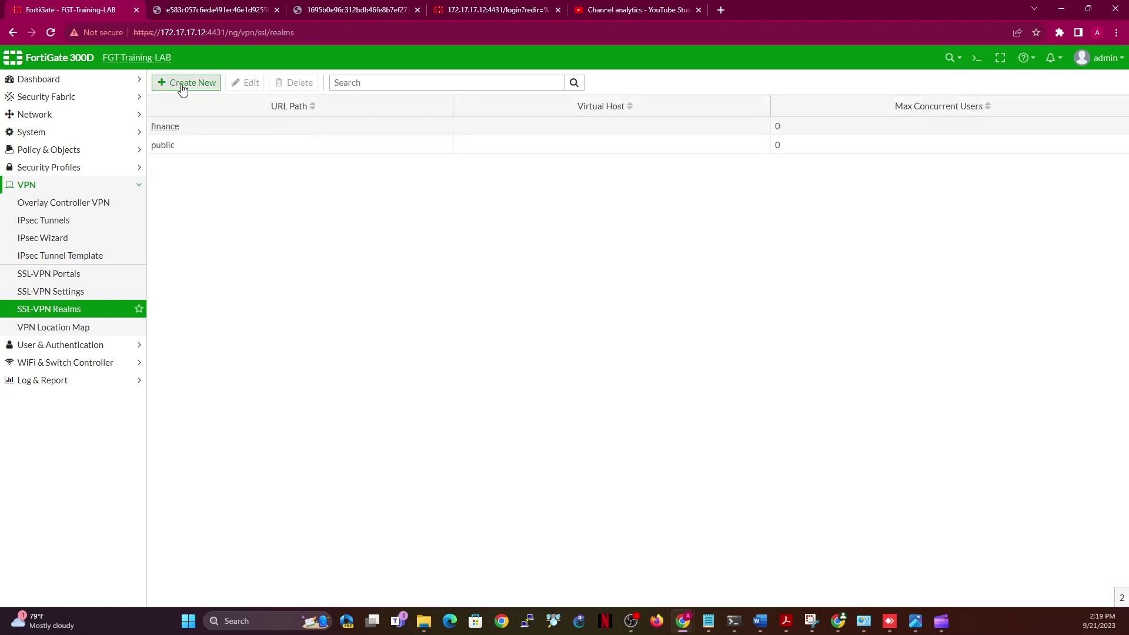
left_click(182, 86)
left_click(326, 108)
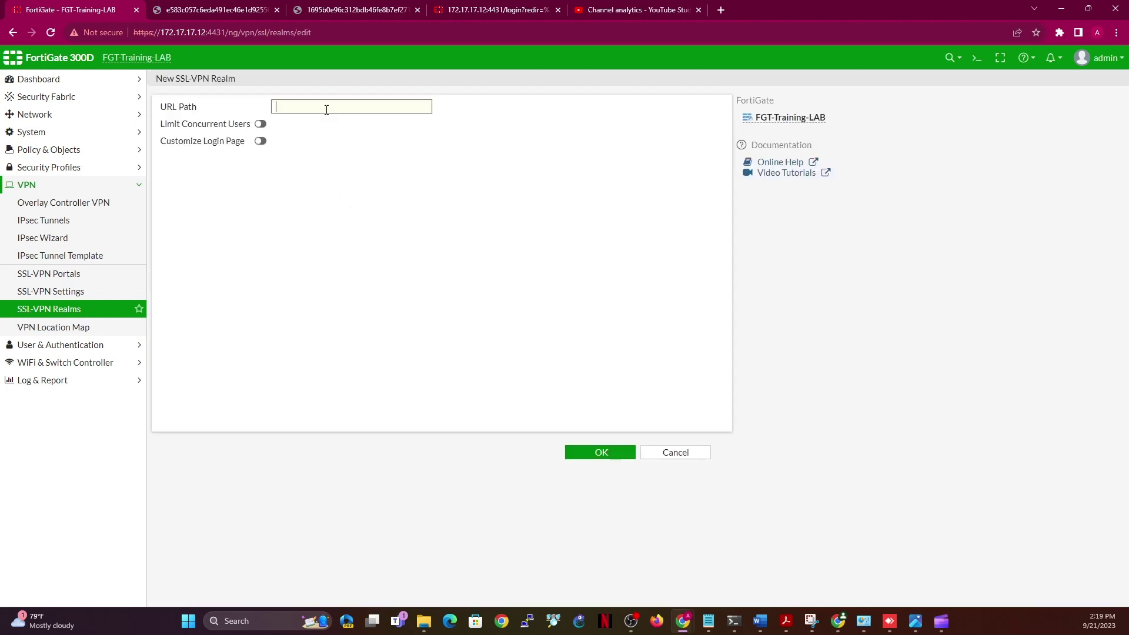
type("student")
left_click(587, 444)
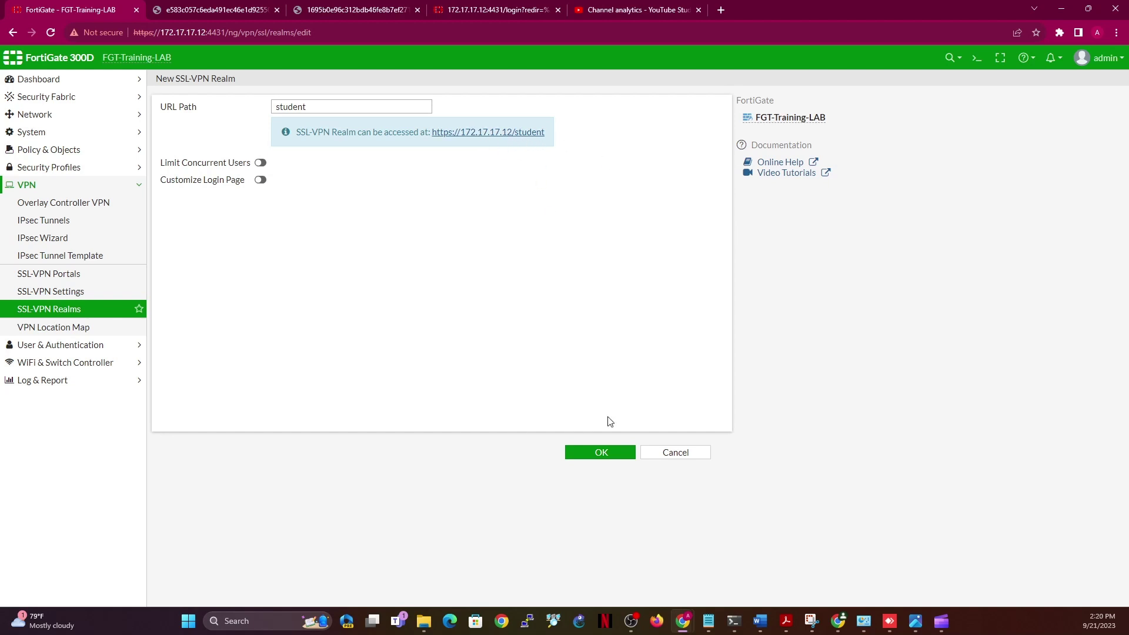
right_click(602, 455)
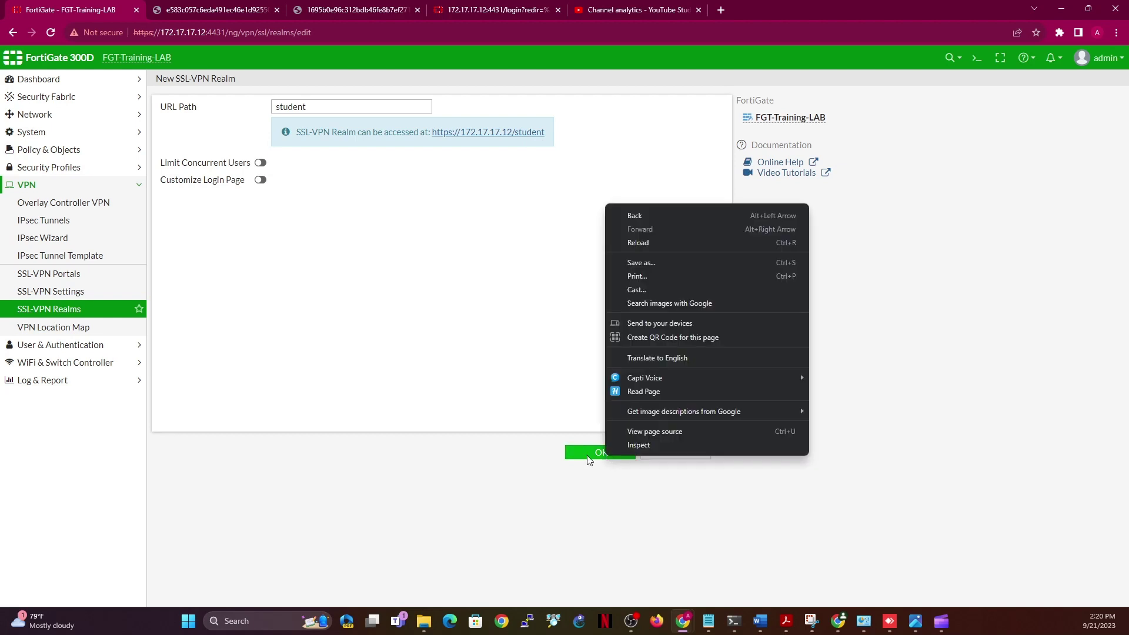
left_click(584, 457)
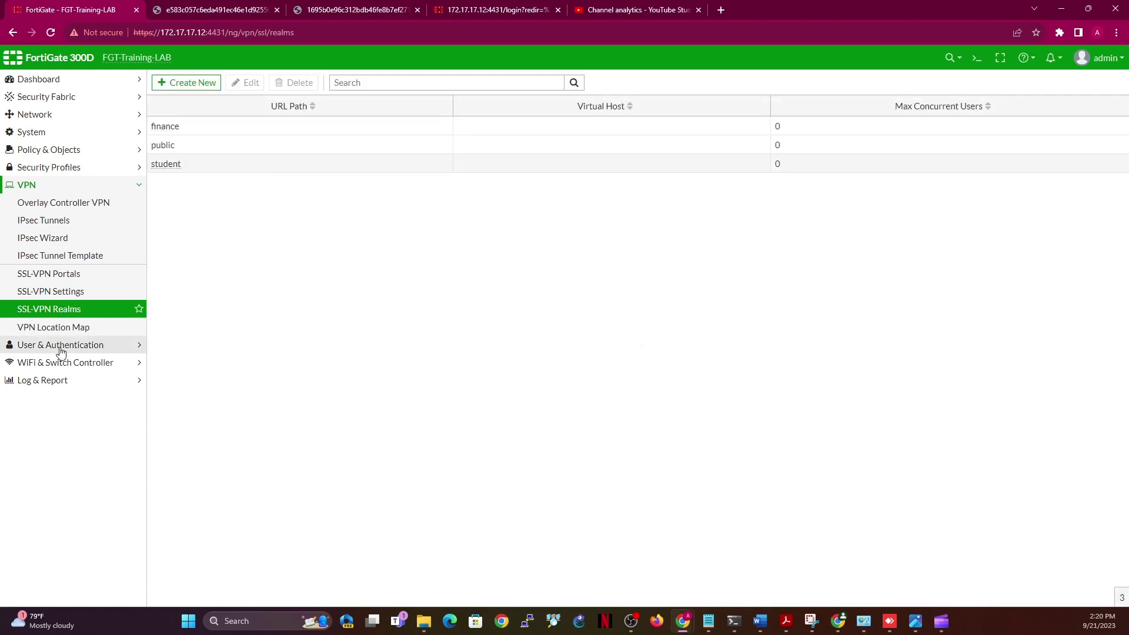
Start a new Authentication/Portal Mapping with the realm set to /finance
left_click(61, 296)
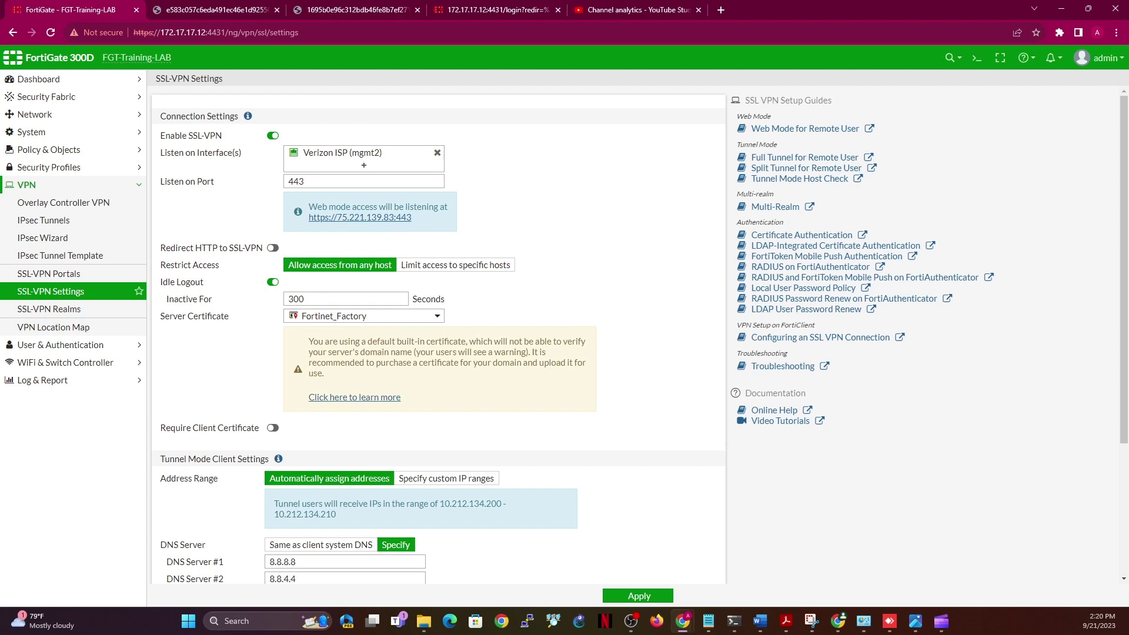
scroll(1120, 366, "down", 3)
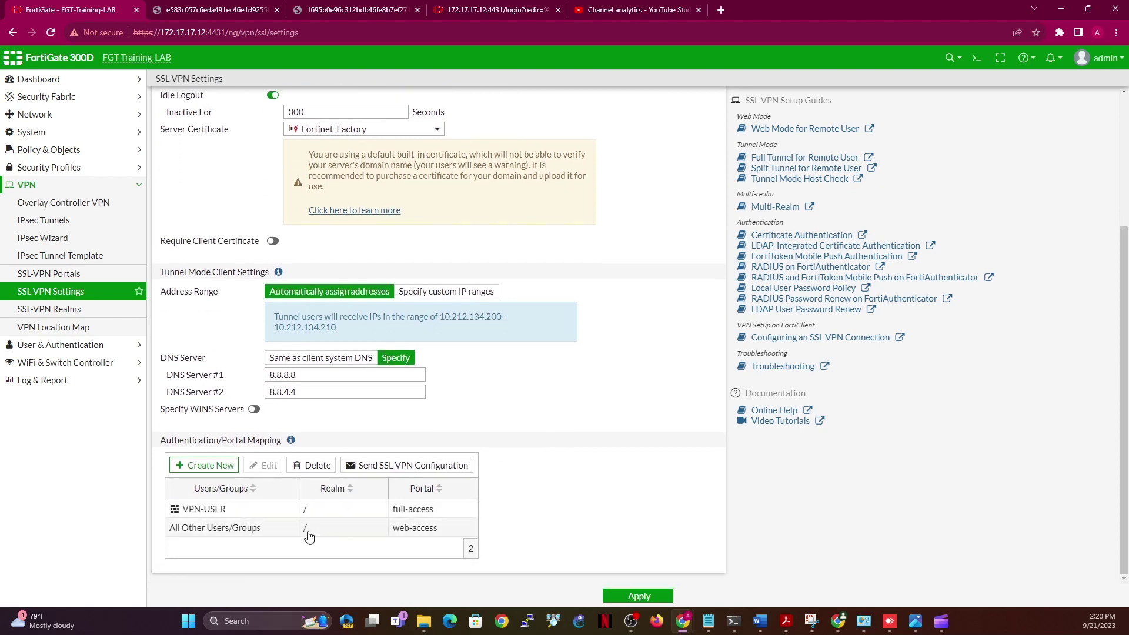
left_click(188, 468)
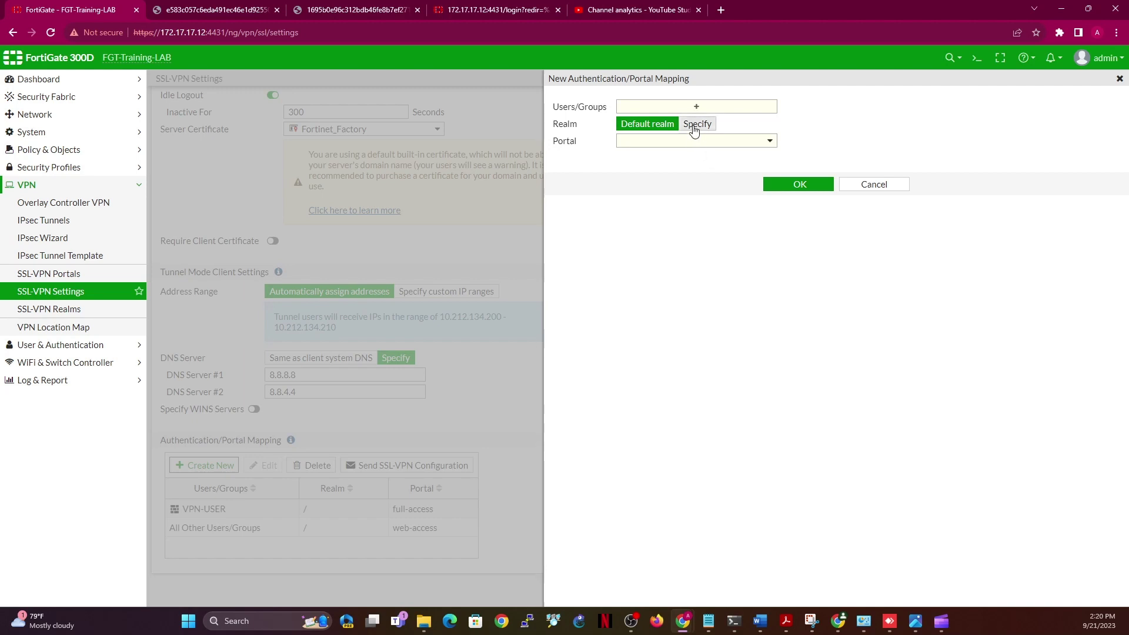
left_click(695, 126)
left_click(721, 141)
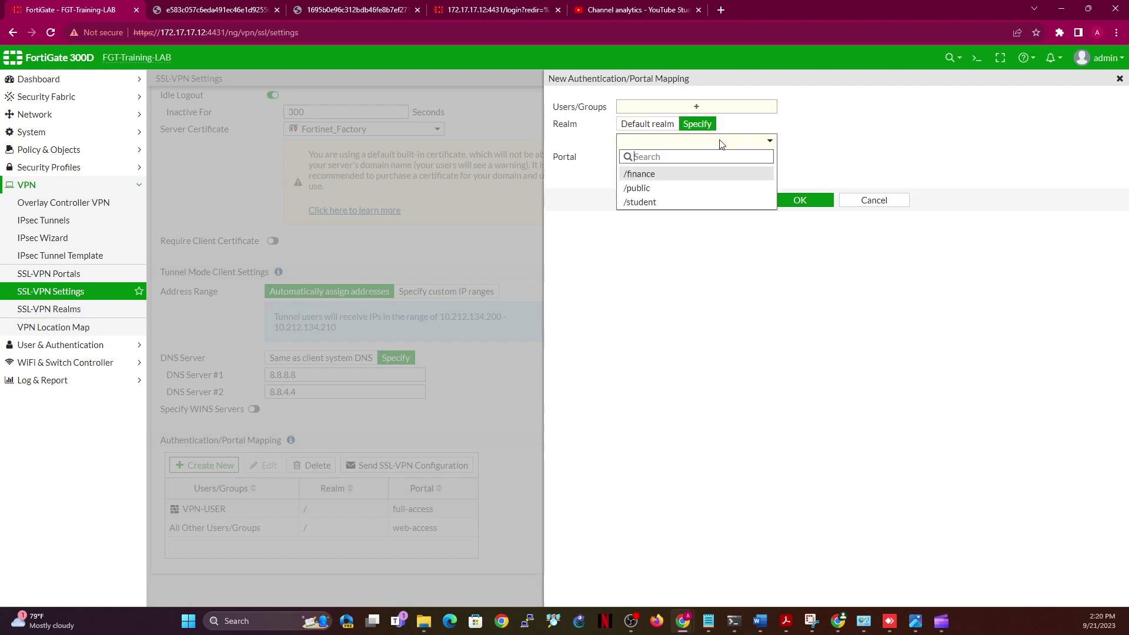
left_click(641, 176)
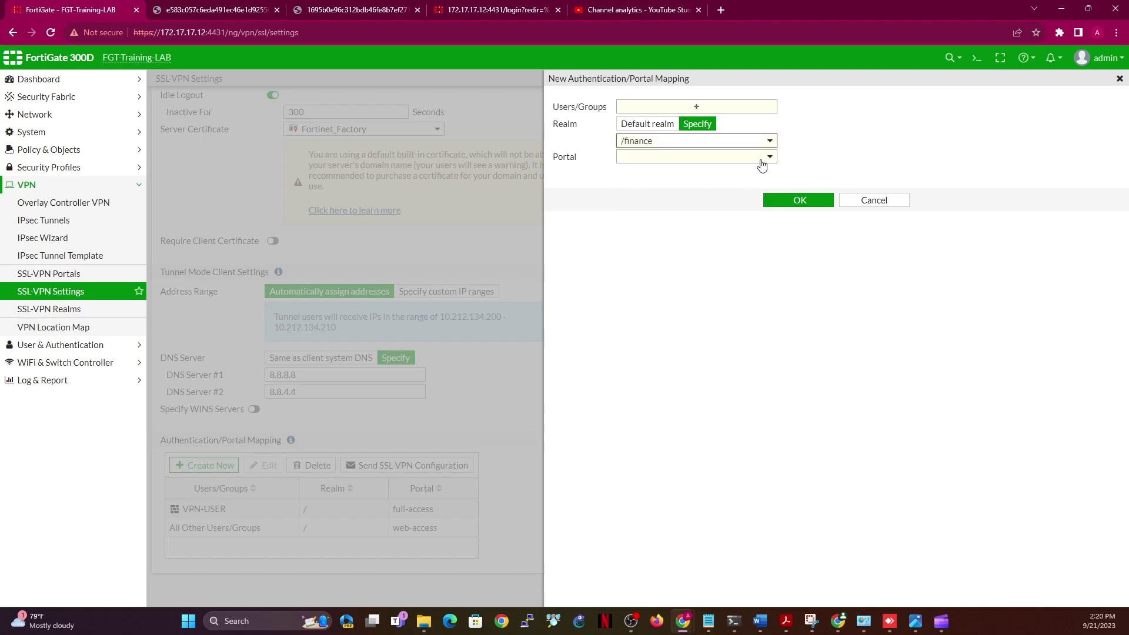
Cancel the unfinished mapping and return to the SSL-VPN Portals list
left_click(762, 165)
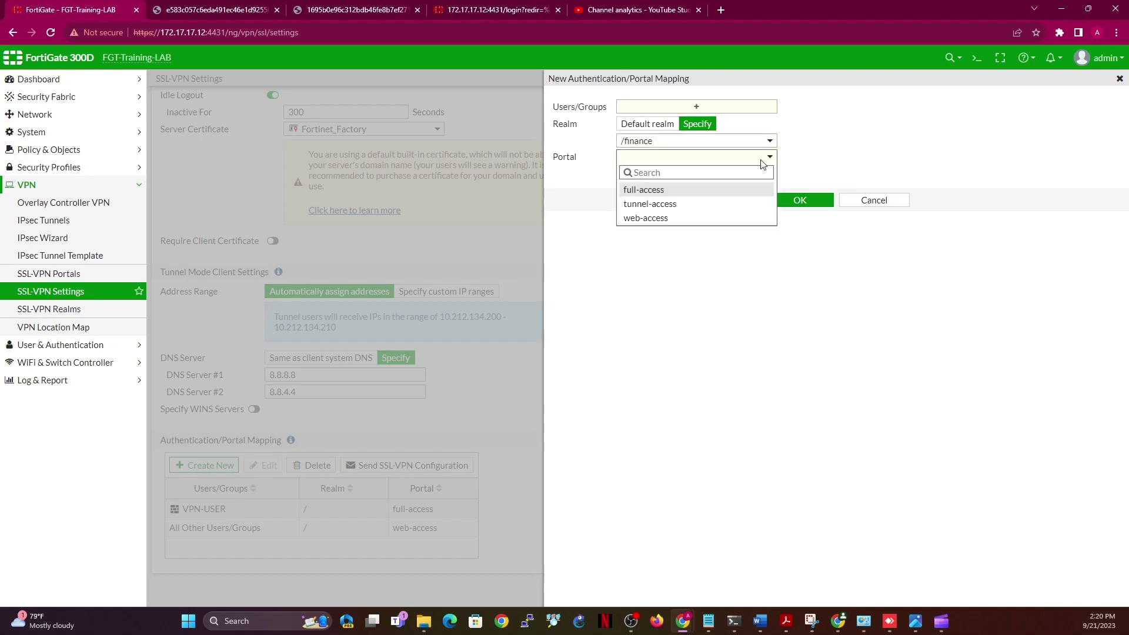
left_click(726, 142)
left_click(726, 142)
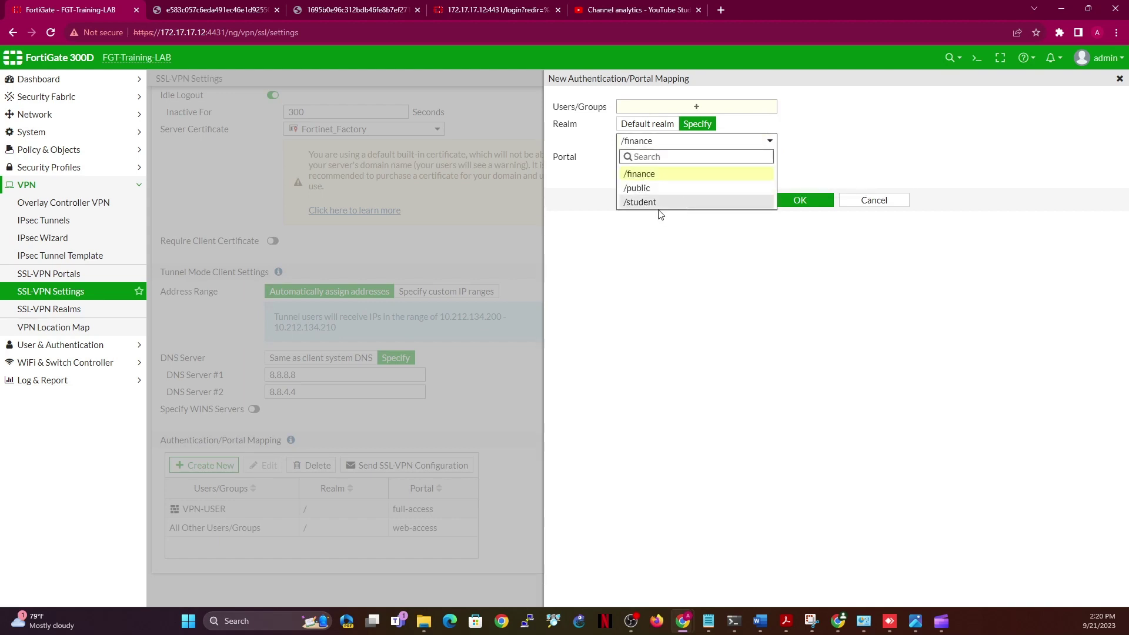
left_click(871, 212)
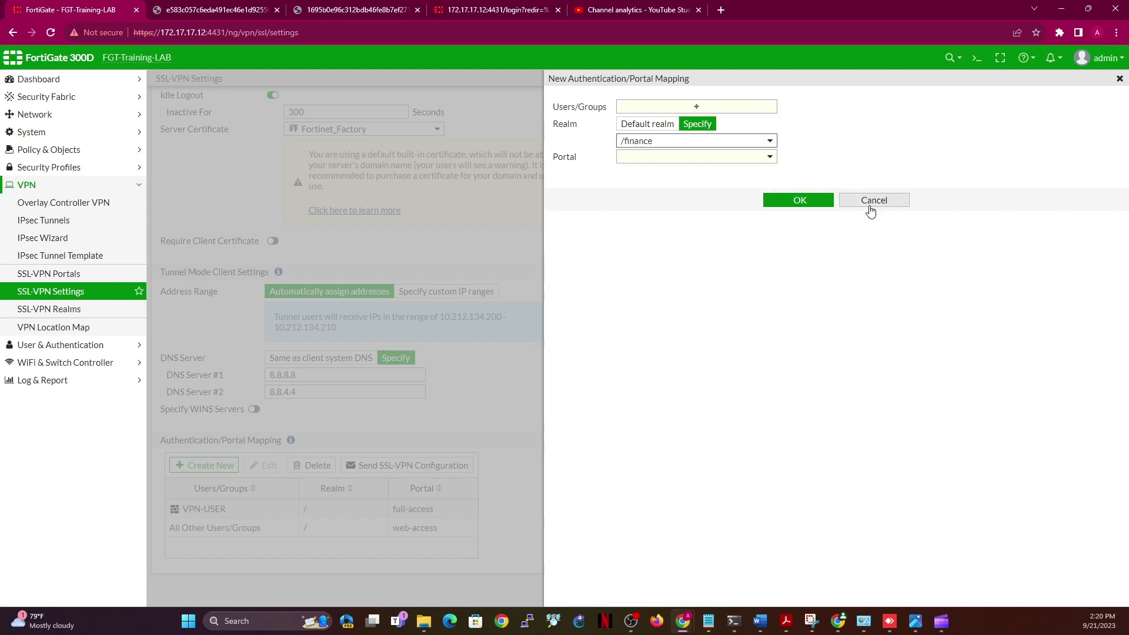
left_click(872, 203)
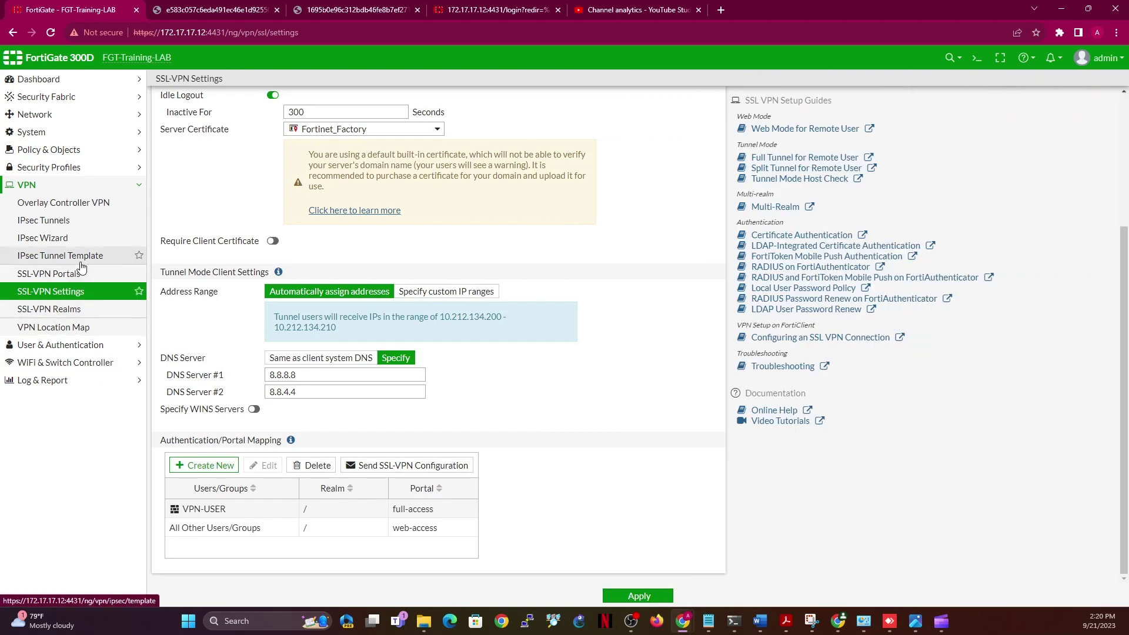
left_click(71, 274)
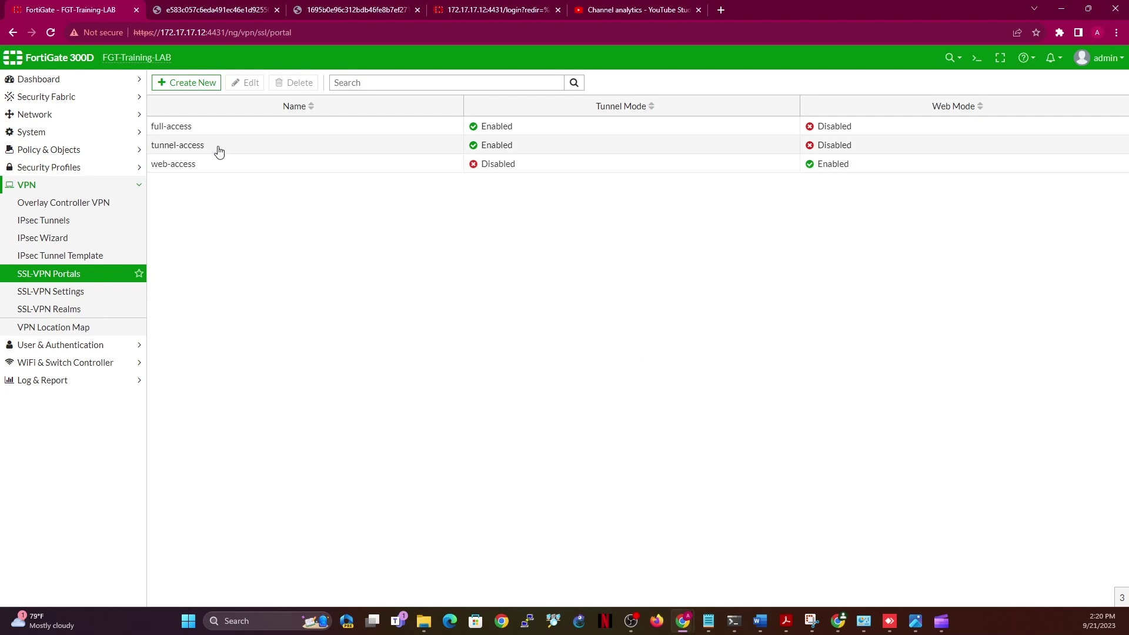
Create a new SSL-VPN portal named 'finance' and choose Create in its Source IP Pools entries
left_click(189, 83)
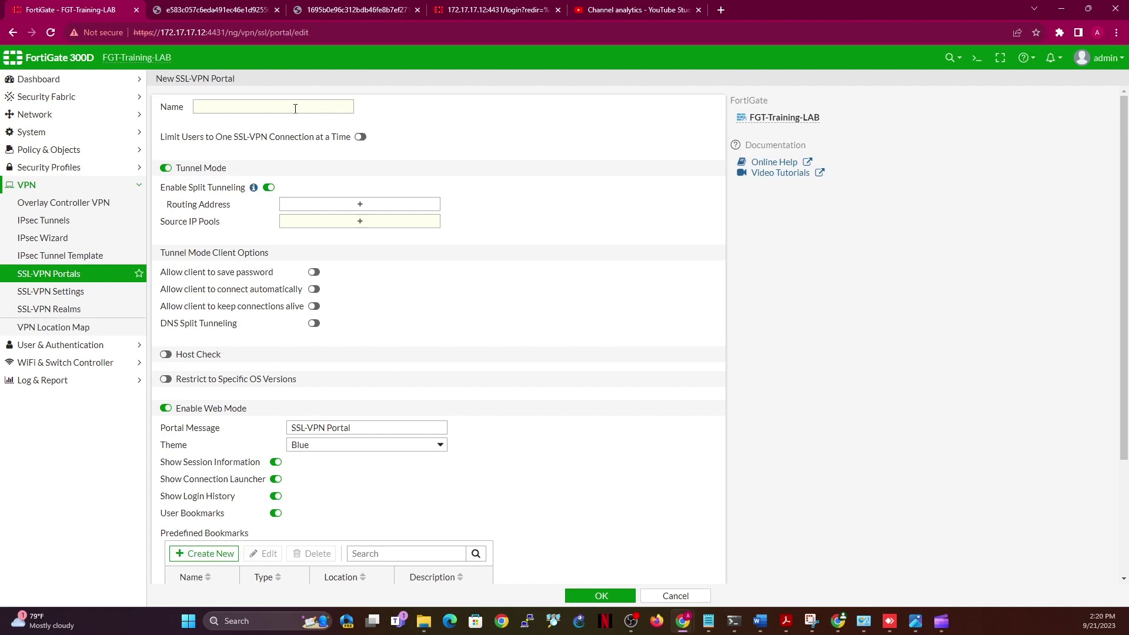
left_click(295, 108)
type("finance")
left_click(361, 223)
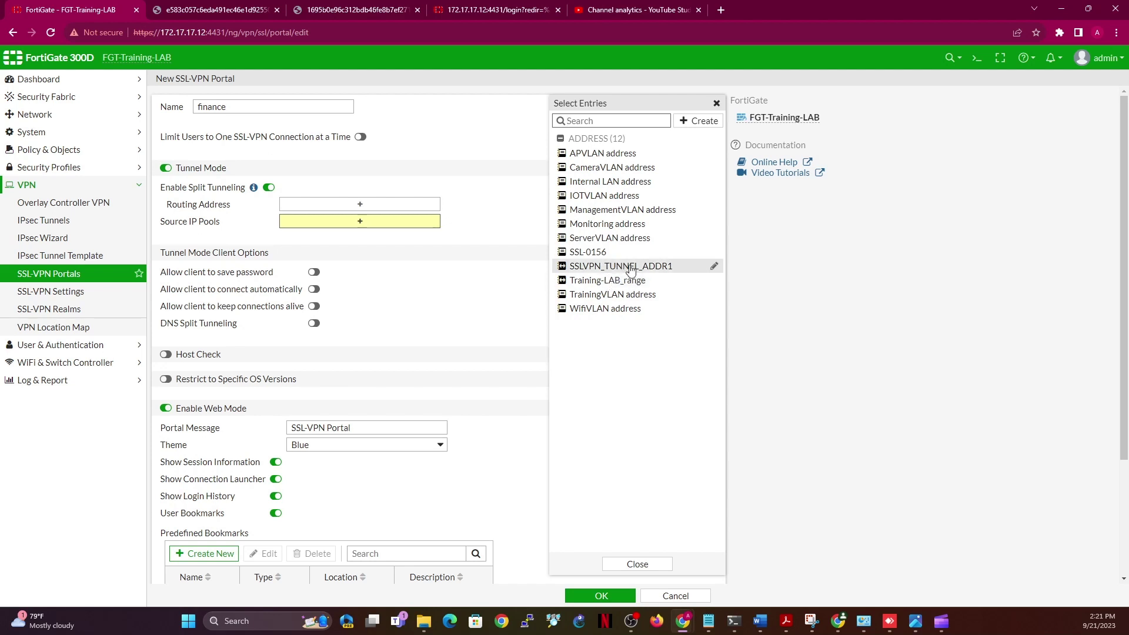
mouse_move(647, 272)
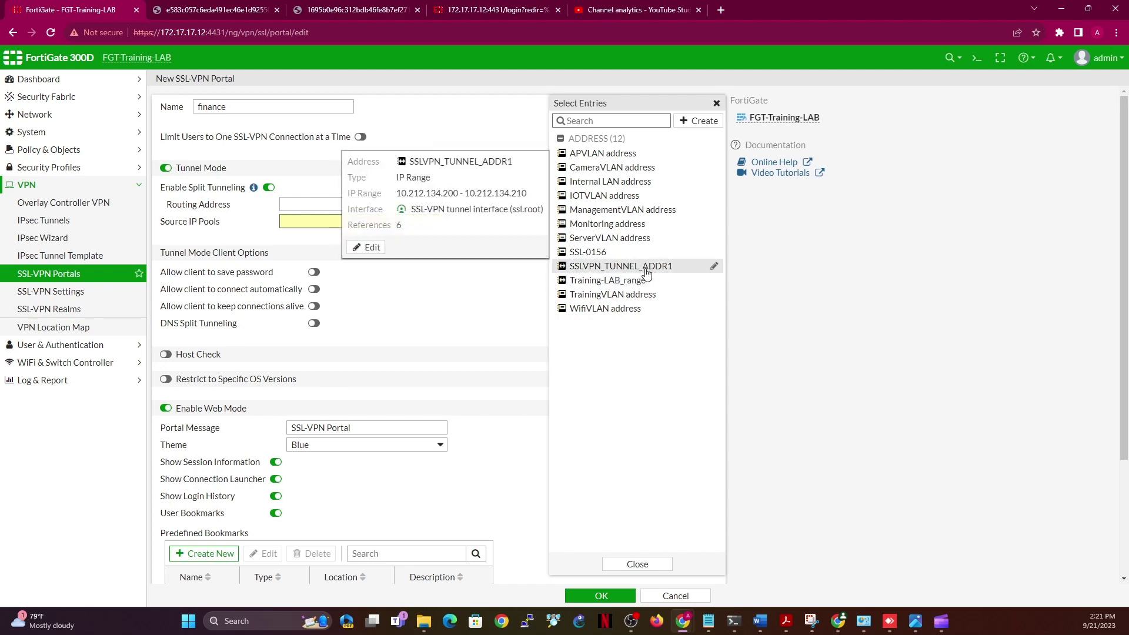
left_click(686, 120)
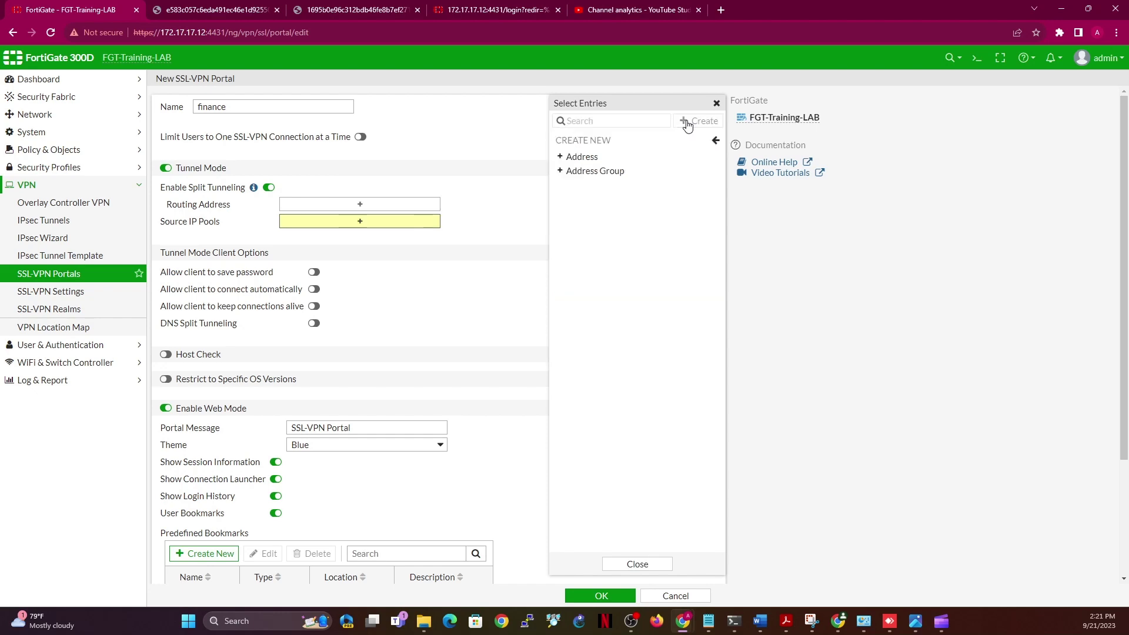
Define the IP Range address finance_ip_addr as 192.168.203.5-192.168.203.6 and save it
left_click(598, 156)
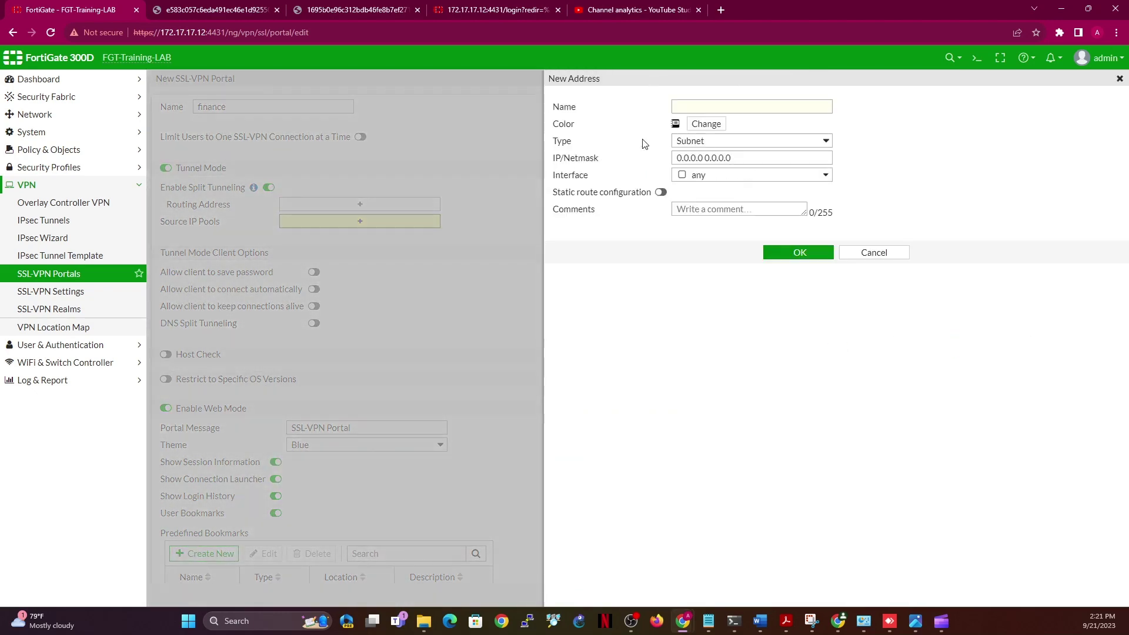
left_click(713, 142)
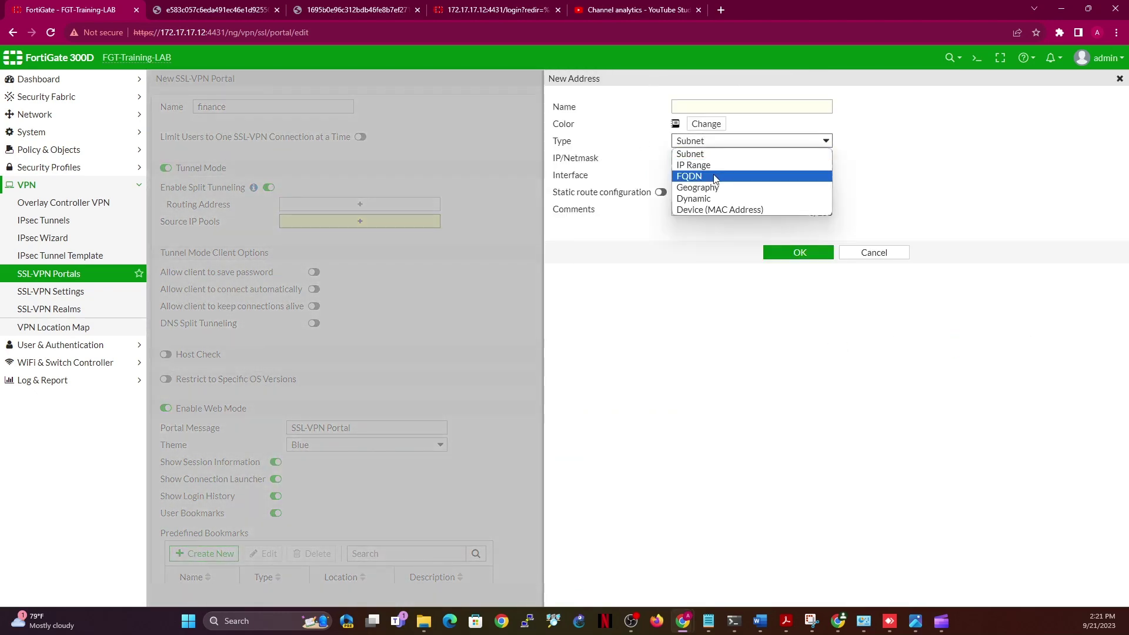
left_click(705, 166)
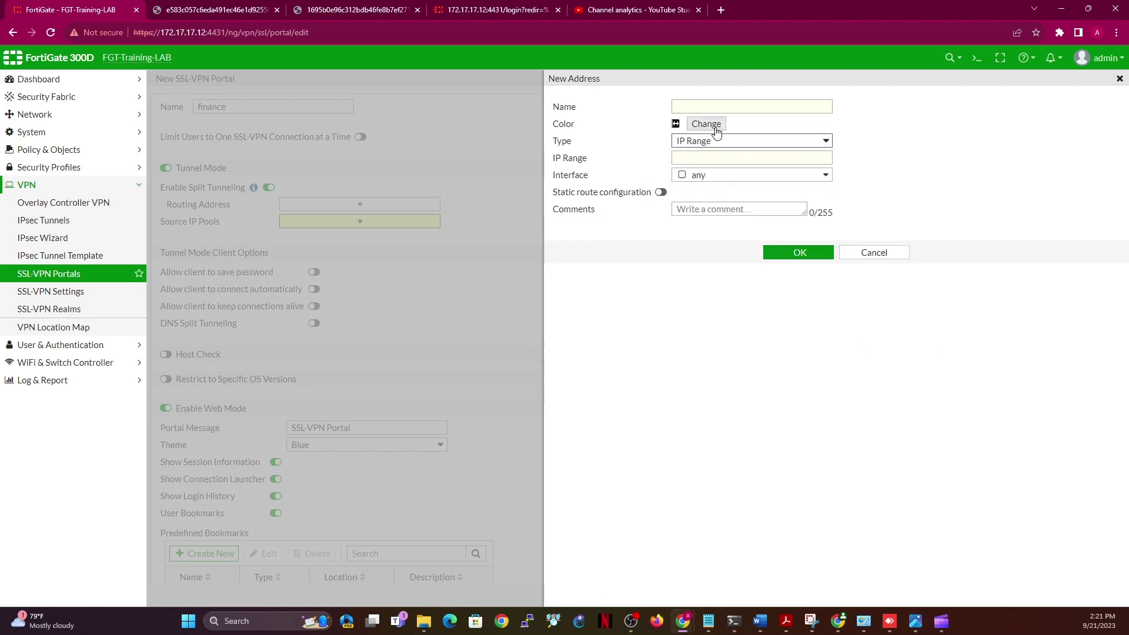
left_click(702, 104)
type("finan")
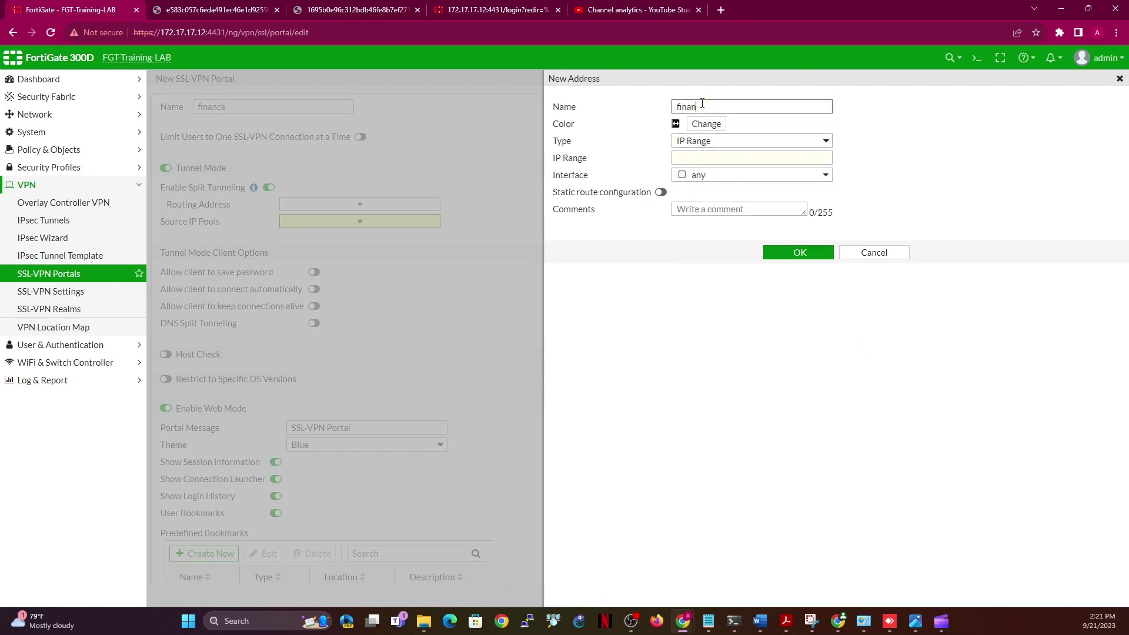
type("ce_ip_addr")
left_click(752, 162)
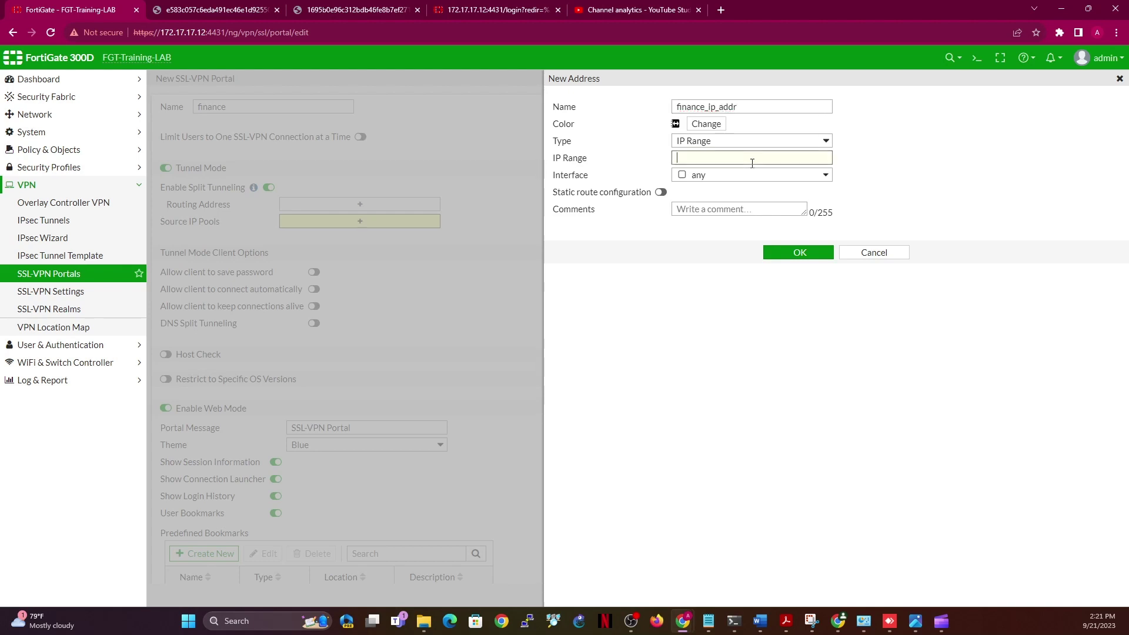
type("172.18")
key("BackSpace")
key("BackSpace")
key("BackSpace")
key("BackSpace")
key("BackSpace")
key("BackSpace")
type("192.168.203.")
type("5-192.168.203.6")
left_click(791, 254)
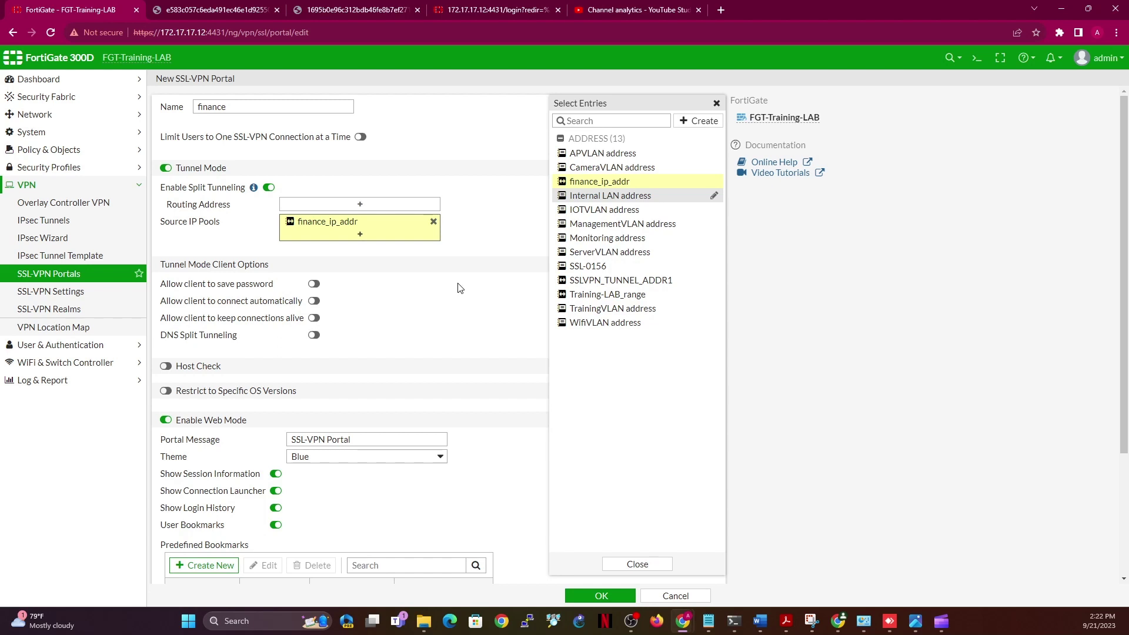
Turn off Enable Web Mode and save the finance portal
mouse_move(574, 186)
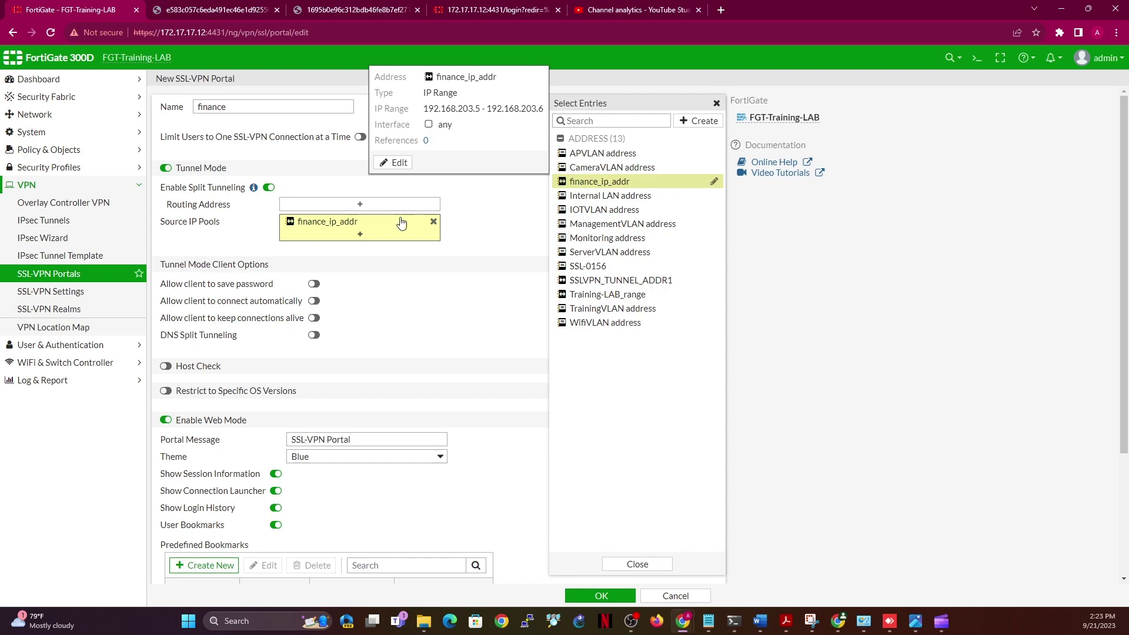
mouse_move(323, 225)
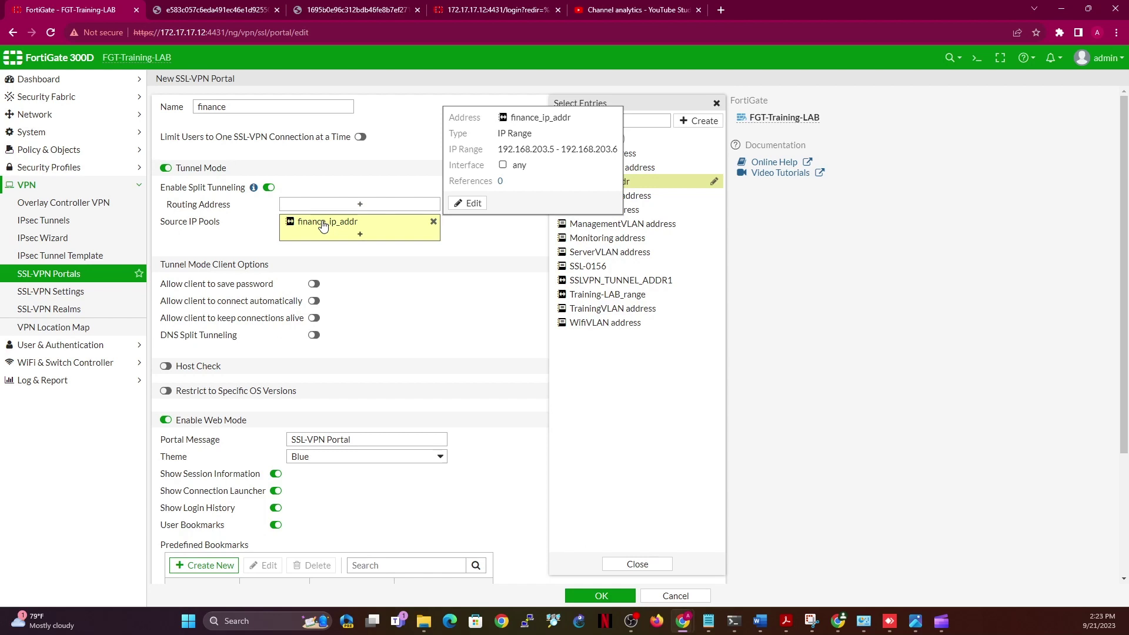
left_click(165, 420)
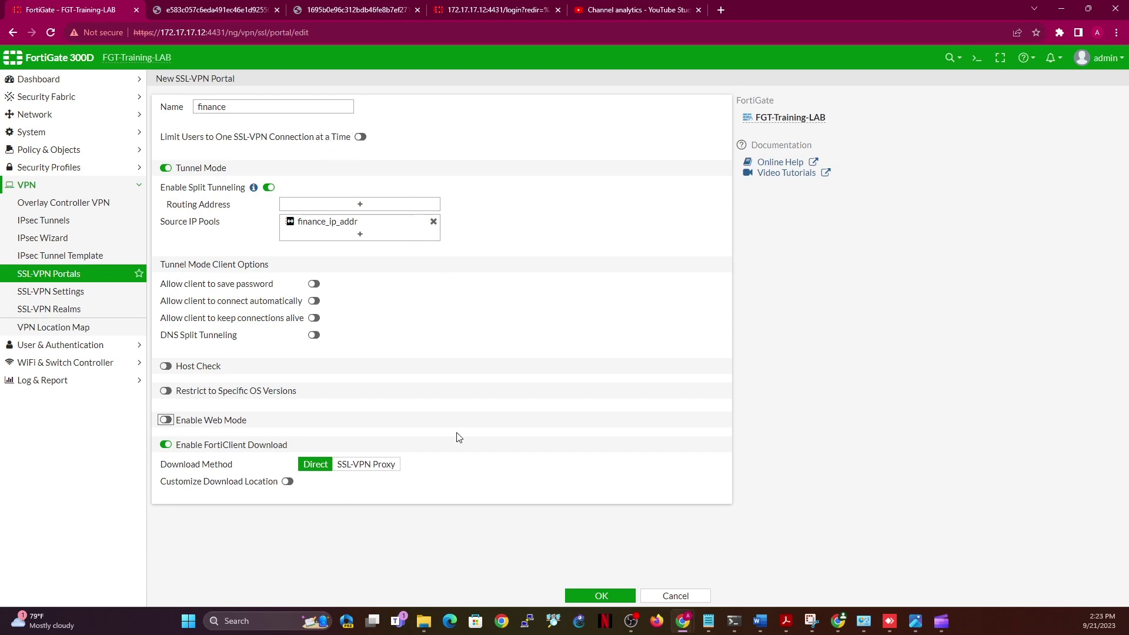
left_click(597, 597)
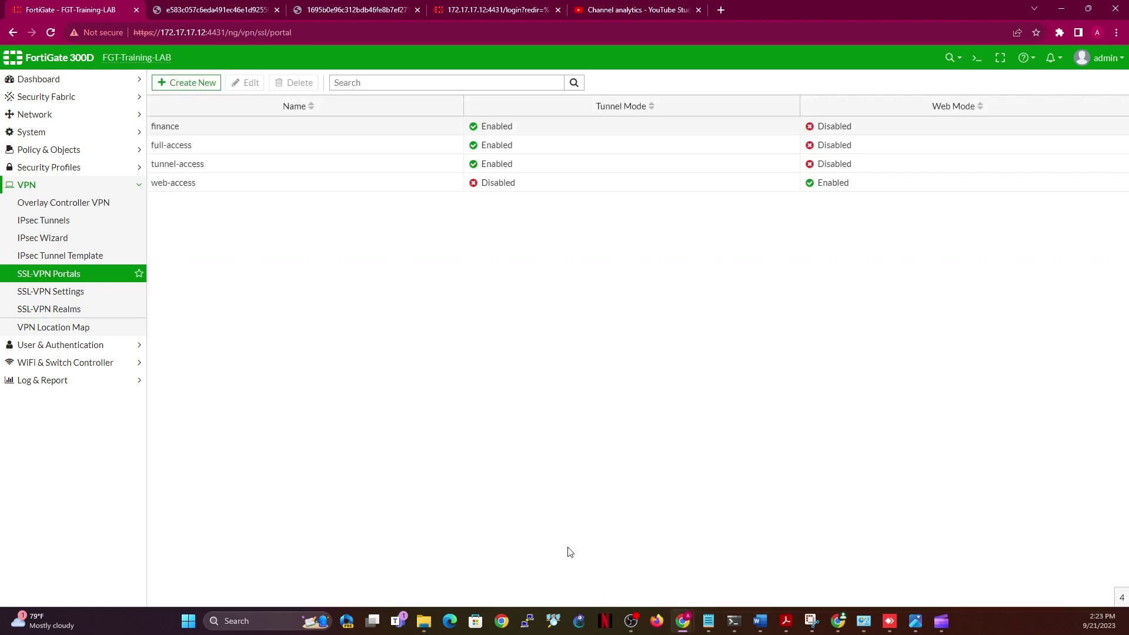
Start a portal named 'student' and enter new address student_ip_addr as 10.100.100.50-10.100.100.100
left_click(194, 87)
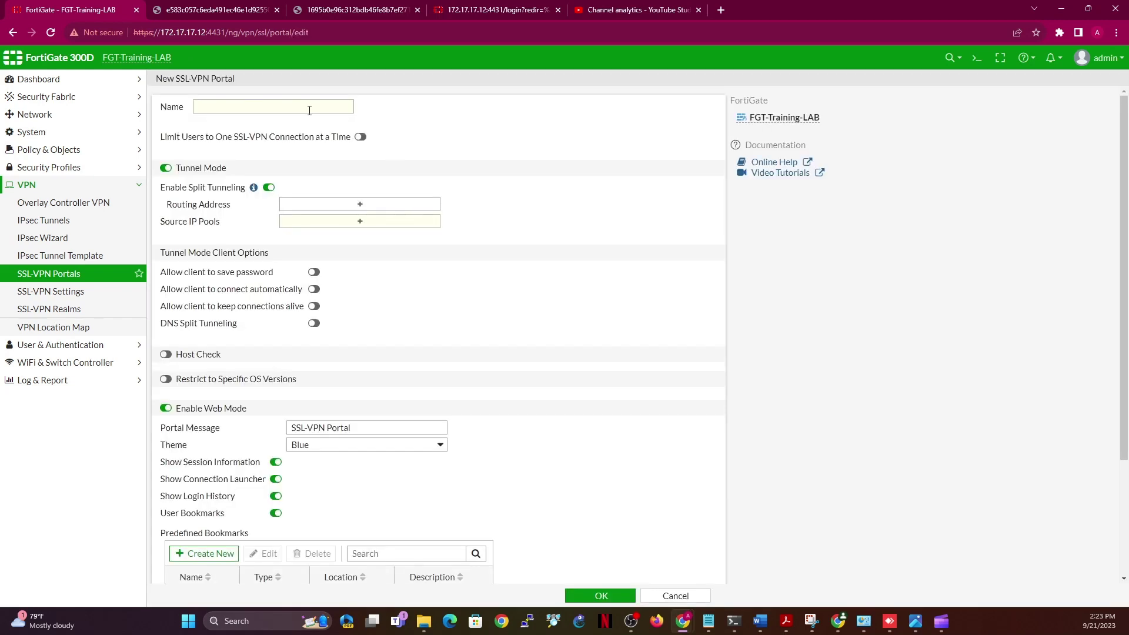
left_click(309, 110)
type("student")
left_click(359, 221)
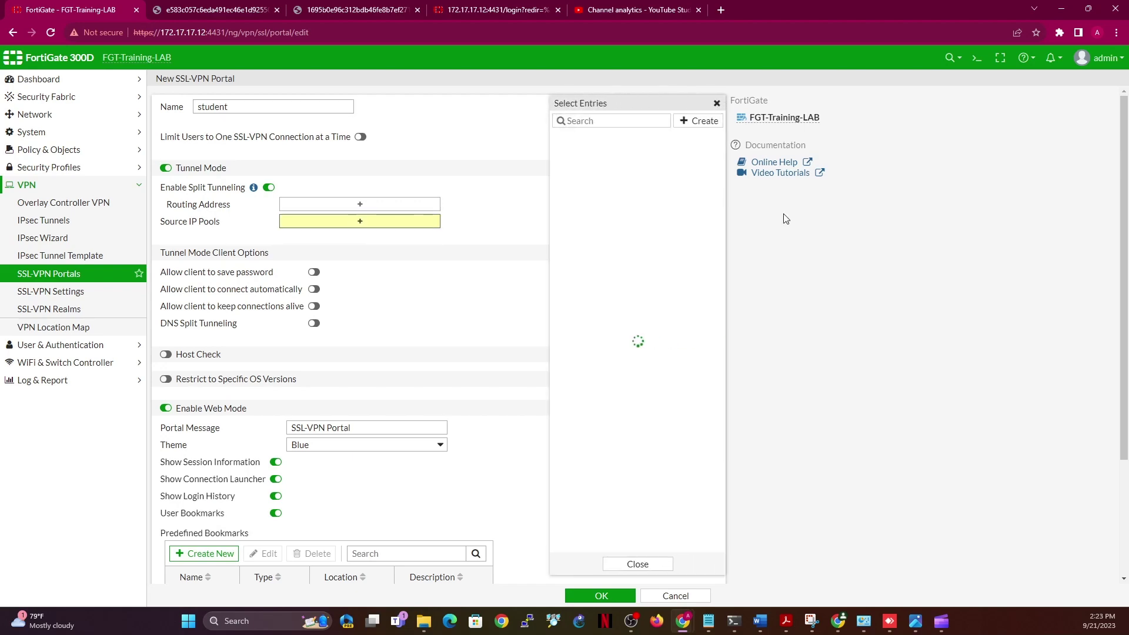
left_click(698, 122)
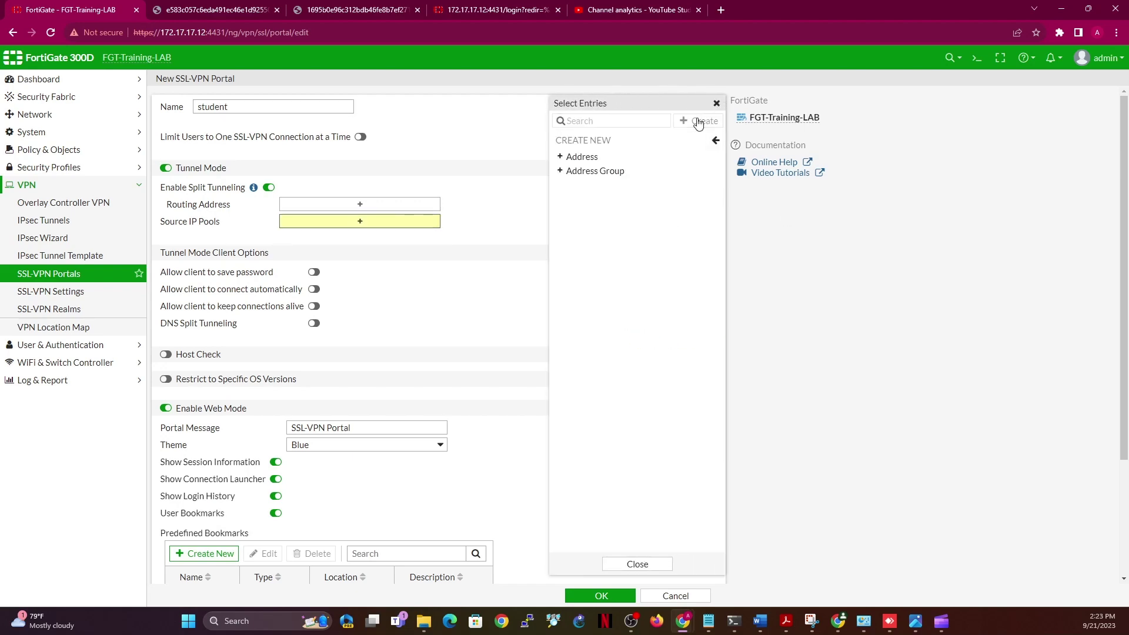
left_click(604, 156)
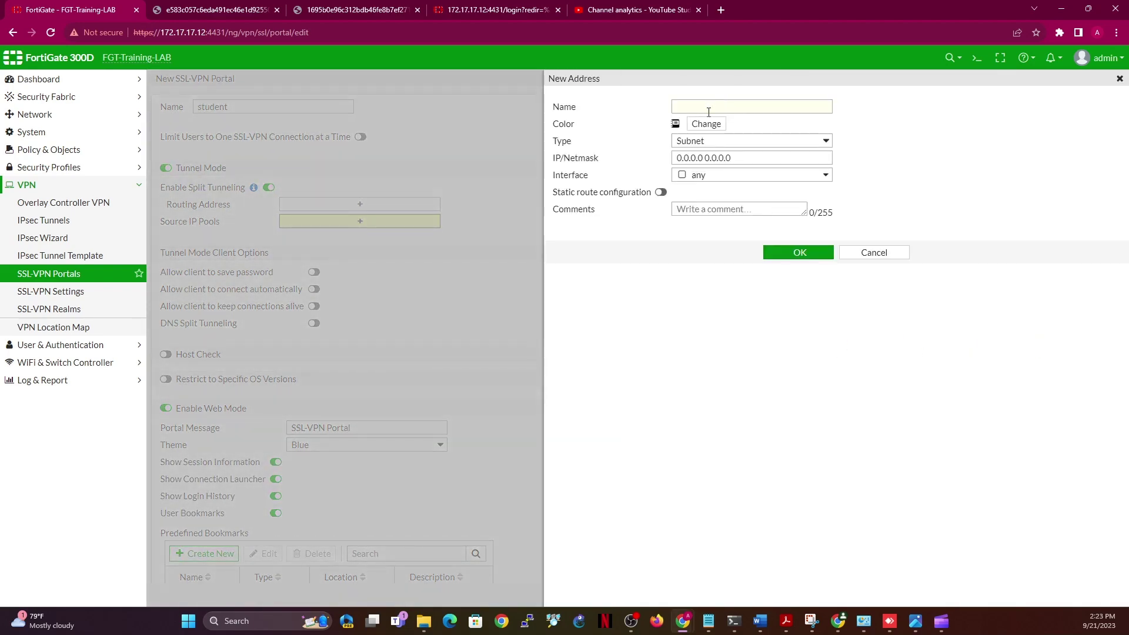
left_click(711, 107)
type("student_ip_")
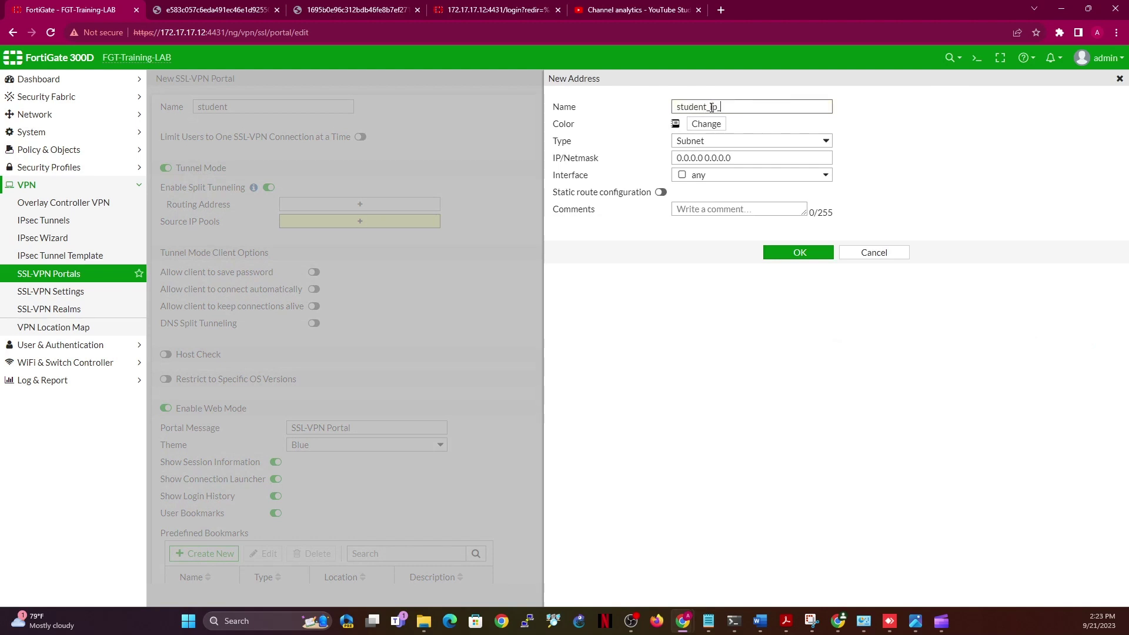
type("addr")
key("Tab")
type("1")
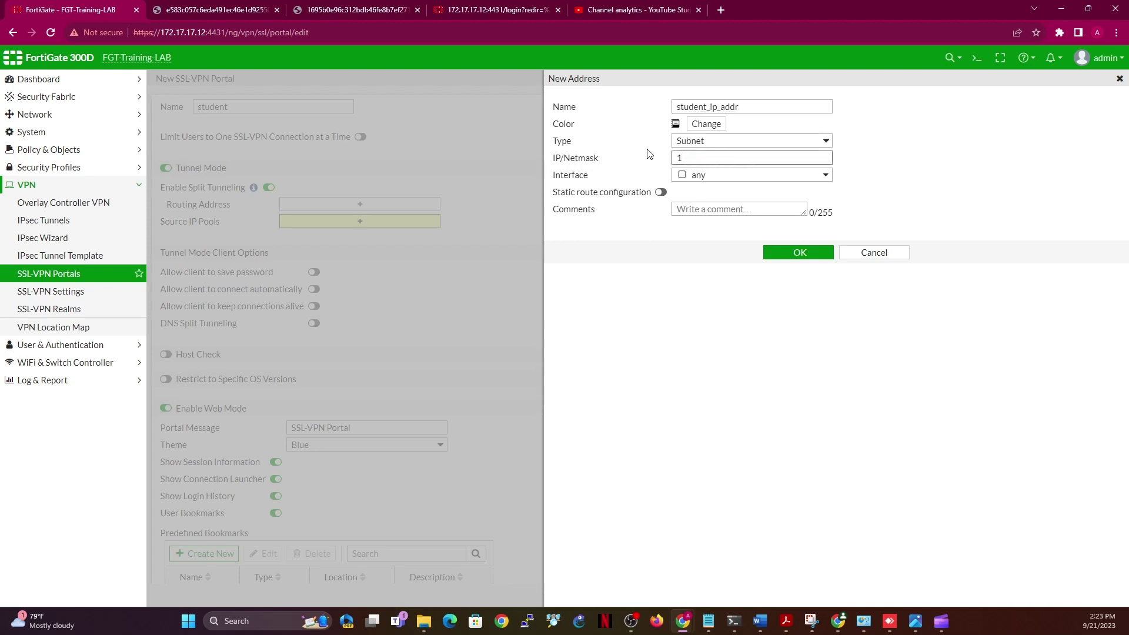
type("0.100.100.50-10.100.100.100")
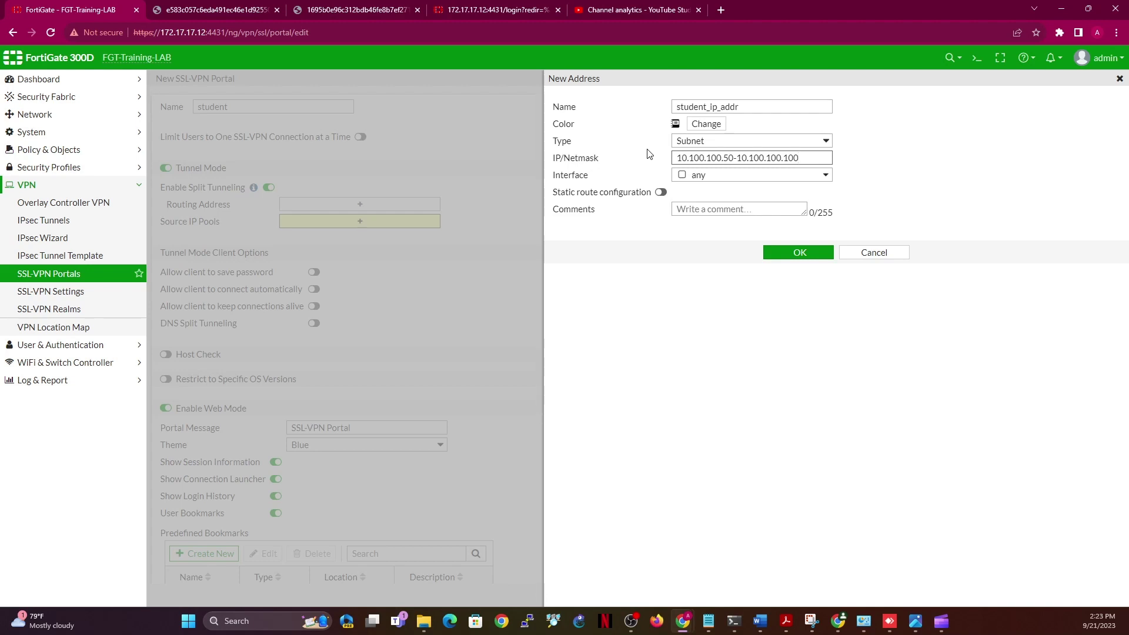
Switch student_ip_addr to the IP Range type, re-paste the range, and save the address
triple_click(746, 155)
key("ctrl+c")
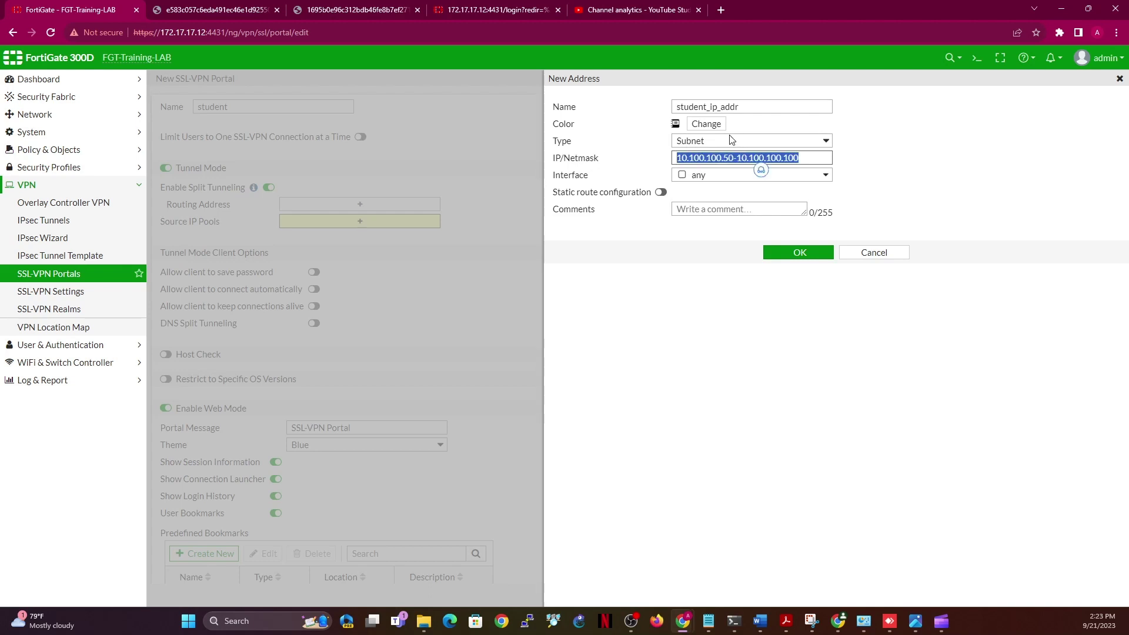
left_click(730, 139)
left_click(705, 167)
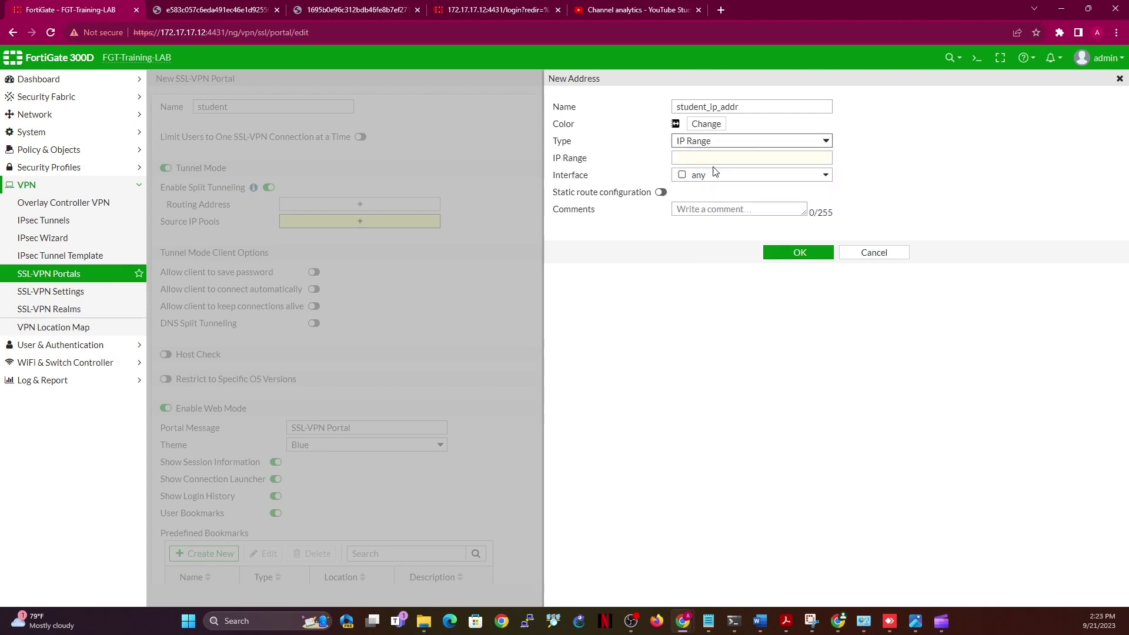
left_click(713, 156)
key("ctrl+v")
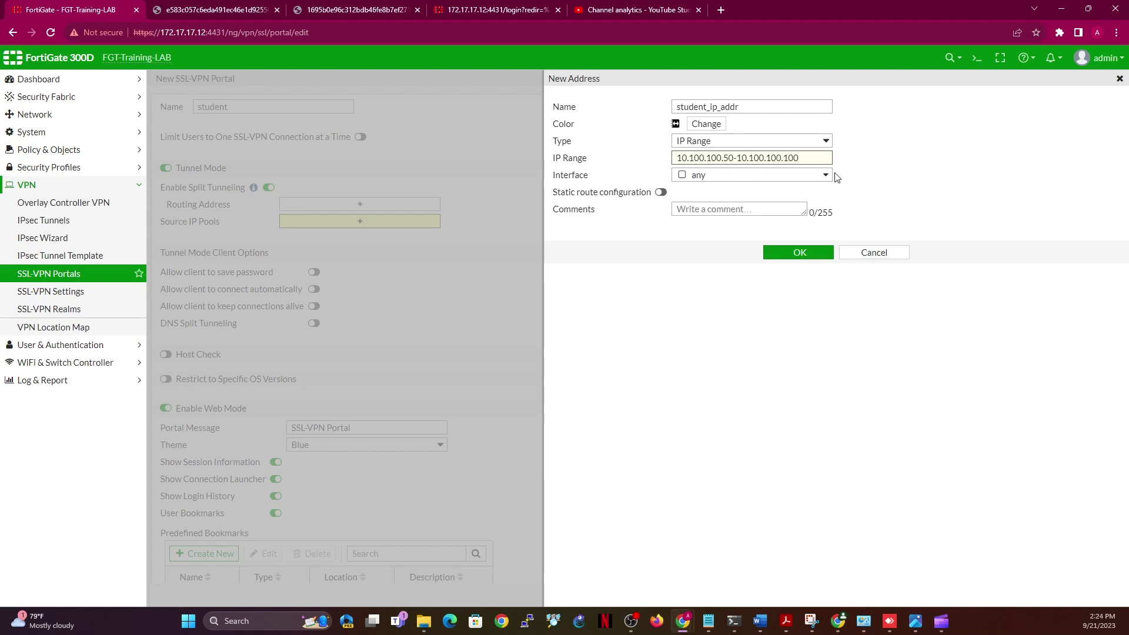
left_click(913, 188)
left_click(812, 252)
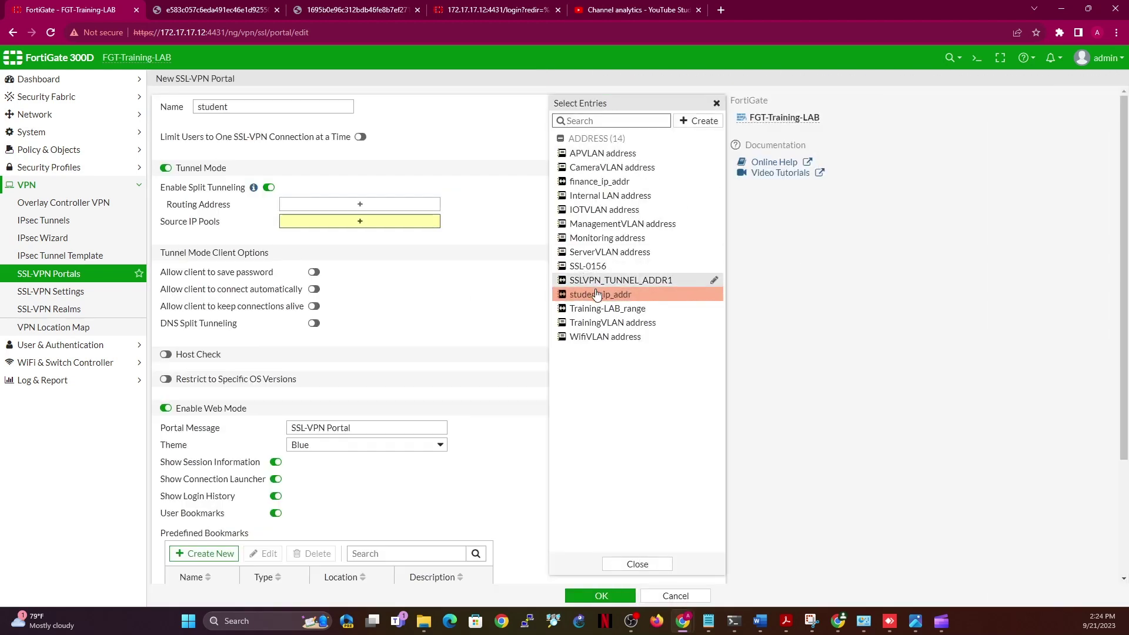
Use student_ip_addr as the source IP pool, disable web mode, and save the student portal
left_click(600, 294)
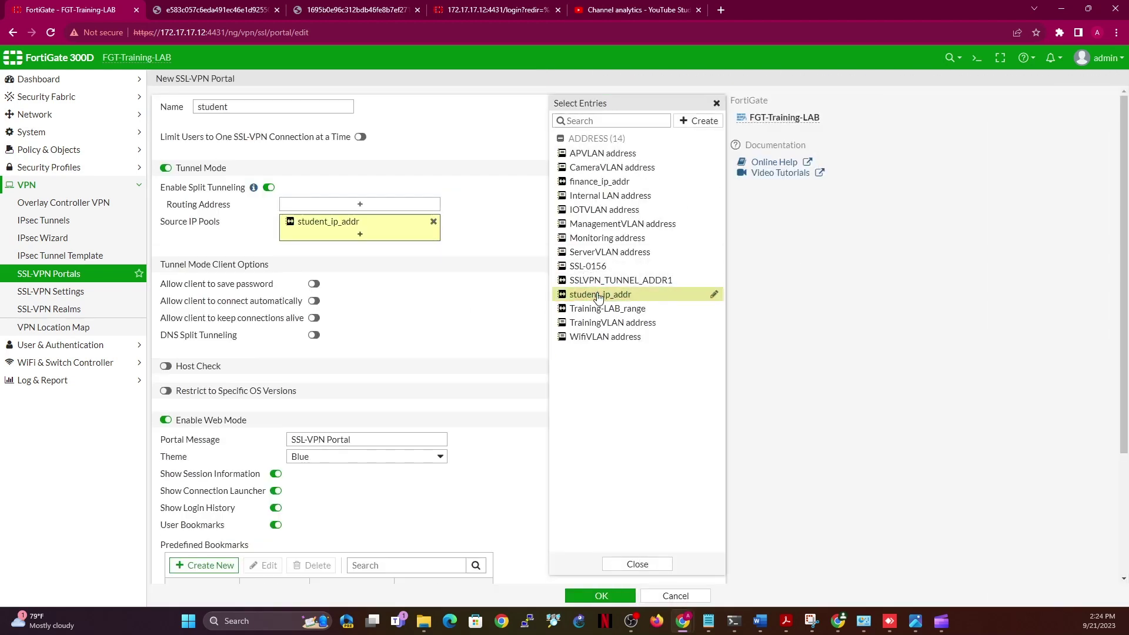
left_click(165, 420)
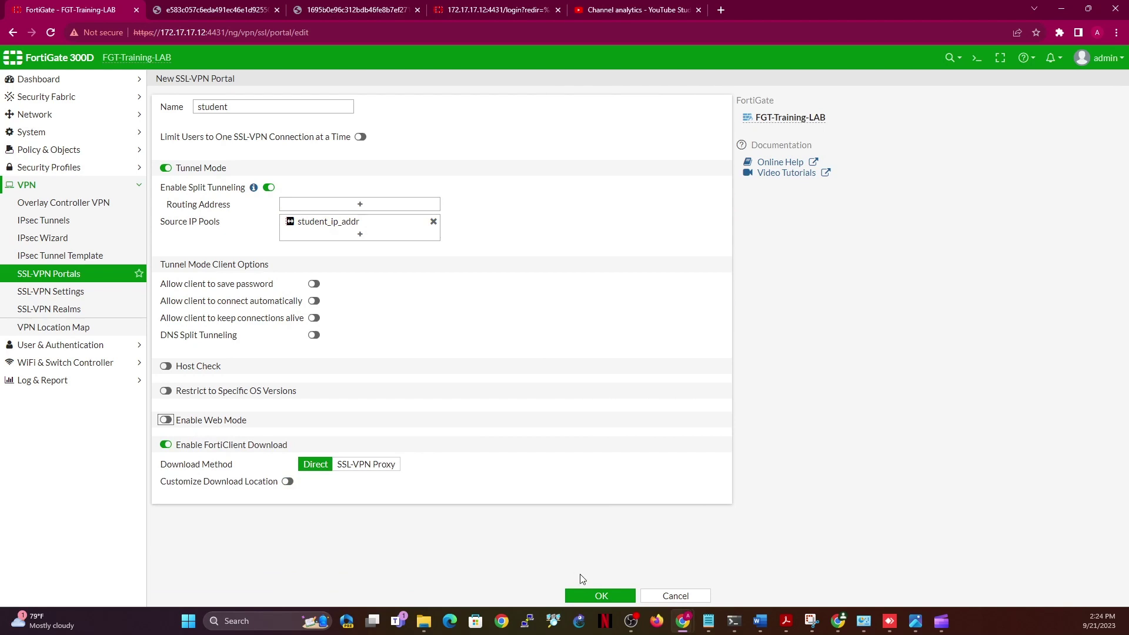
left_click(592, 596)
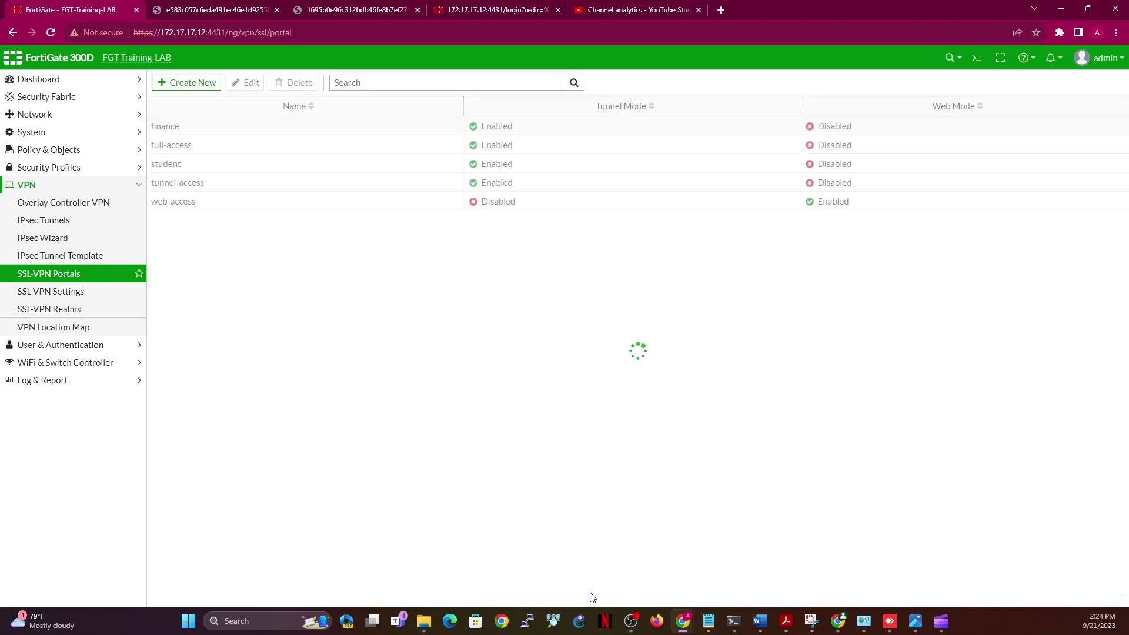
Start a new portal named 'public' and begin a new address for its Source IP Pools
left_click(199, 88)
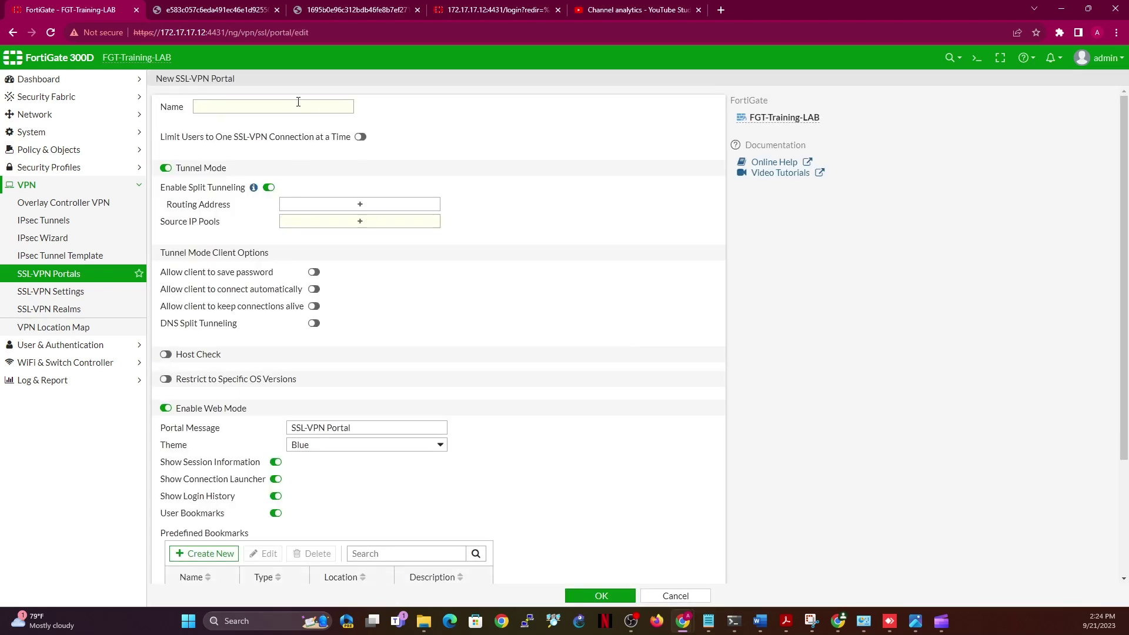
left_click(298, 104)
type("public")
left_click(374, 224)
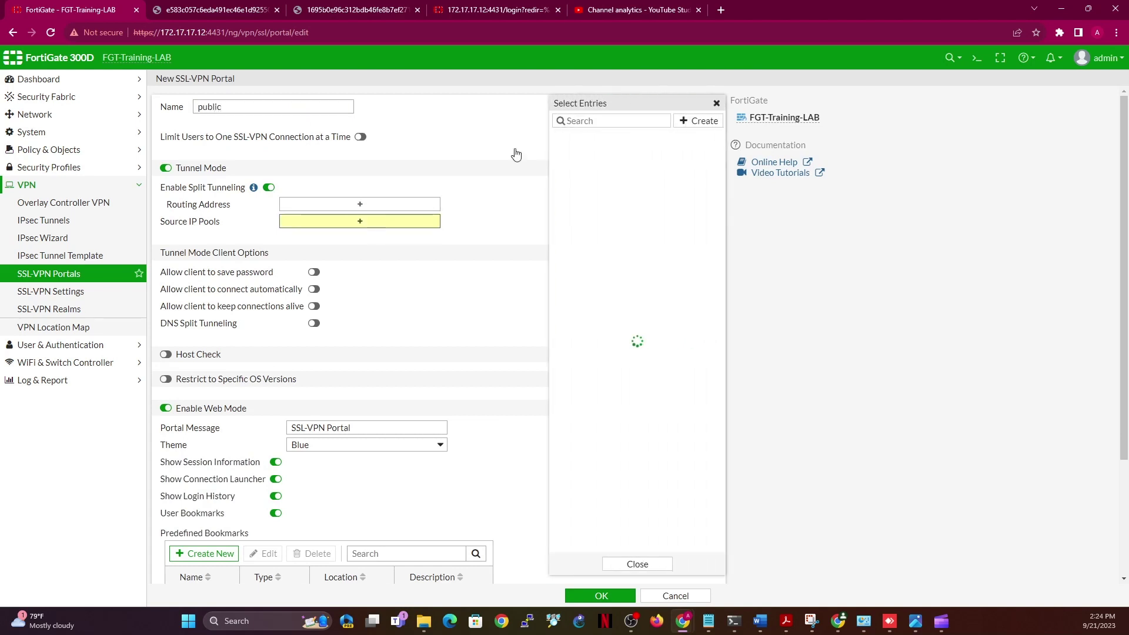
left_click(695, 122)
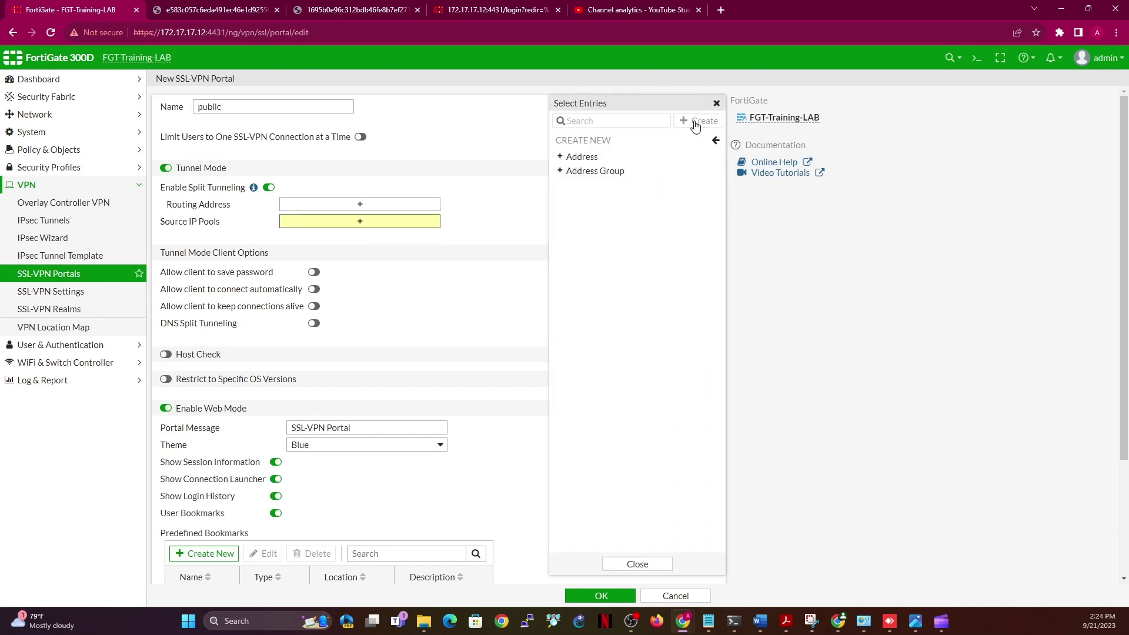
left_click(587, 157)
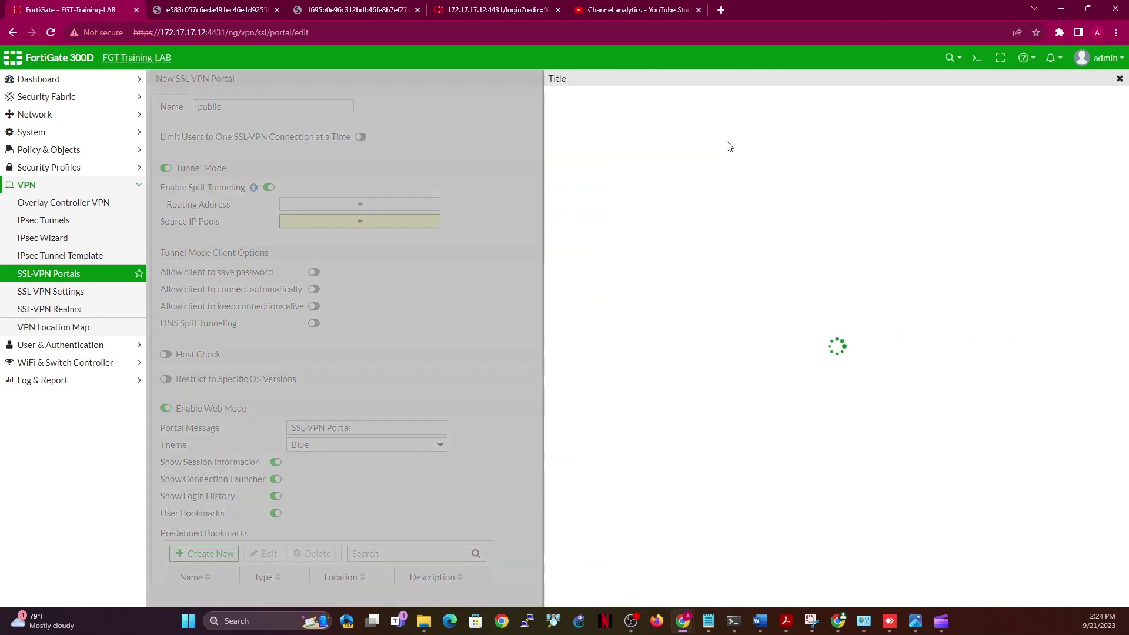
Create the IP Range address public_ip_addr as 10.50.51.52-10.50.52.200
left_click(714, 143)
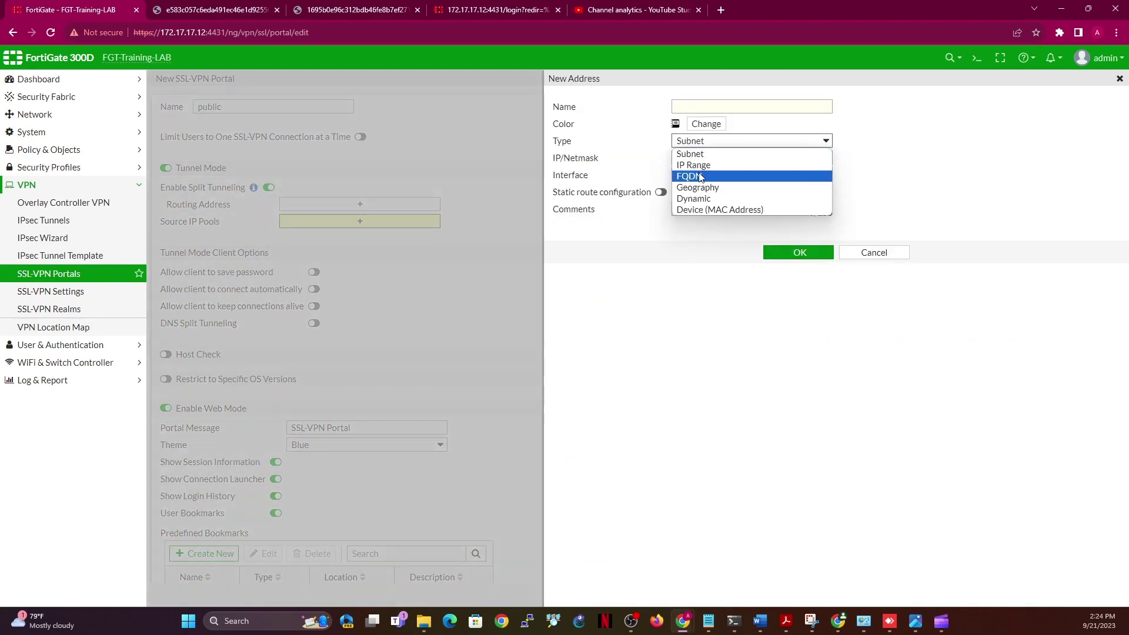
left_click(697, 165)
left_click(701, 108)
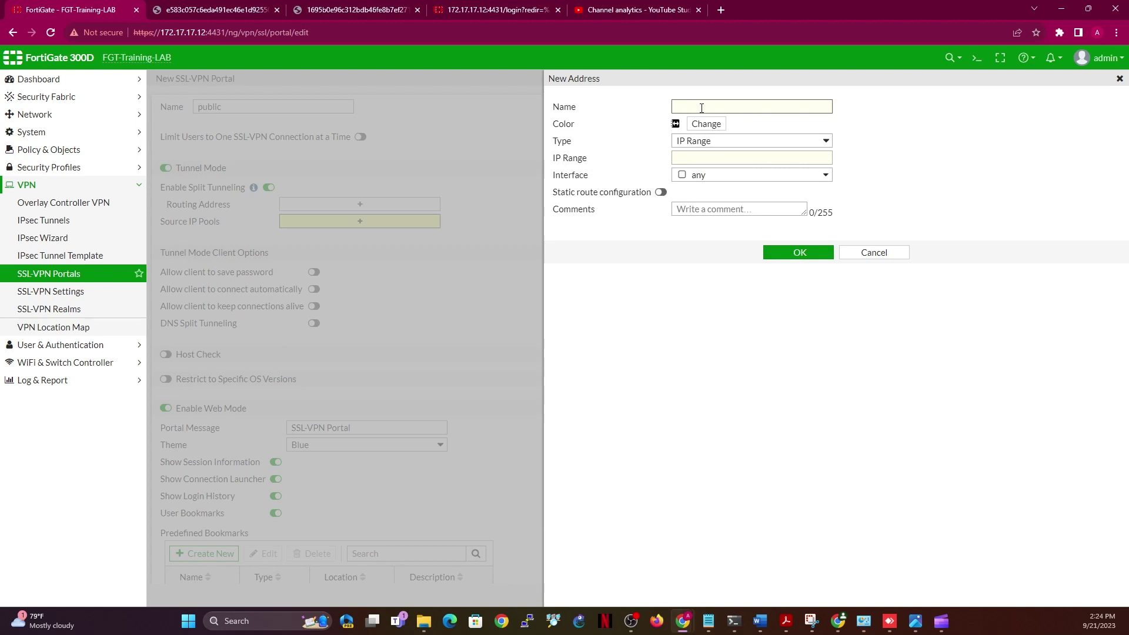
type("public_ip_addr")
left_click(772, 156)
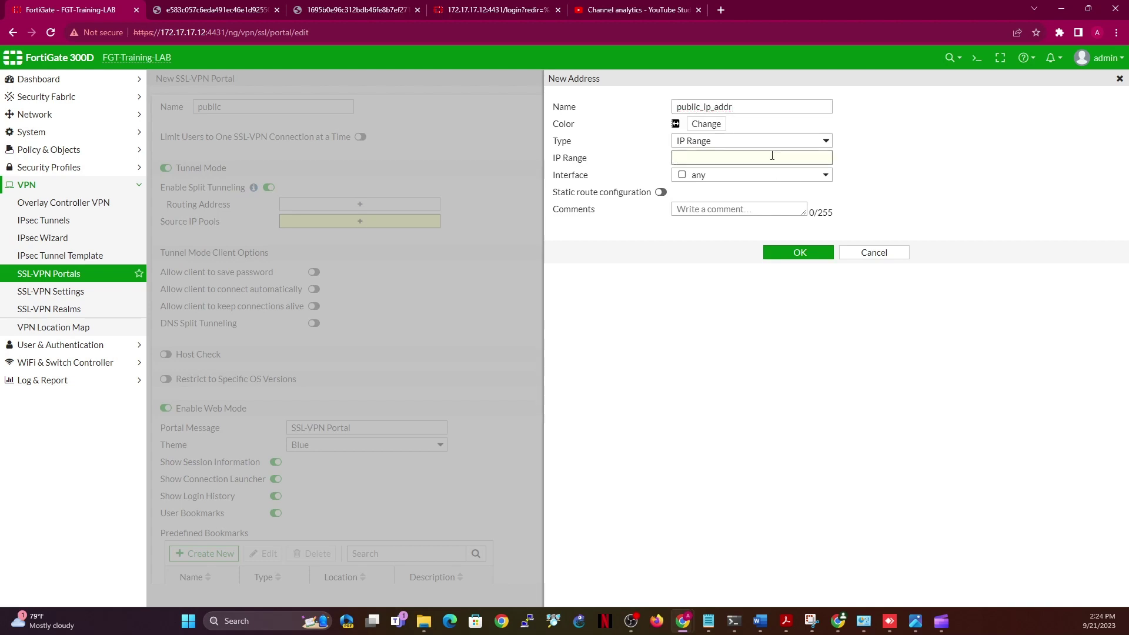
type("10.10.10")
type("51")
type(".52-10.50.51")
key("BackSpace")
left_click(797, 249)
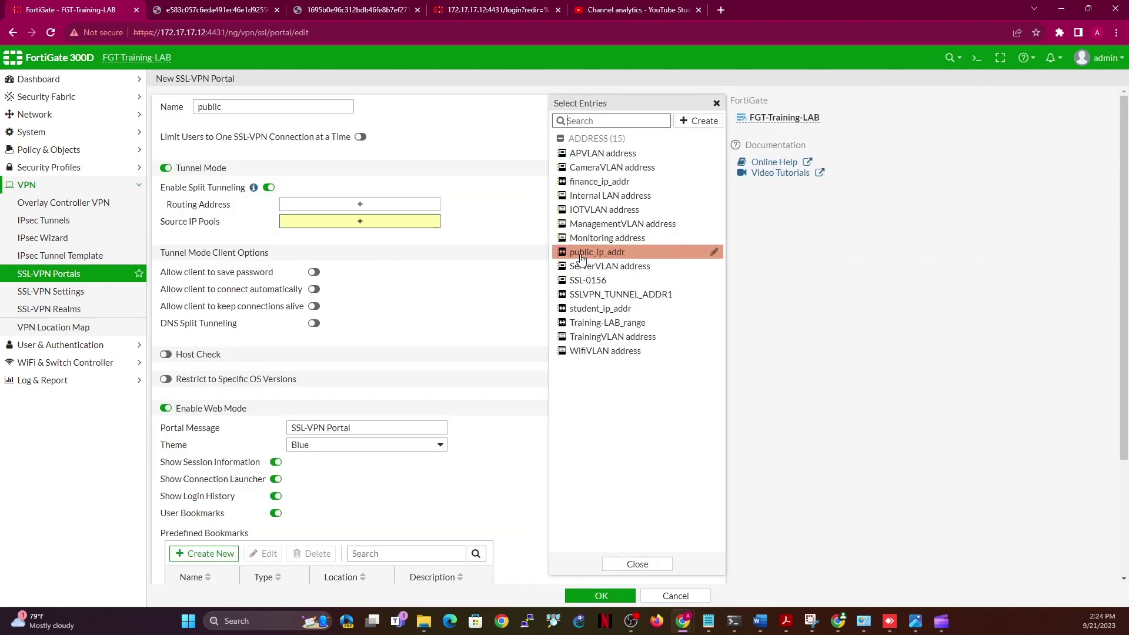
Save the public portal with source pool public_ip_addr, web mode on and the Melongene theme
left_click(581, 254)
left_click(523, 201)
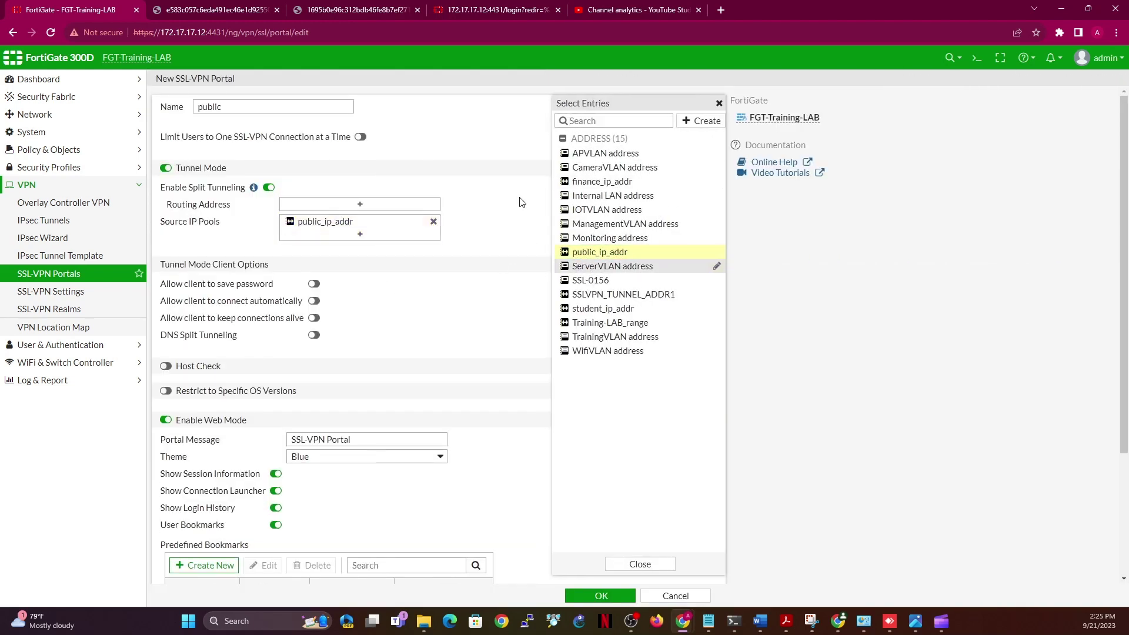
left_click(165, 420)
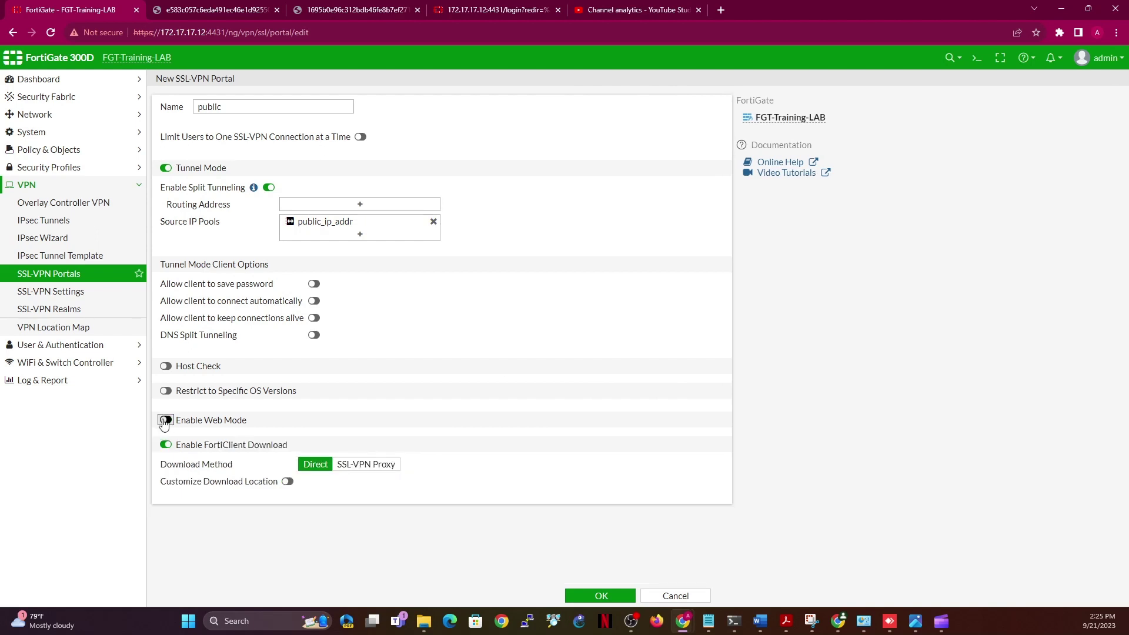
left_click(165, 420)
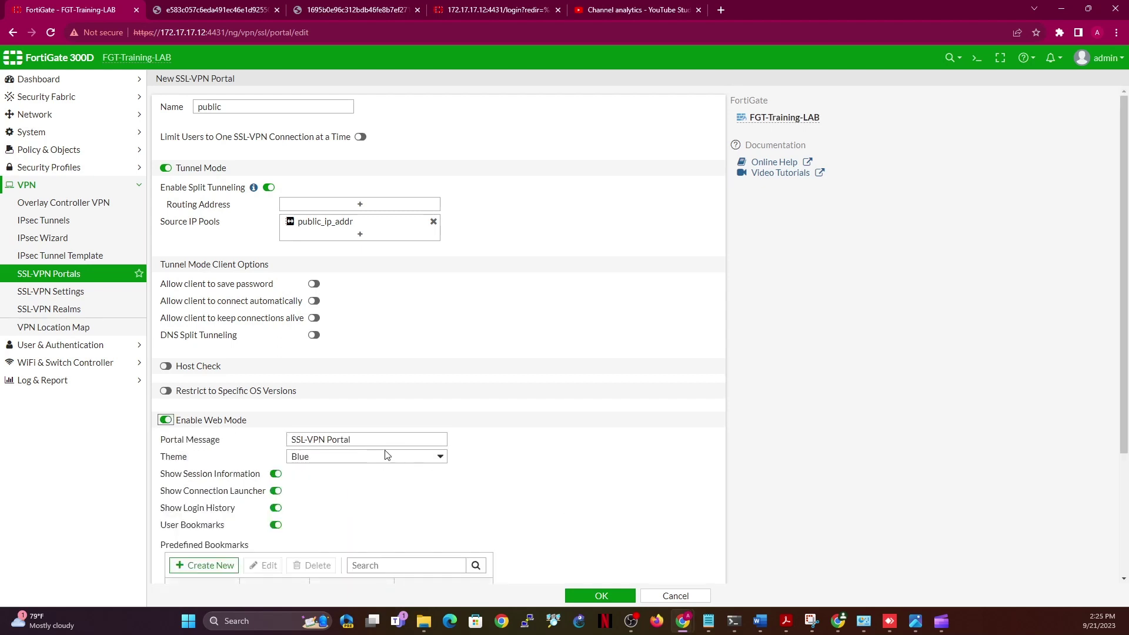
left_click(402, 459)
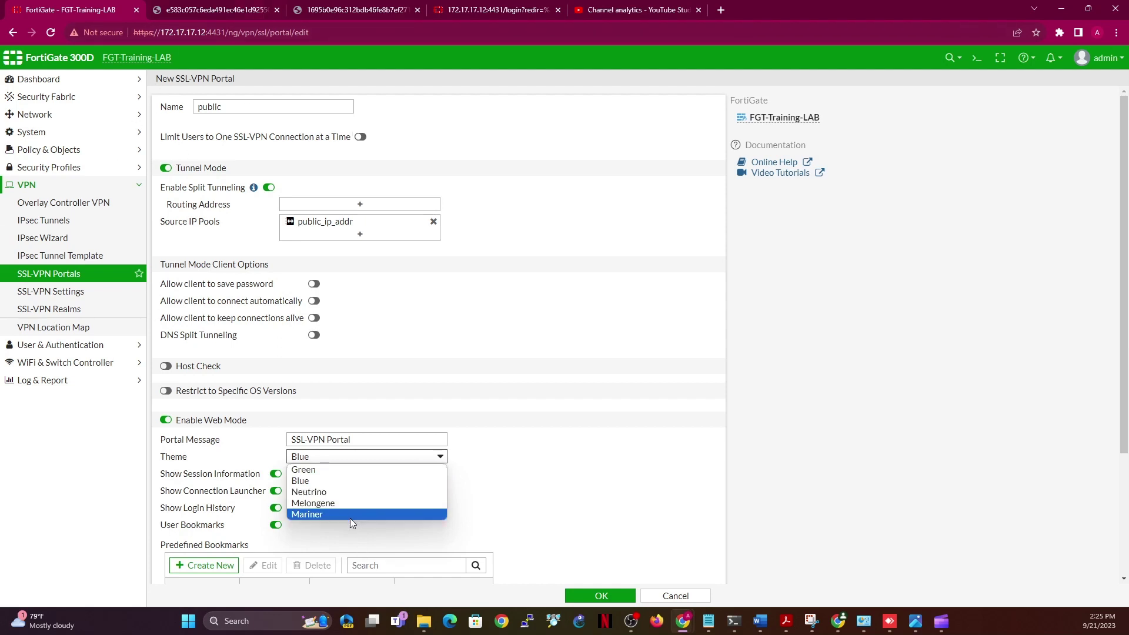
left_click(334, 505)
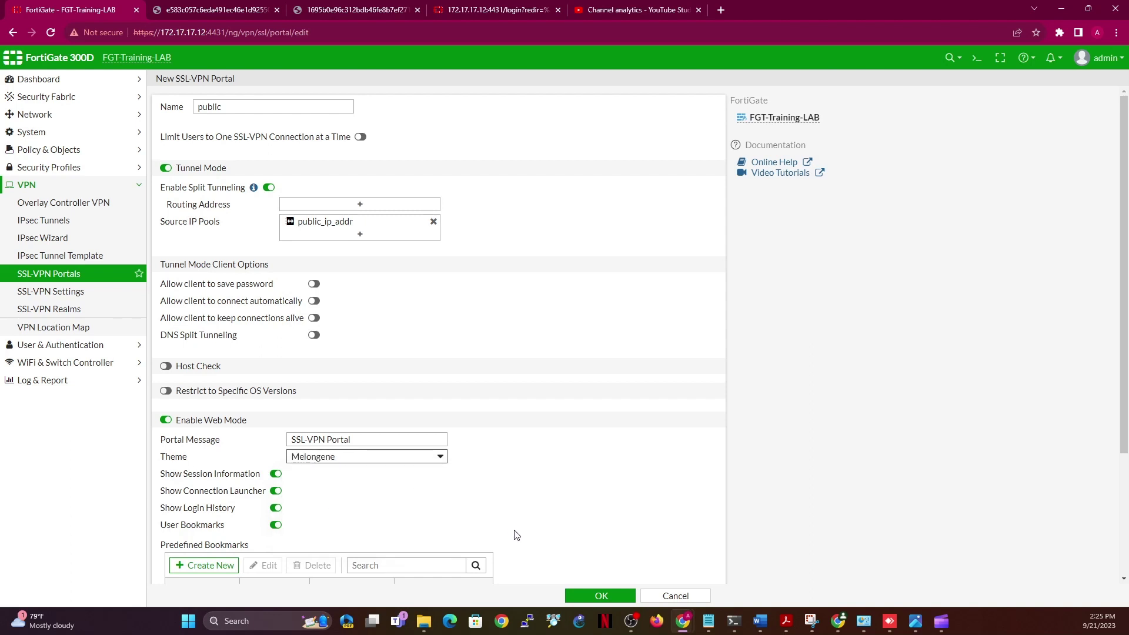
left_click(597, 595)
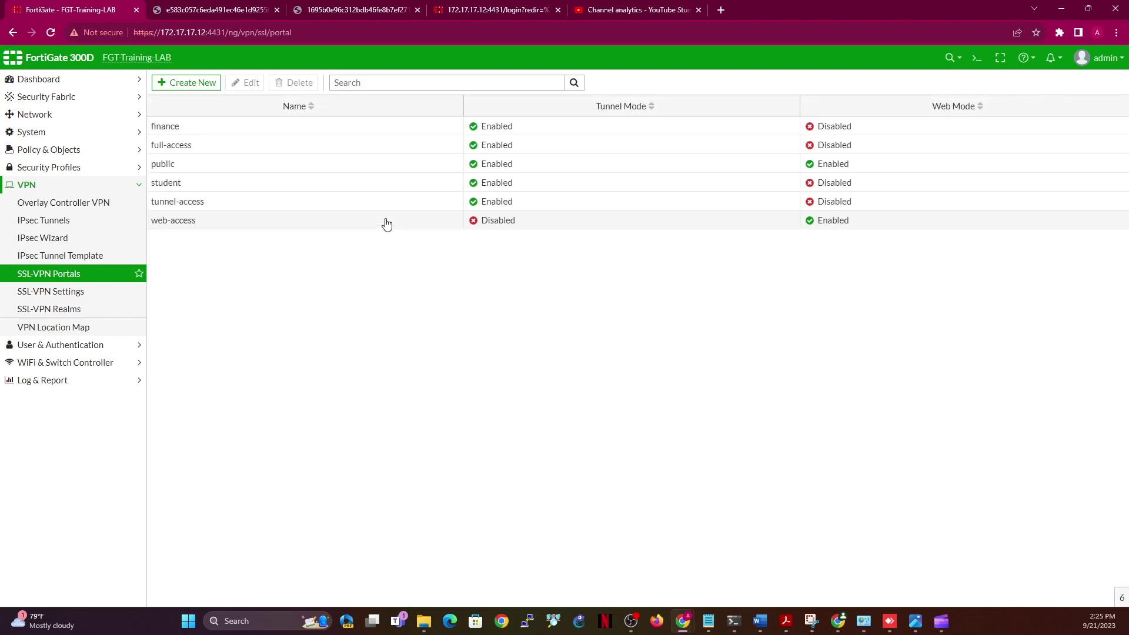
In SSL-VPN Settings, start a new mapping pairing the /finance realm with the finance portal
left_click(70, 297)
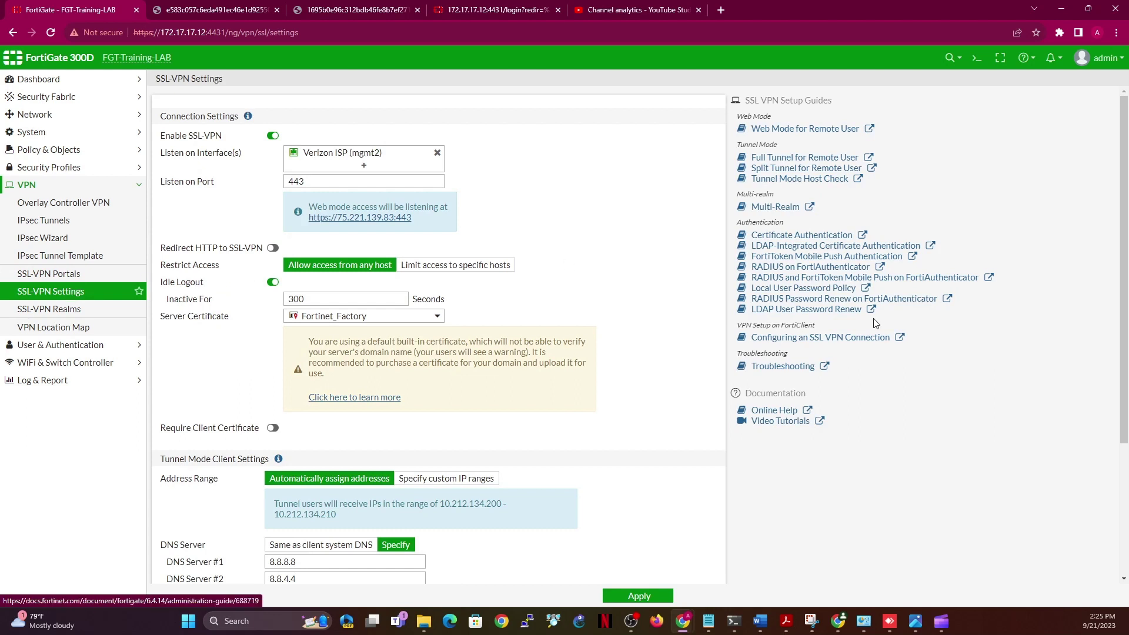
scroll(1124, 403, "down", 3)
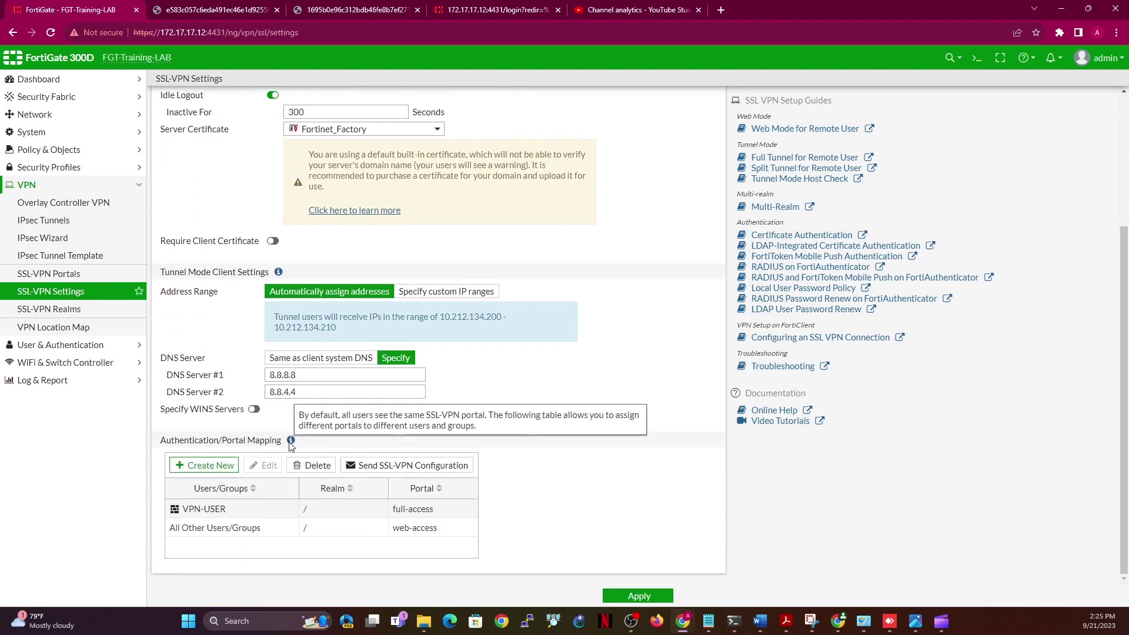
left_click(195, 469)
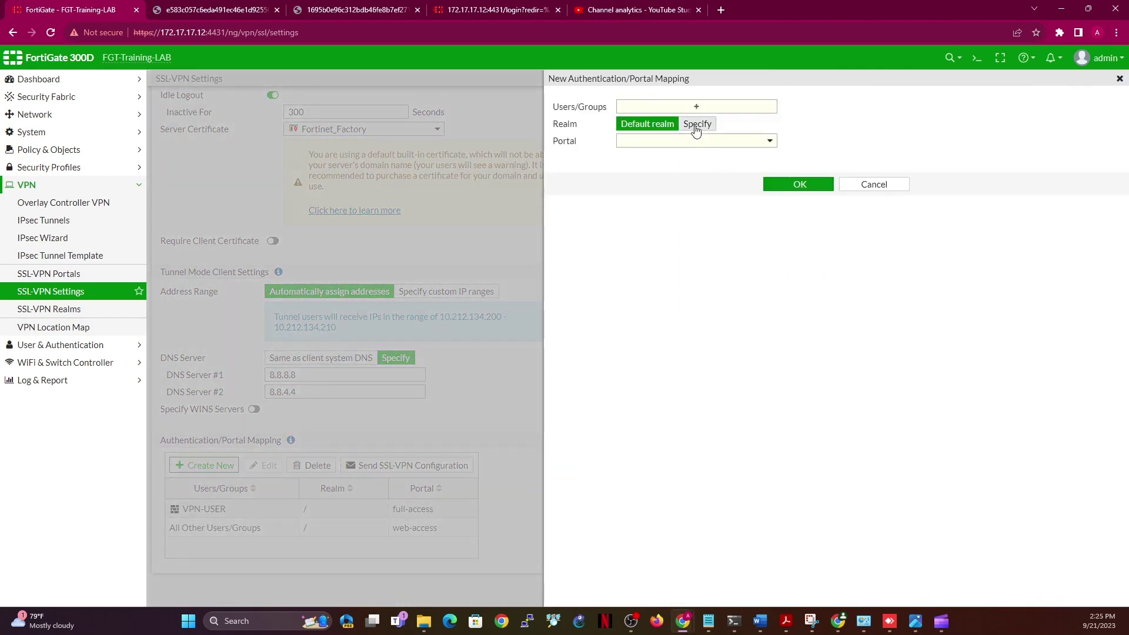
left_click(697, 124)
left_click(753, 144)
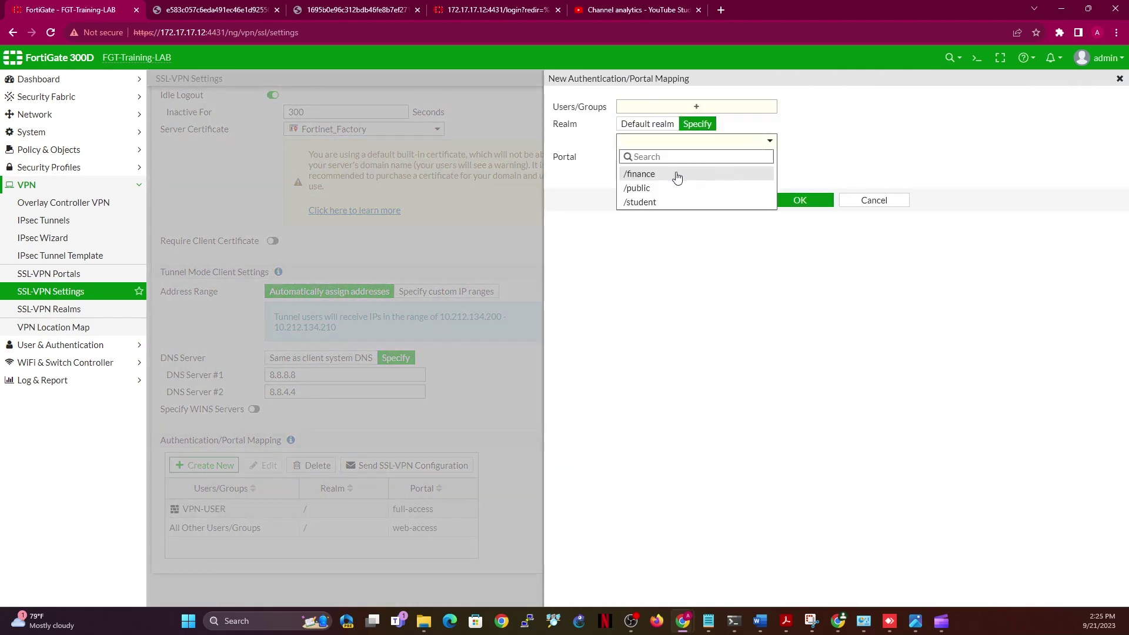
left_click(675, 174)
left_click(733, 159)
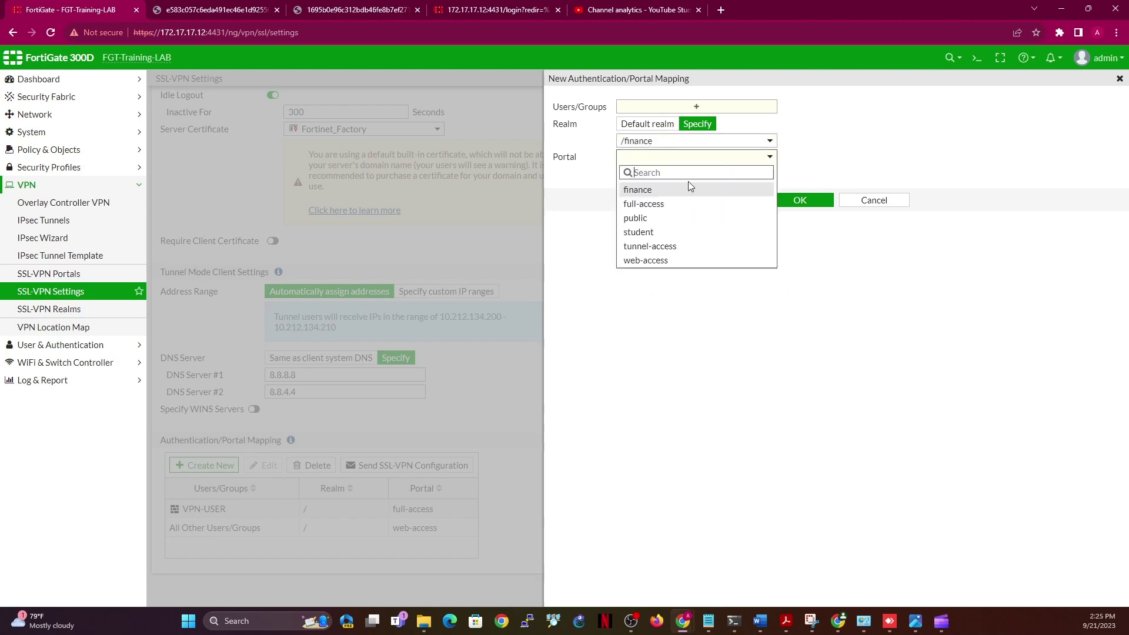
left_click(647, 194)
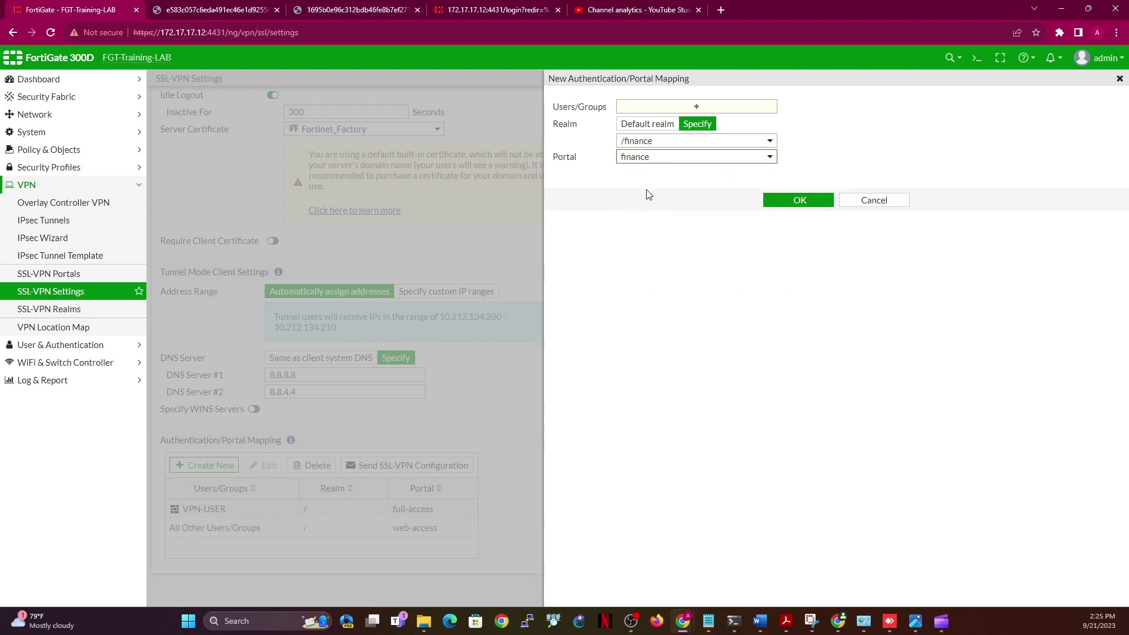
left_click(695, 109)
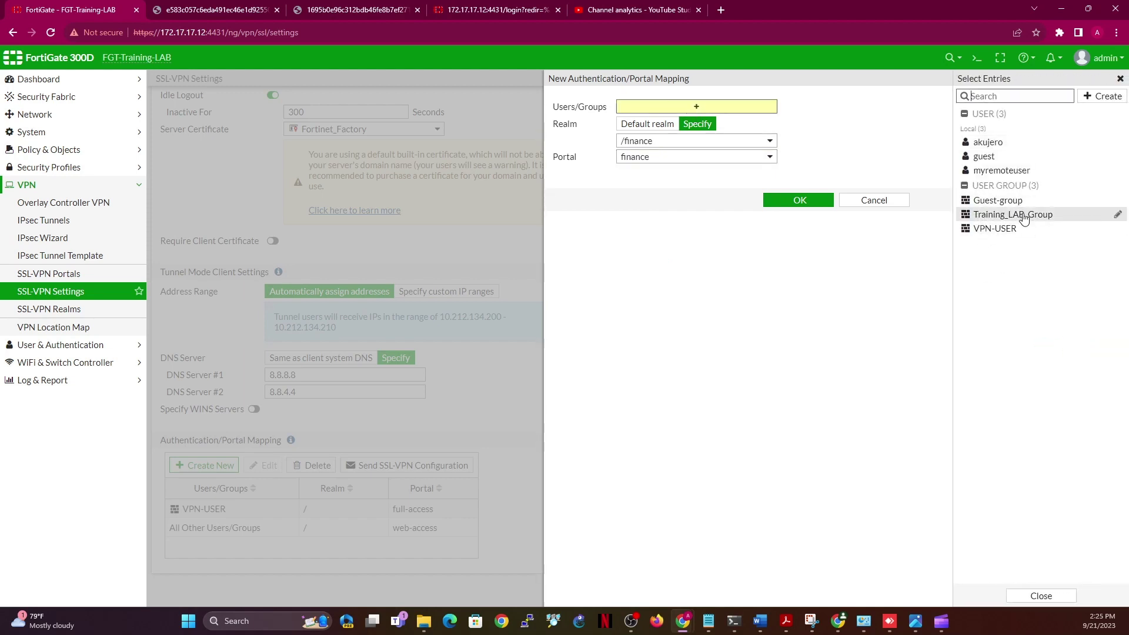
Create the finance-executives user group, then start creating a new user
left_click(1113, 98)
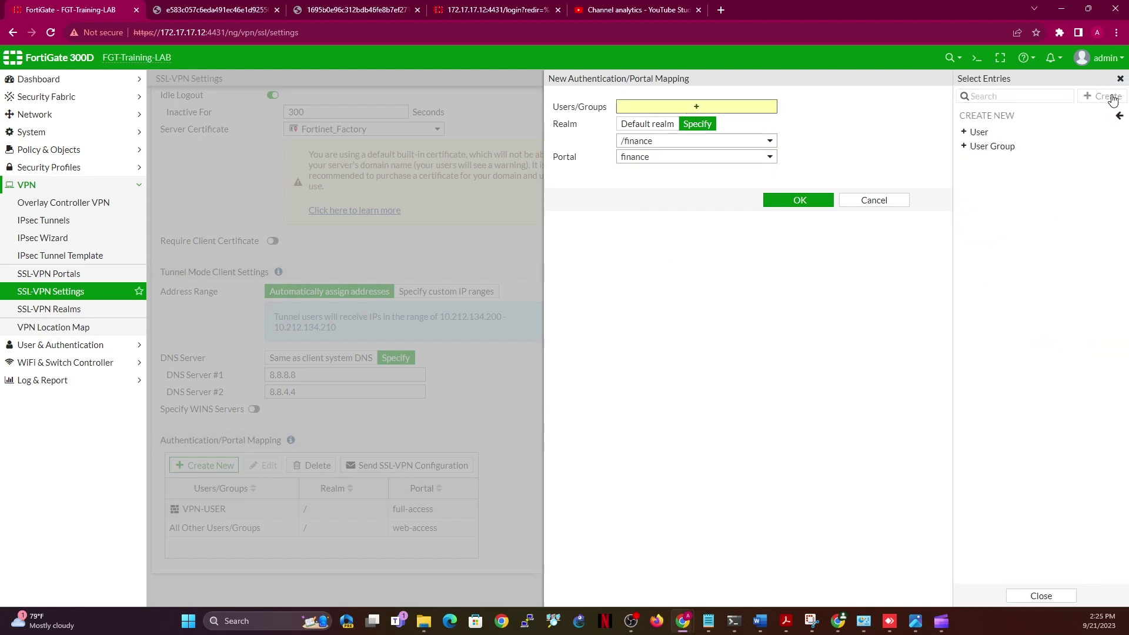
left_click(999, 150)
left_click(691, 109)
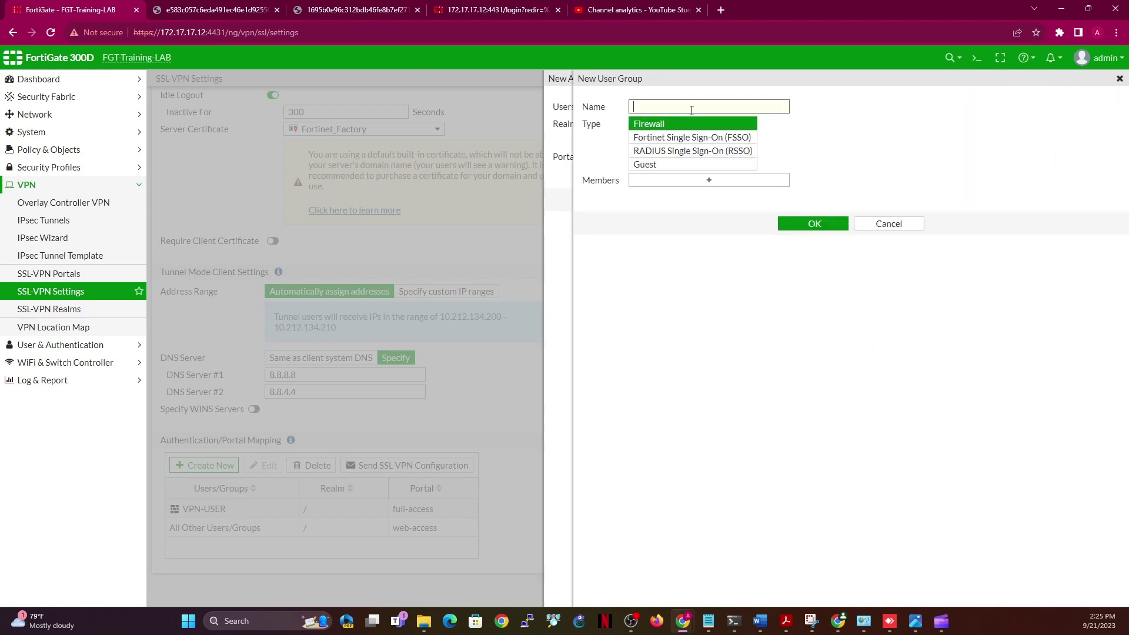
type("finance-executives")
left_click(818, 225)
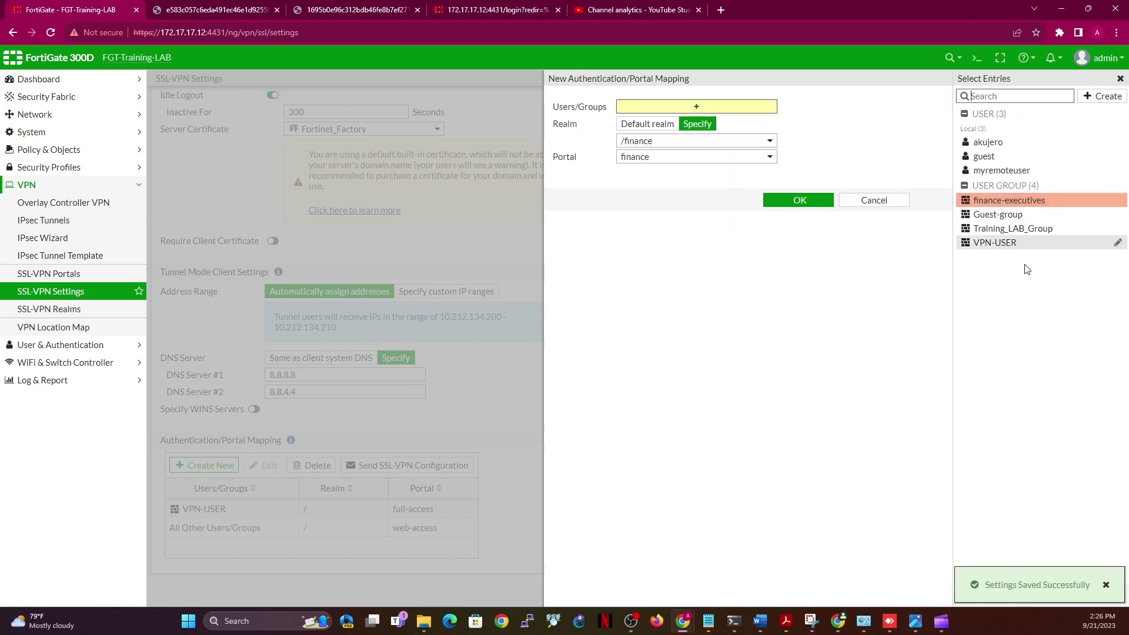
left_click(1107, 98)
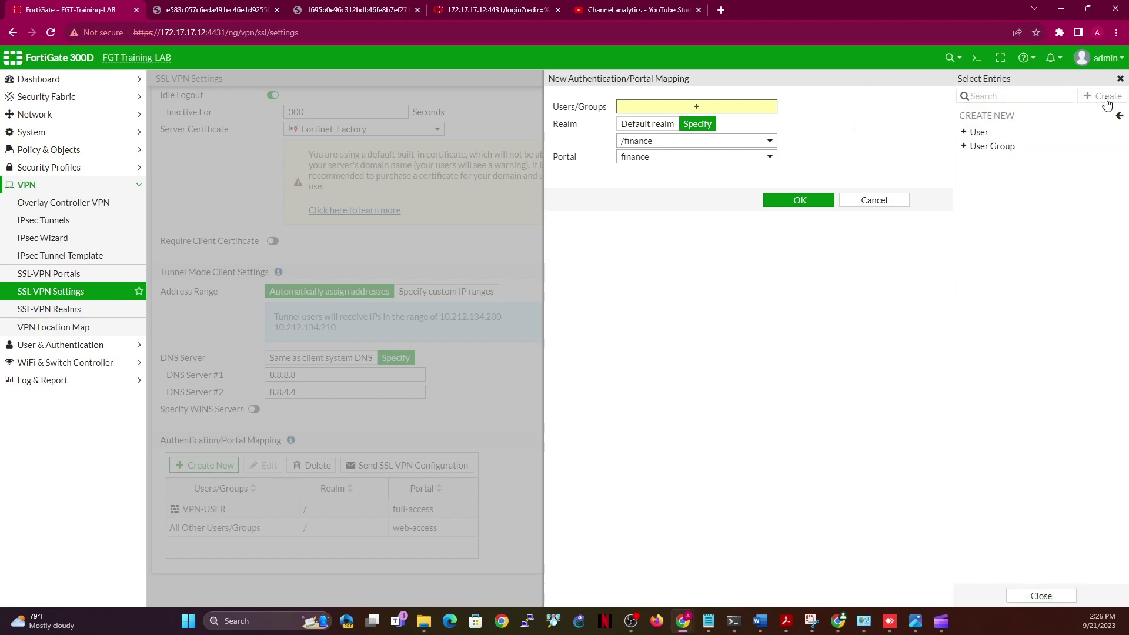
left_click(974, 133)
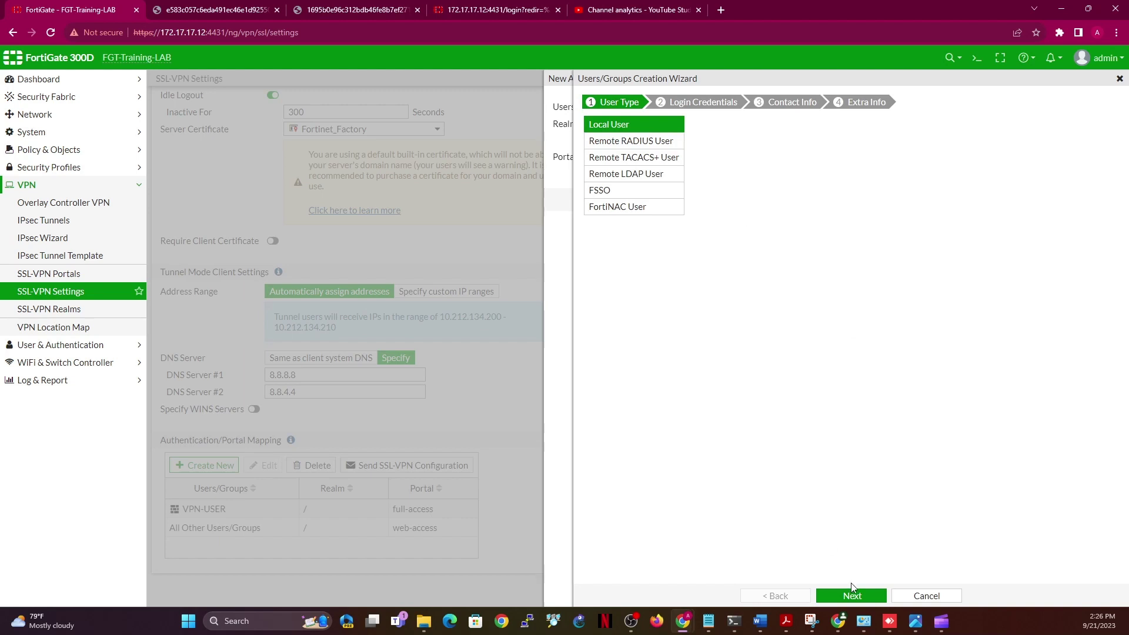
Create a local user with a username and password in the finance-executives group
left_click(850, 597)
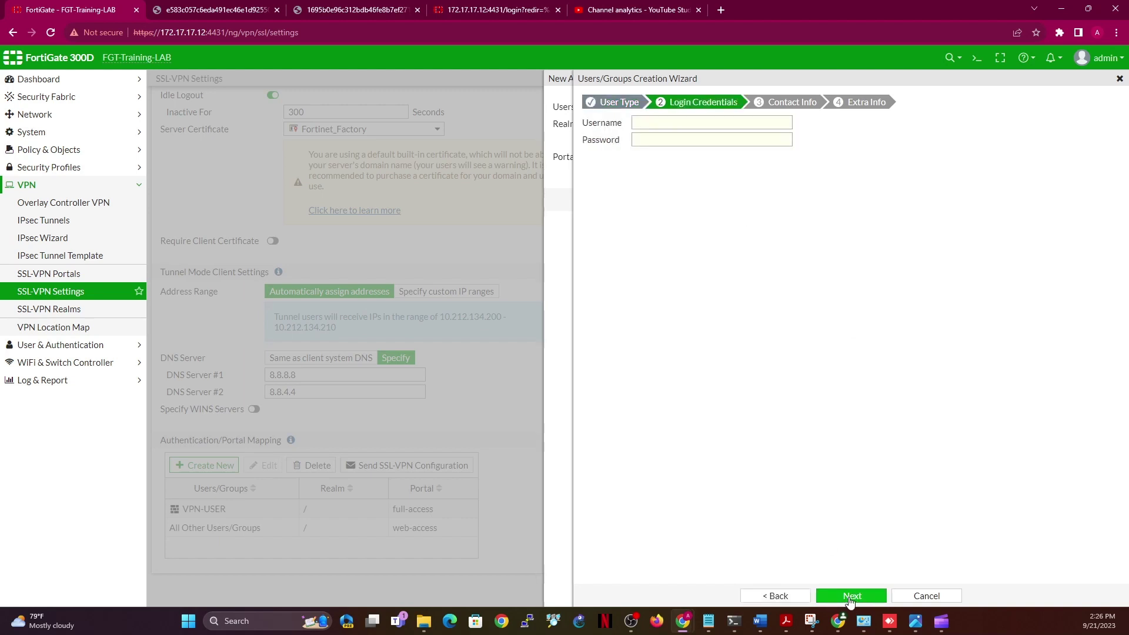
left_click(696, 123)
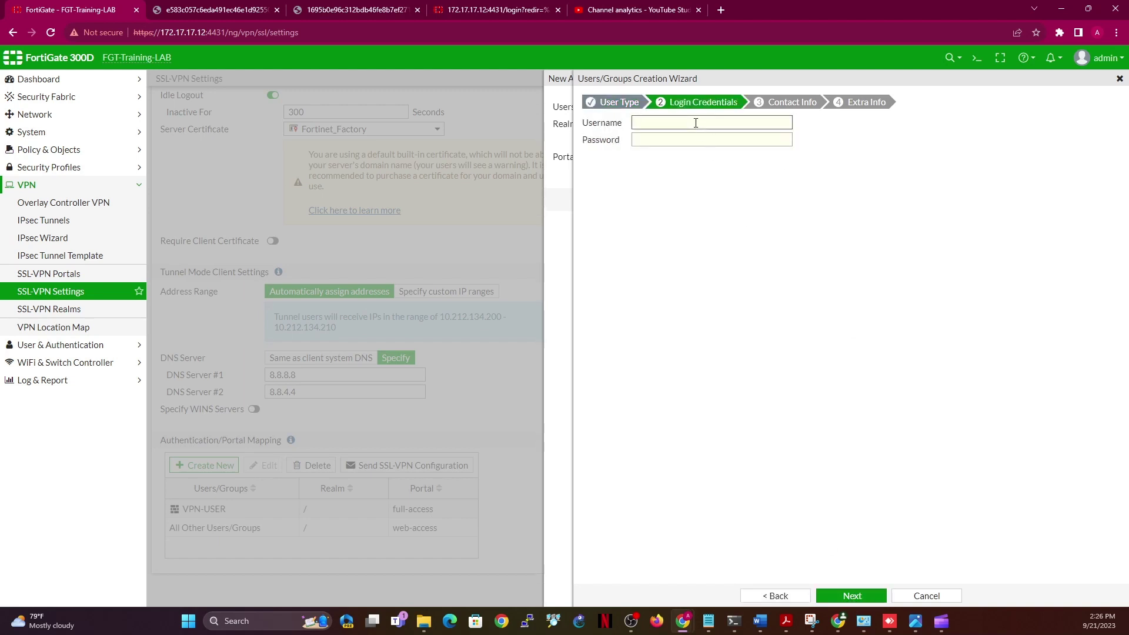
left_click(701, 143)
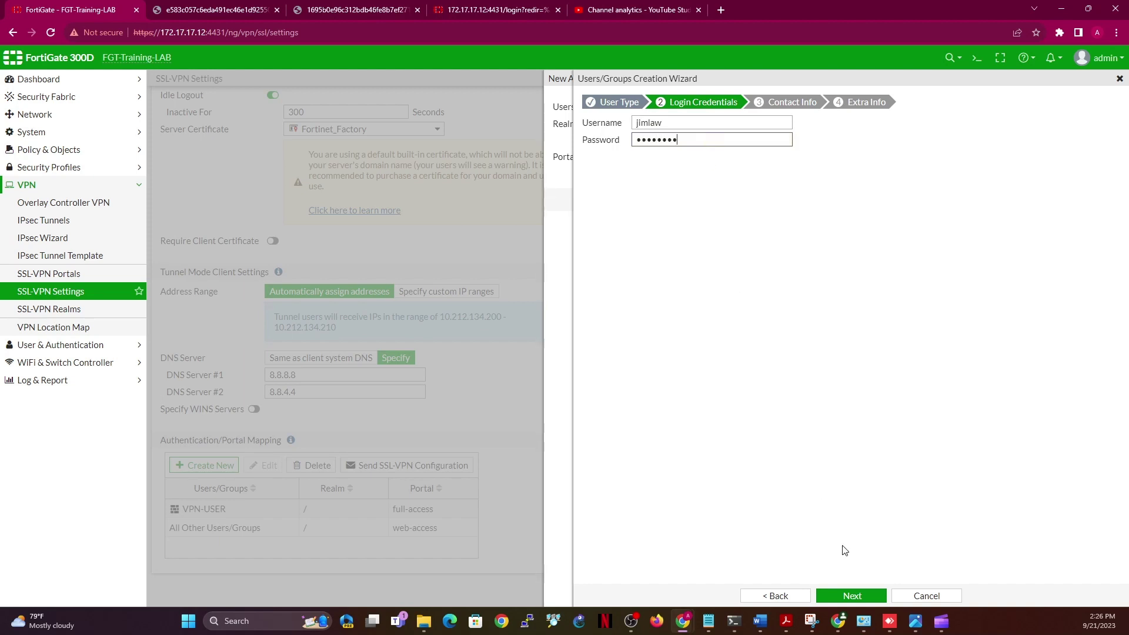
left_click(847, 596)
left_click(847, 596)
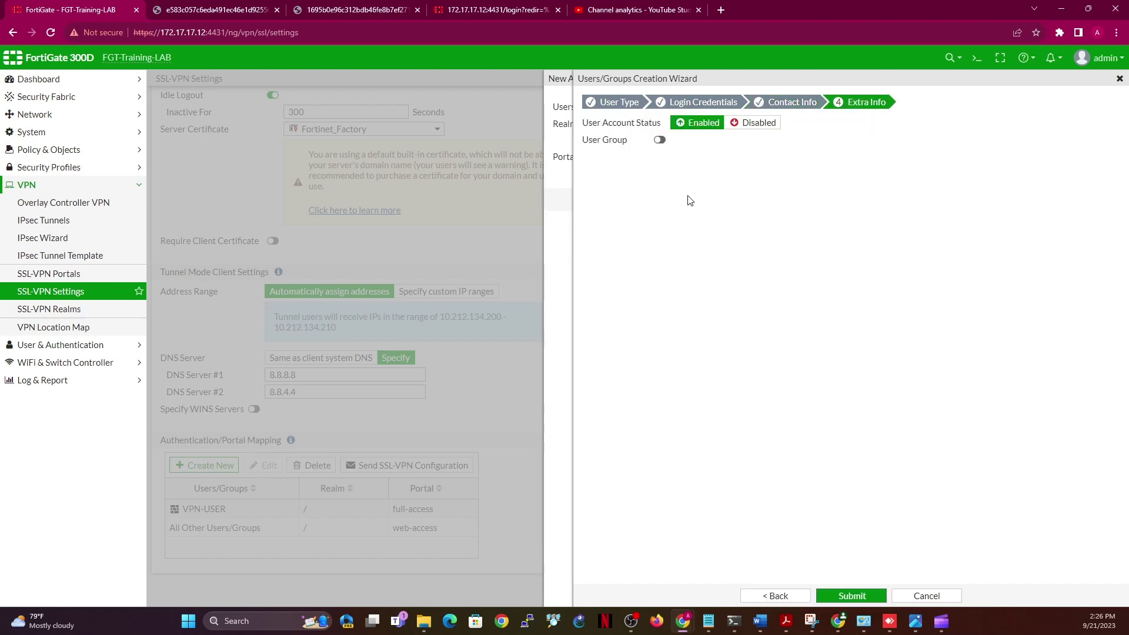
left_click(659, 139)
left_click(752, 144)
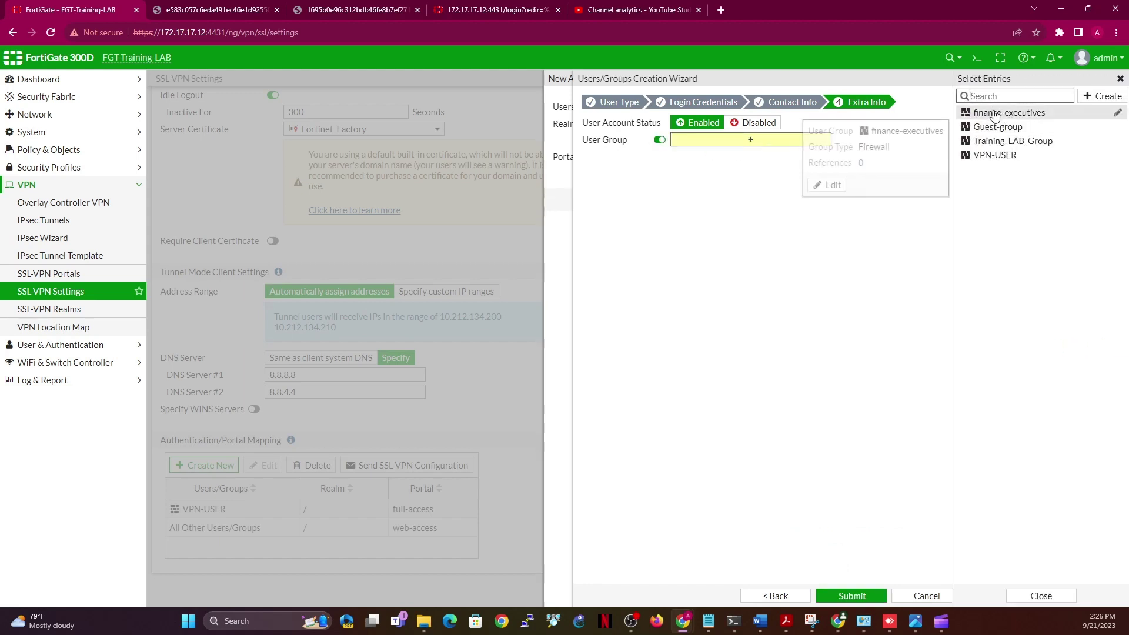
left_click(993, 112)
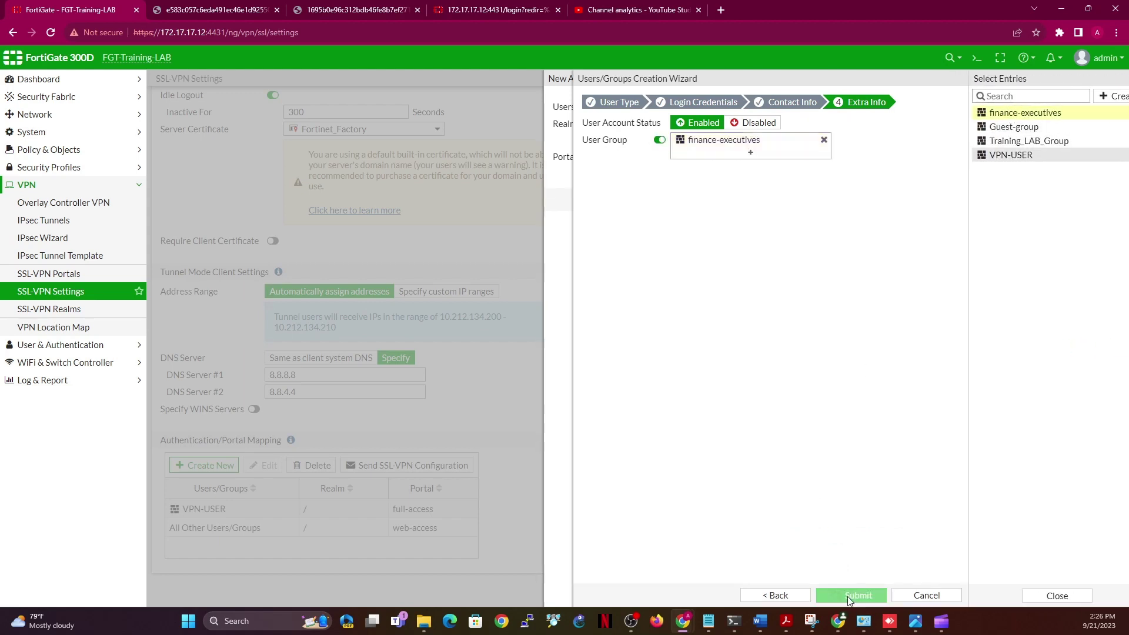
left_click(848, 596)
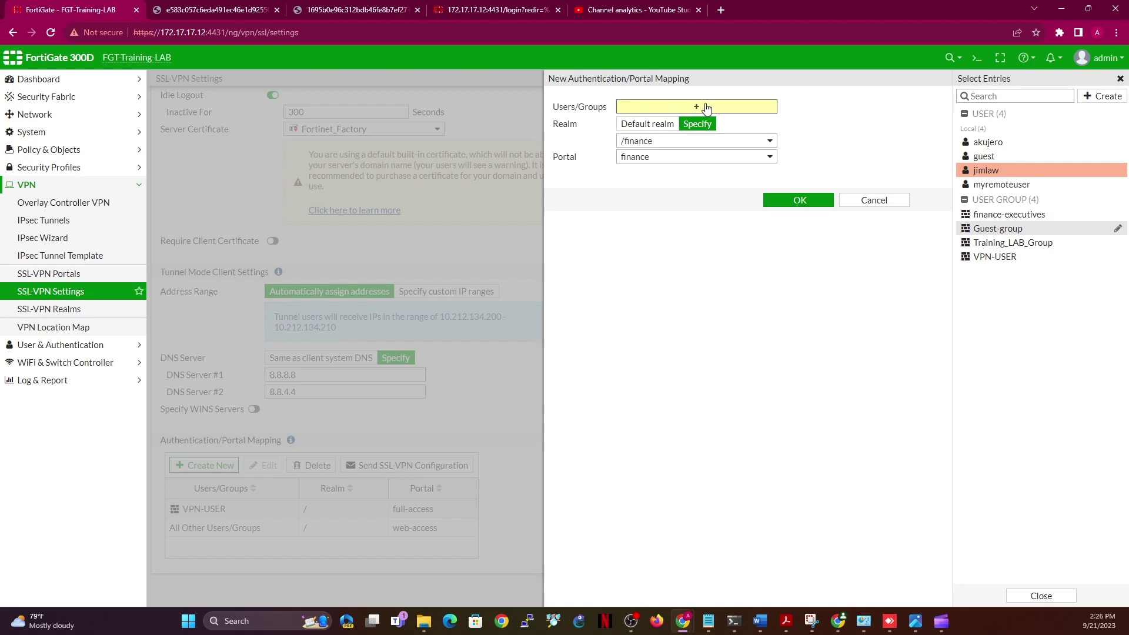
Add finance-executives to the mapping's users and groups and start creating another user
left_click(1000, 214)
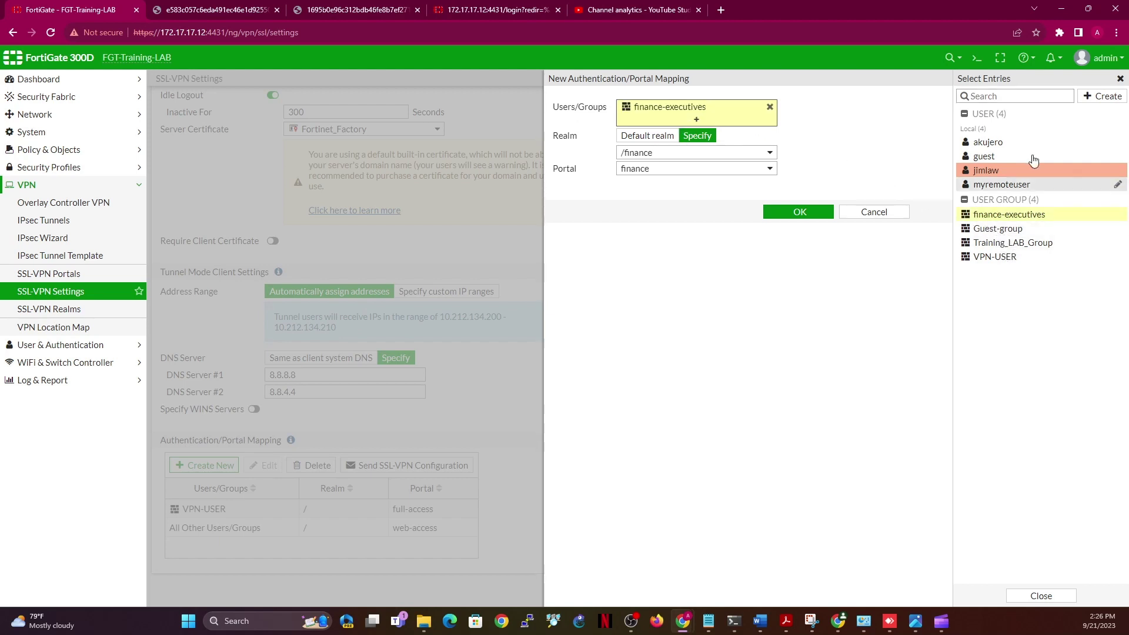
left_click(1102, 97)
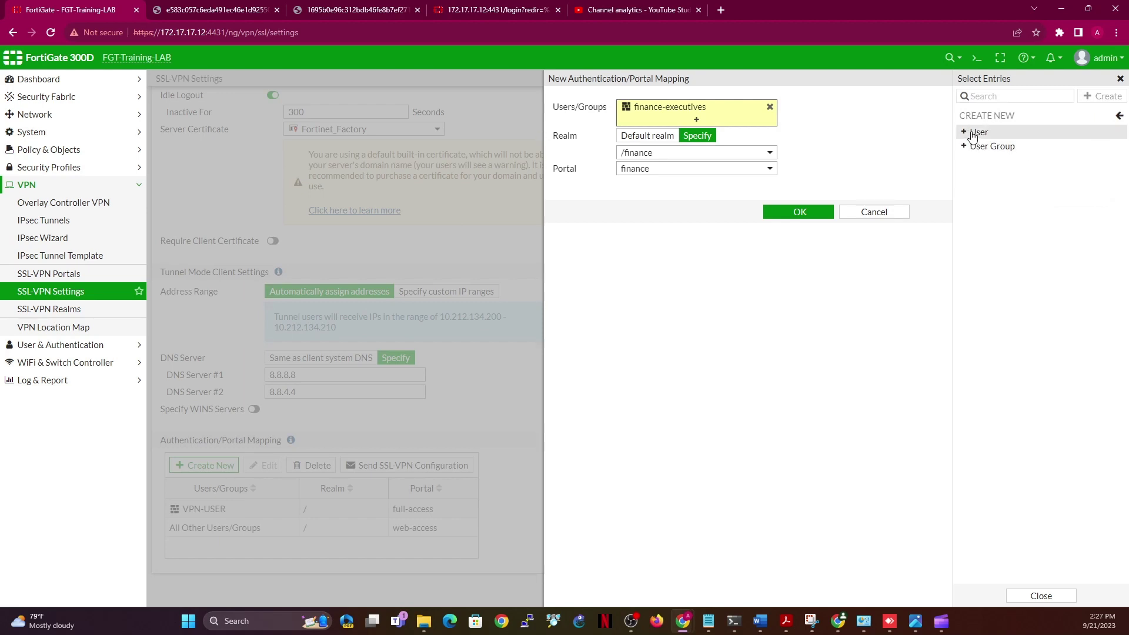
left_click(973, 132)
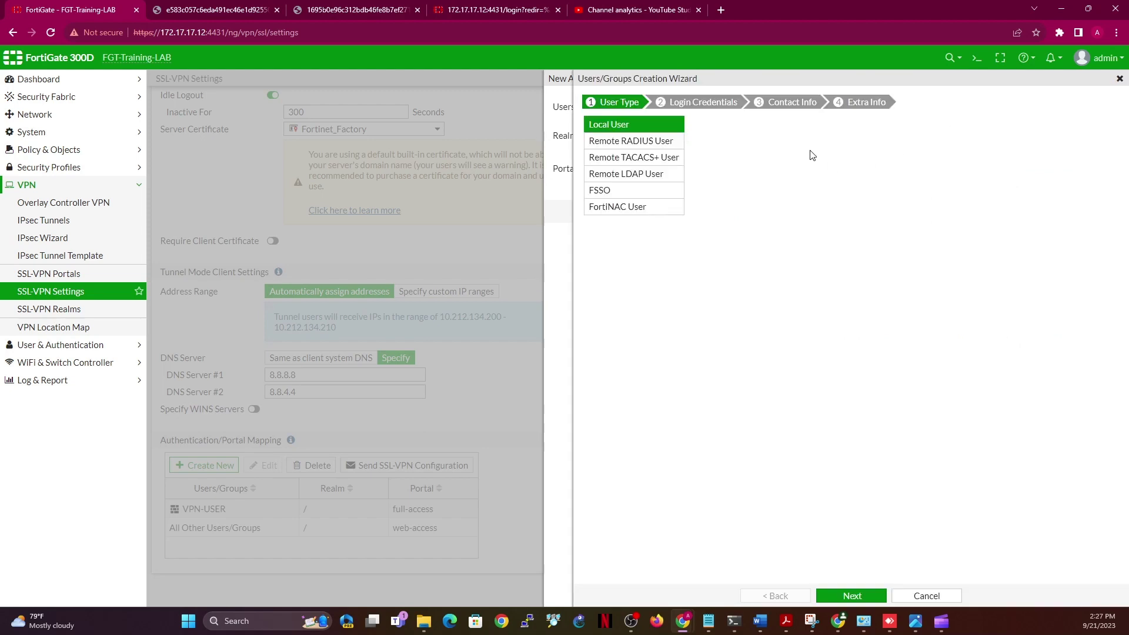
Create a second local user with a username and password in finance-executives
left_click(852, 596)
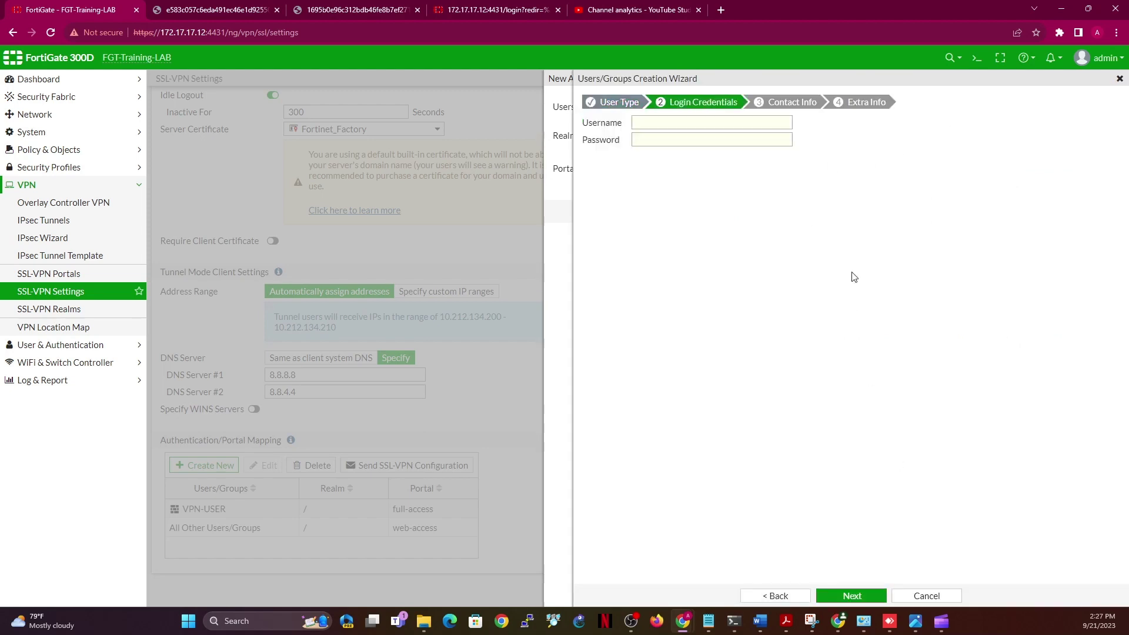
left_click(711, 127)
type("fine")
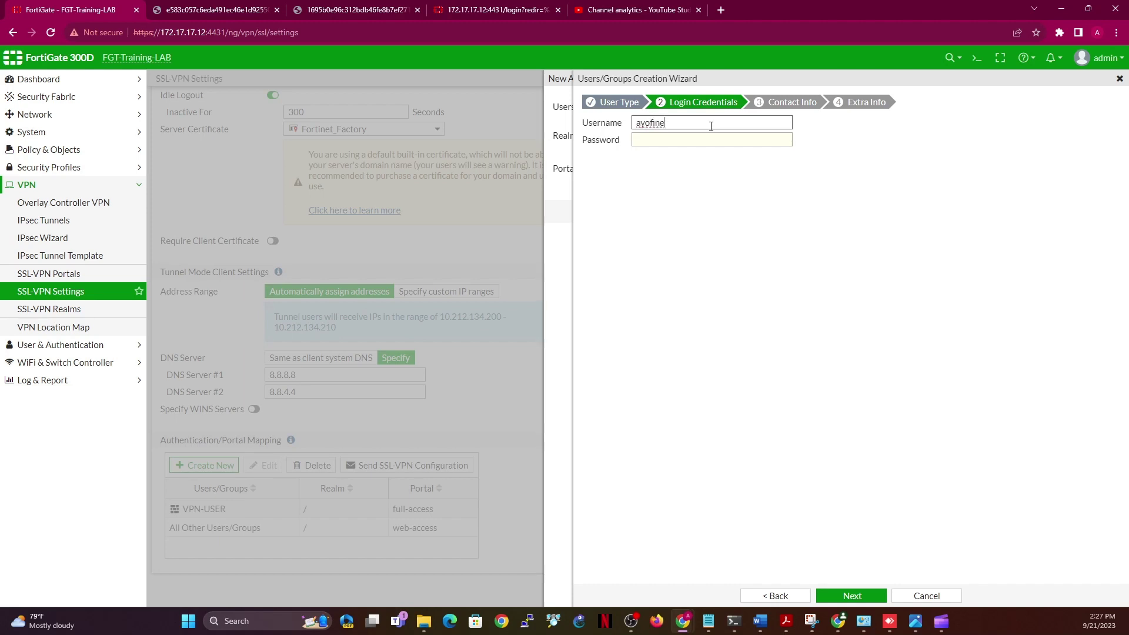
left_click(705, 137)
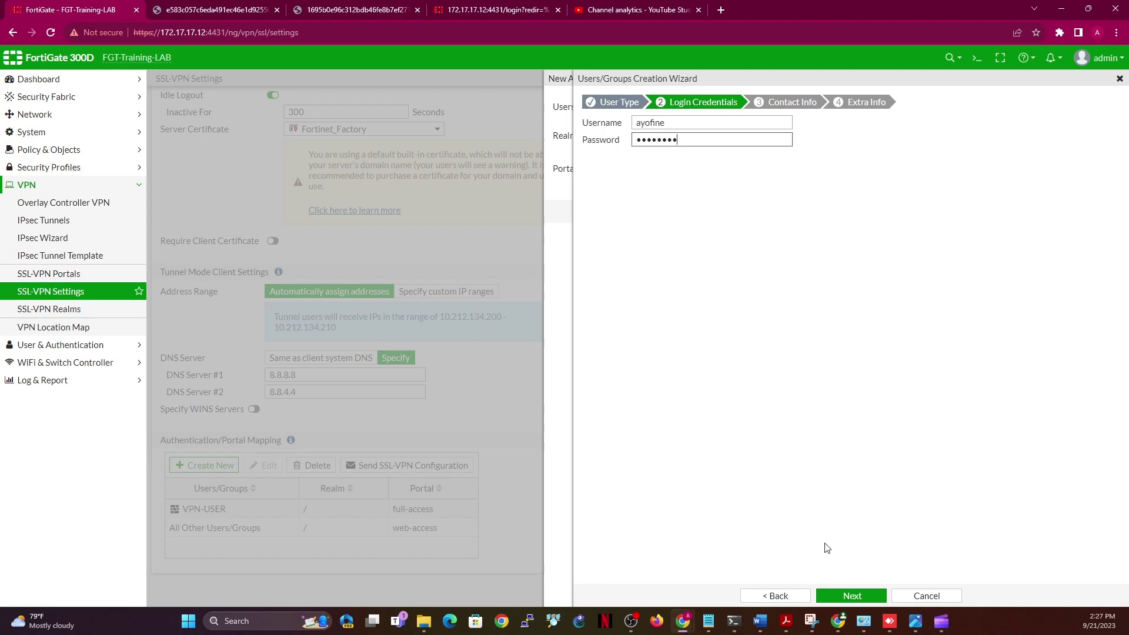
left_click(853, 595)
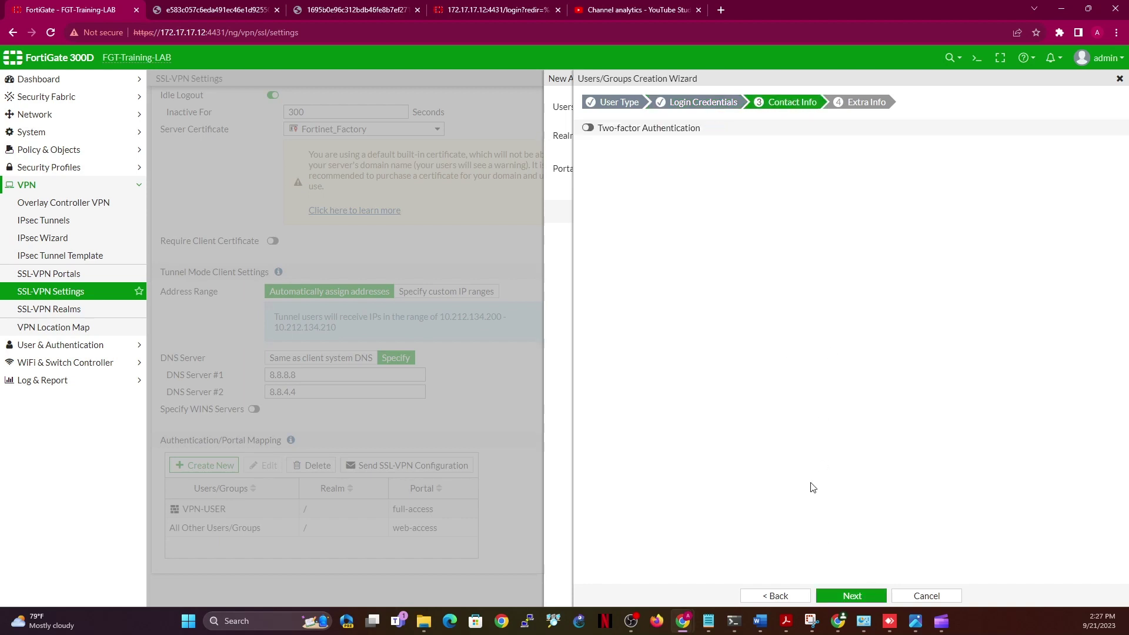
left_click(838, 597)
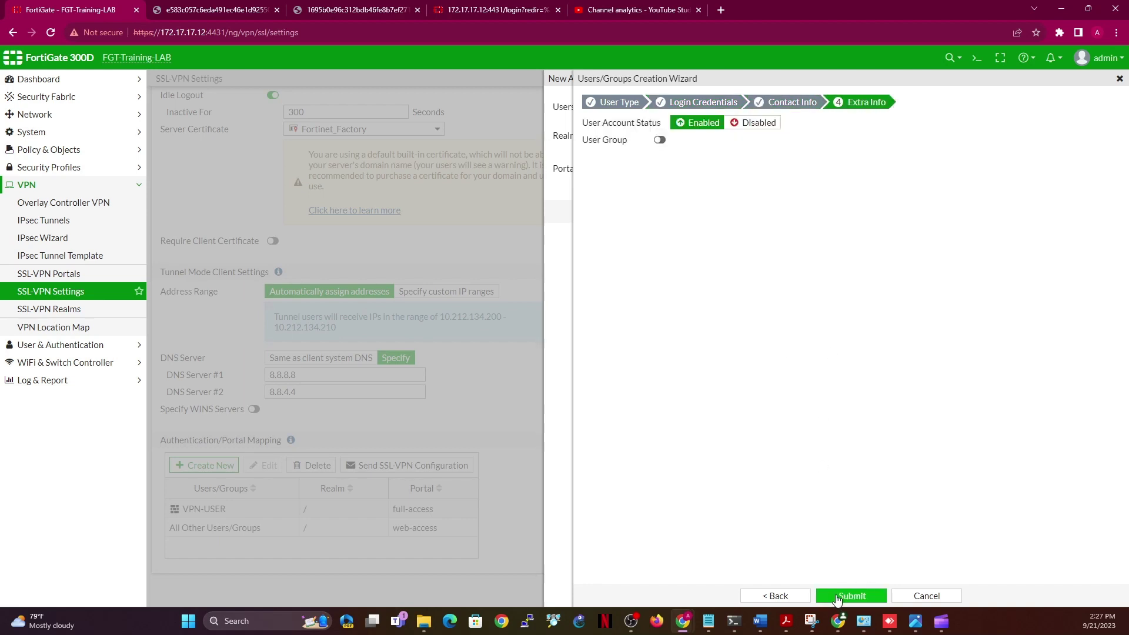
left_click(664, 141)
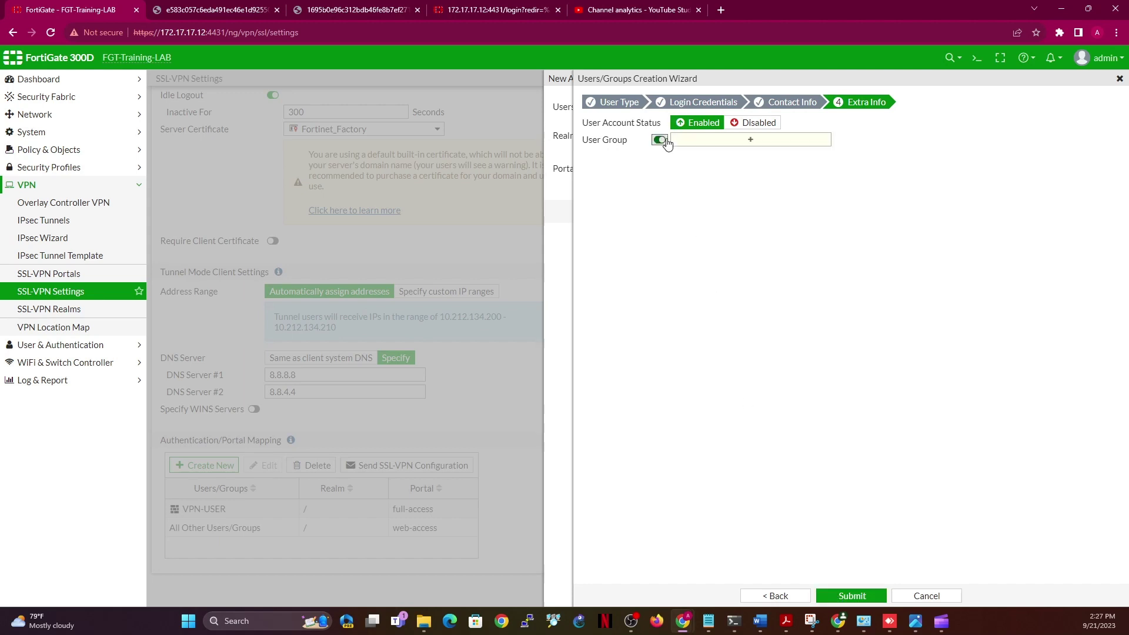
left_click(752, 144)
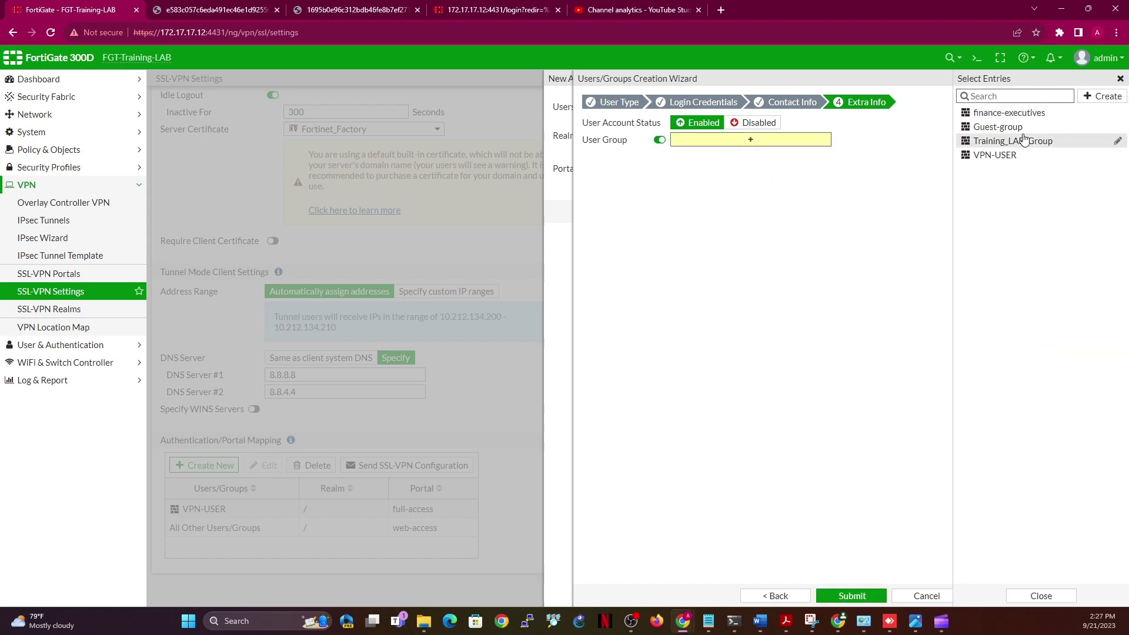
left_click(1005, 113)
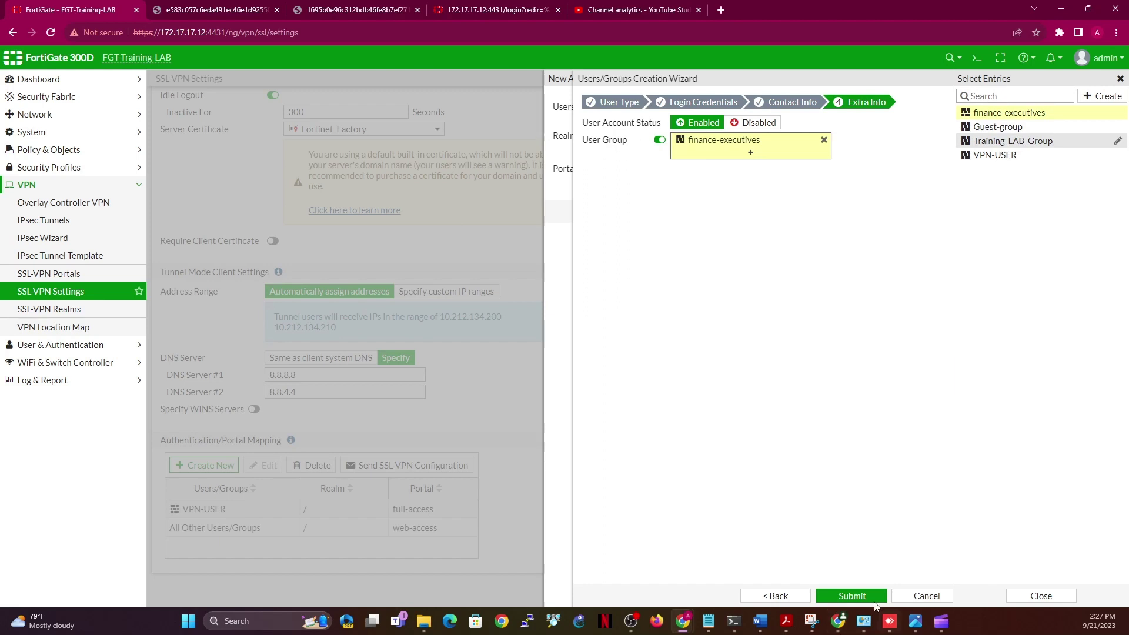
left_click(864, 597)
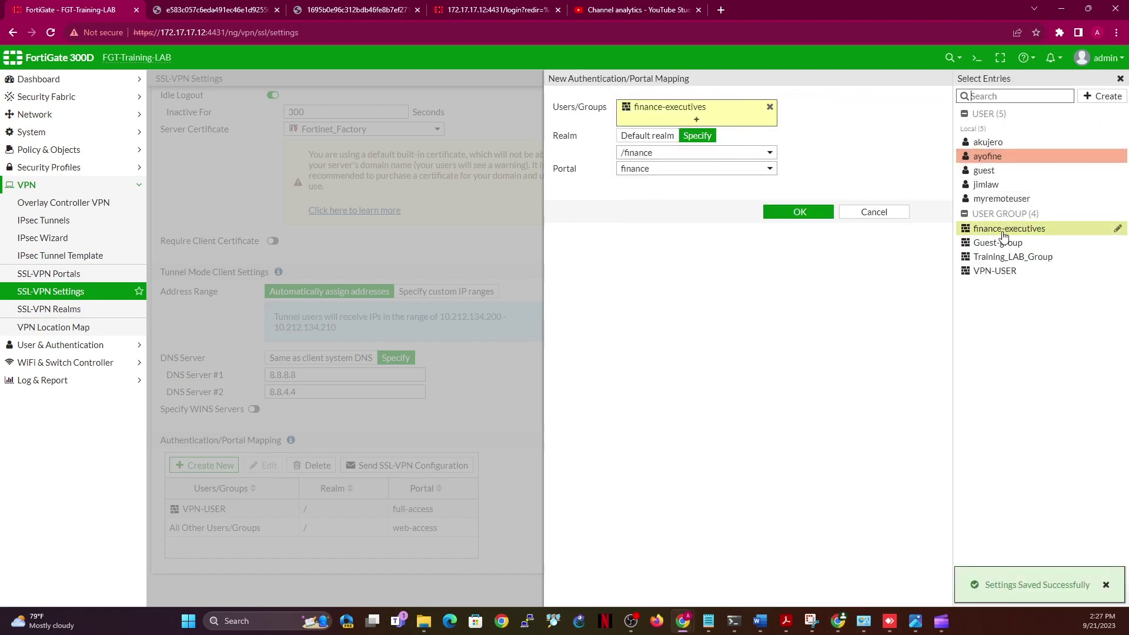
Save the mapping of finance-executives to realm /finance and portal finance
mouse_move(996, 234)
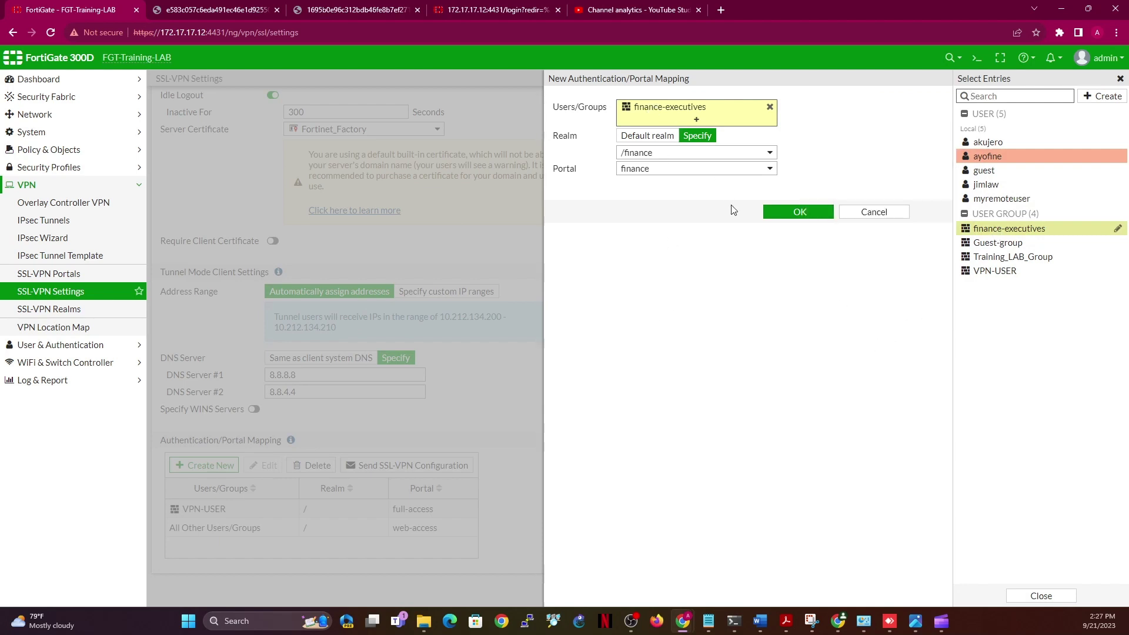
left_click(801, 221)
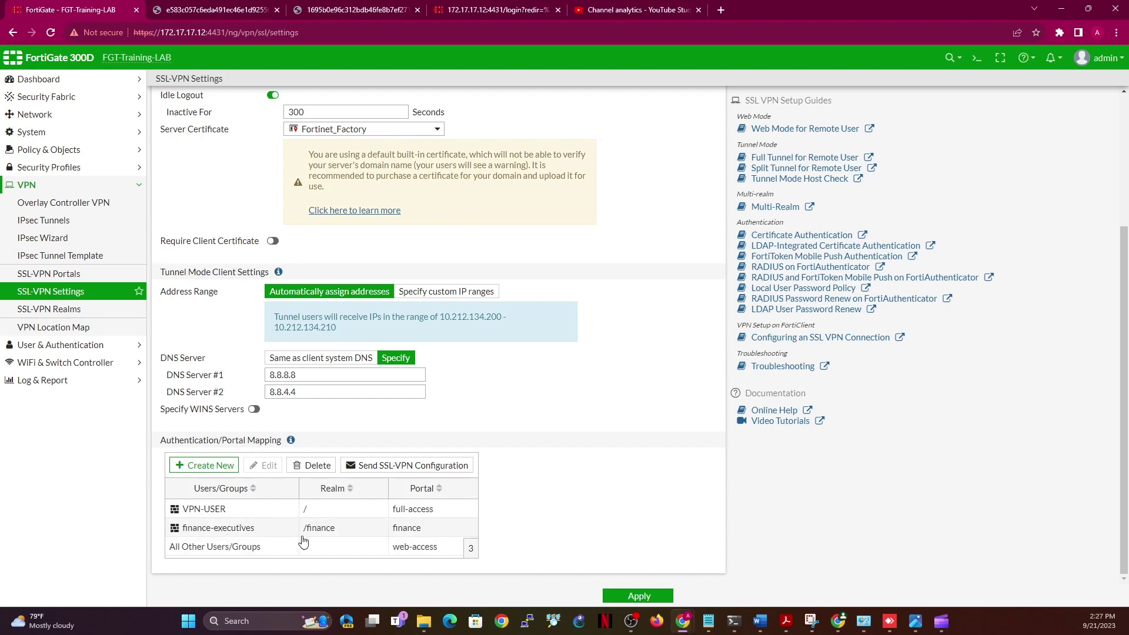
Start a new mapping with realm /public and portal public, then begin a new user group
left_click(202, 465)
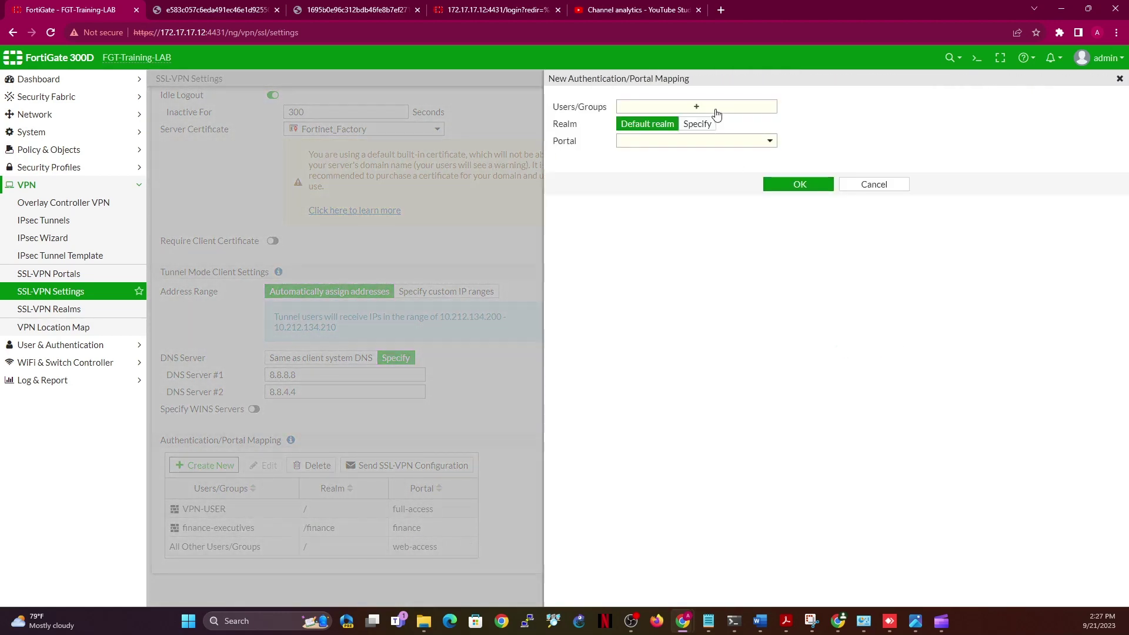
left_click(698, 124)
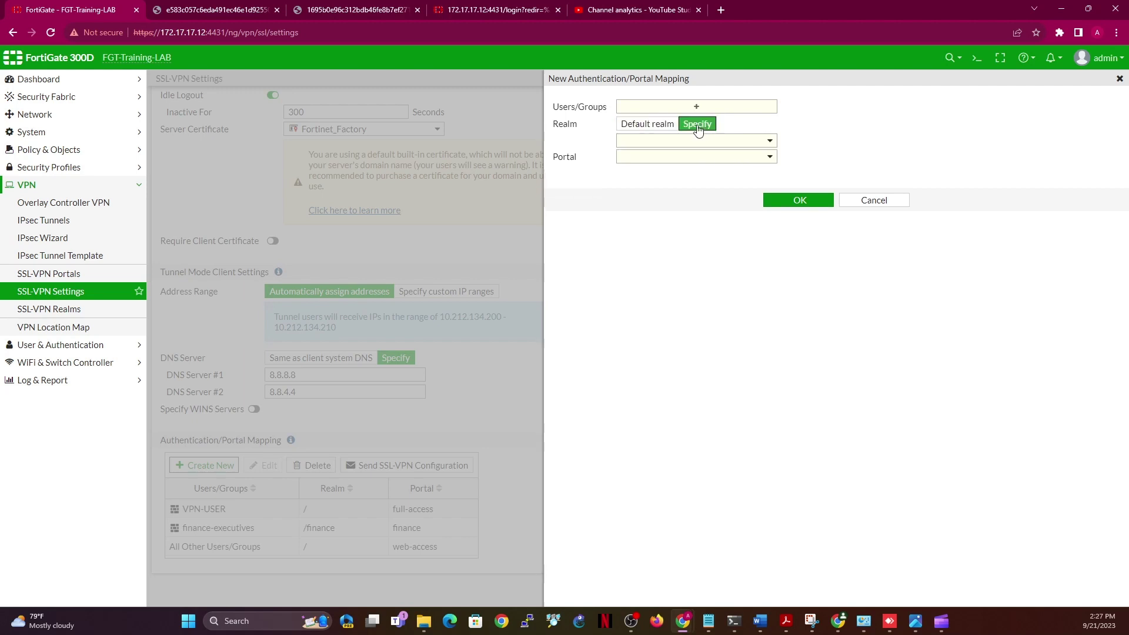
left_click(761, 139)
left_click(680, 191)
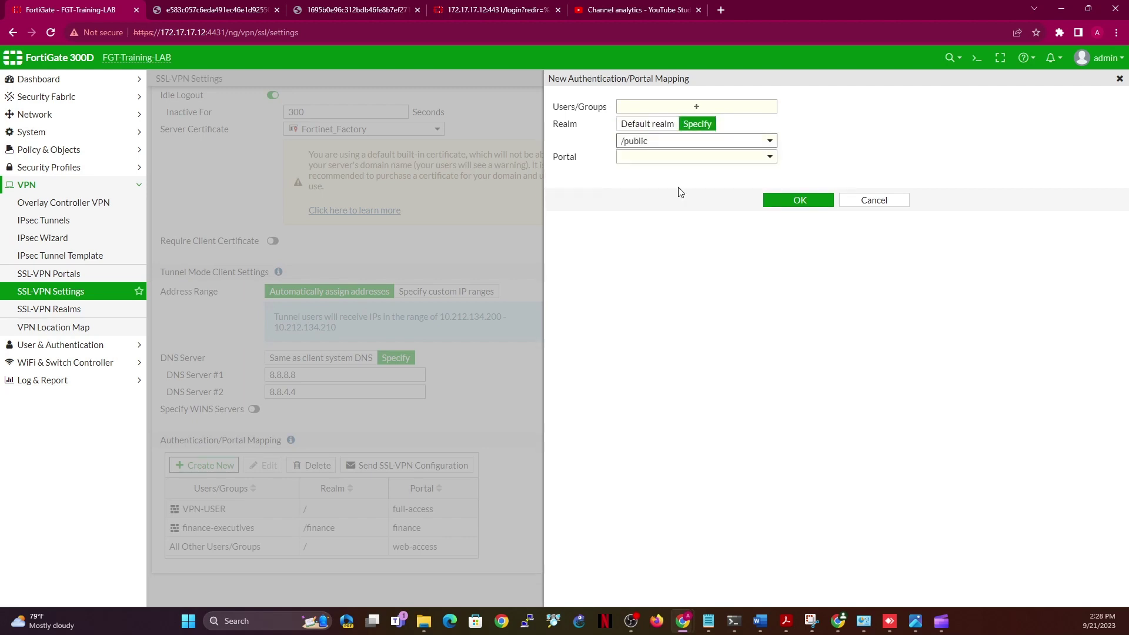
left_click(761, 160)
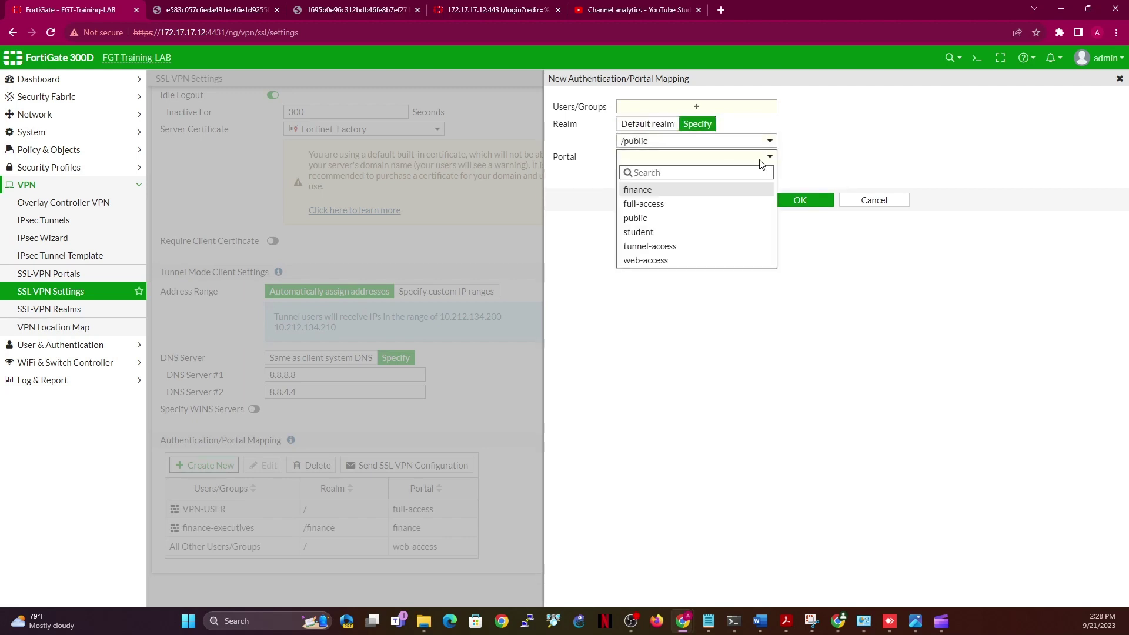
left_click(656, 218)
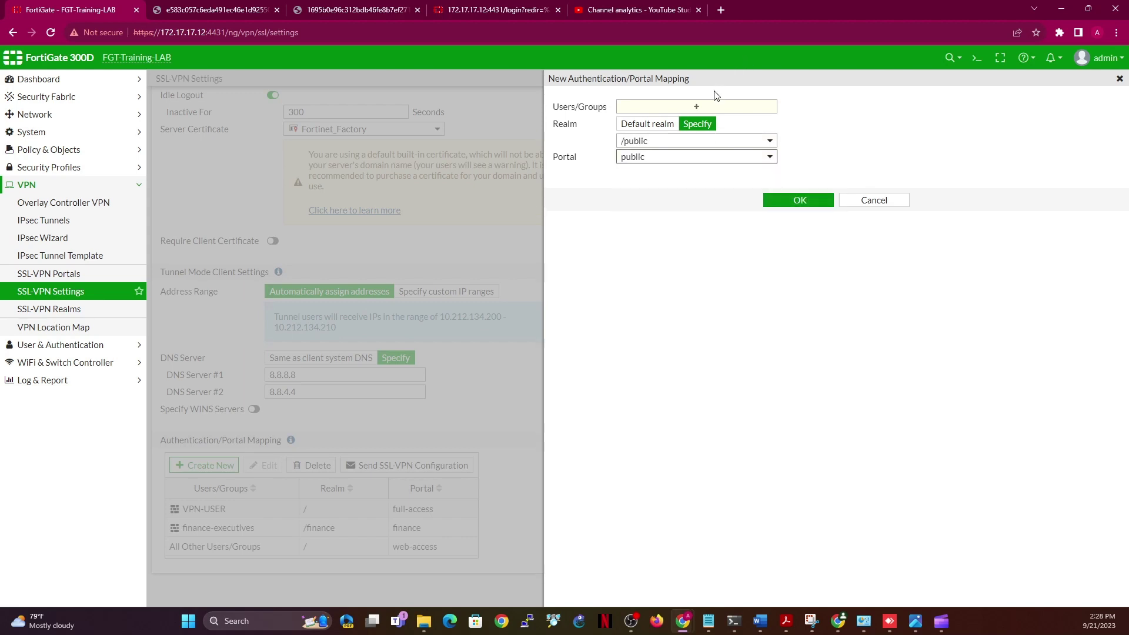
left_click(710, 107)
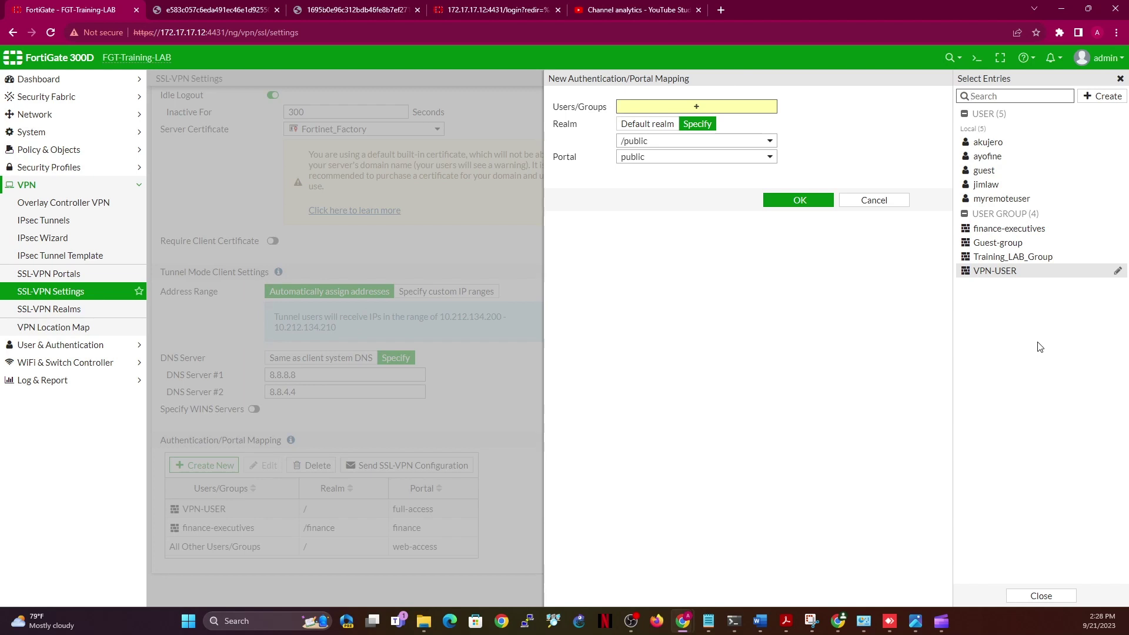
left_click(1092, 99)
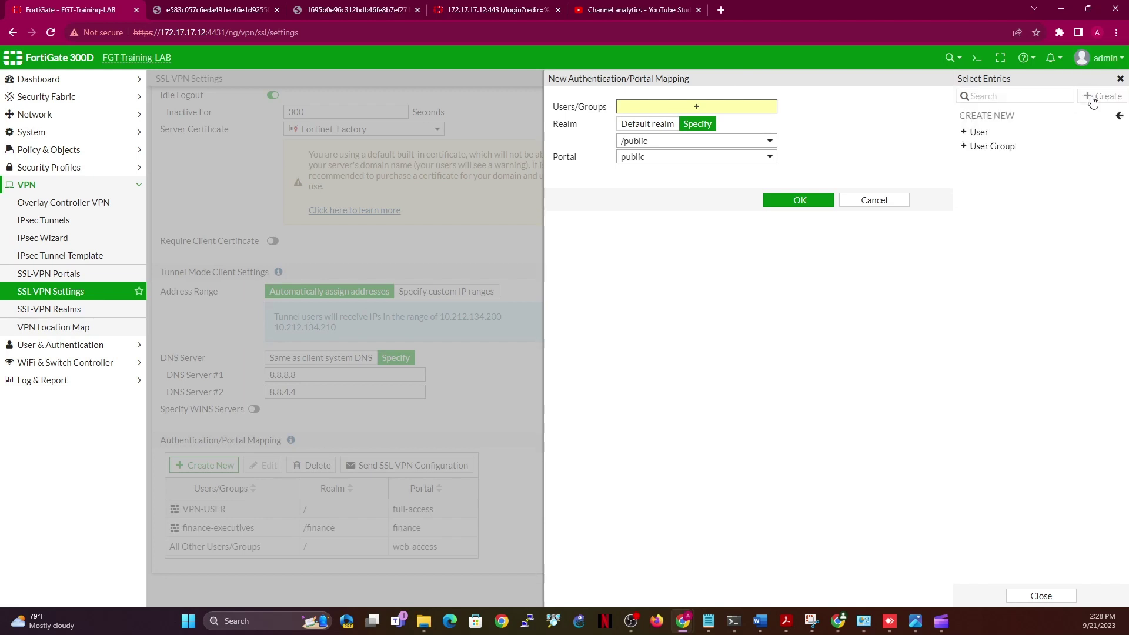
left_click(986, 148)
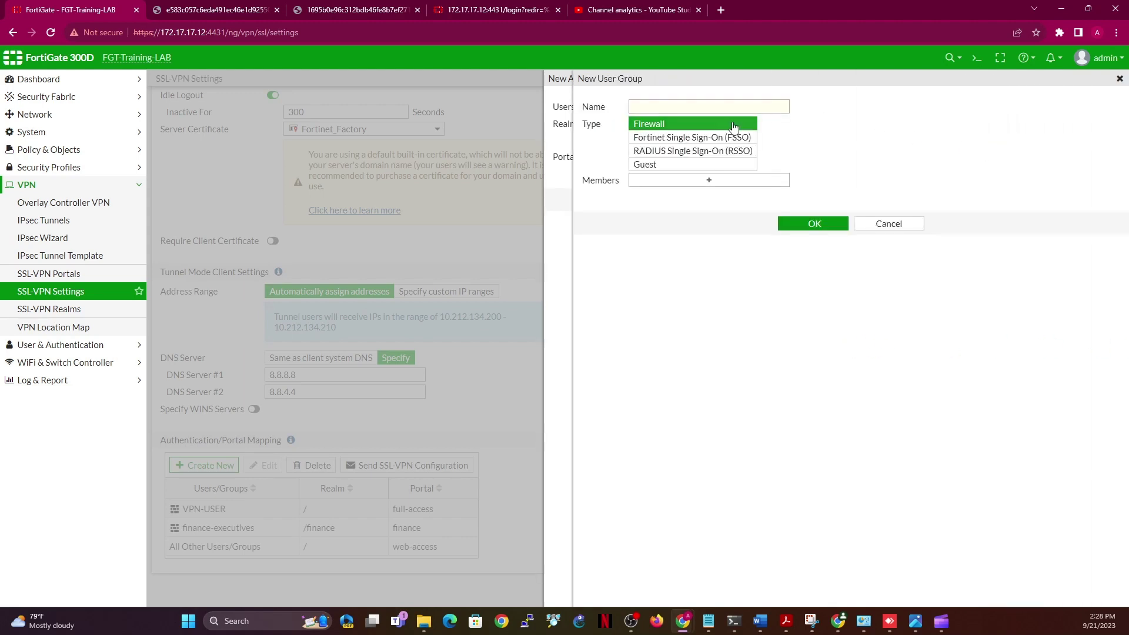
Save a Firewall-type user group named Public_VPN_Group
left_click(711, 107)
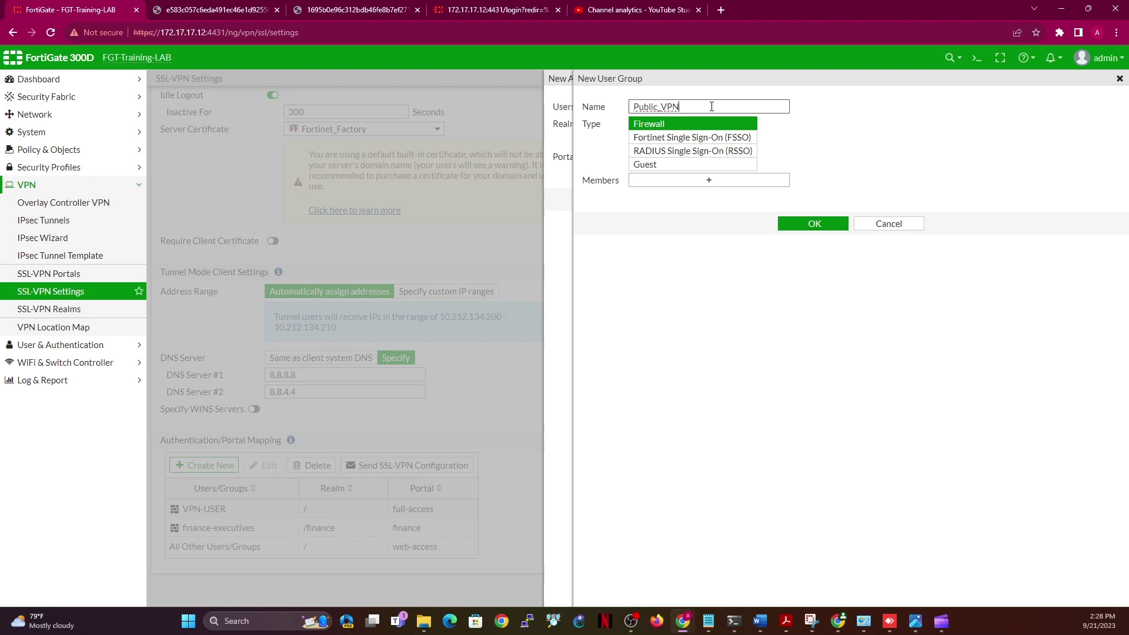
type("Public_VPN_Group")
left_click(815, 225)
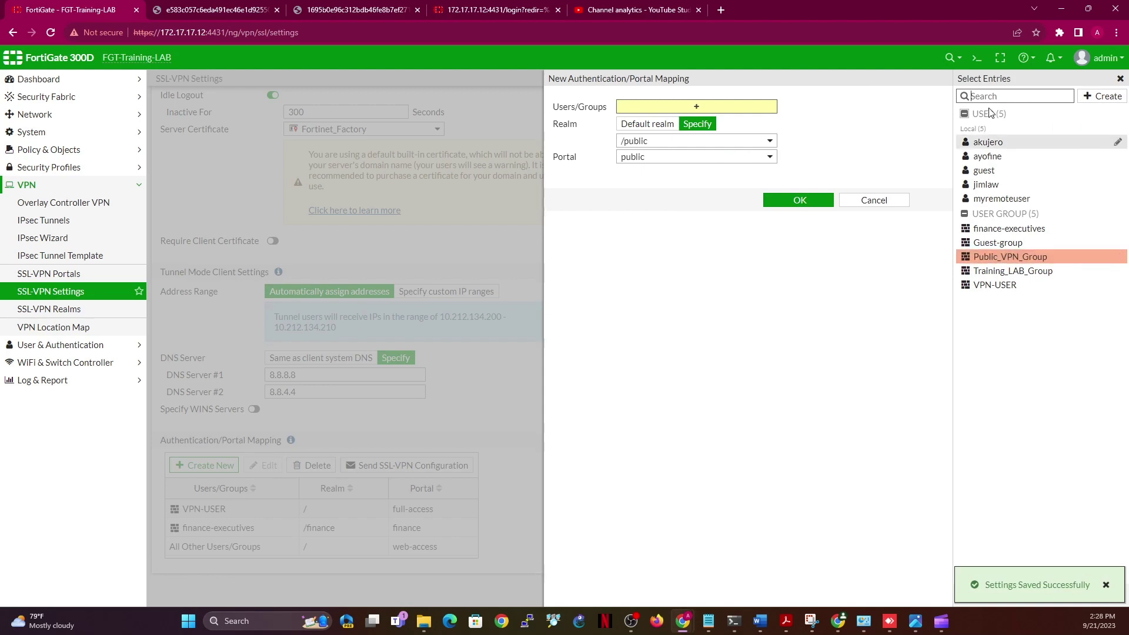
Create another local user with a username and password through the wizard
mouse_move(1033, 191)
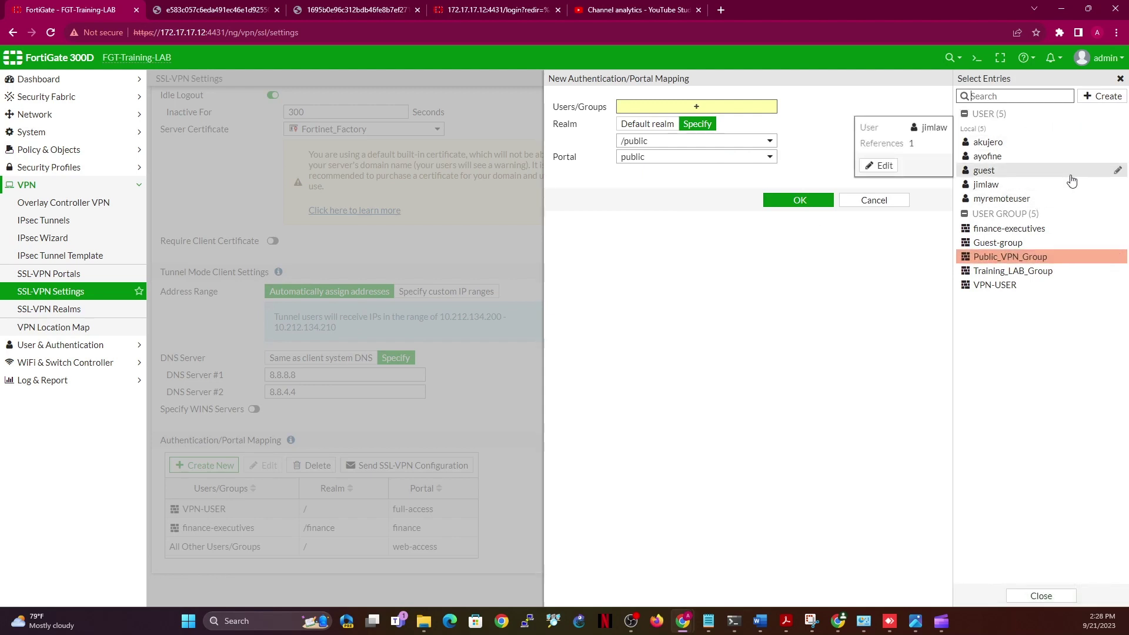
left_click(1100, 97)
left_click(980, 133)
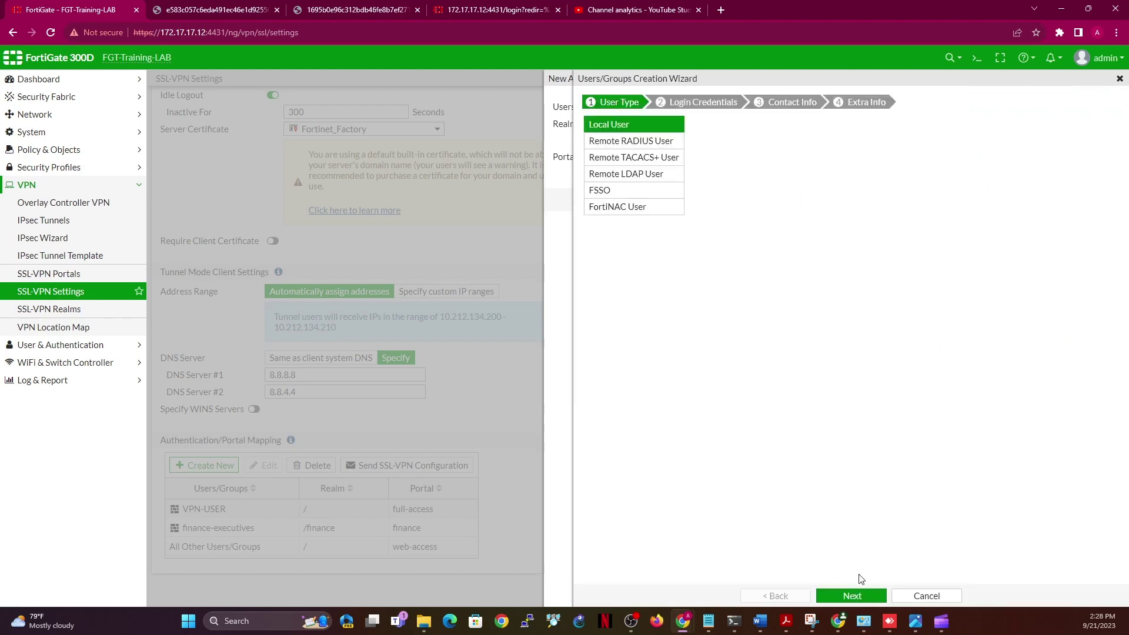
left_click(859, 595)
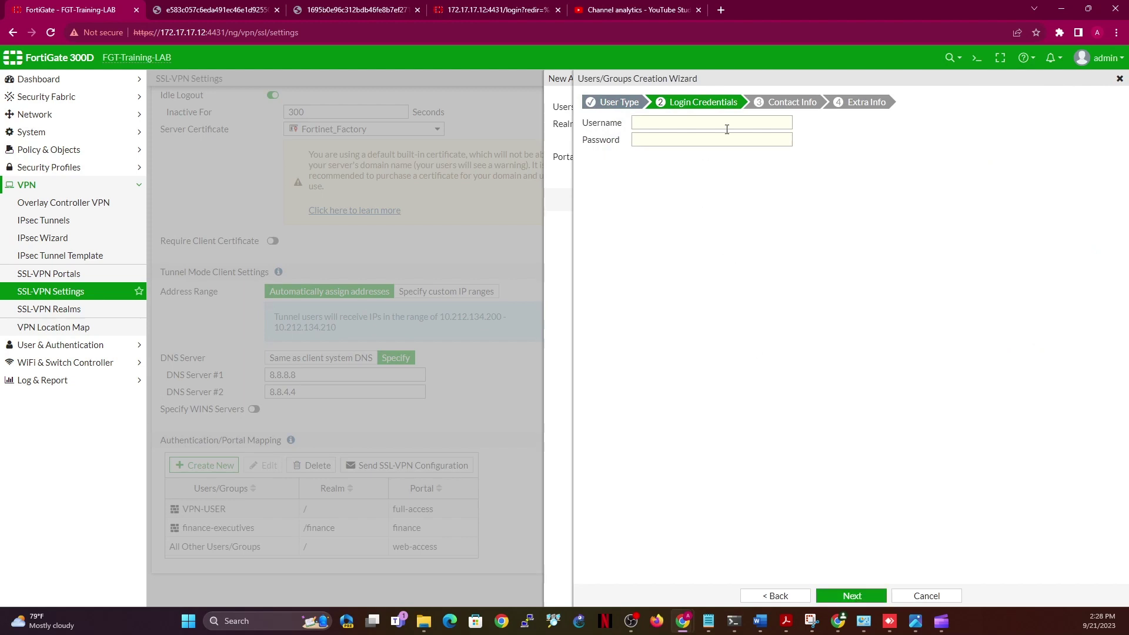
left_click(704, 120)
key("Tab")
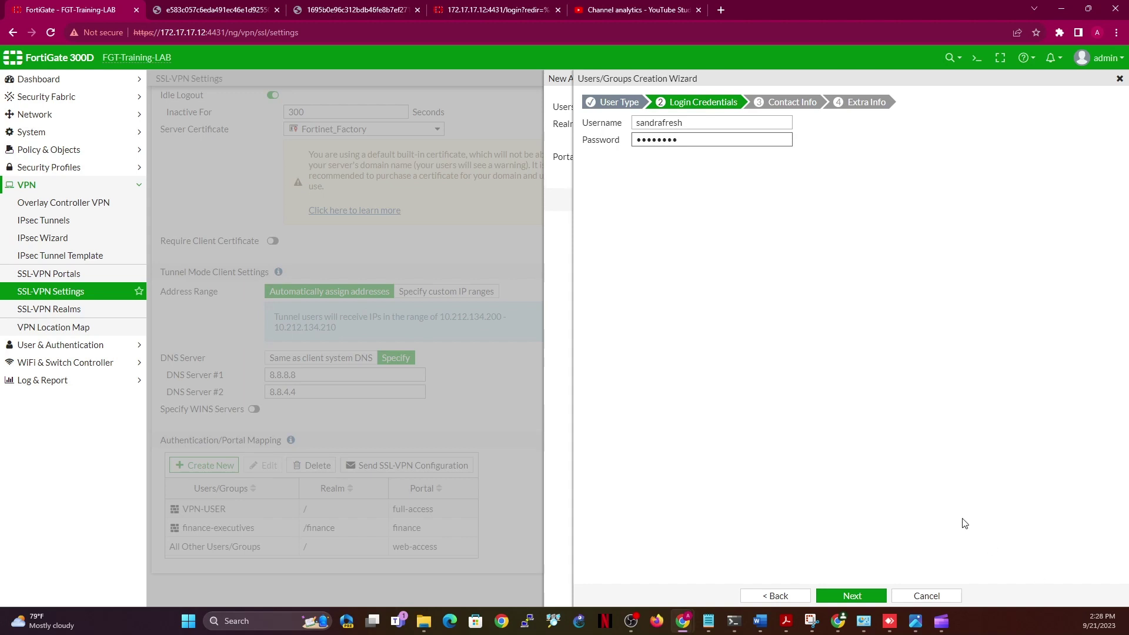
left_click(852, 597)
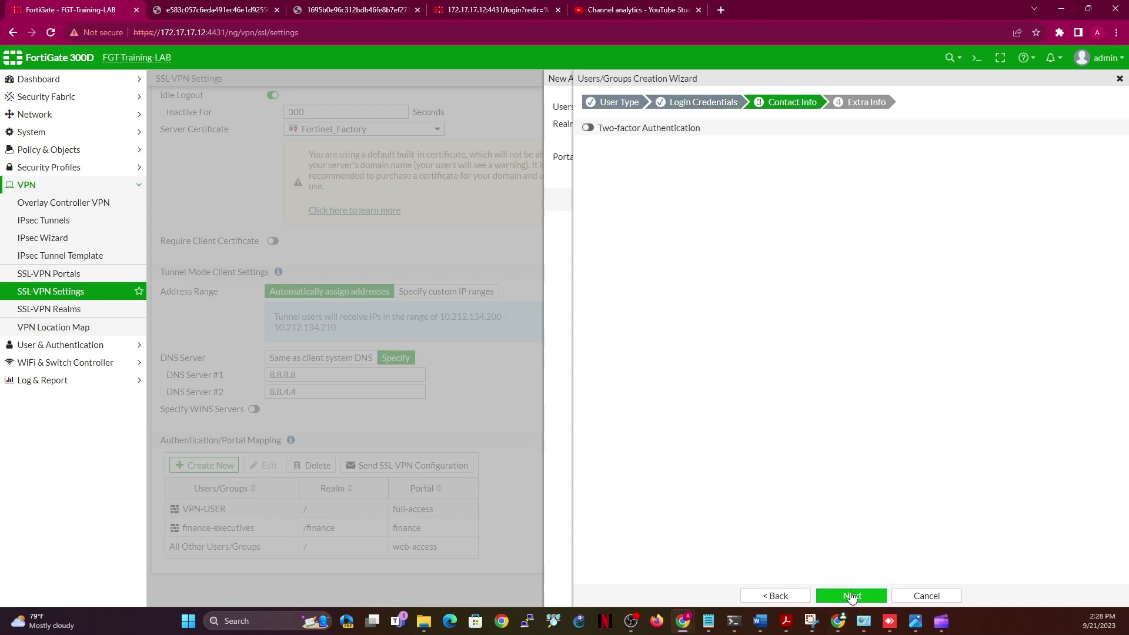
left_click(856, 598)
left_click(855, 596)
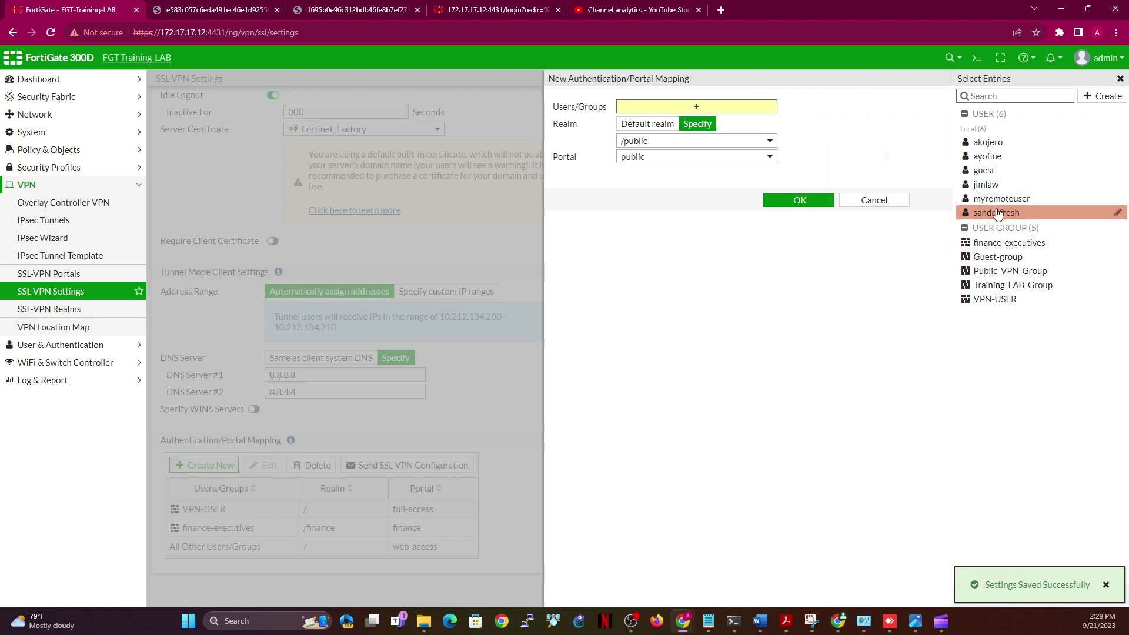
Add Public_VPN_Group to the new local user's groups and open that group's editor
mouse_move(998, 214)
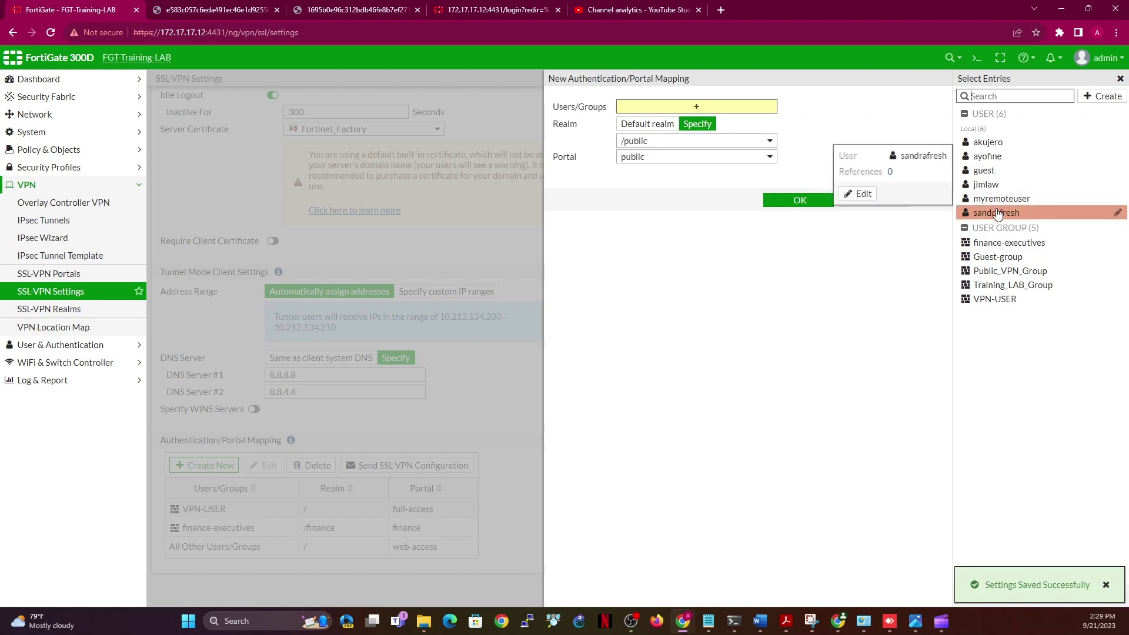
left_click(863, 194)
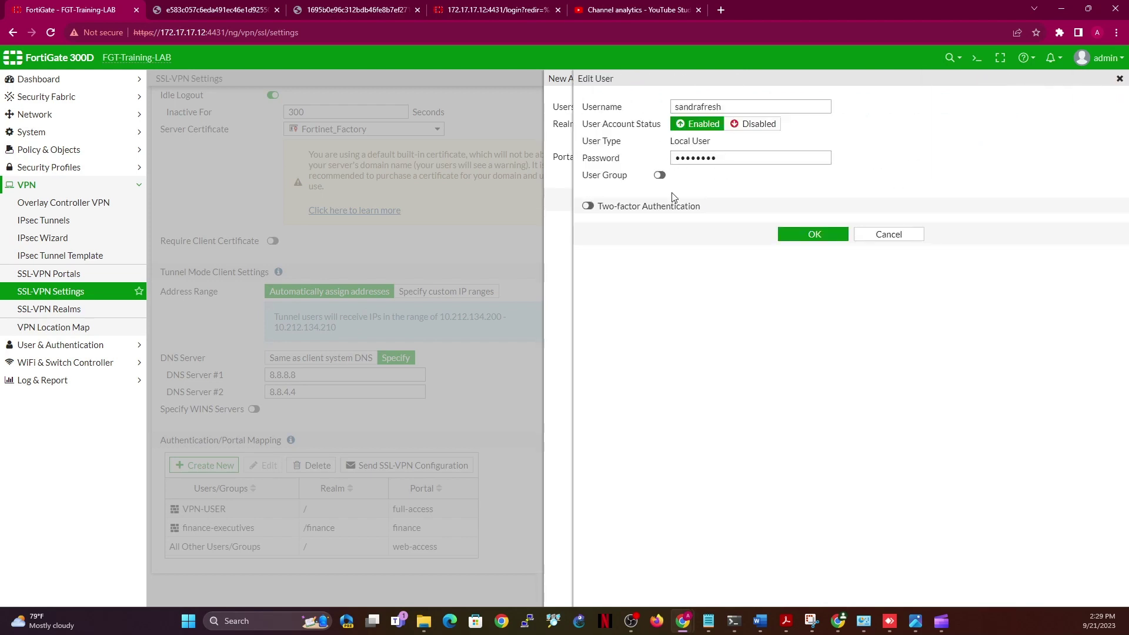
left_click(659, 175)
left_click(745, 179)
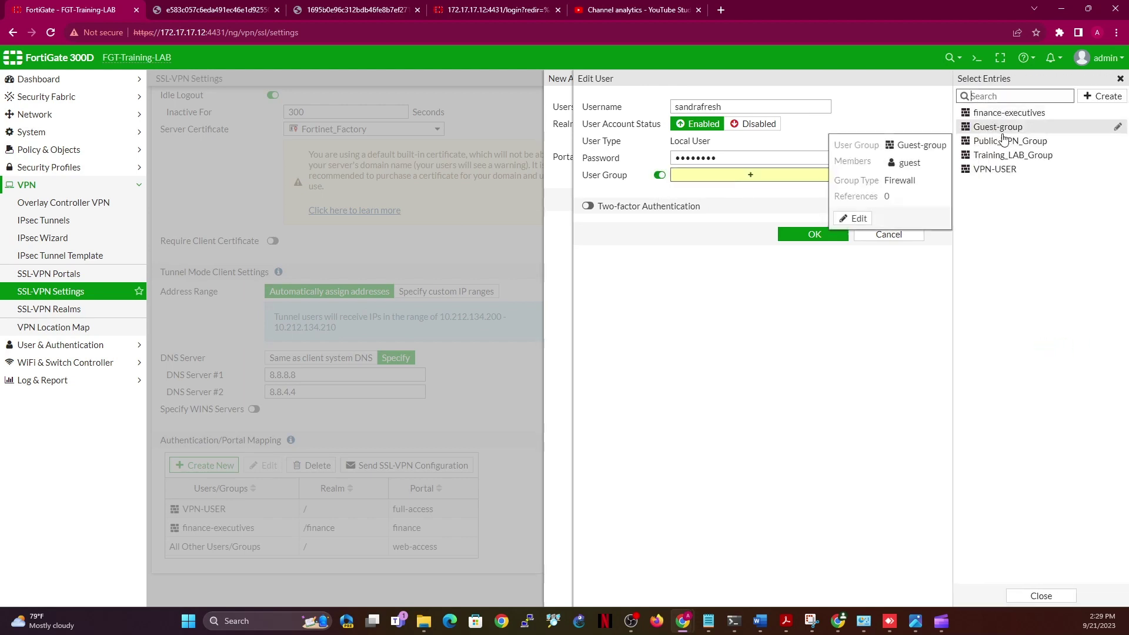
left_click(1005, 141)
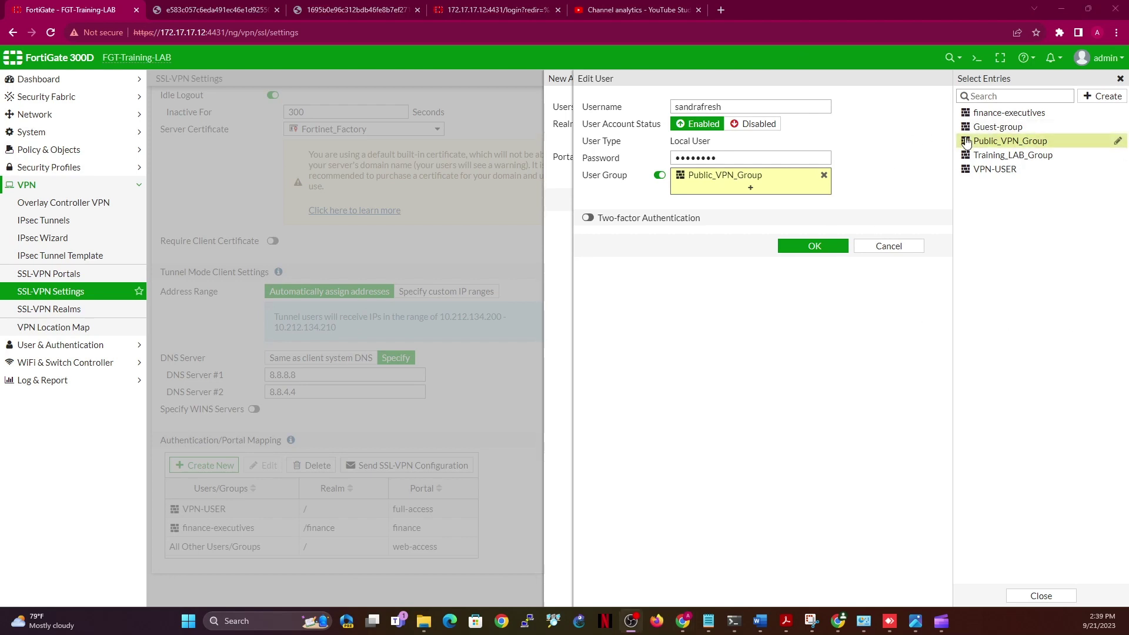
mouse_move(975, 144)
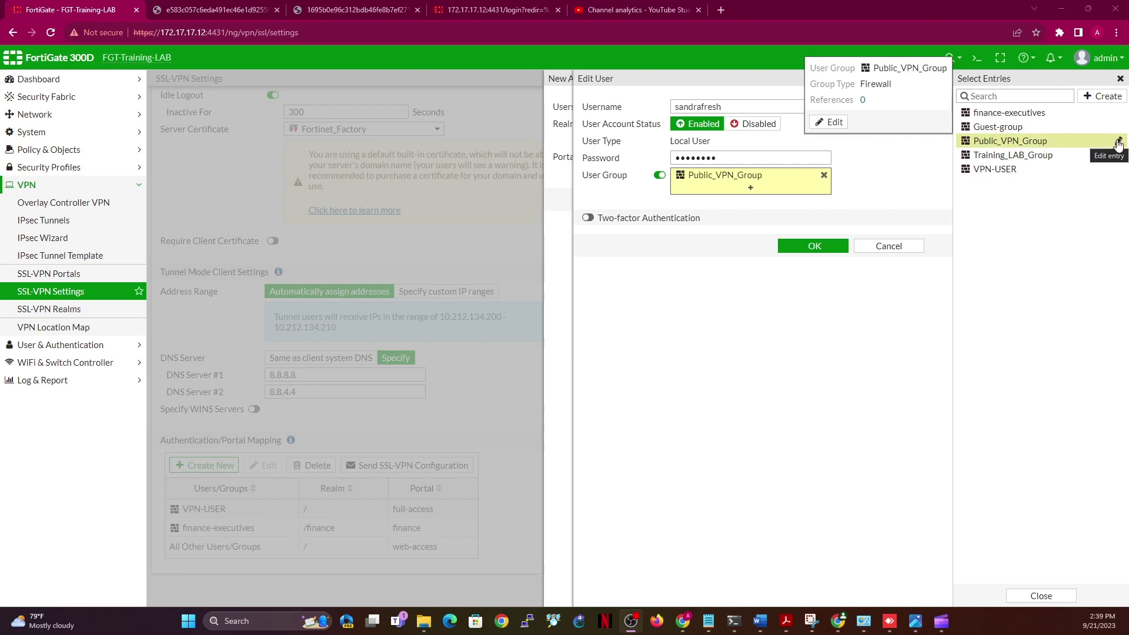
left_click(1118, 144)
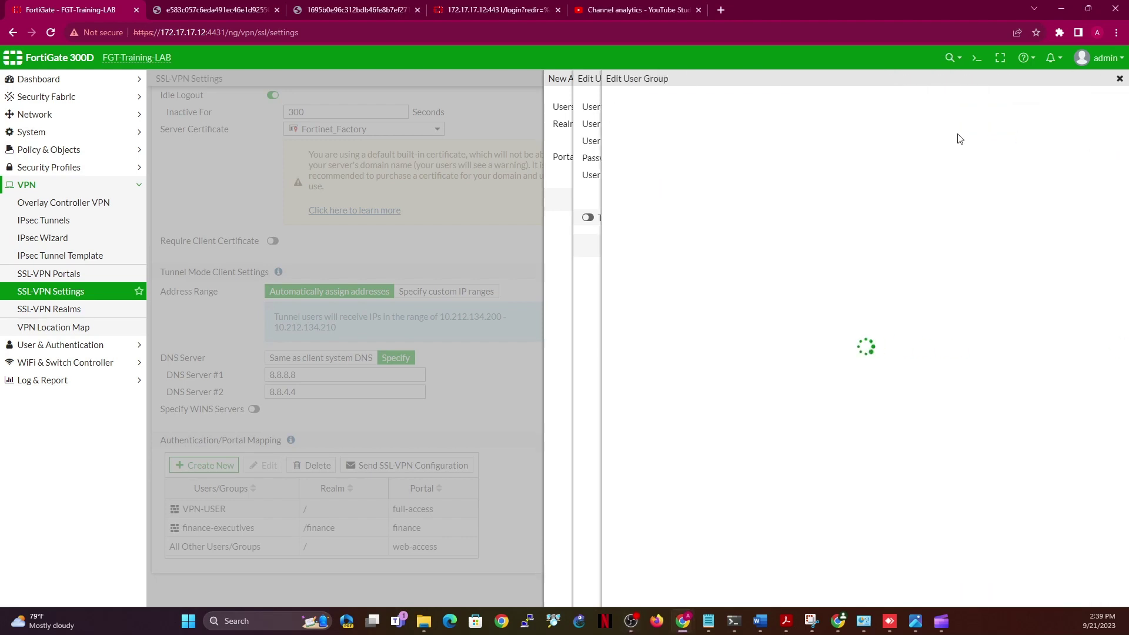
Add the new local user to Public_VPN_Group's members and save the group
left_click(746, 145)
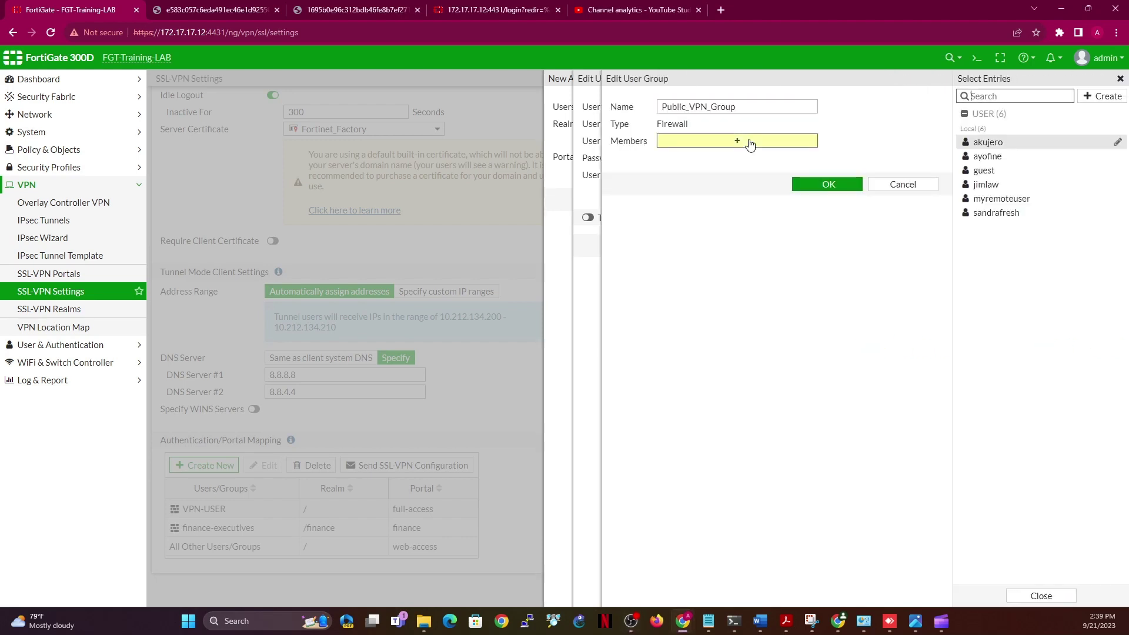
mouse_move(1013, 163)
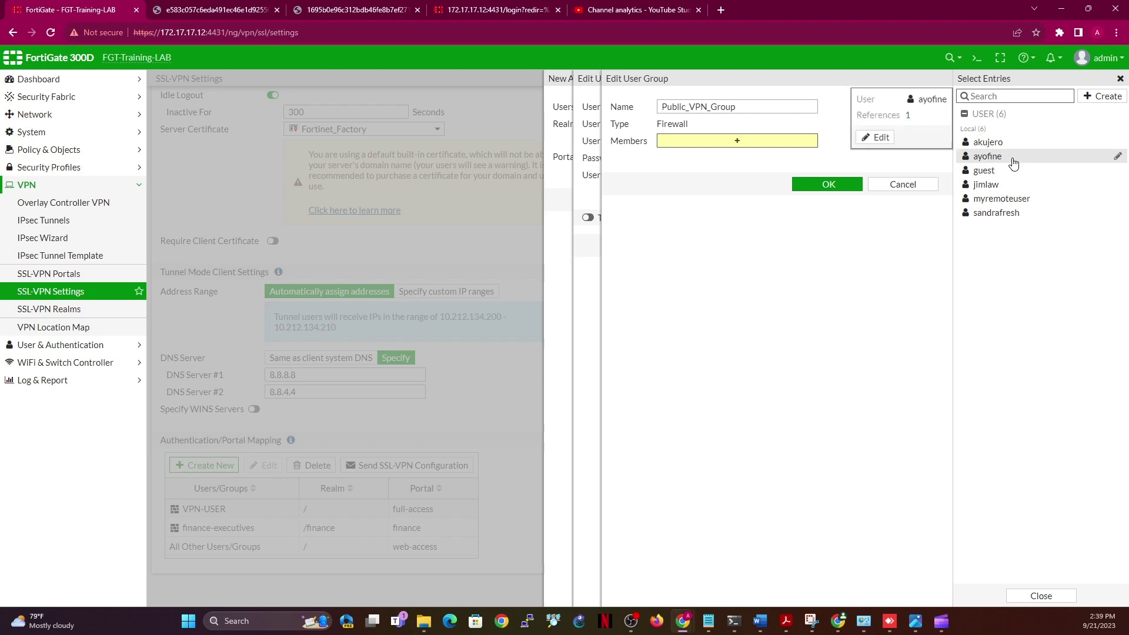
left_click(1013, 214)
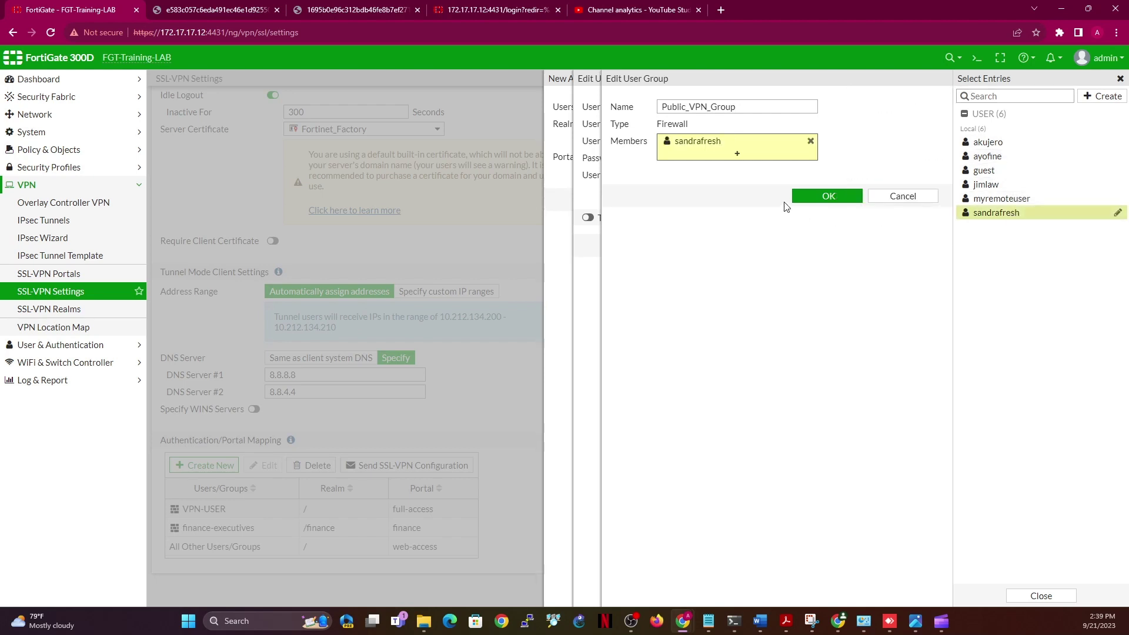
left_click(832, 202)
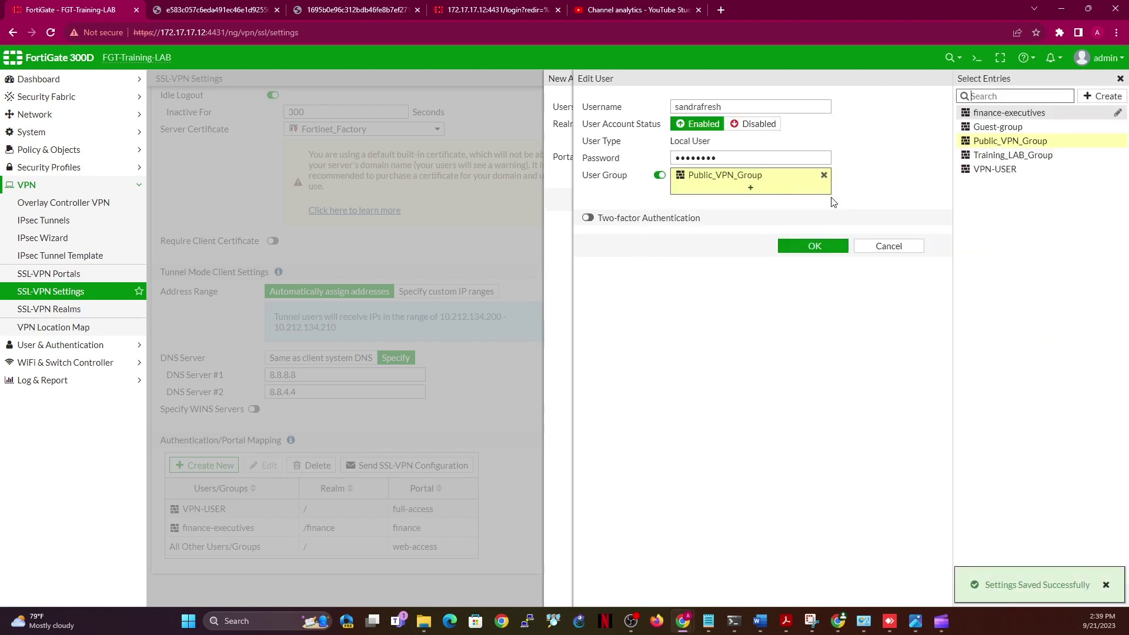
Remove and re-add Public_VPN_Group in the new user's User Group field
mouse_move(1059, 146)
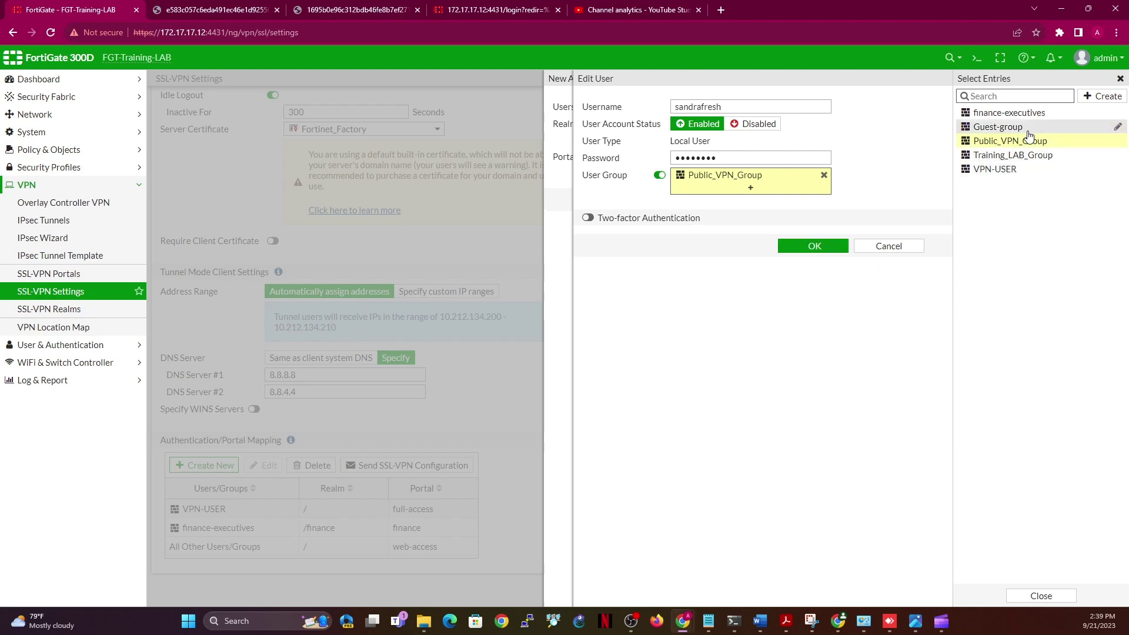
left_click(1110, 143)
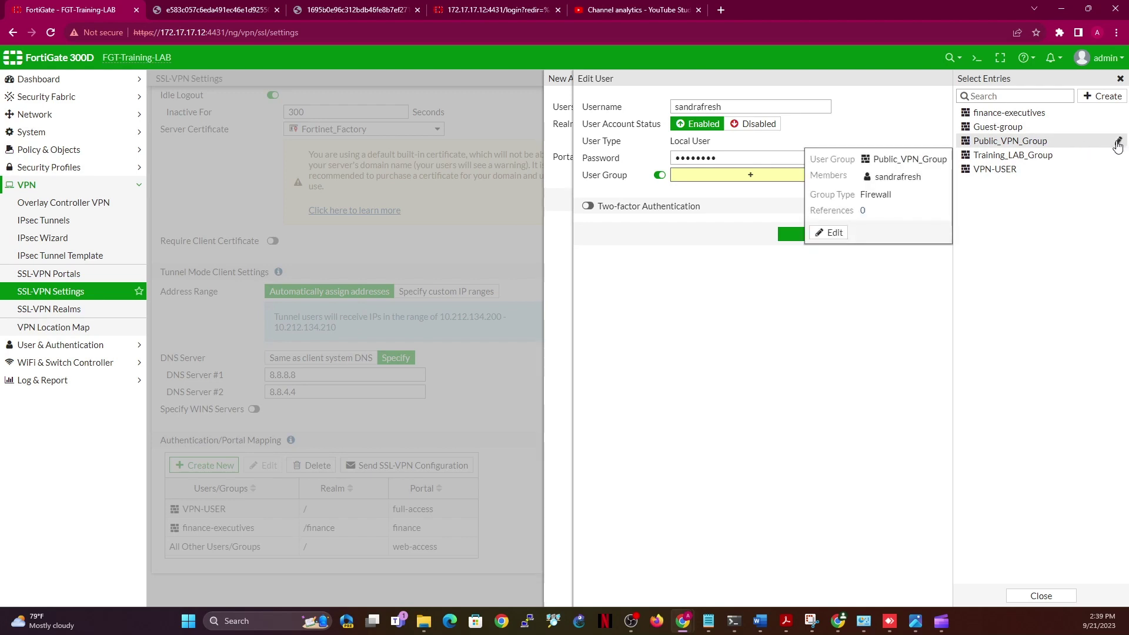
right_click(1119, 145)
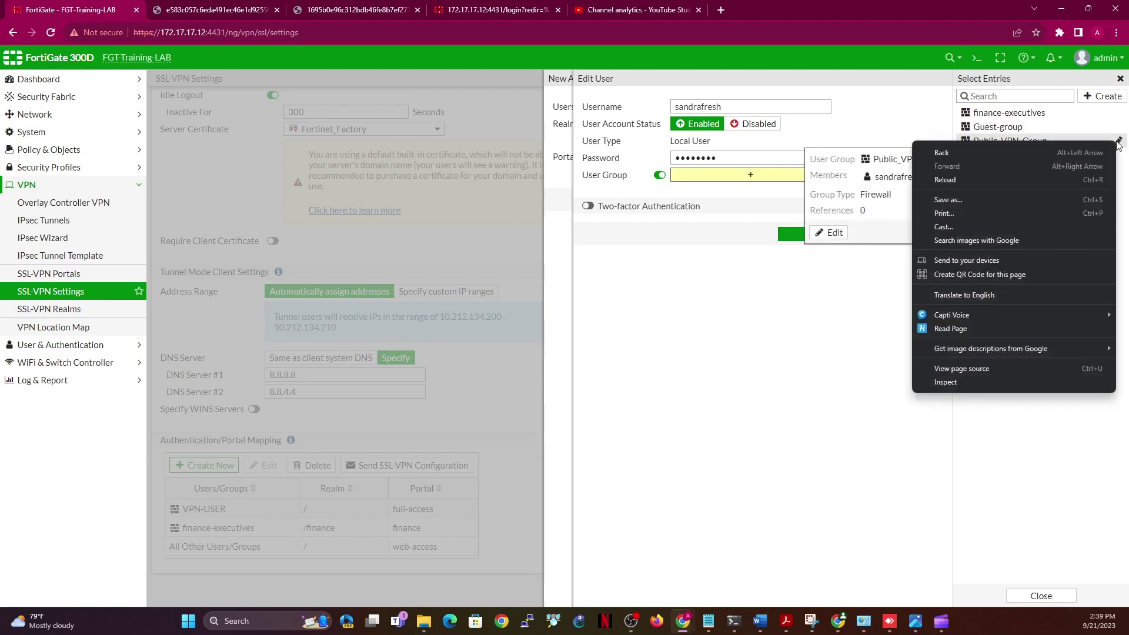
left_click(692, 259)
left_click(749, 182)
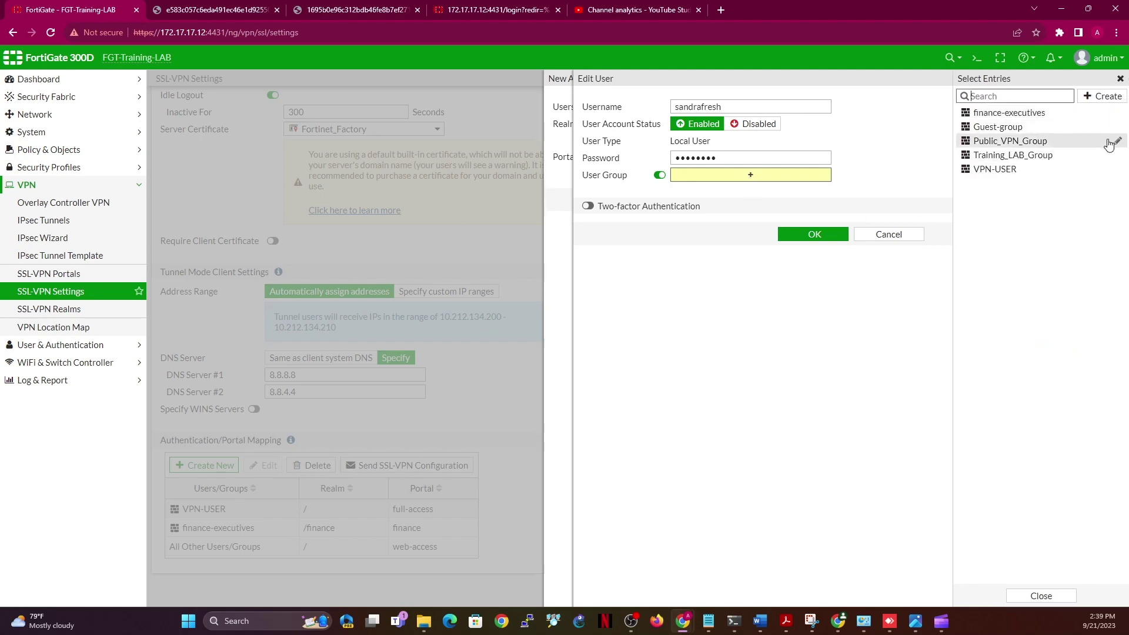
left_click(1112, 143)
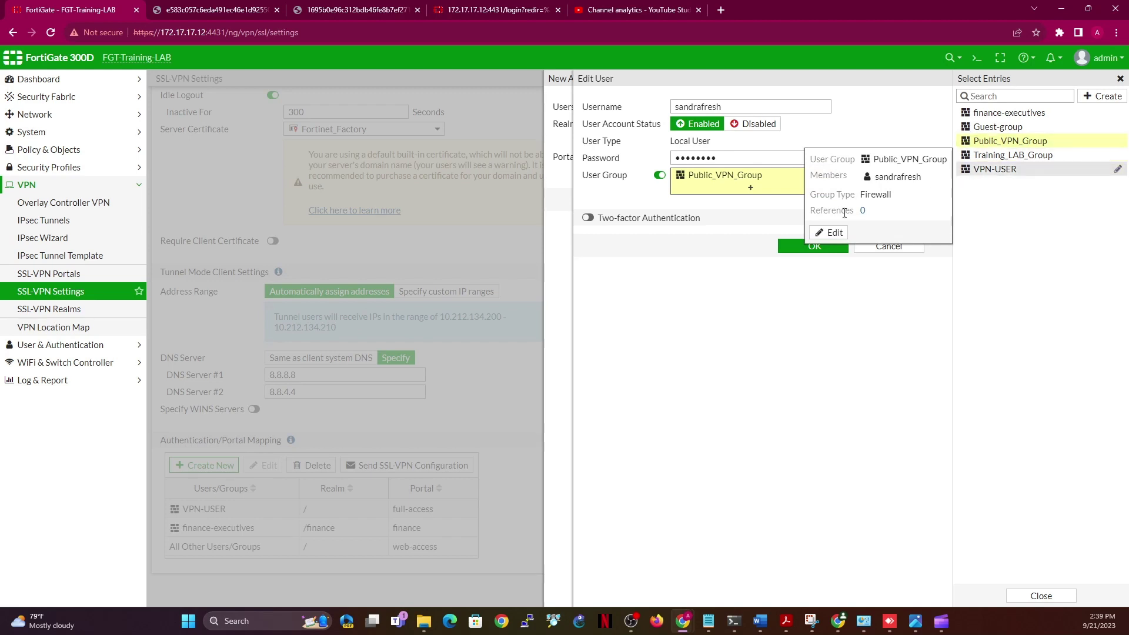
Clear the user from Public_VPN_Group's members, save the group, then save the user
left_click(831, 233)
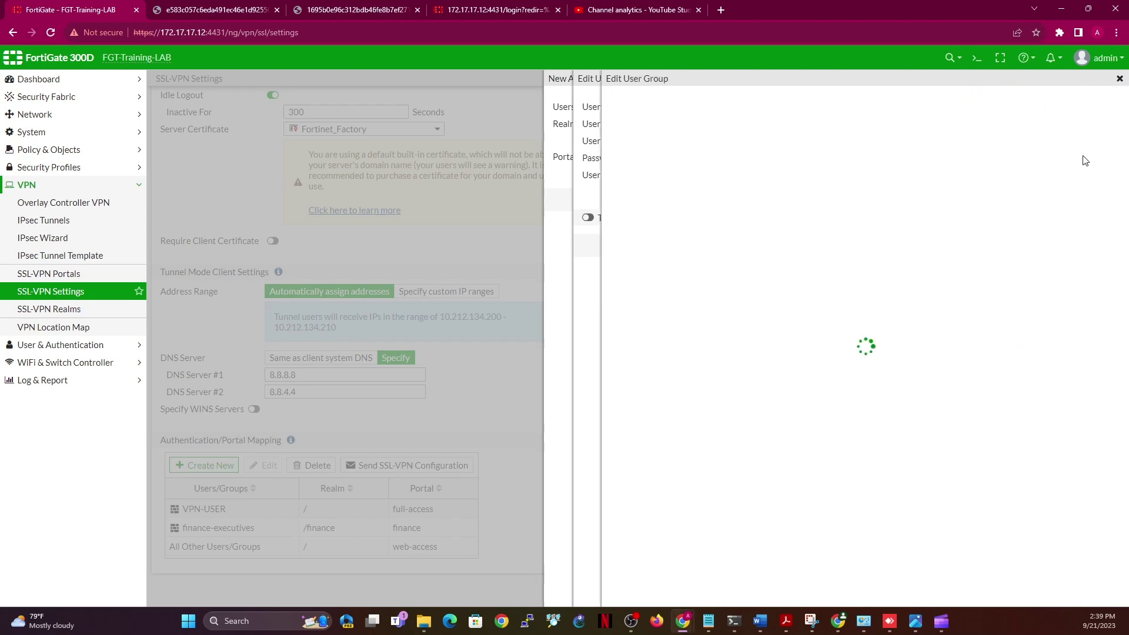
left_click(811, 141)
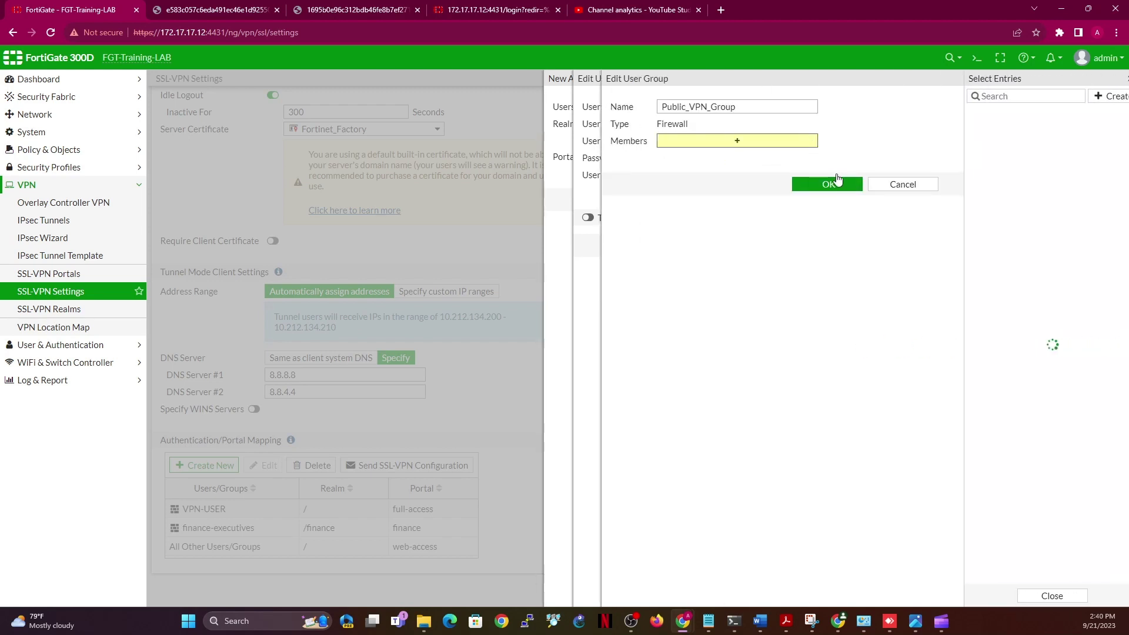
left_click(835, 182)
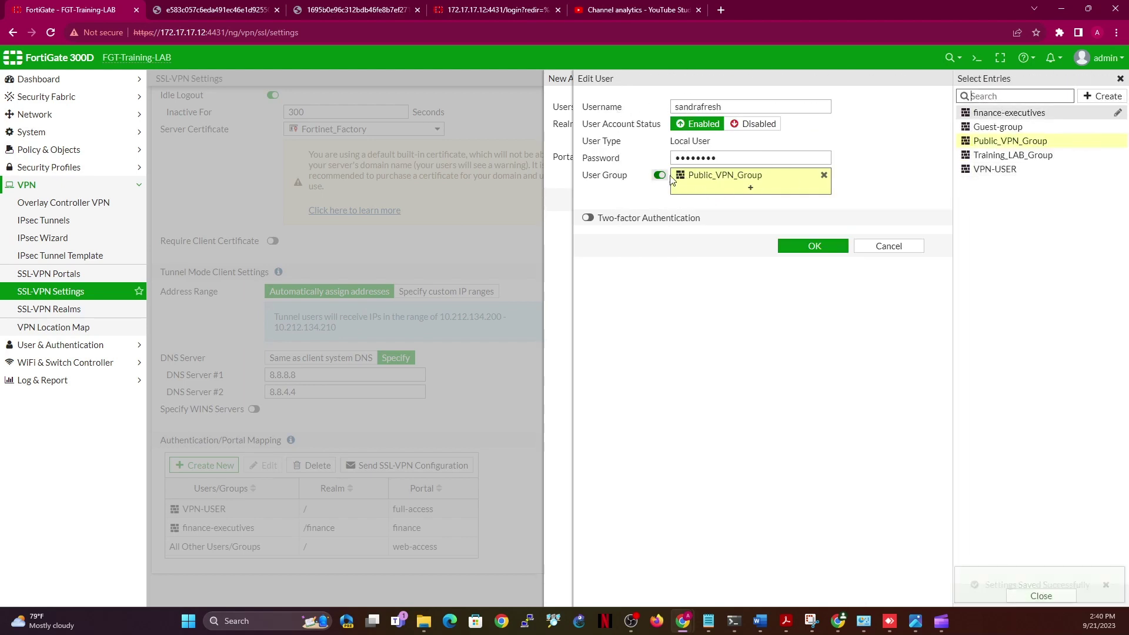
left_click(825, 257)
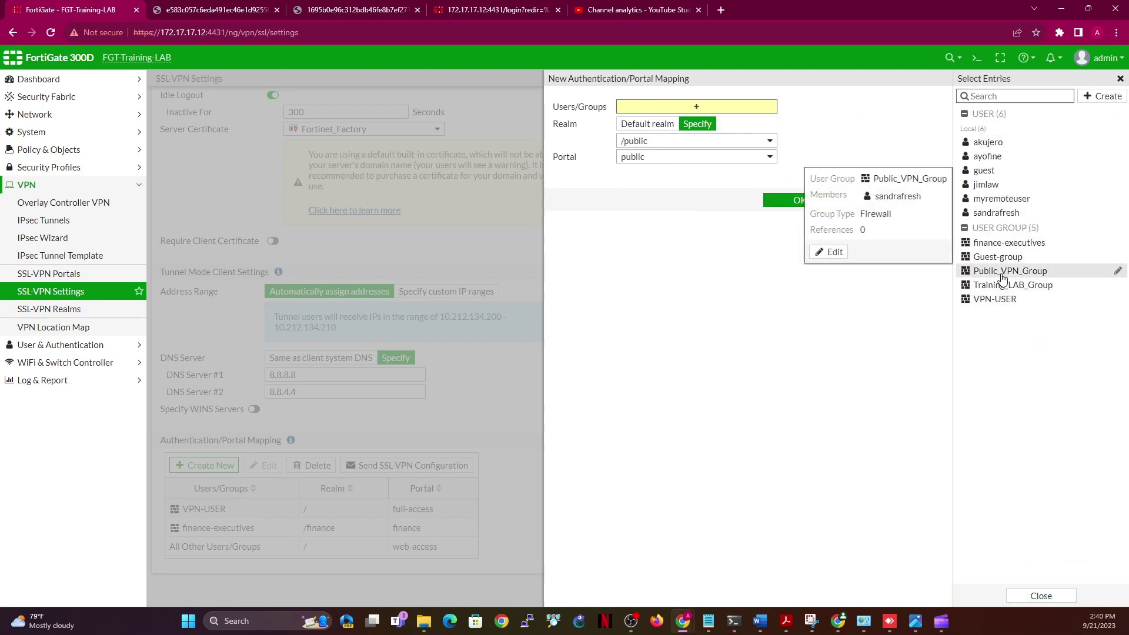
Add a mapping of Public_VPN_Group with realm /public and portal public
left_click(597, 306)
left_click(683, 107)
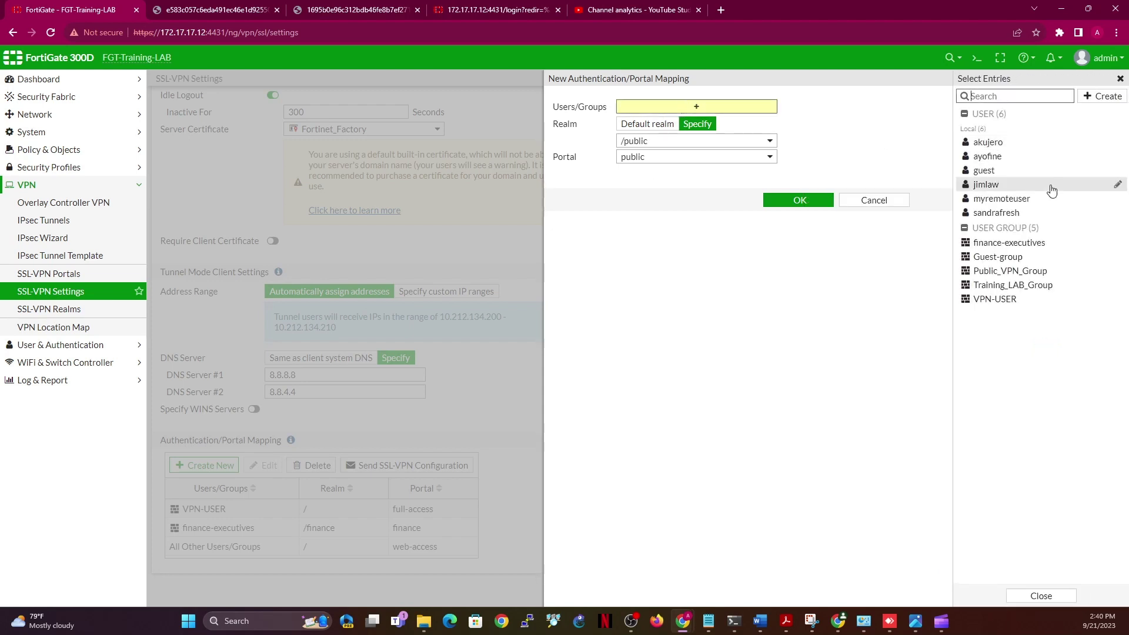
left_click(1009, 273)
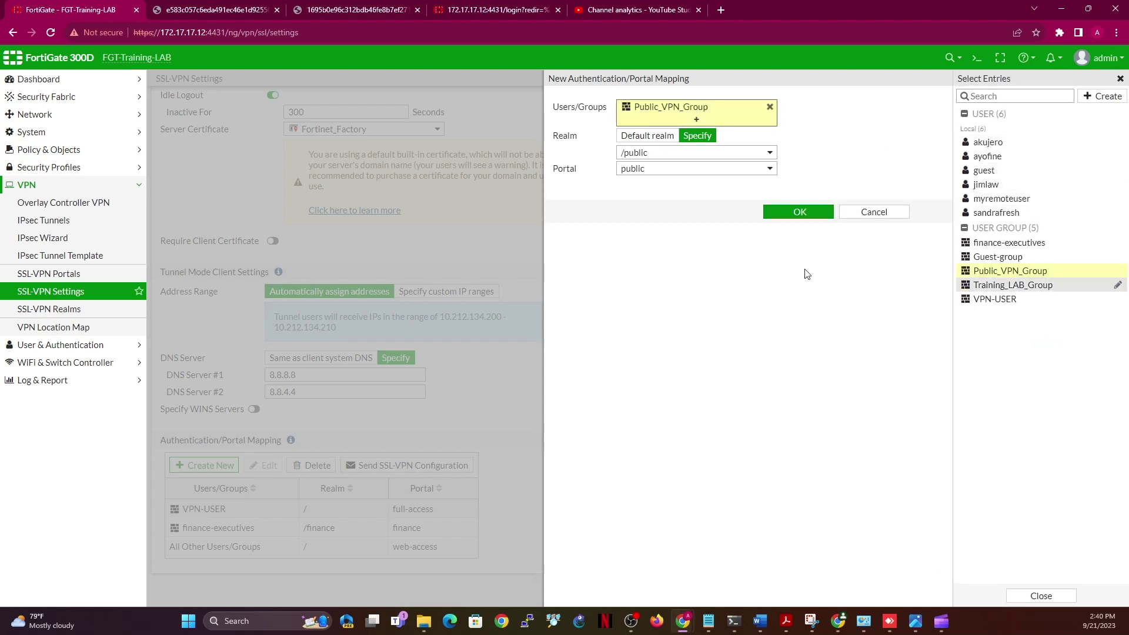
left_click(807, 213)
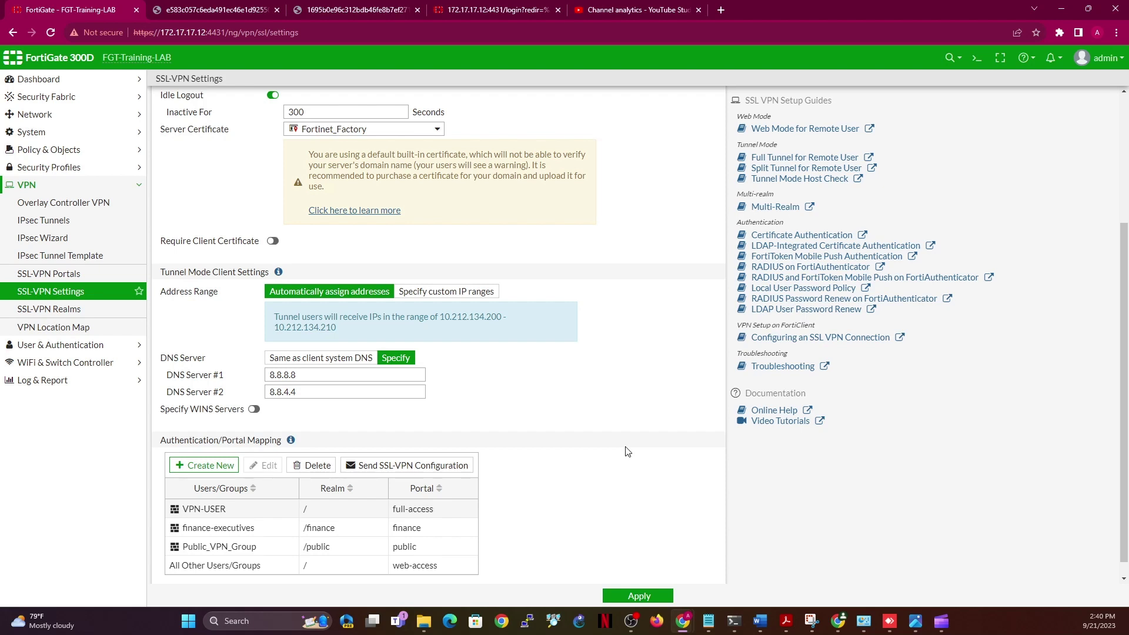
Start a new portal mapping, cancel a new local user wizard, and begin creating a user group
left_click(215, 467)
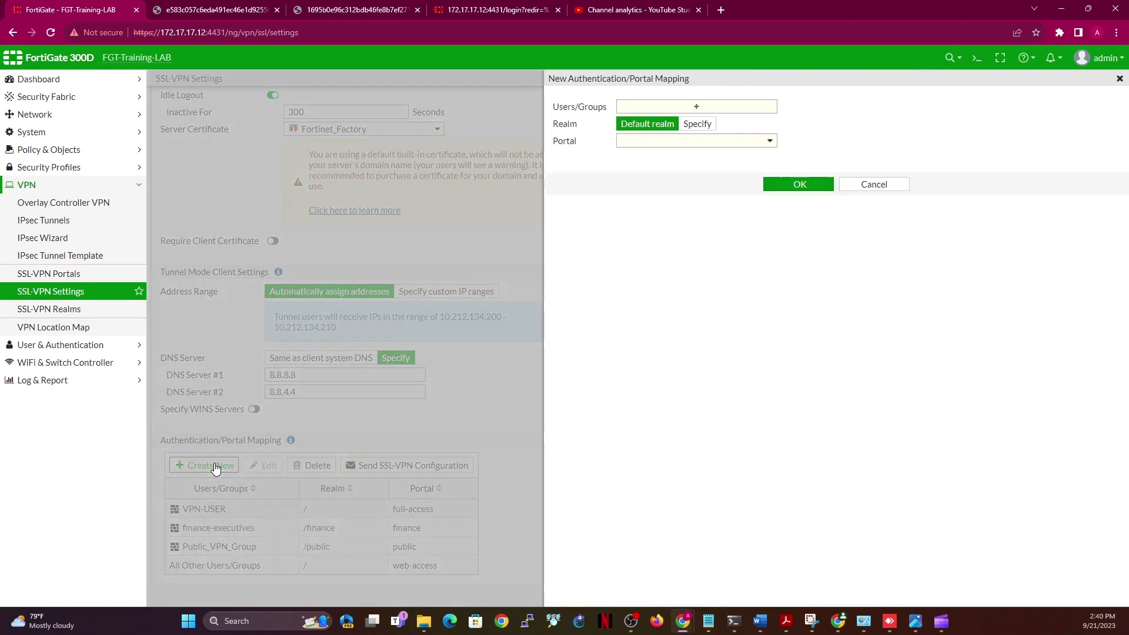
left_click(694, 108)
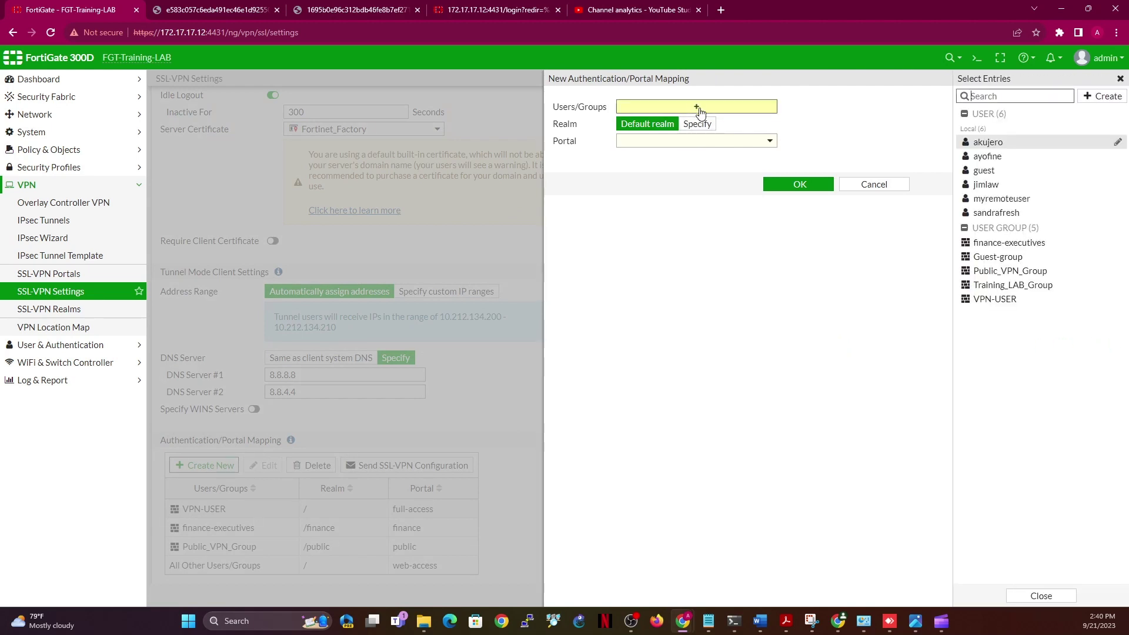
left_click(1110, 97)
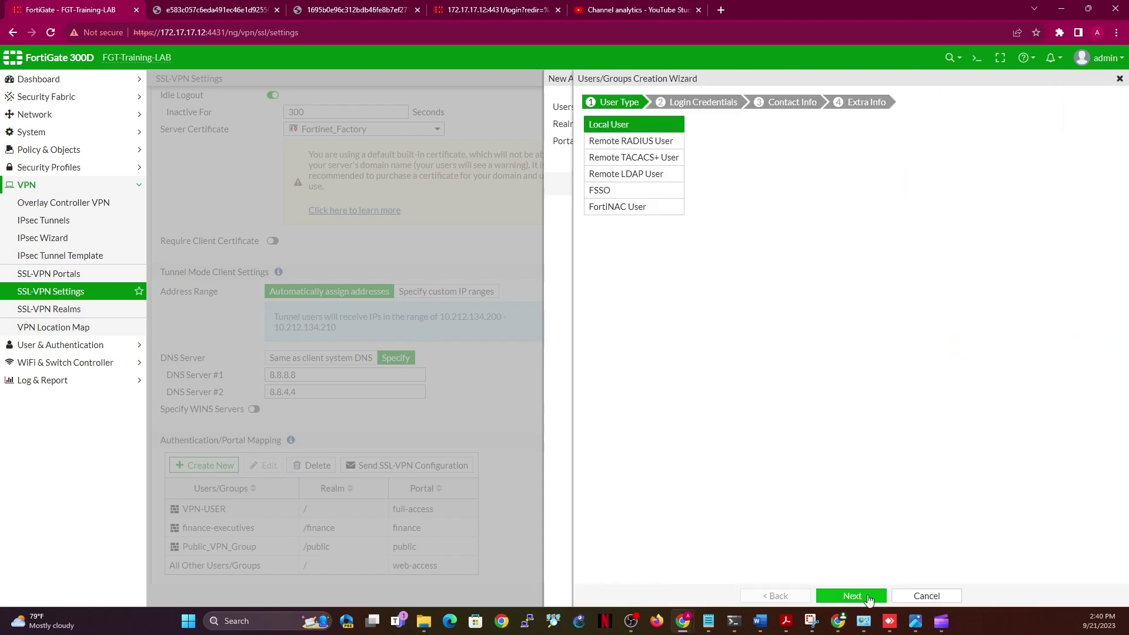
left_click(882, 595)
left_click(706, 125)
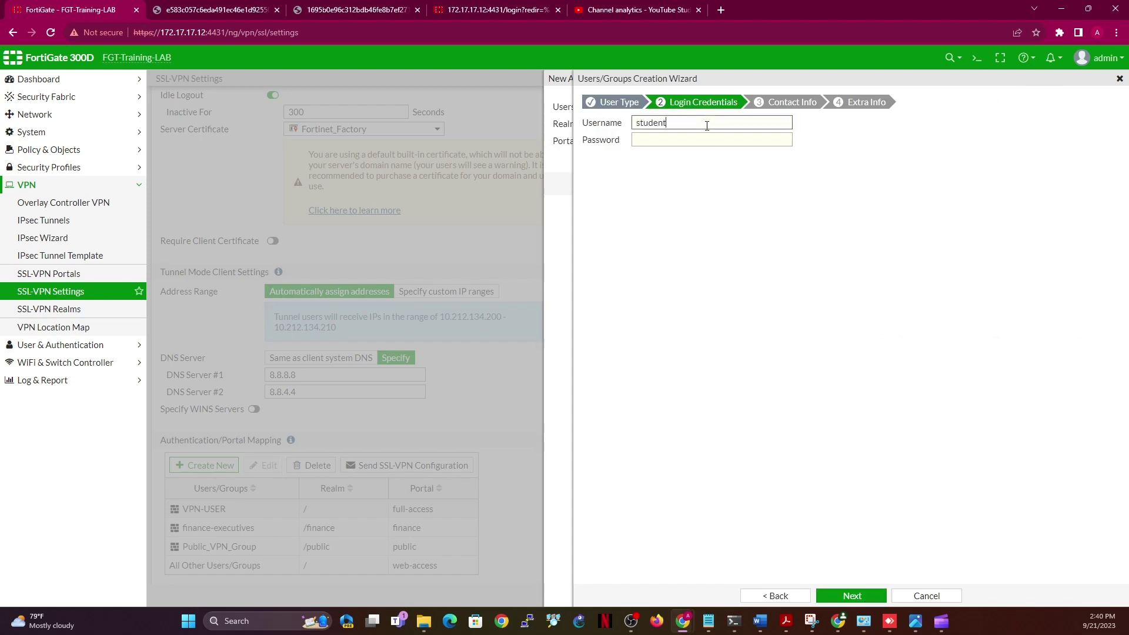
left_click(706, 137)
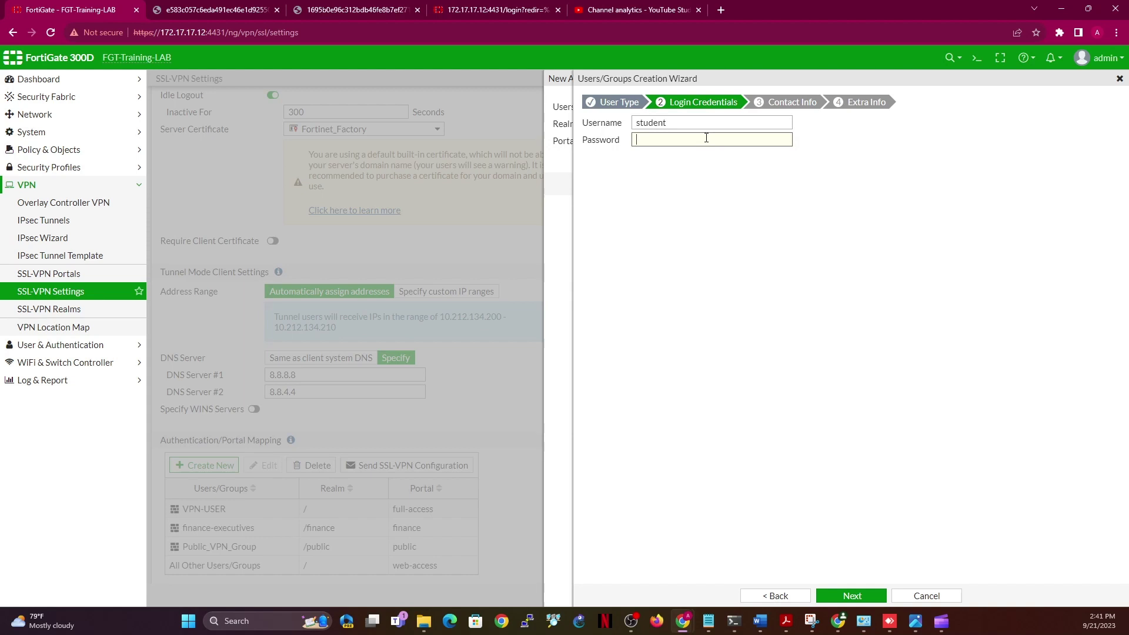
left_click(926, 596)
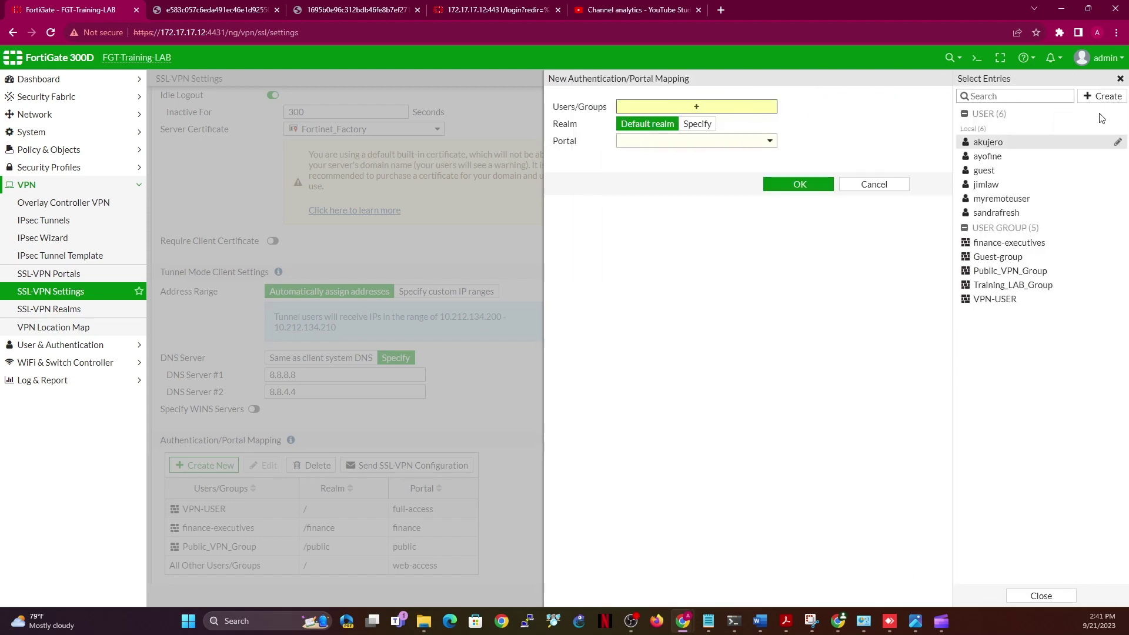
left_click(1095, 97)
left_click(991, 146)
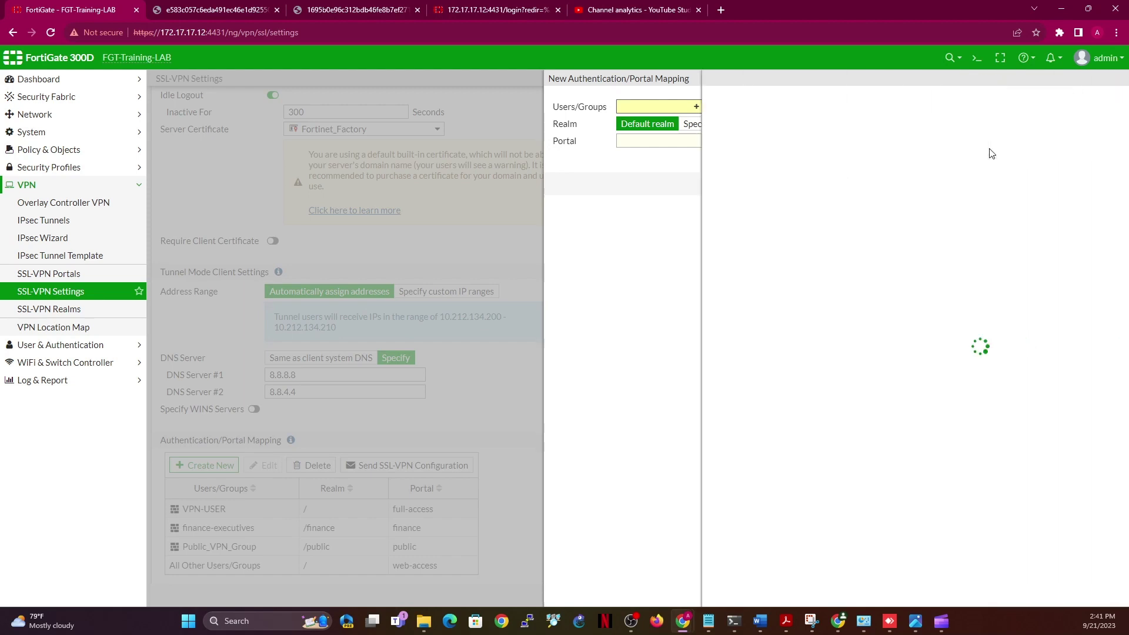
Create the Firewall user group 'student' with two local users as members
left_click(763, 103)
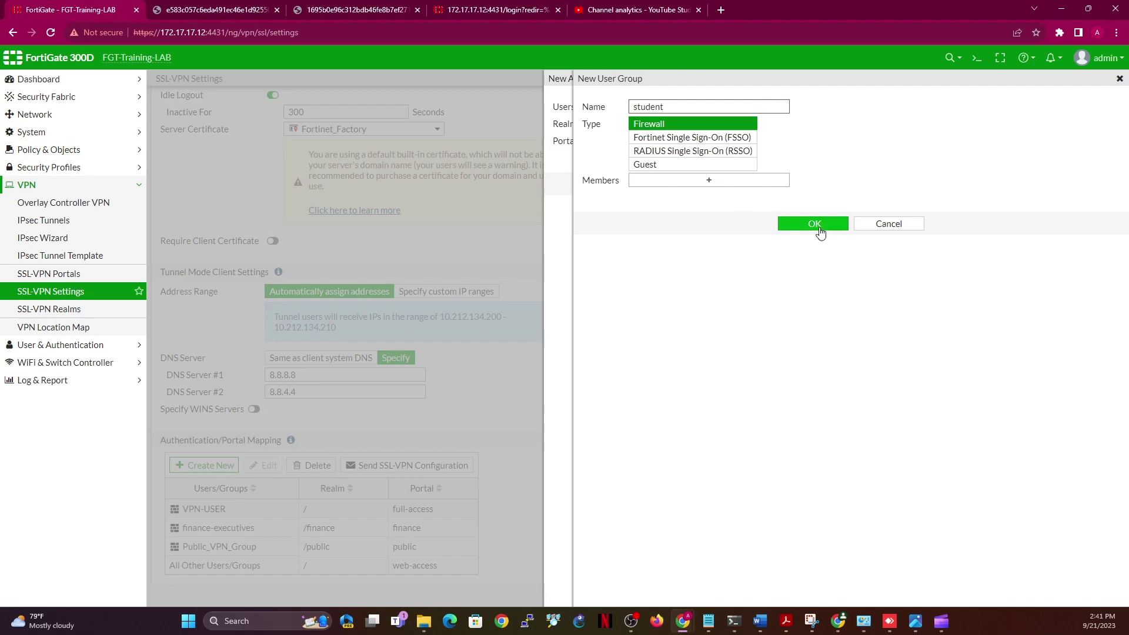
left_click(718, 184)
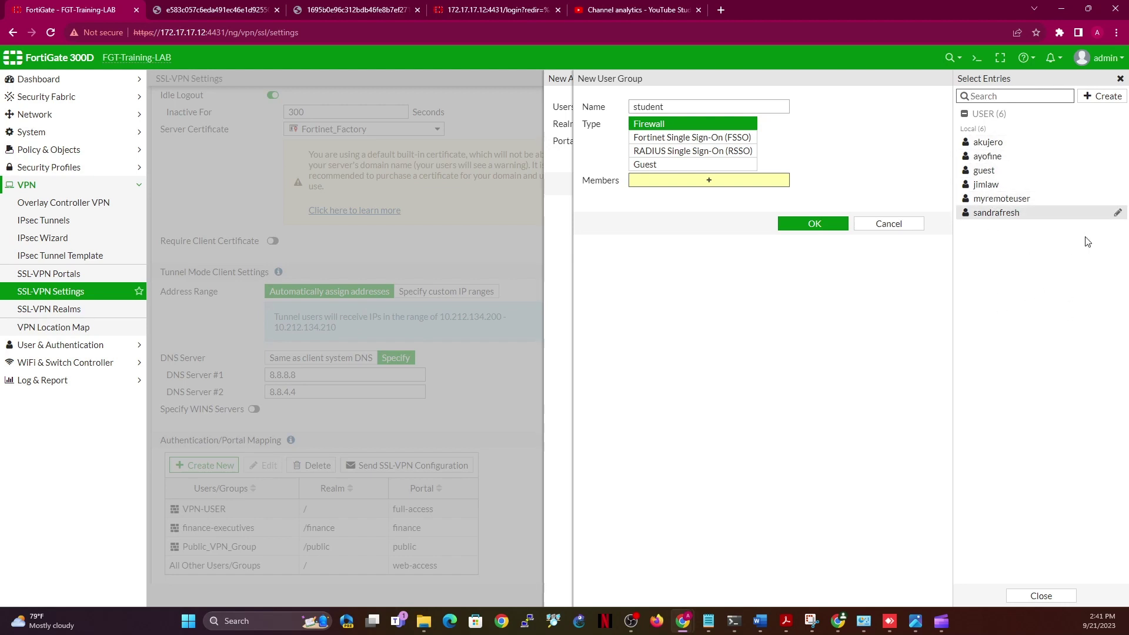
left_click(1009, 186)
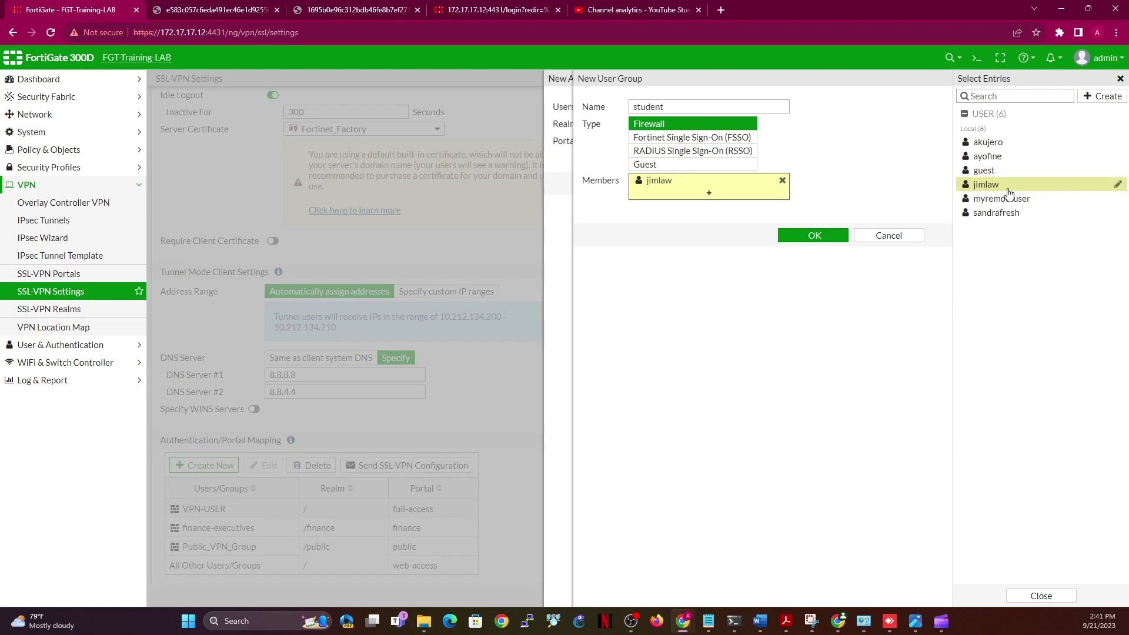
left_click(1003, 165)
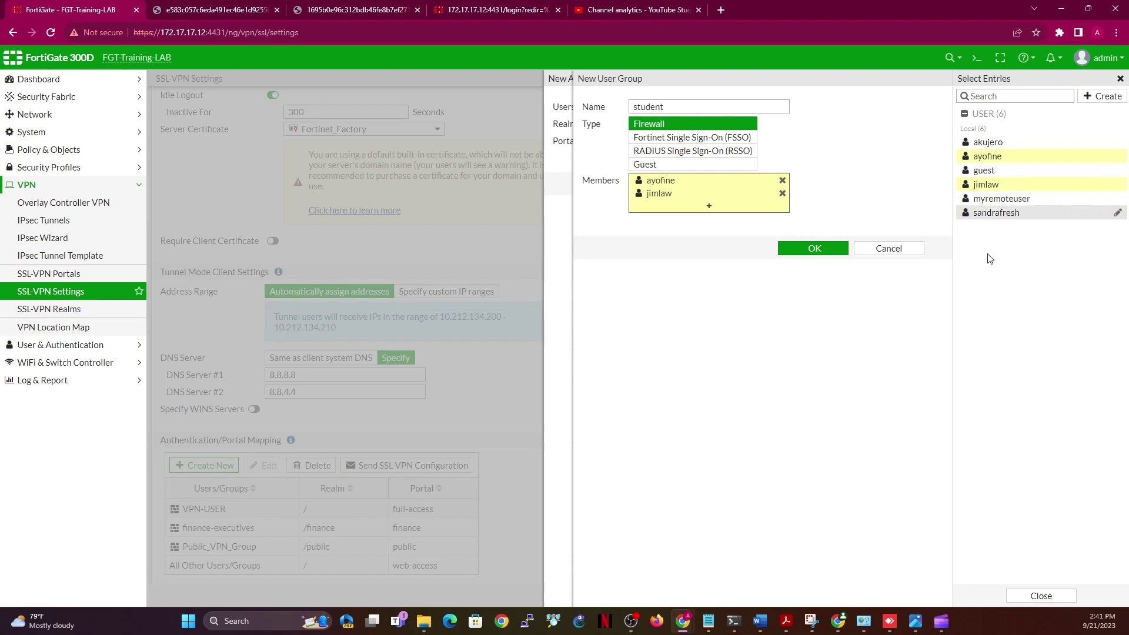
left_click(1007, 157)
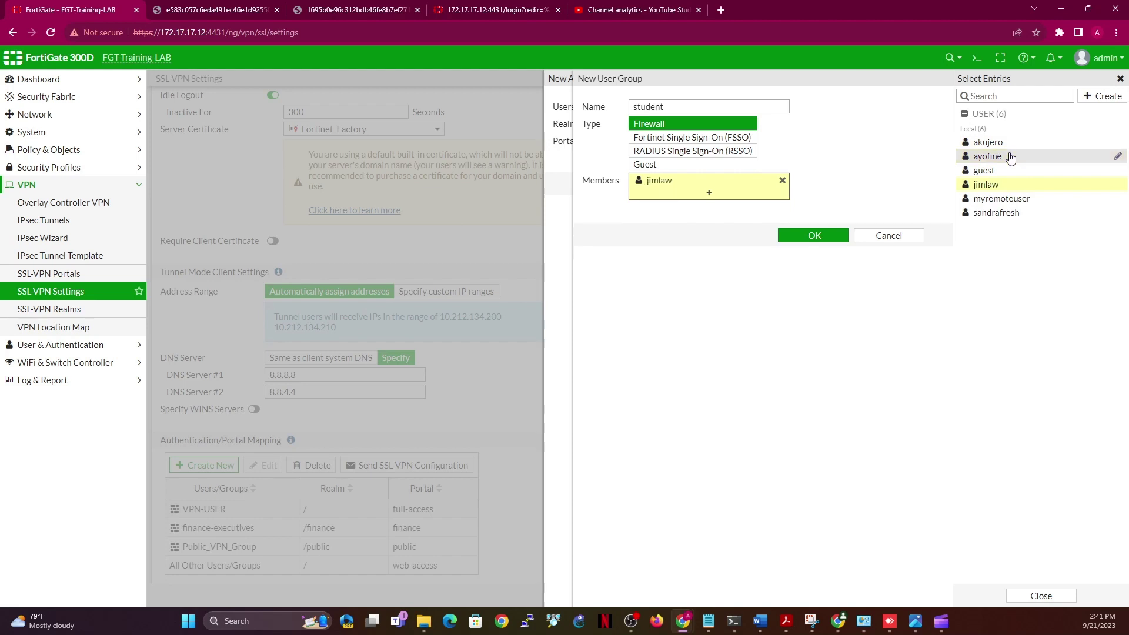
left_click(1005, 217)
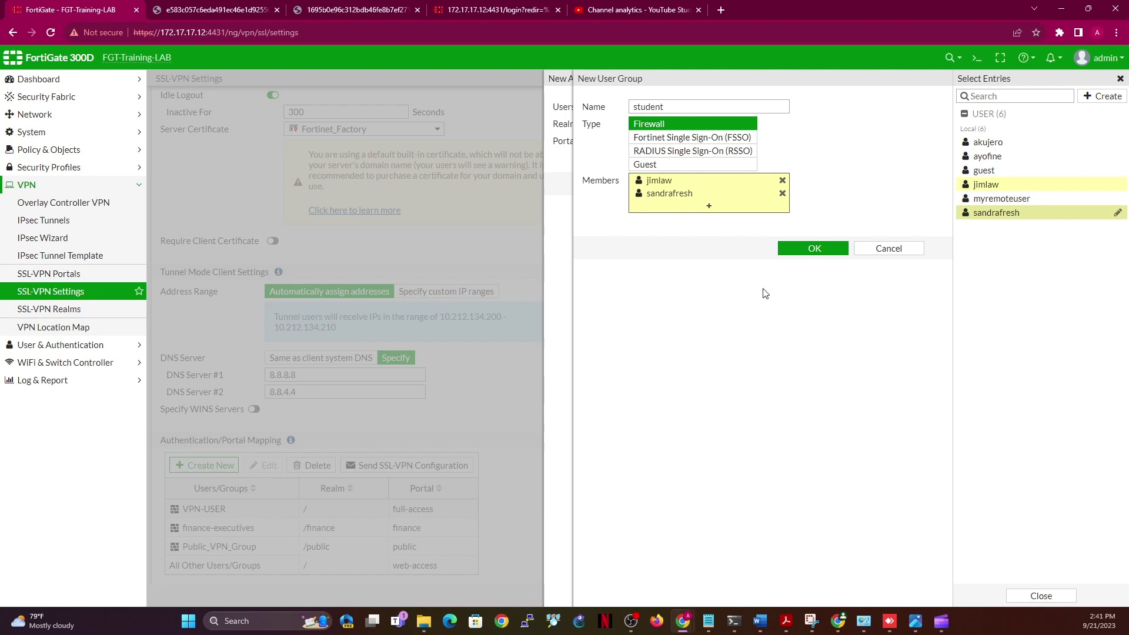
left_click(803, 251)
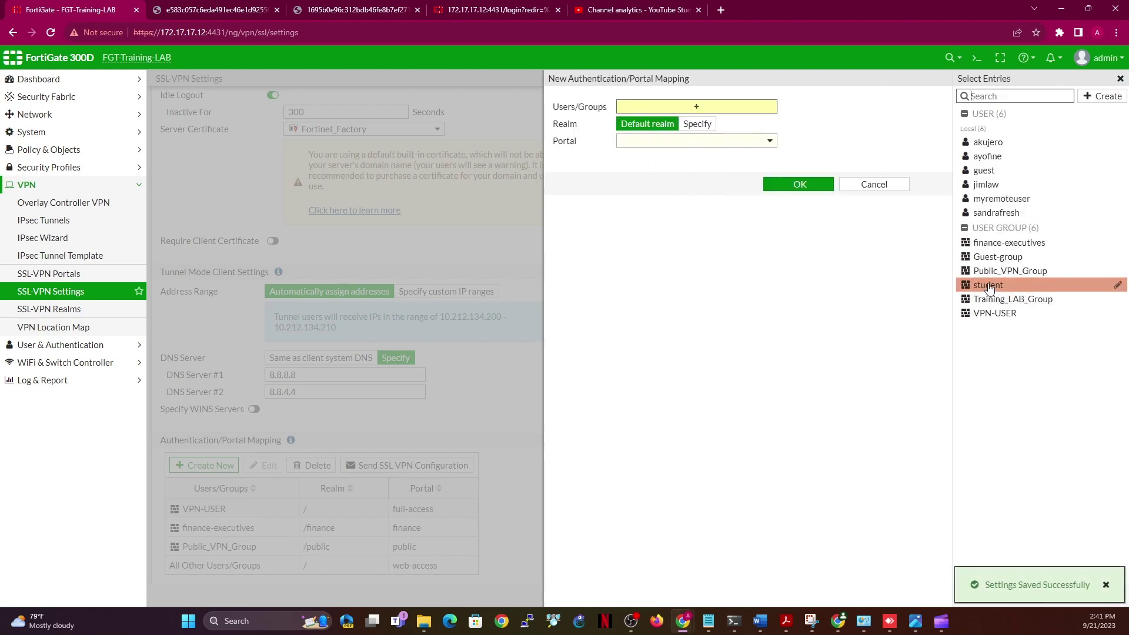
Add the student group to a mapping with realm /student and portal student
left_click(989, 288)
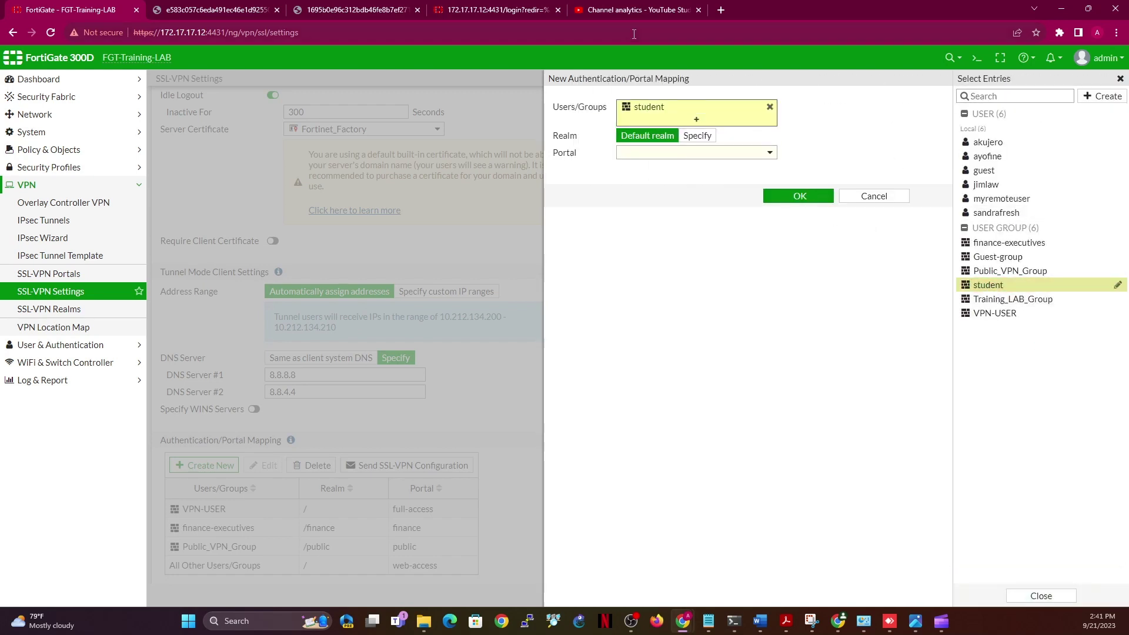
mouse_move(641, 108)
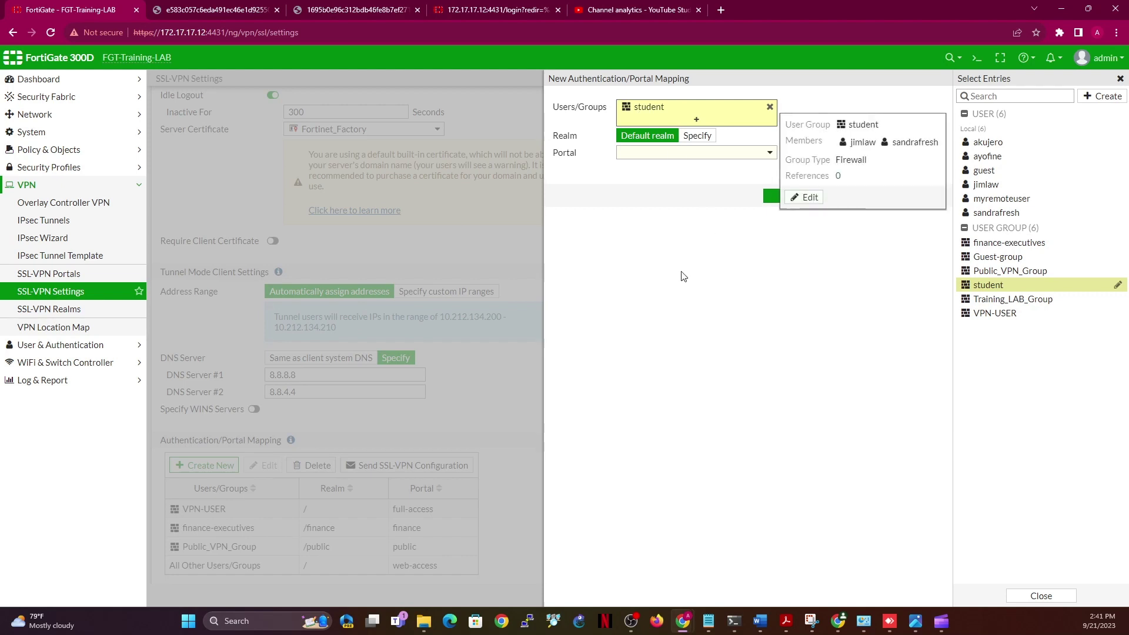
left_click(698, 138)
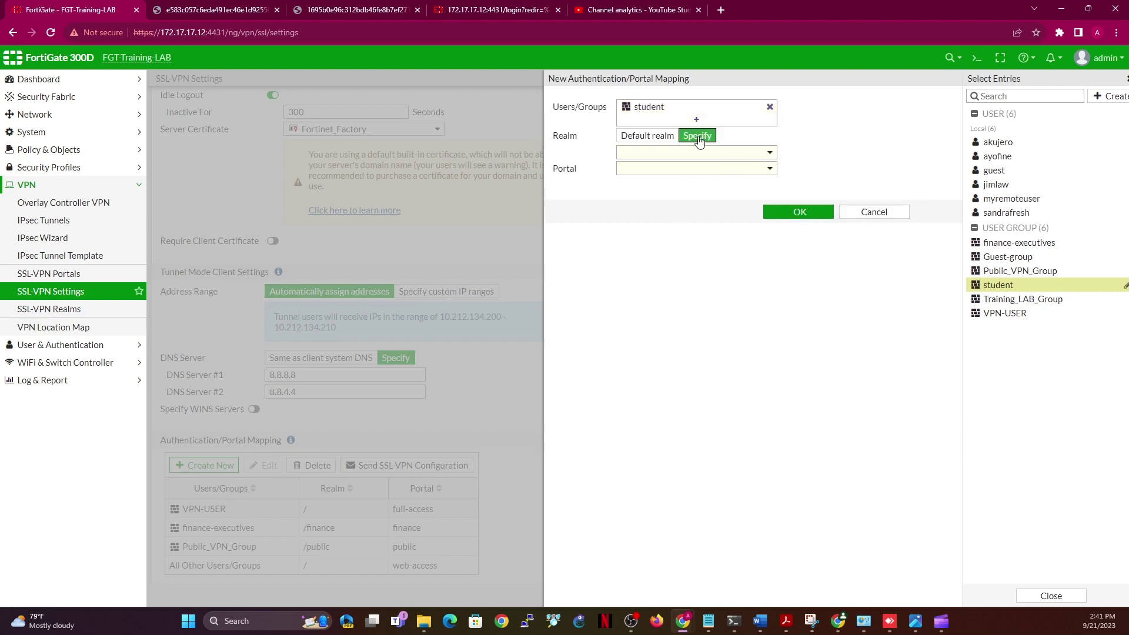
left_click(724, 155)
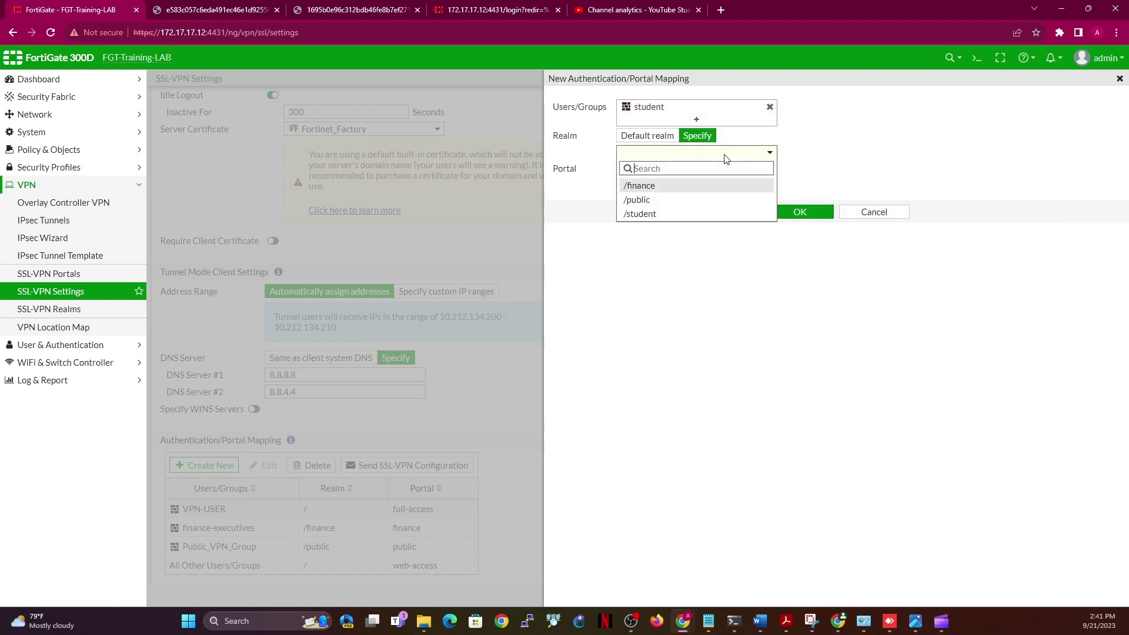
left_click(687, 214)
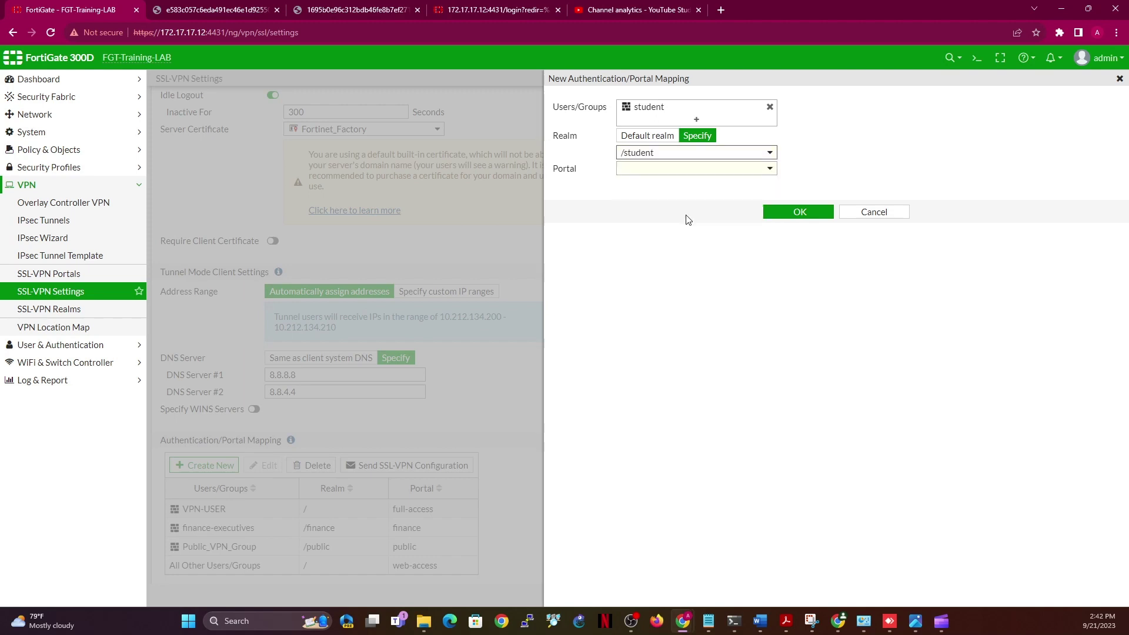
left_click(708, 170)
left_click(668, 245)
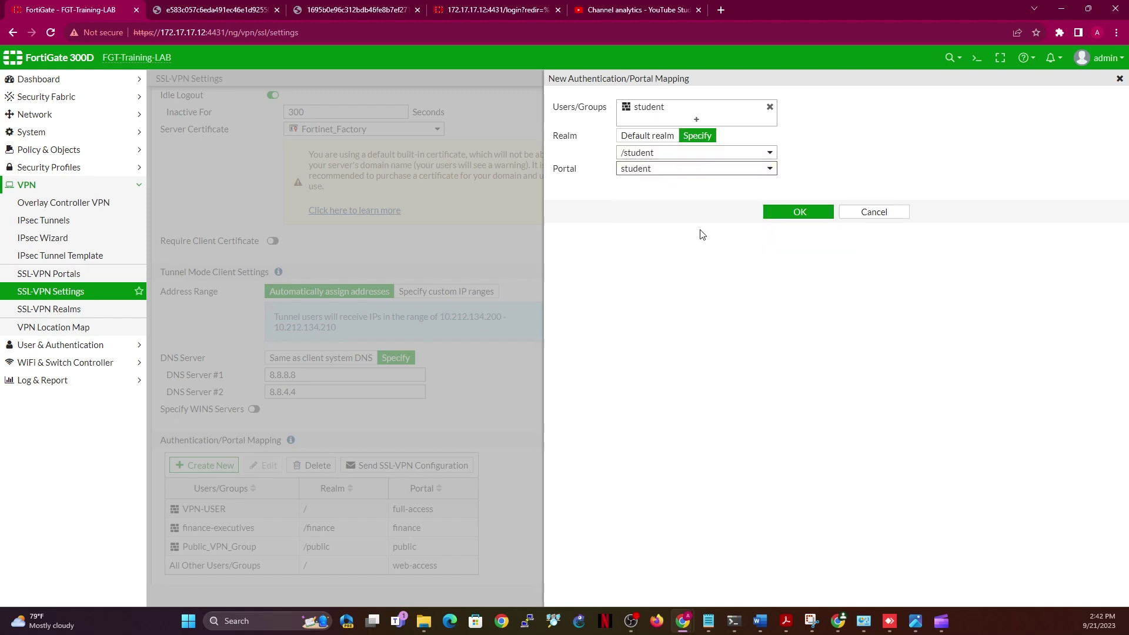
left_click(788, 213)
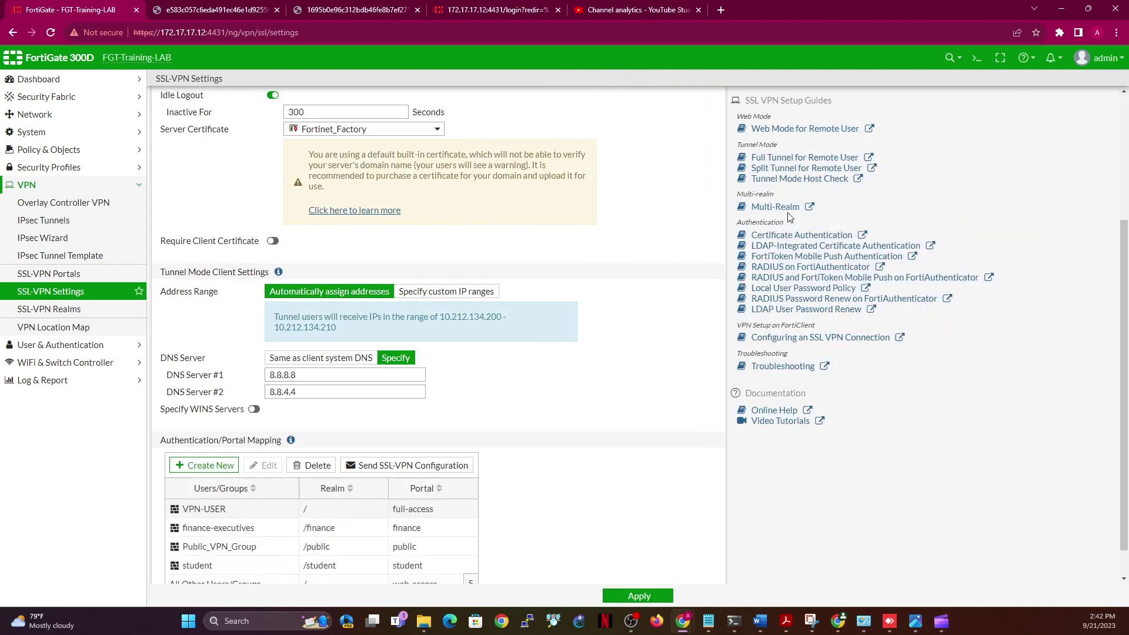
Apply the SSL-VPN settings and go to User & Authentication > LDAP Servers
left_click(630, 598)
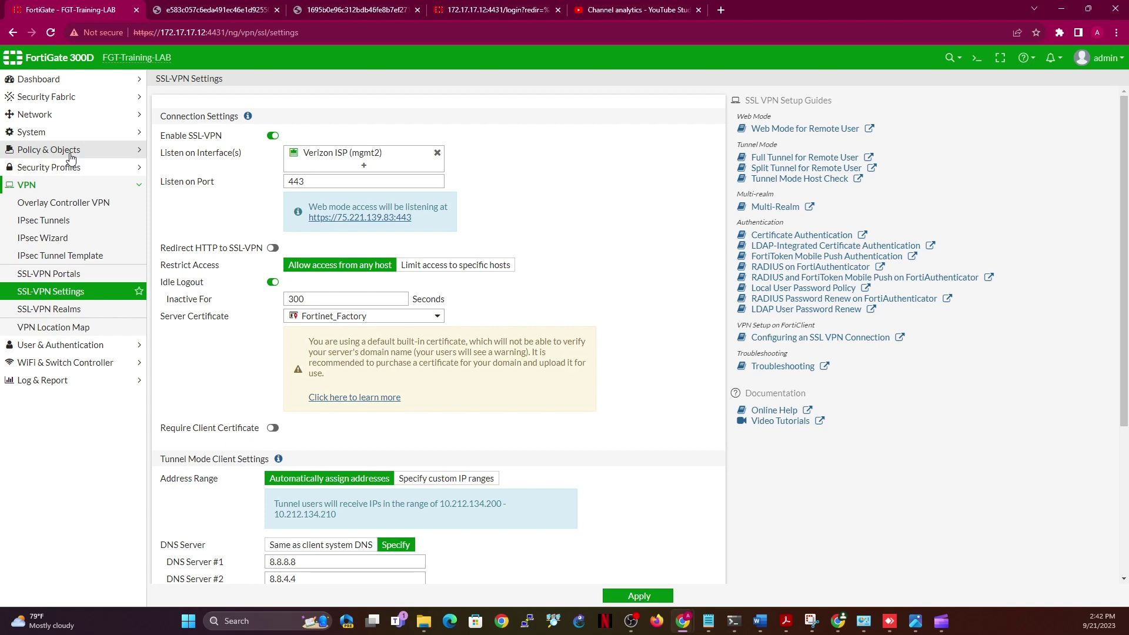
left_click(70, 153)
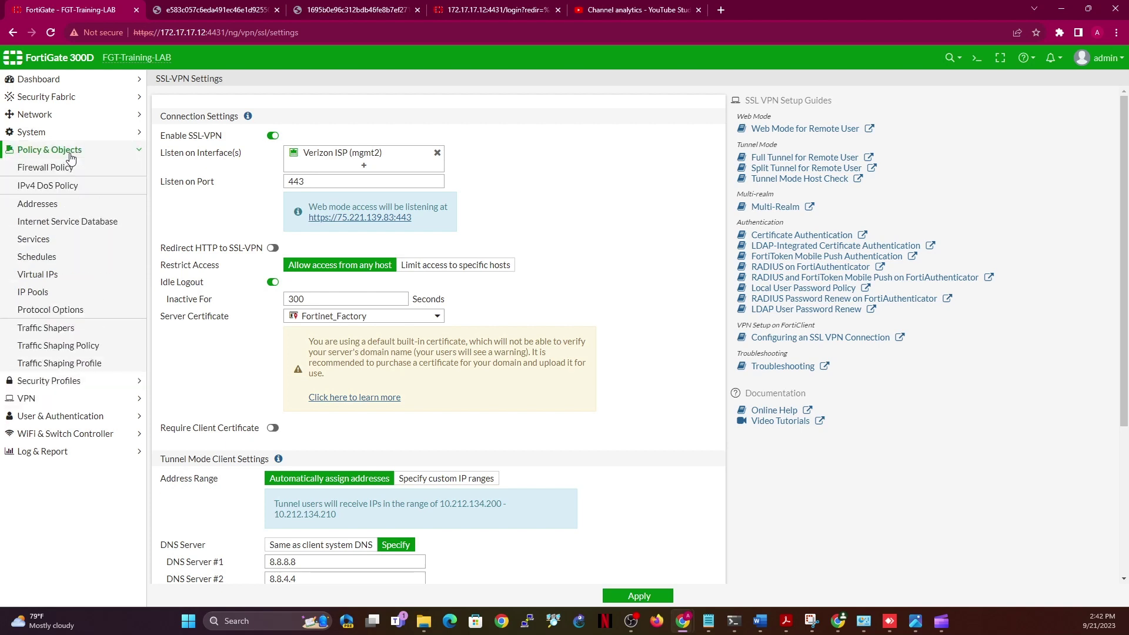
left_click(42, 419)
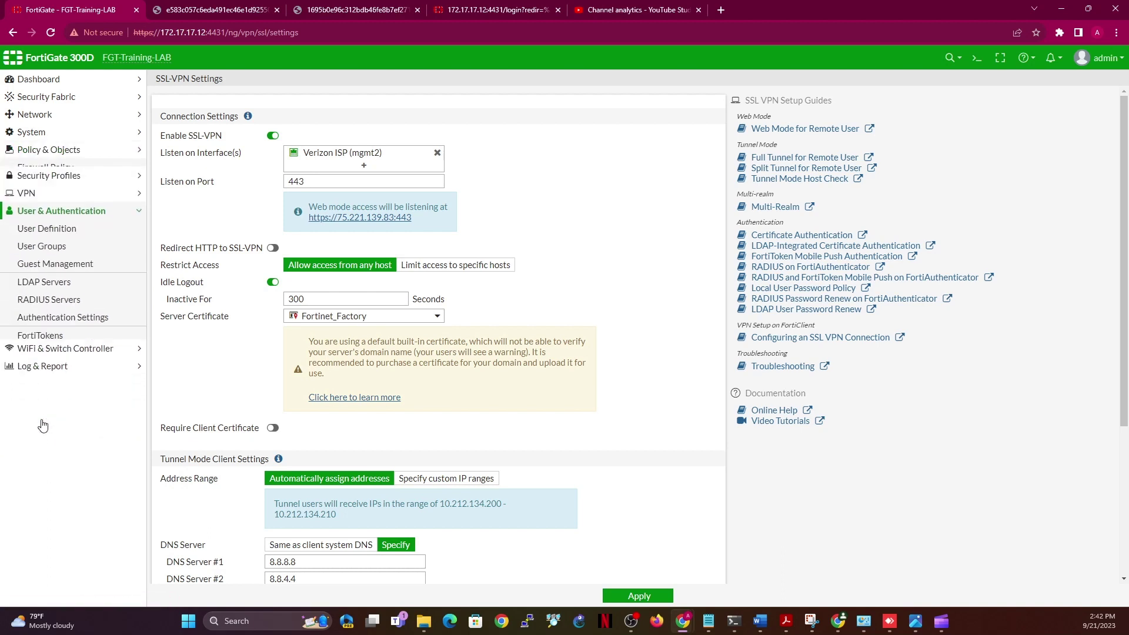
left_click(60, 278)
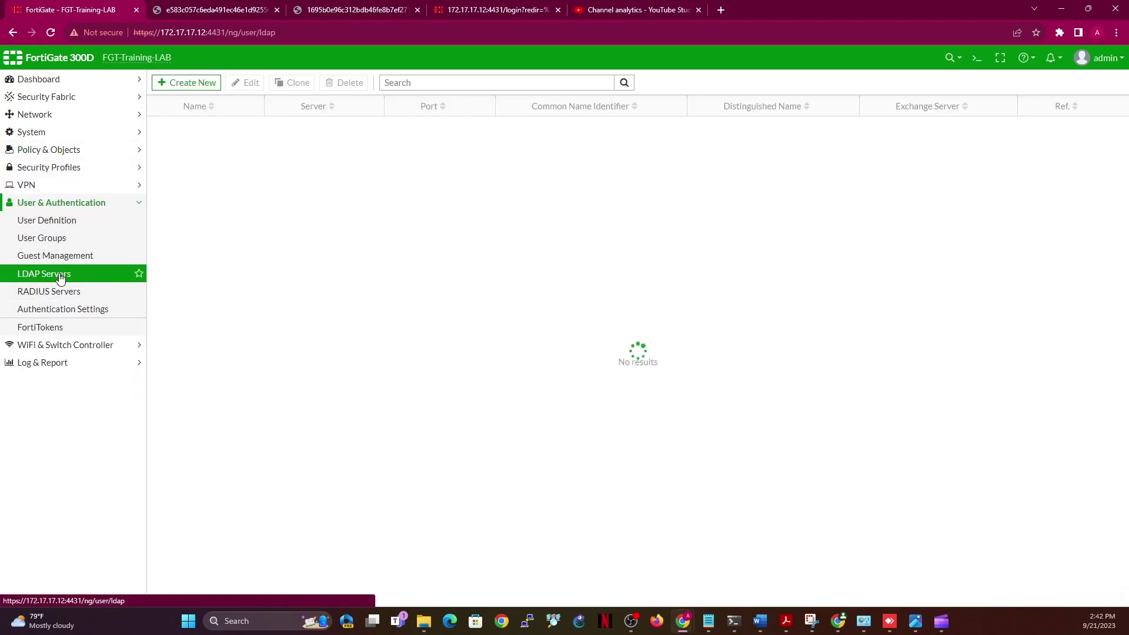
Begin a new LDAP server with Regular bind, discard it, then expand Policy & Objects
left_click(192, 83)
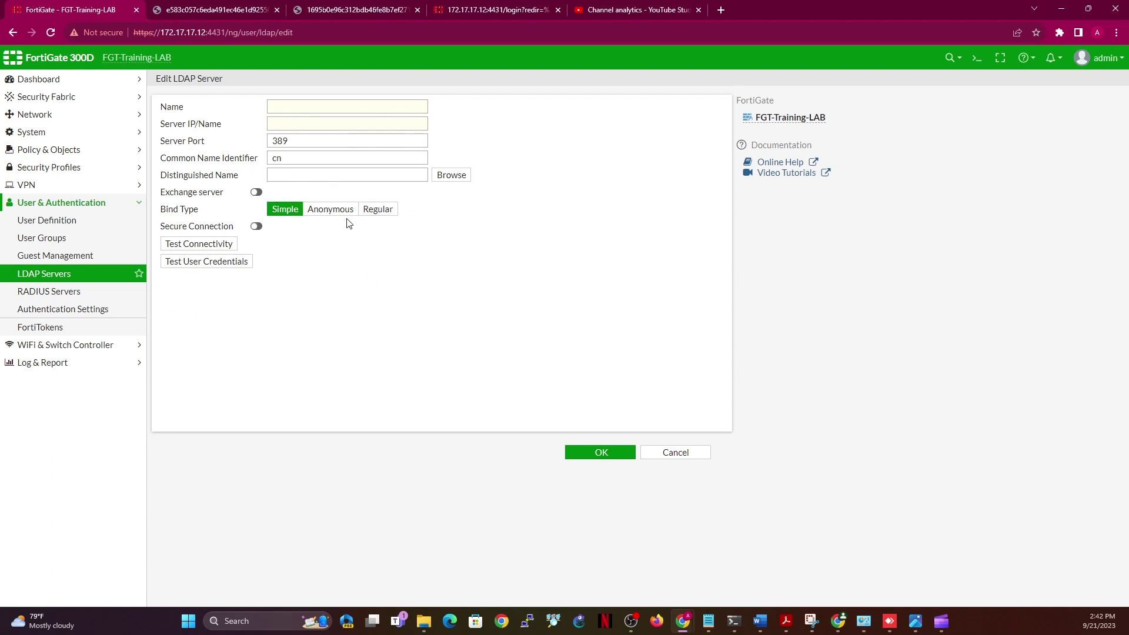
left_click(376, 210)
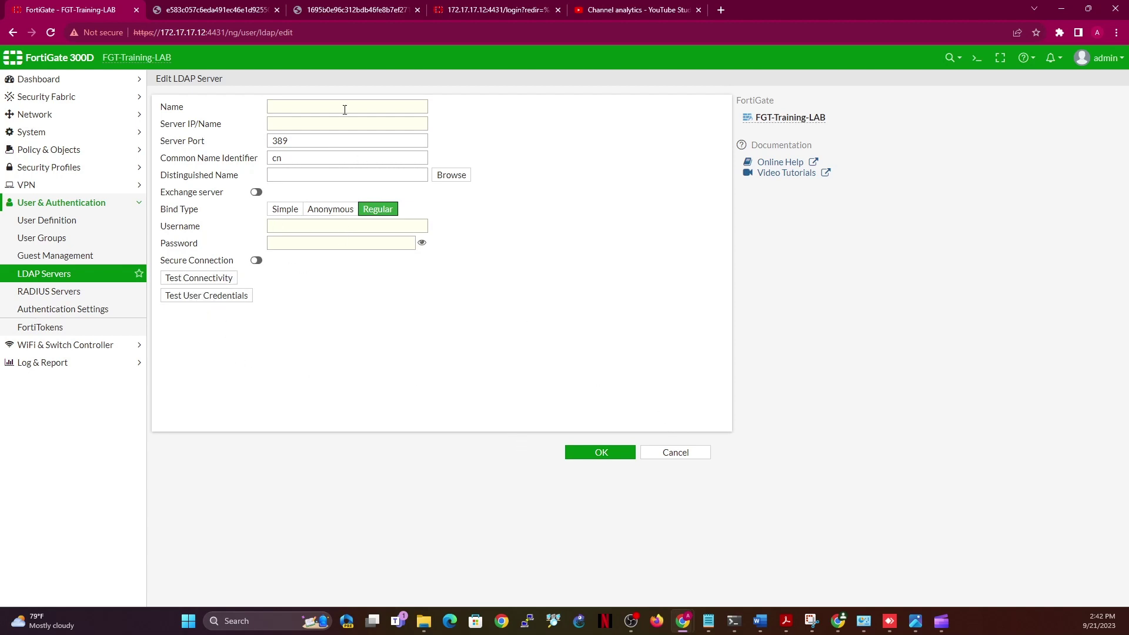
left_click(702, 463)
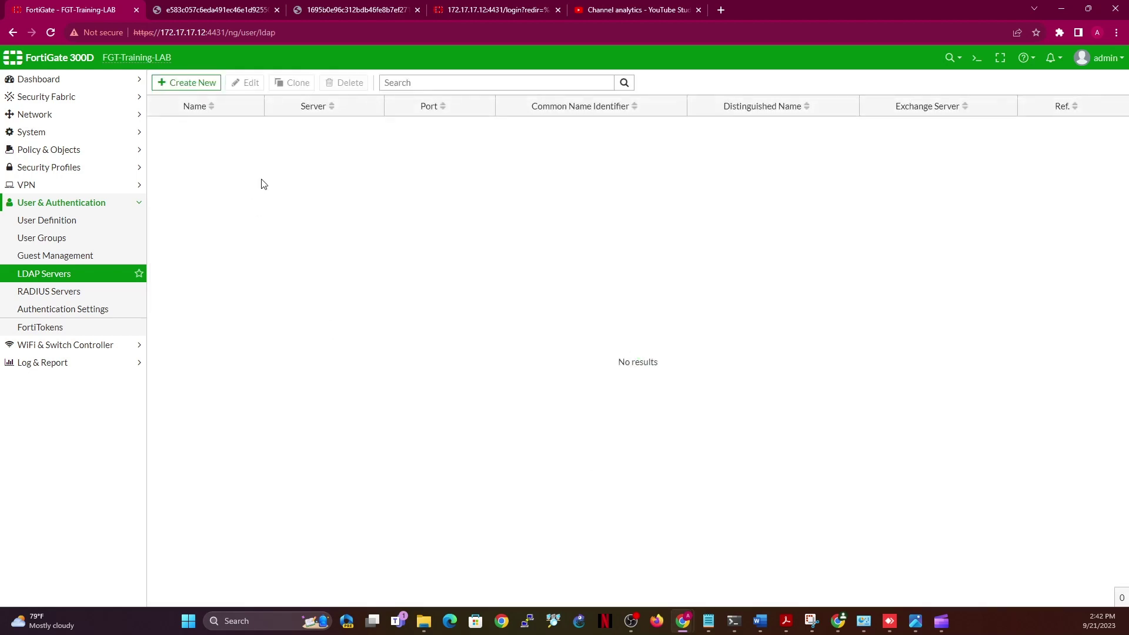
left_click(72, 150)
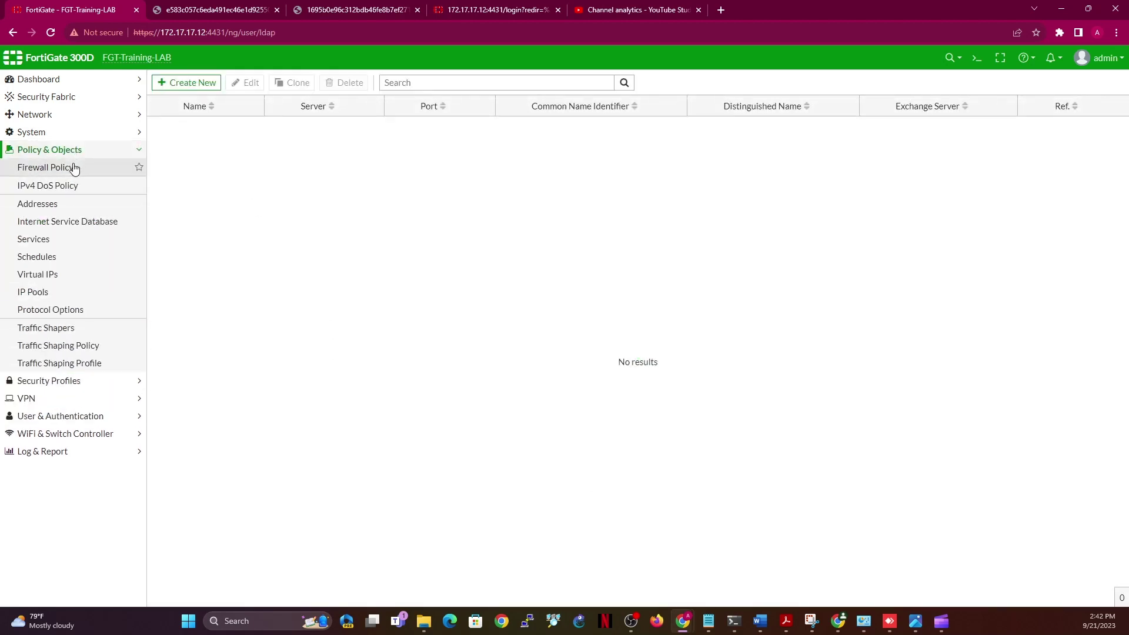
Go to Policy & Objects > Firewall Policy and start a new policy
left_click(73, 168)
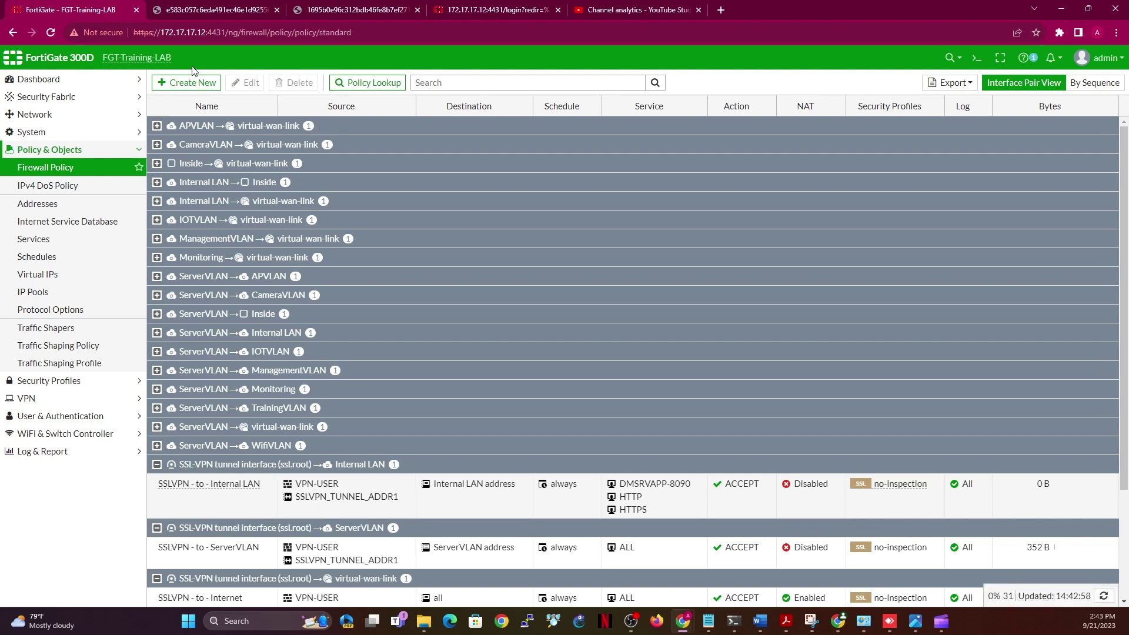
left_click(195, 85)
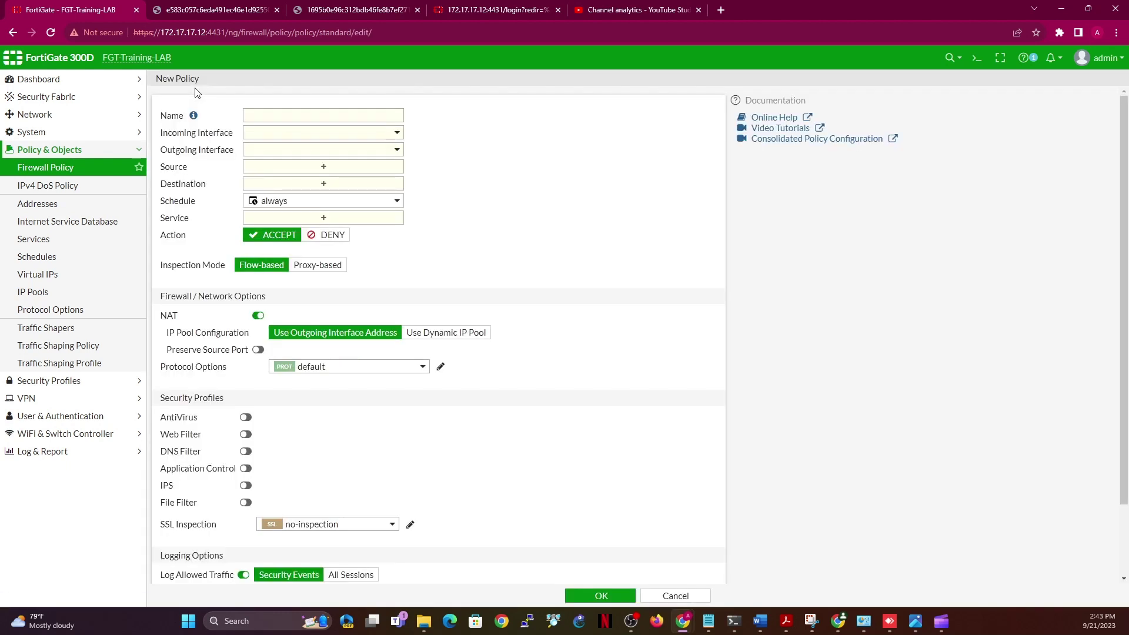
Name the new policy 'VPN_Public to DC1'
left_click(370, 115)
type("SSL")
key("BackSpace")
key("BackSpace")
key("BackSpace")
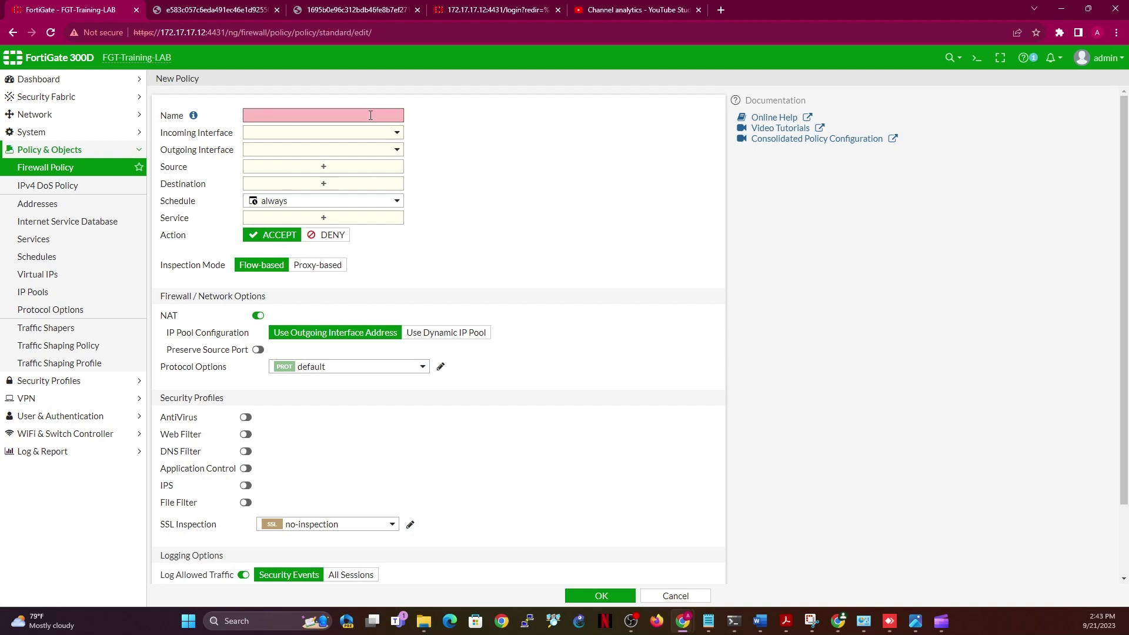
type("P")
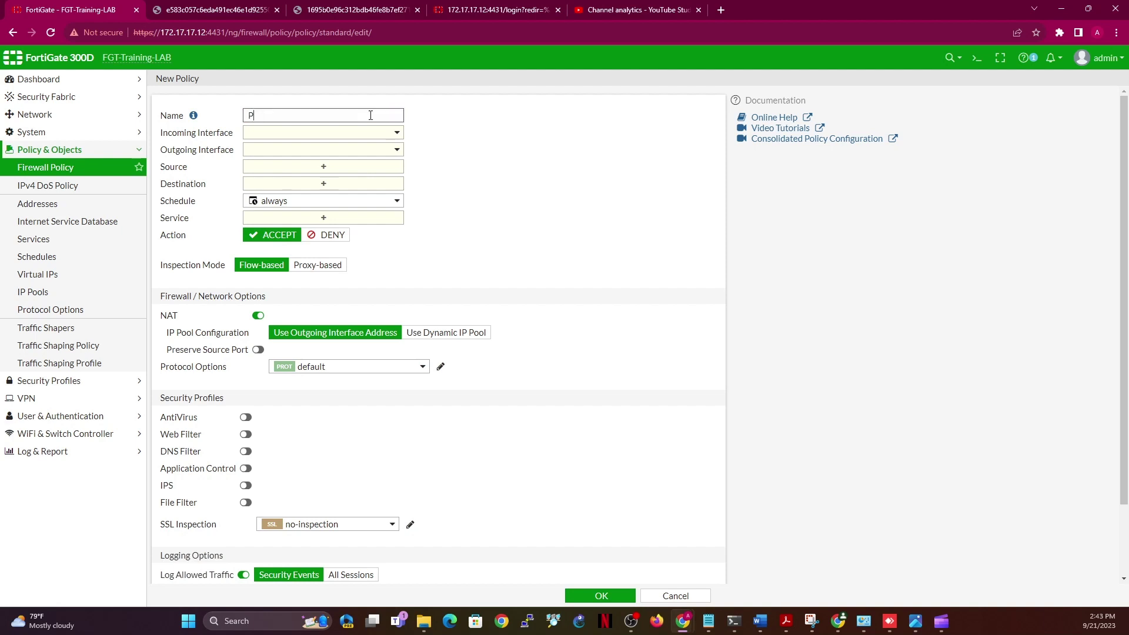
key("BackSpace")
type("VPN_Public to ServerVLAN")
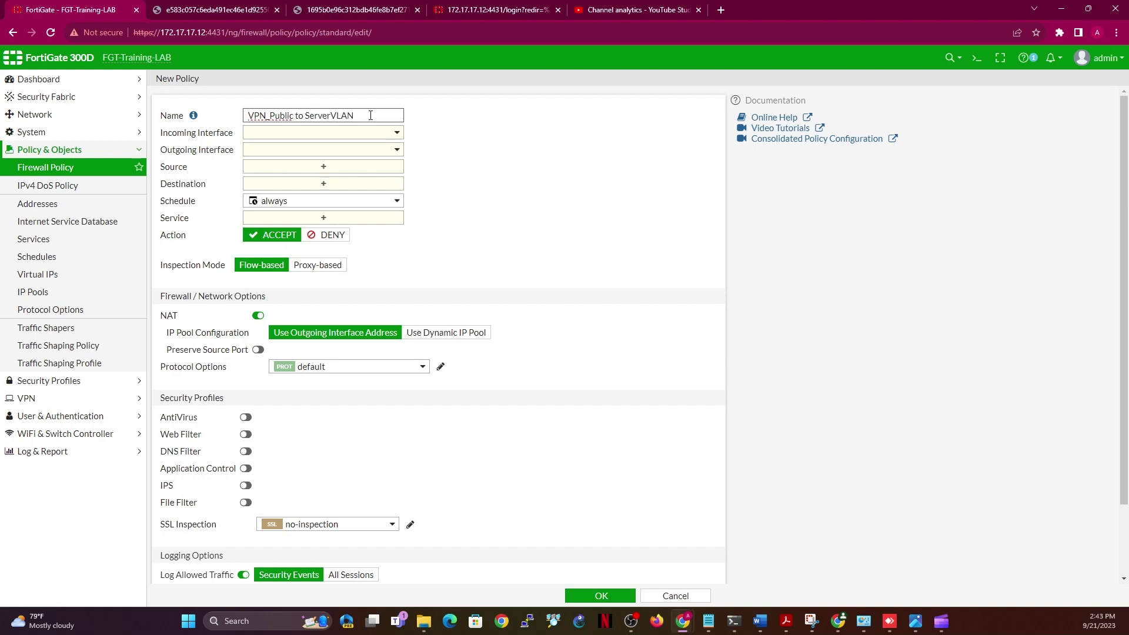
key("BackSpace")
key("BackSpace")
key("BackSpace")
key("BackSpace")
key("BackSpace")
key("BackSpace")
key("BackSpace")
key("BackSpace")
type("DC1")
Set the incoming interface to the SSL-VPN tunnel (ssl.root) and outgoing interface to ServerVLAN
left_click(377, 139)
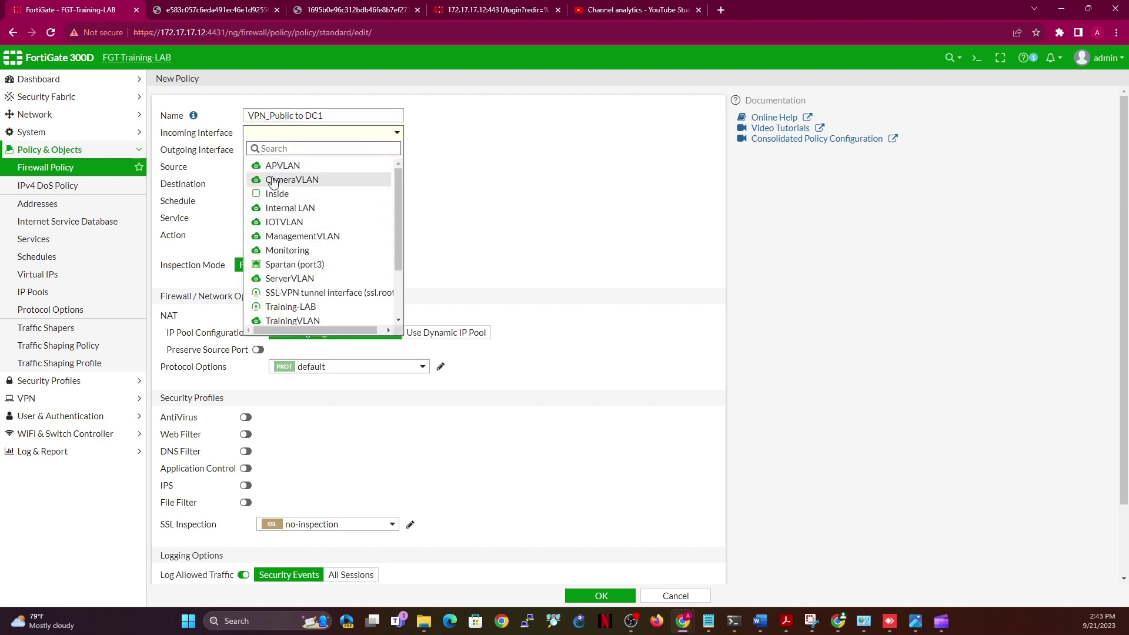
scroll(400, 284, "down", 2)
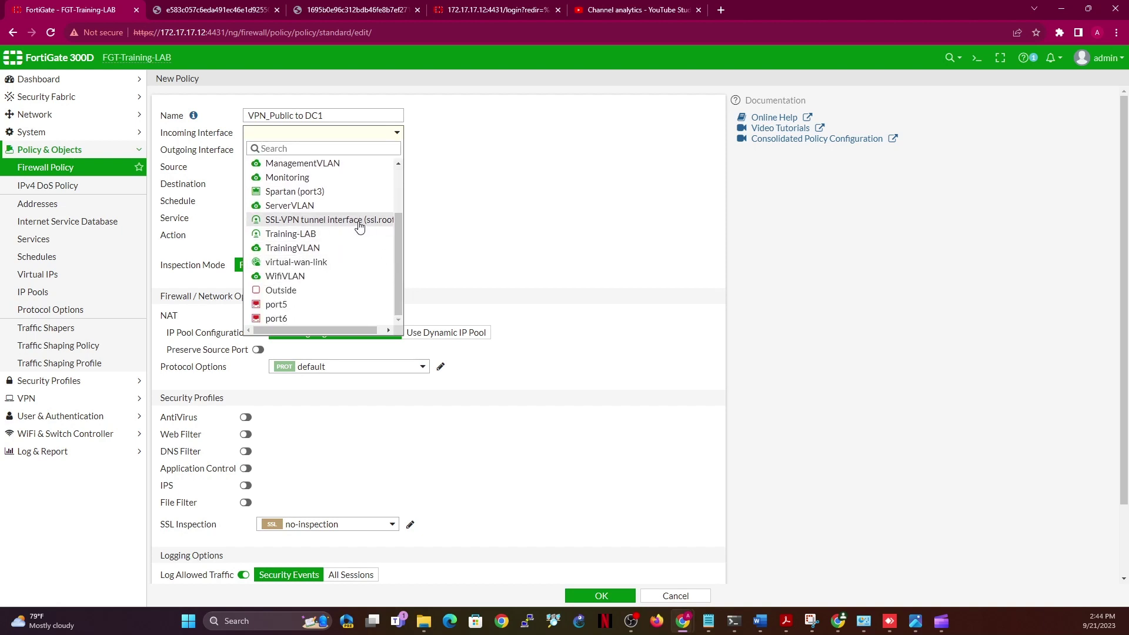
mouse_move(360, 227)
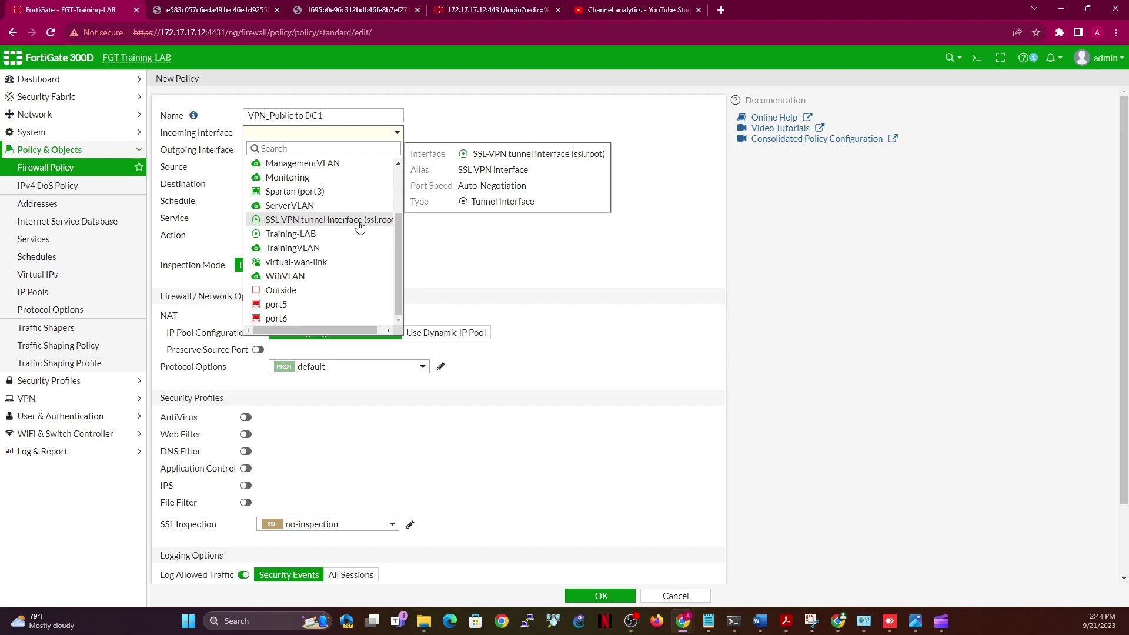
left_click(360, 227)
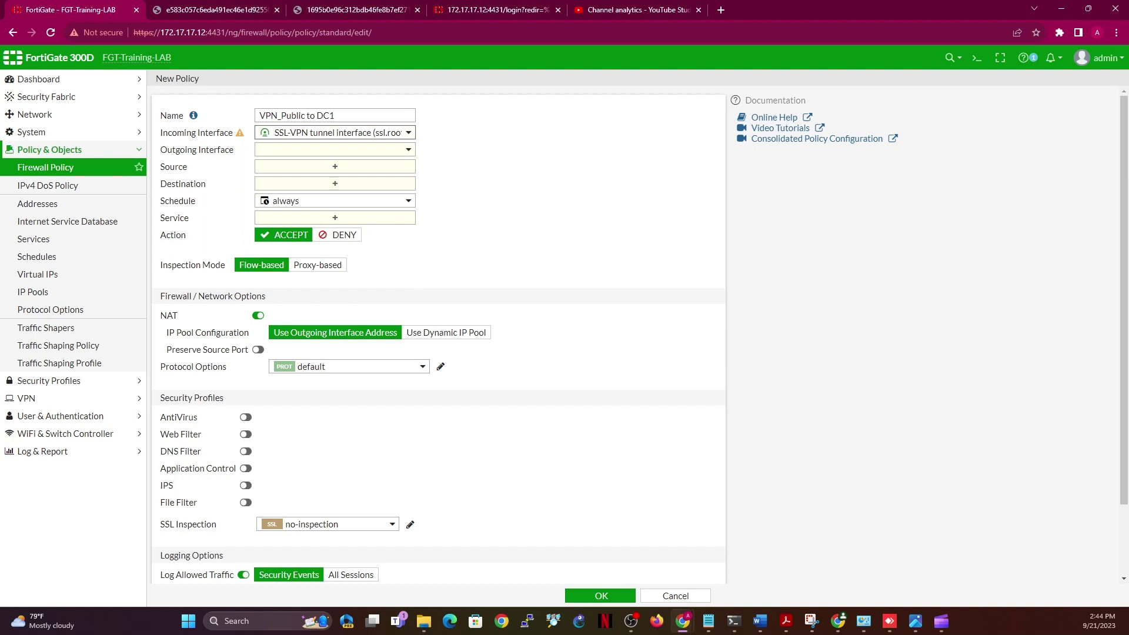
key("alt+Tab")
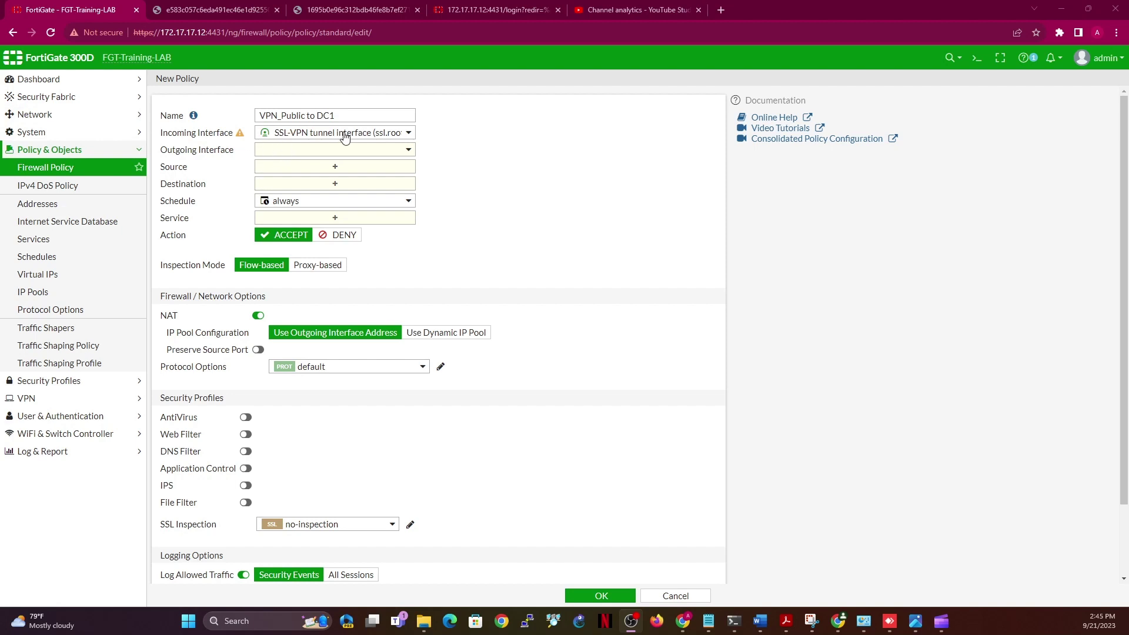
mouse_move(240, 136)
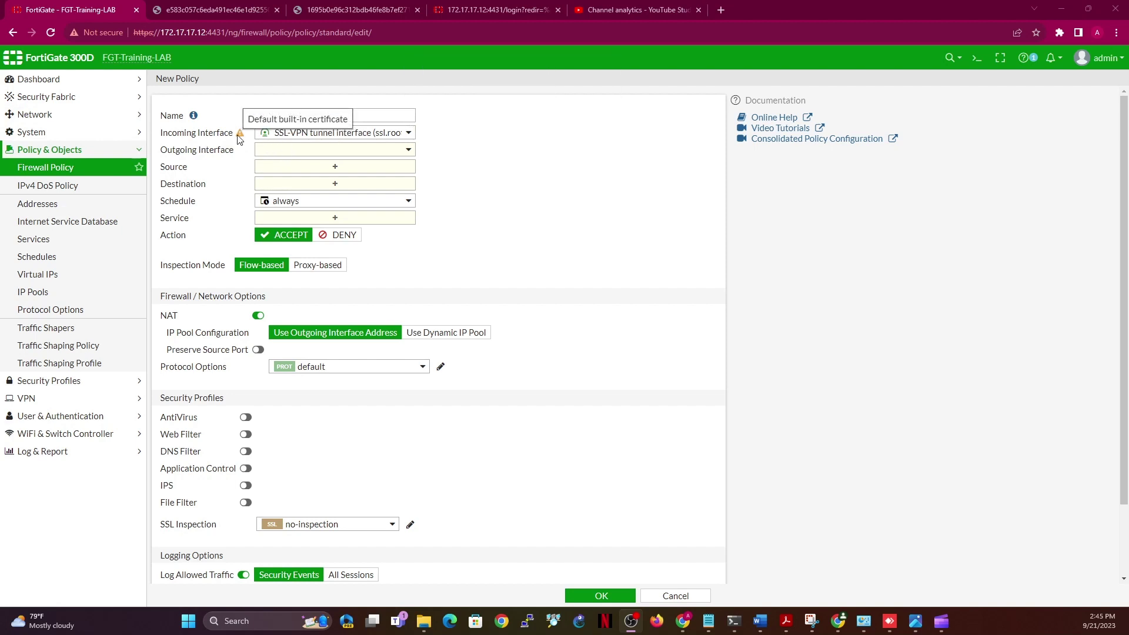
left_click(291, 150)
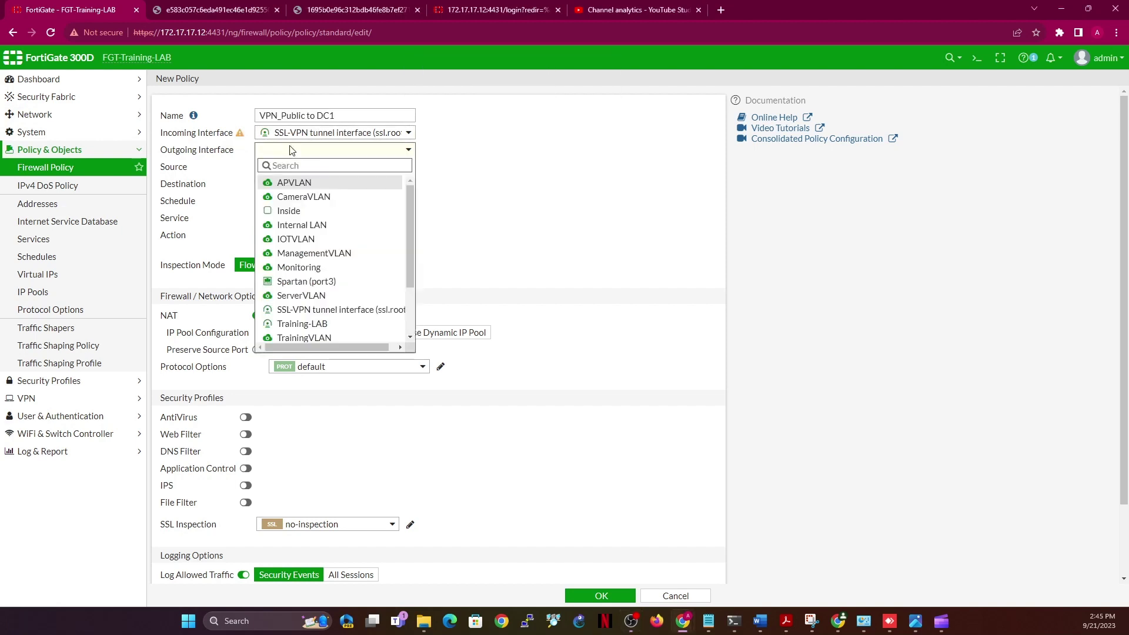
left_click(318, 296)
left_click(335, 168)
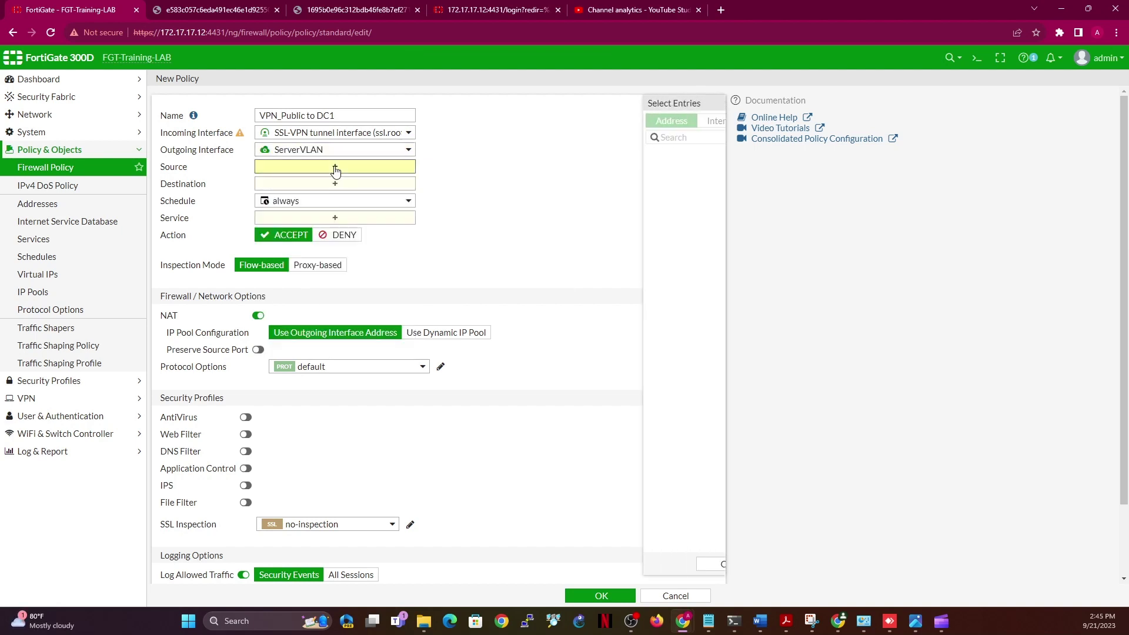
Add public_ip_addr and the user group Public_VPN_Group as the policy source
mouse_move(587, 170)
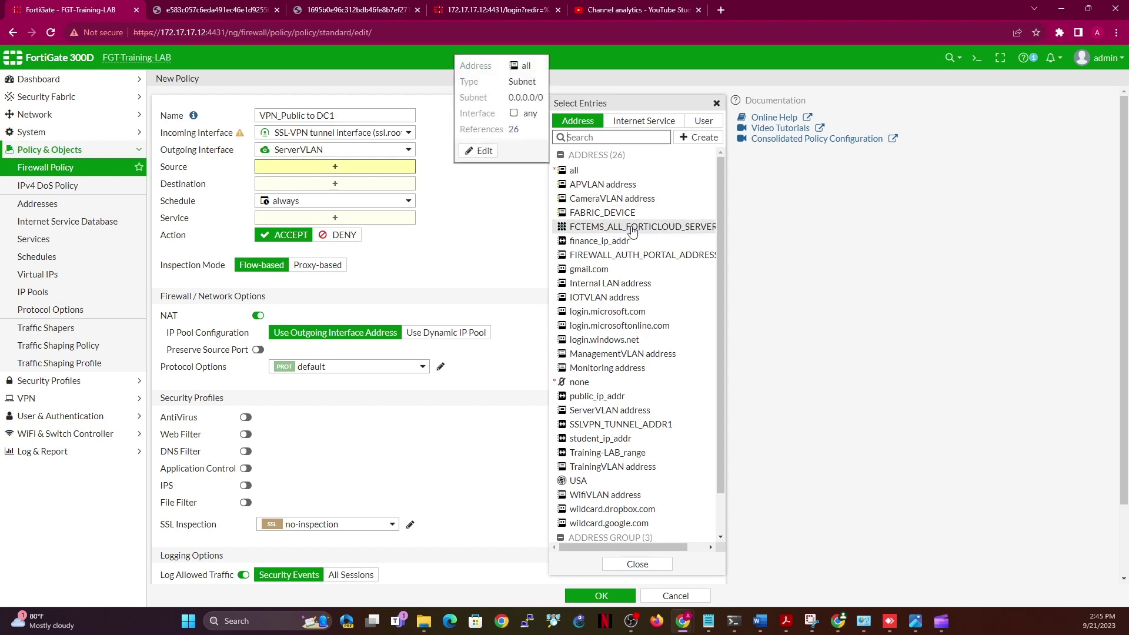
mouse_move(632, 231)
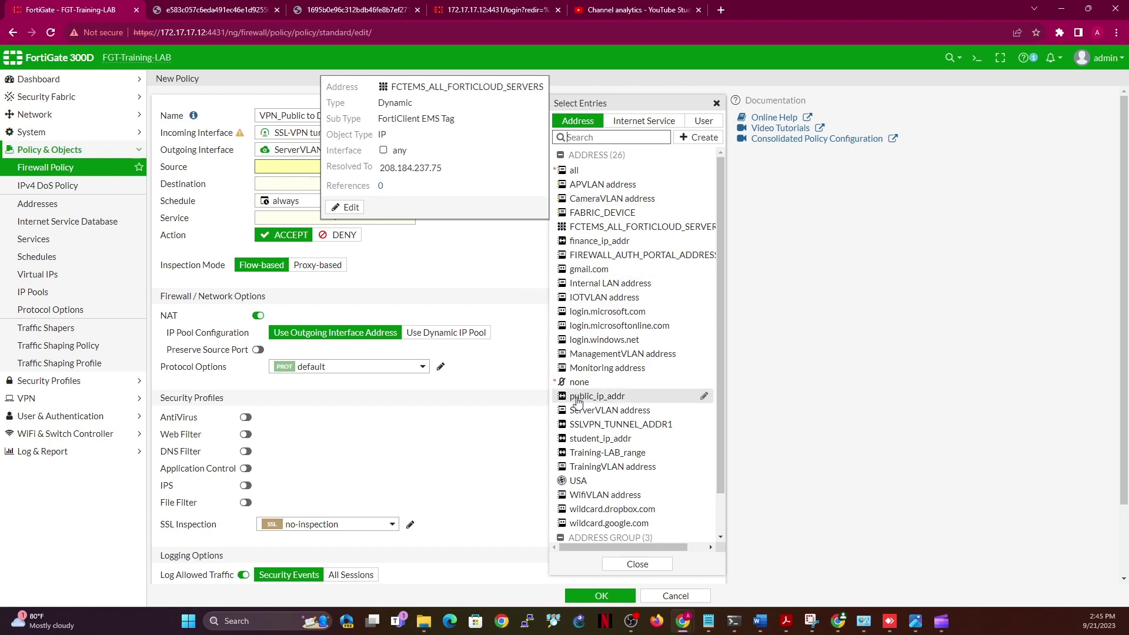
mouse_move(616, 400)
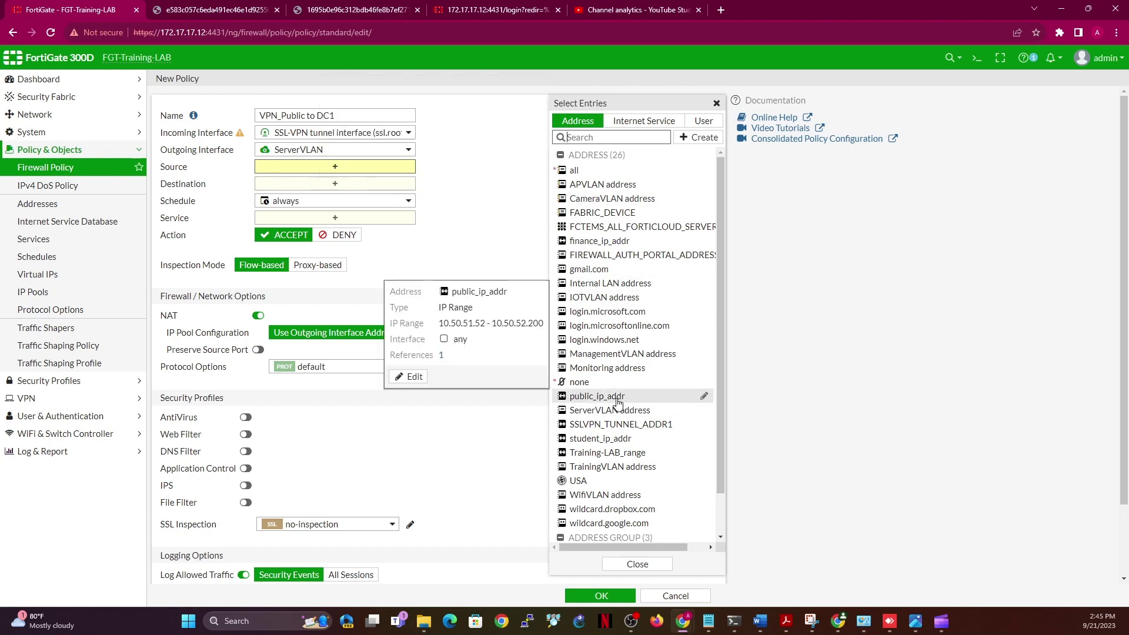
left_click(616, 400)
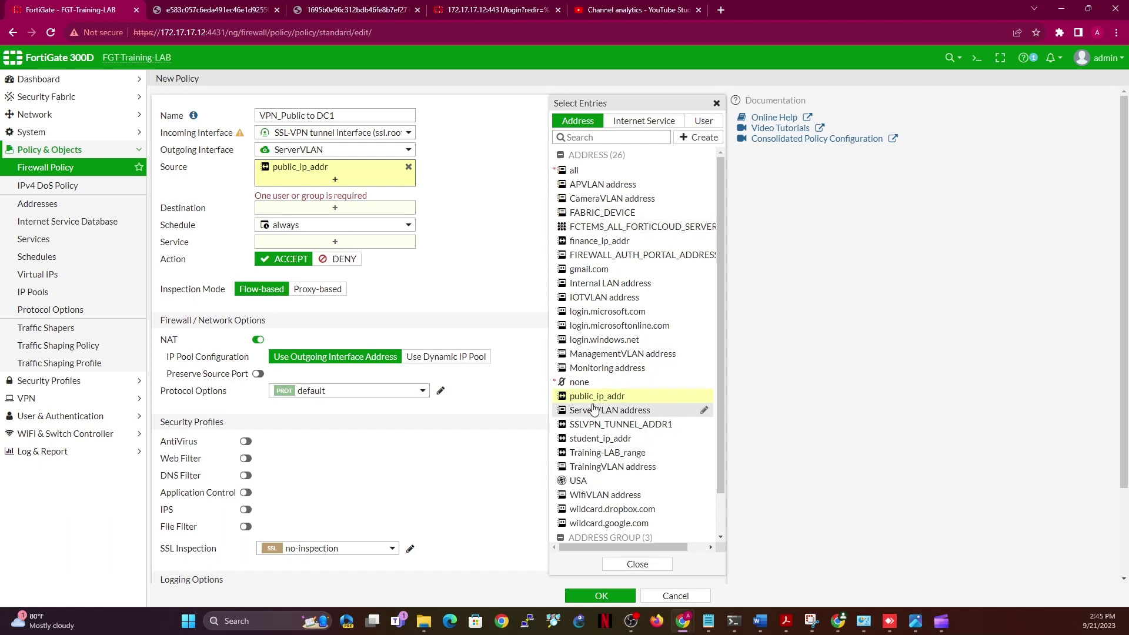
mouse_move(645, 401)
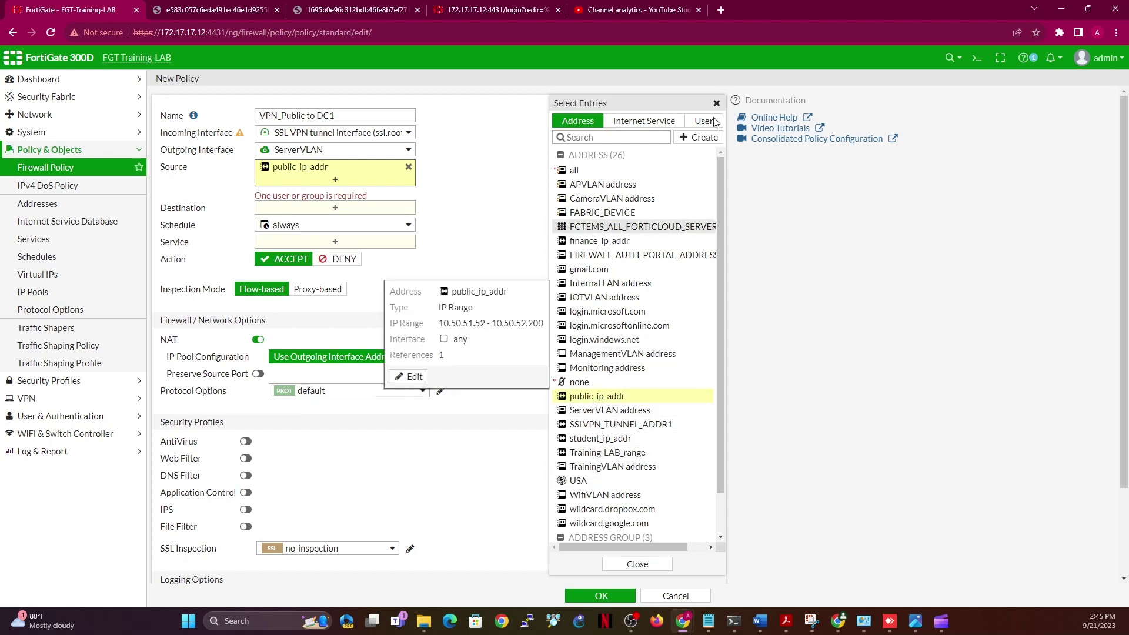
left_click(706, 122)
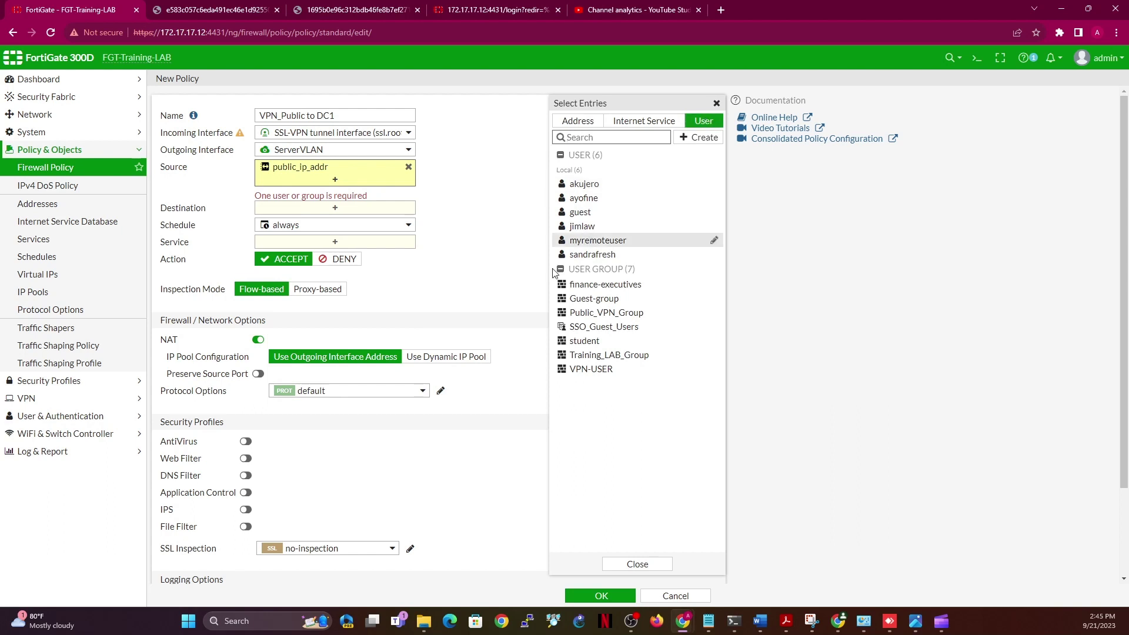
left_click(592, 316)
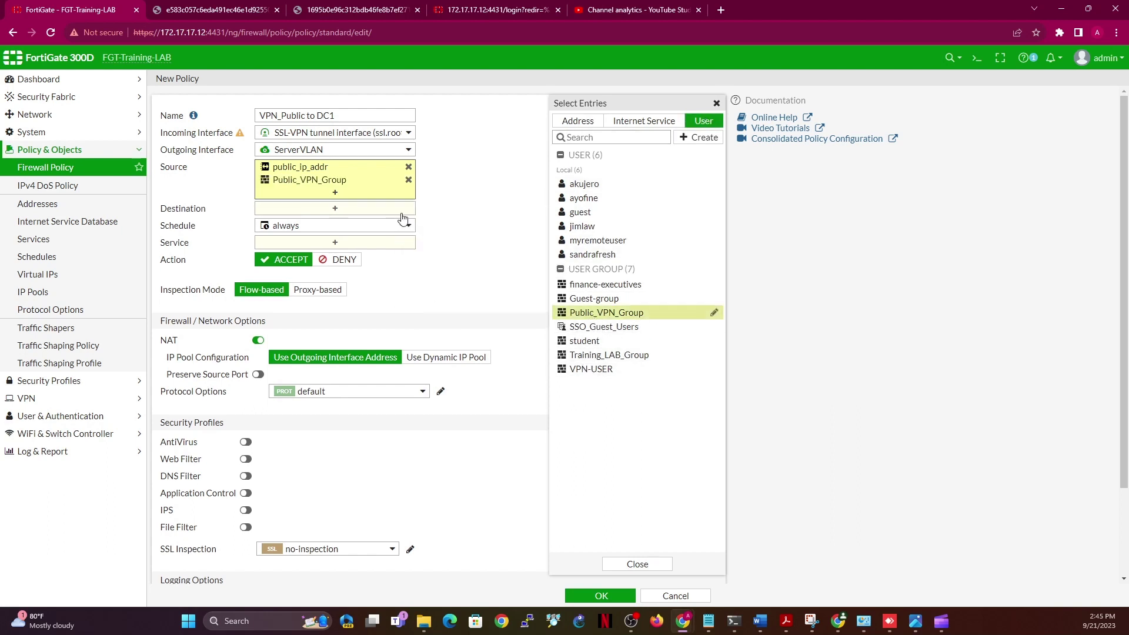
Bring up the destination address list and start creating a new address object
left_click(321, 211)
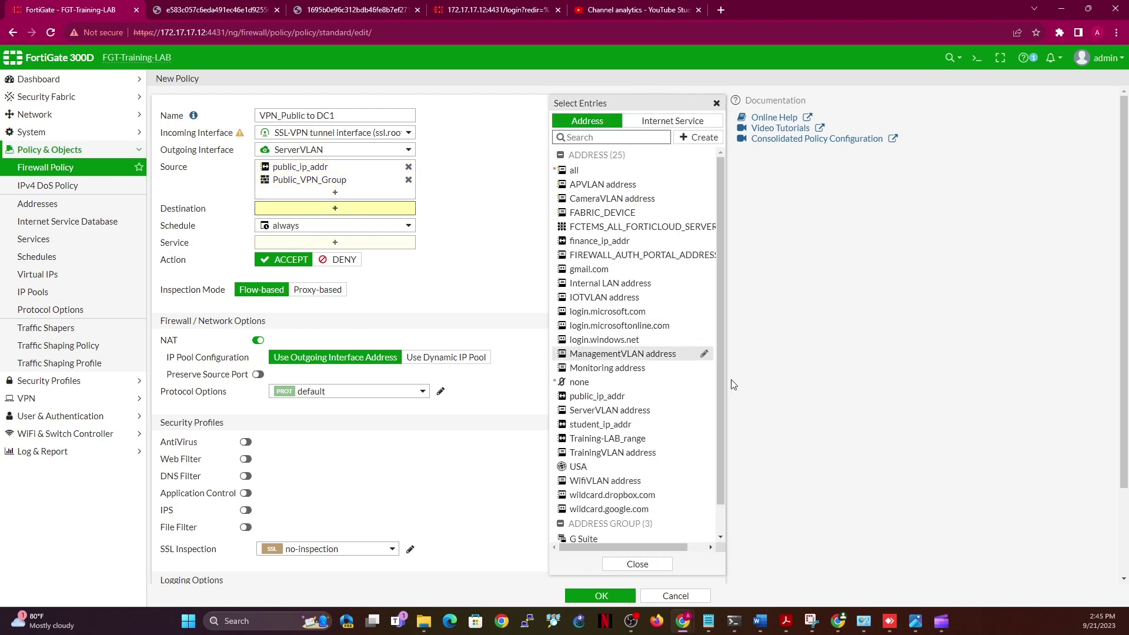
scroll(722, 382, "down", 1)
scroll(725, 435, "down", 1)
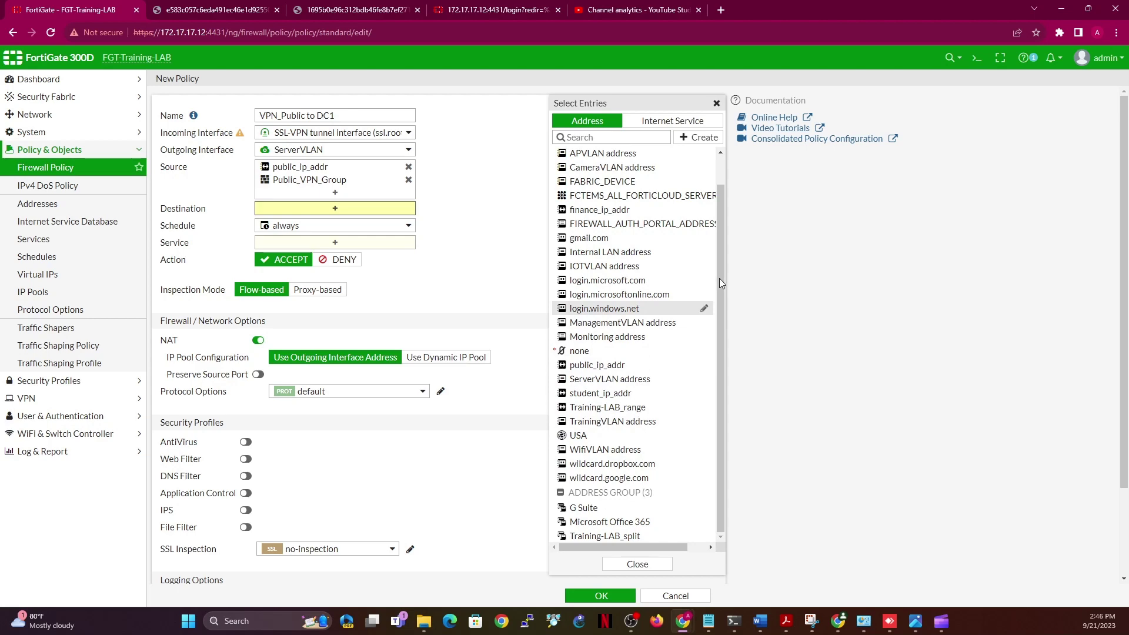
scroll(718, 277, "up", 1)
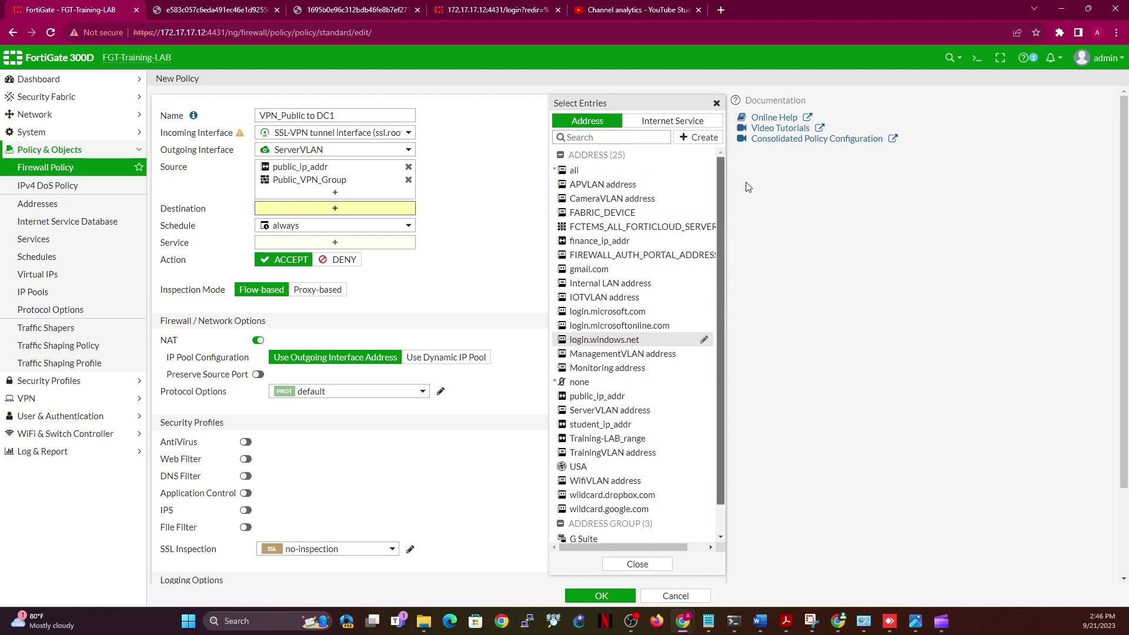
left_click(700, 138)
Create a subnet address named DC1 with IP/Netmask 172.17.17.4/32 and save it
left_click(583, 173)
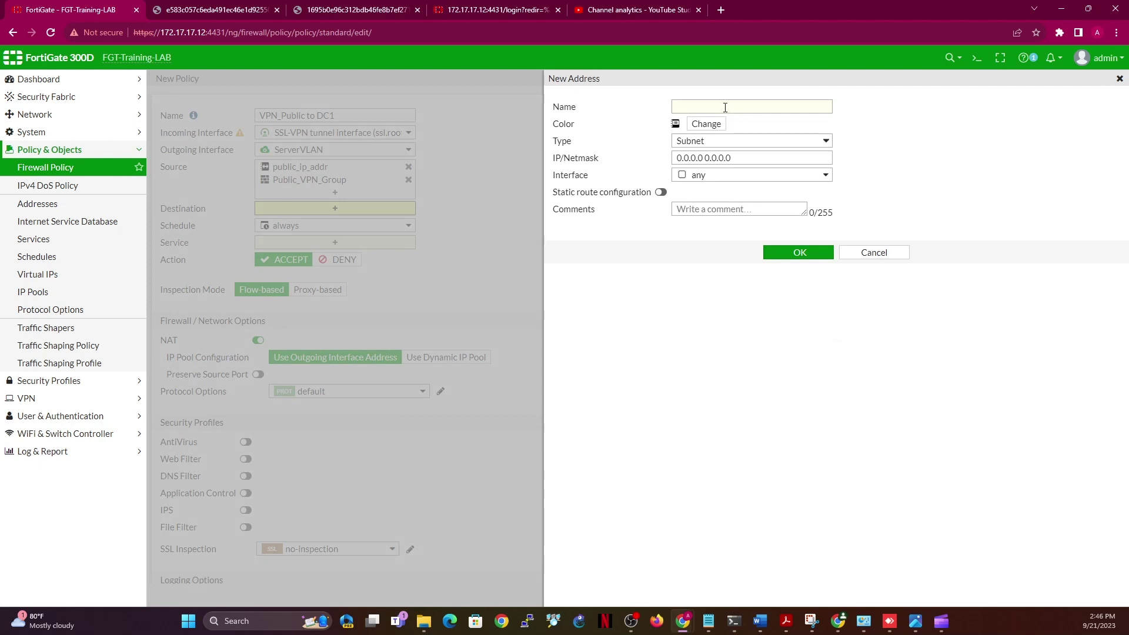
left_click(726, 108)
left_click(763, 143)
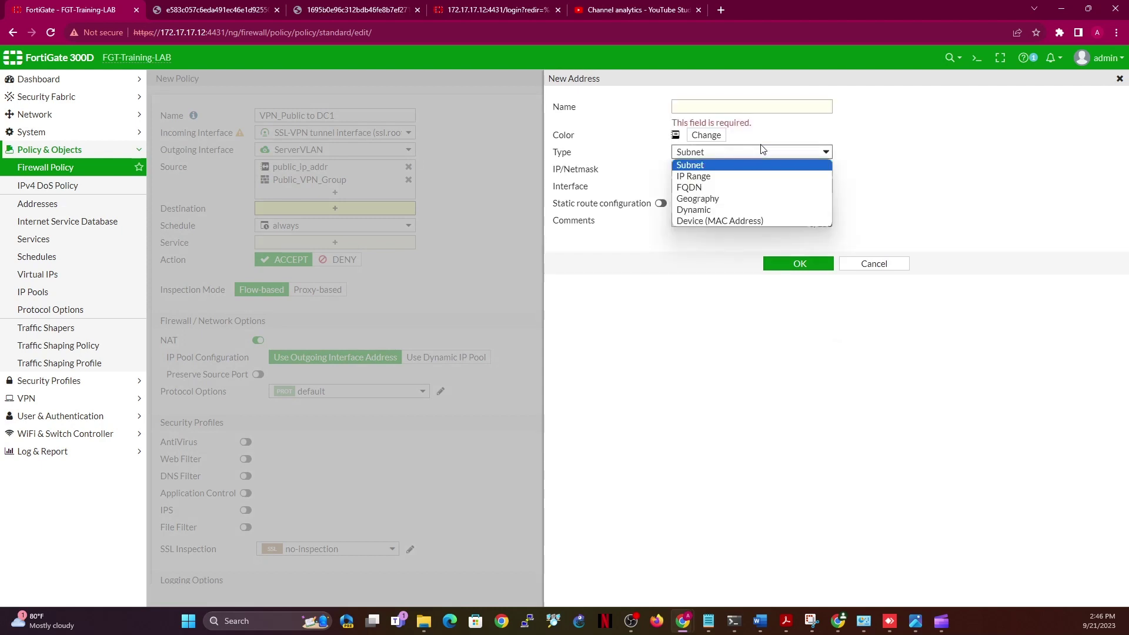
left_click(733, 108)
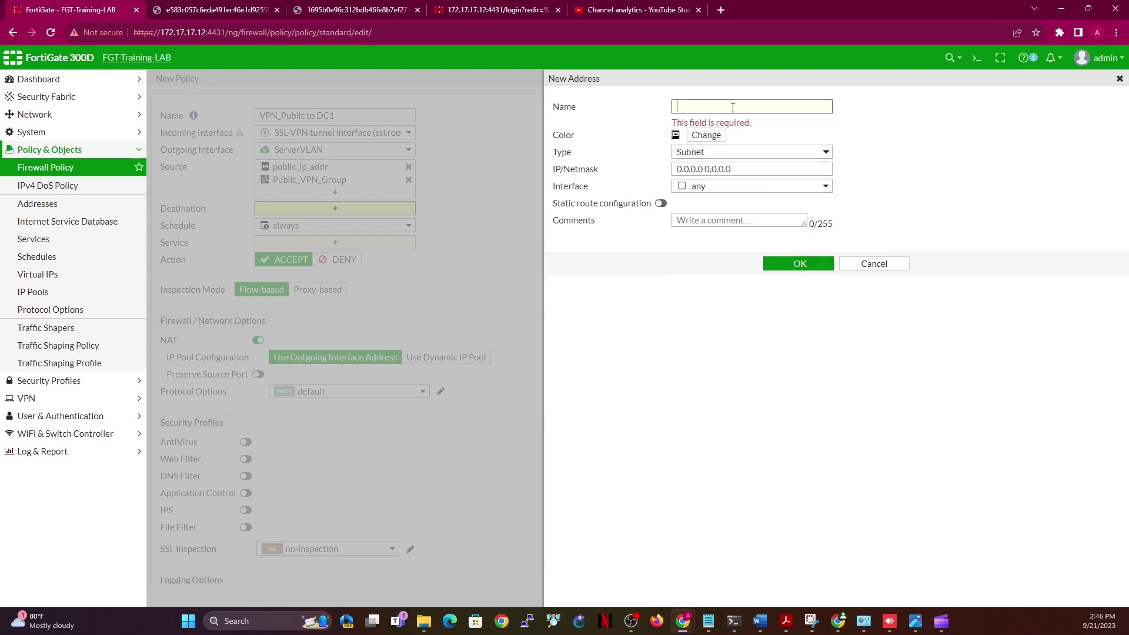
type("DC1")
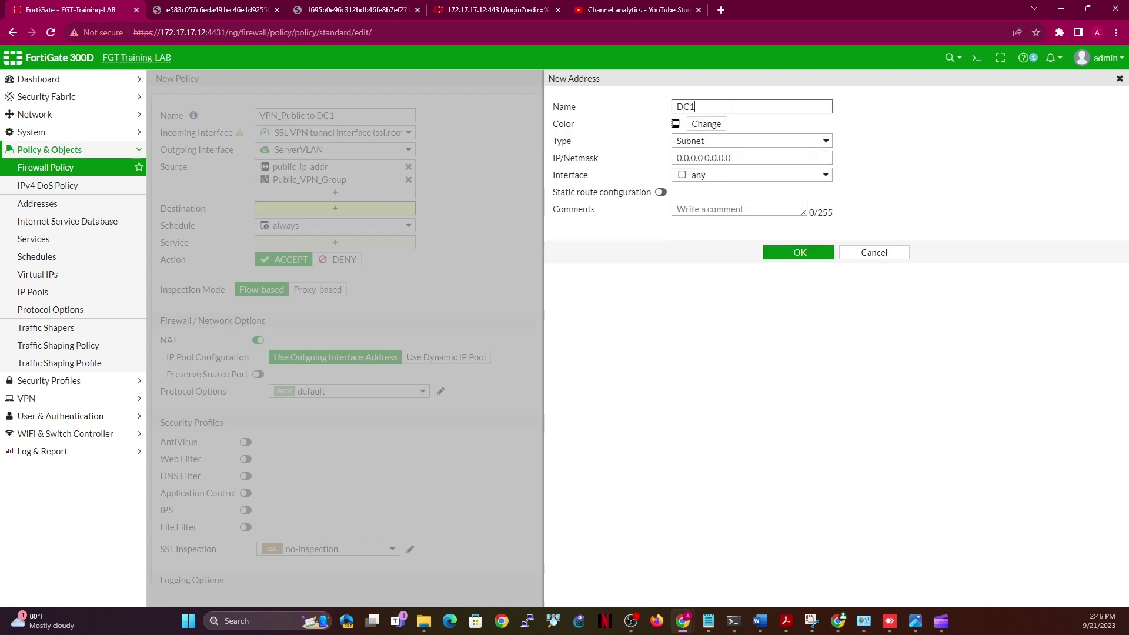
triple_click(745, 158)
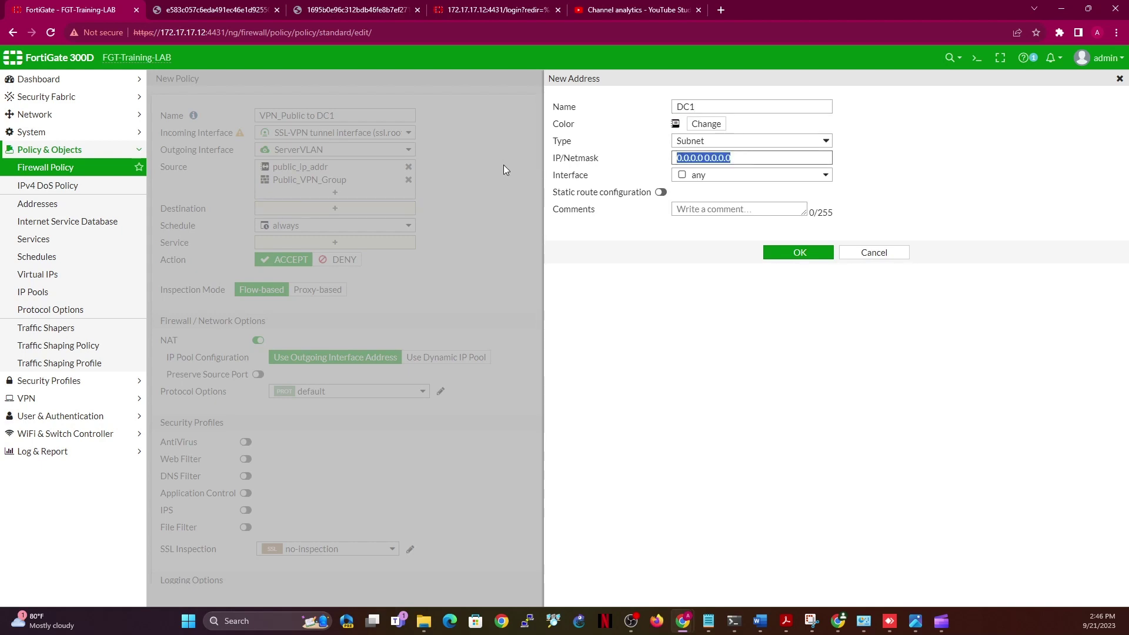
type("172.17.17.")
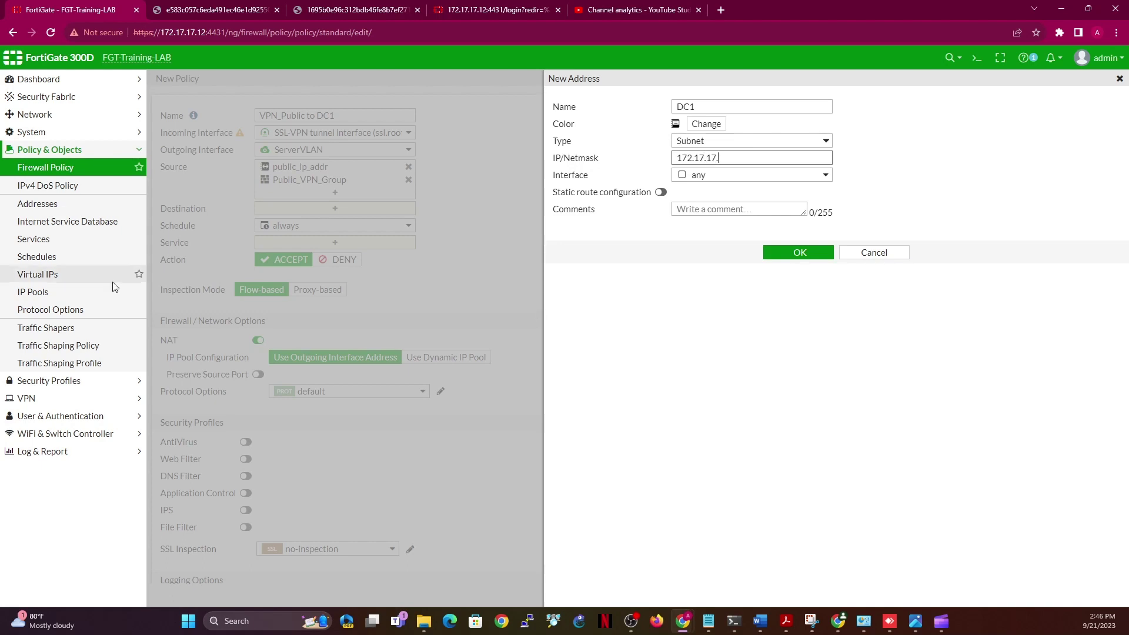
key("alt+Tab")
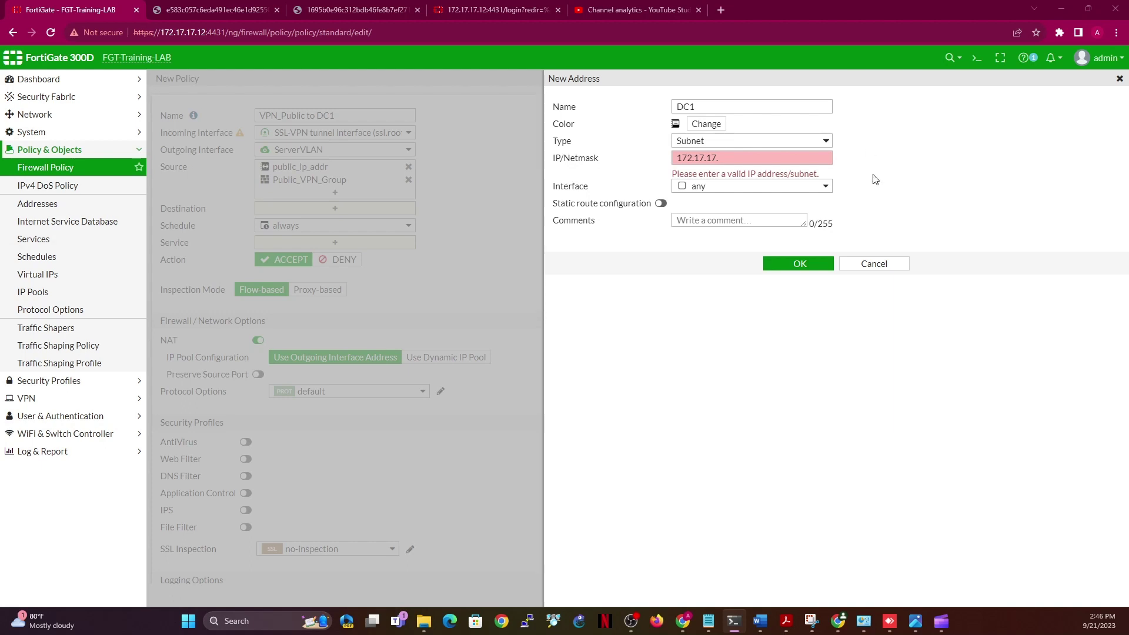
left_click(769, 158)
type("4")
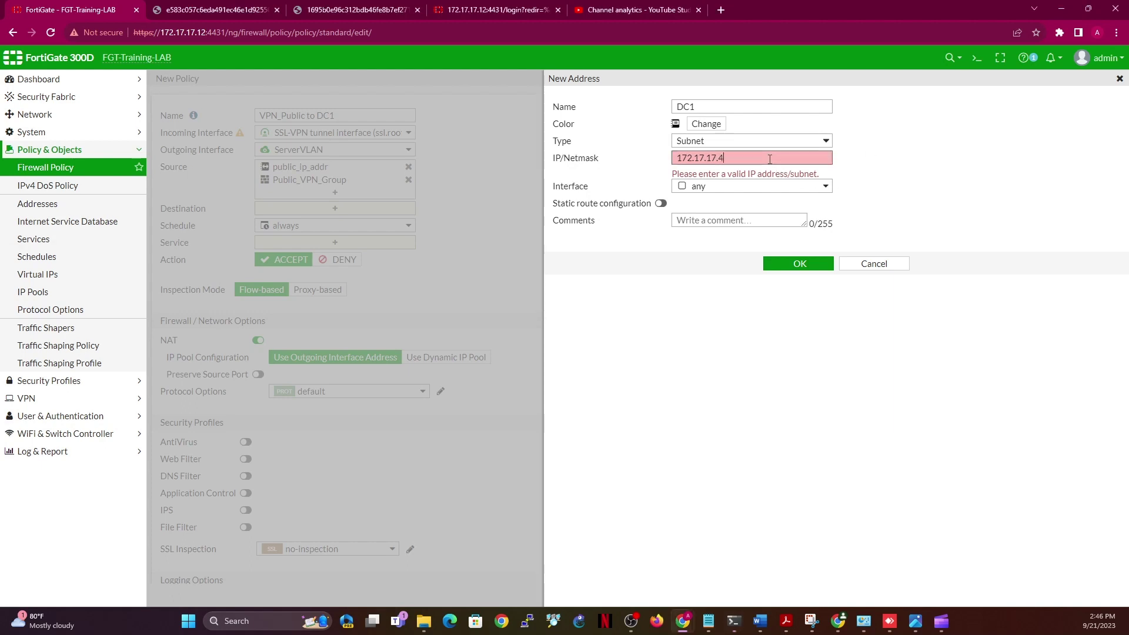
type("/32")
left_click(884, 169)
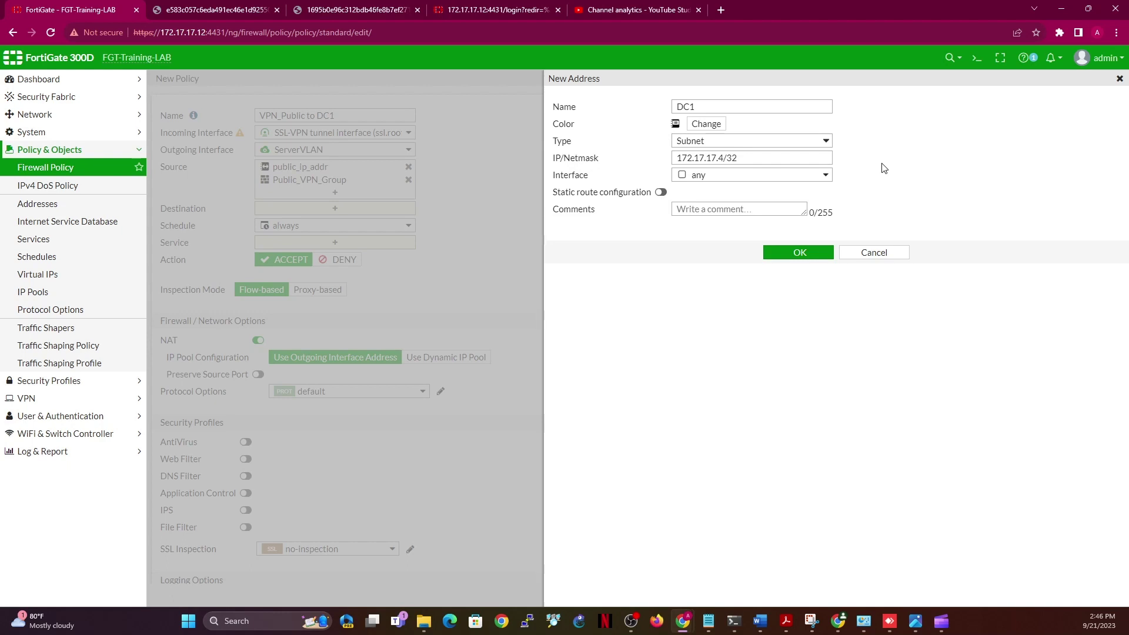
left_click(790, 253)
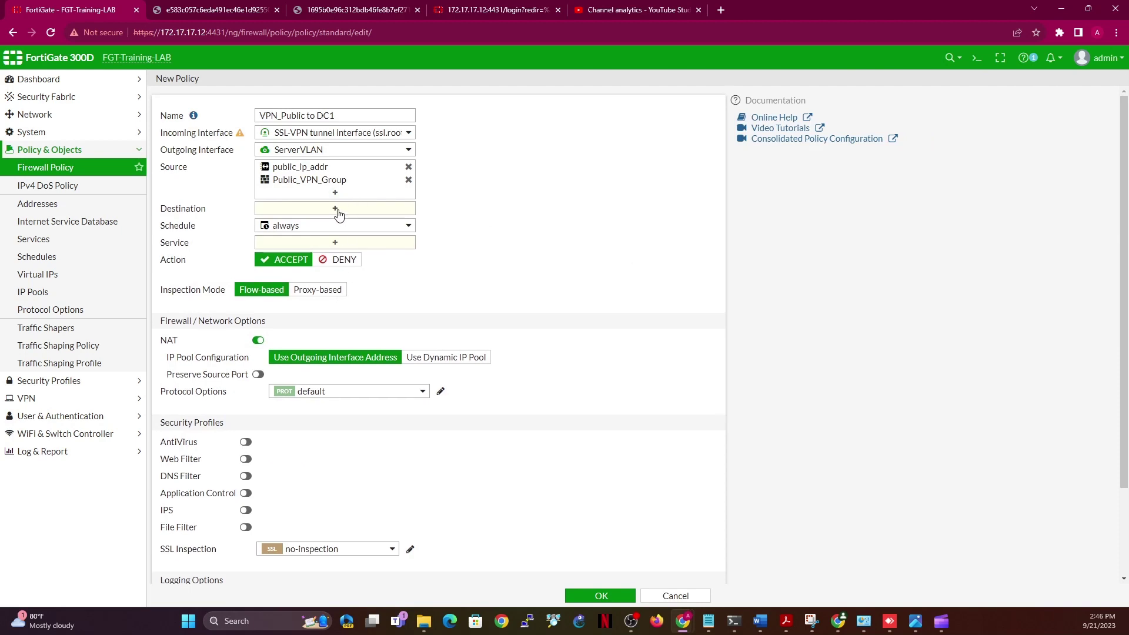
Set the policy destination to DC1 and the service to ALL
left_click(337, 210)
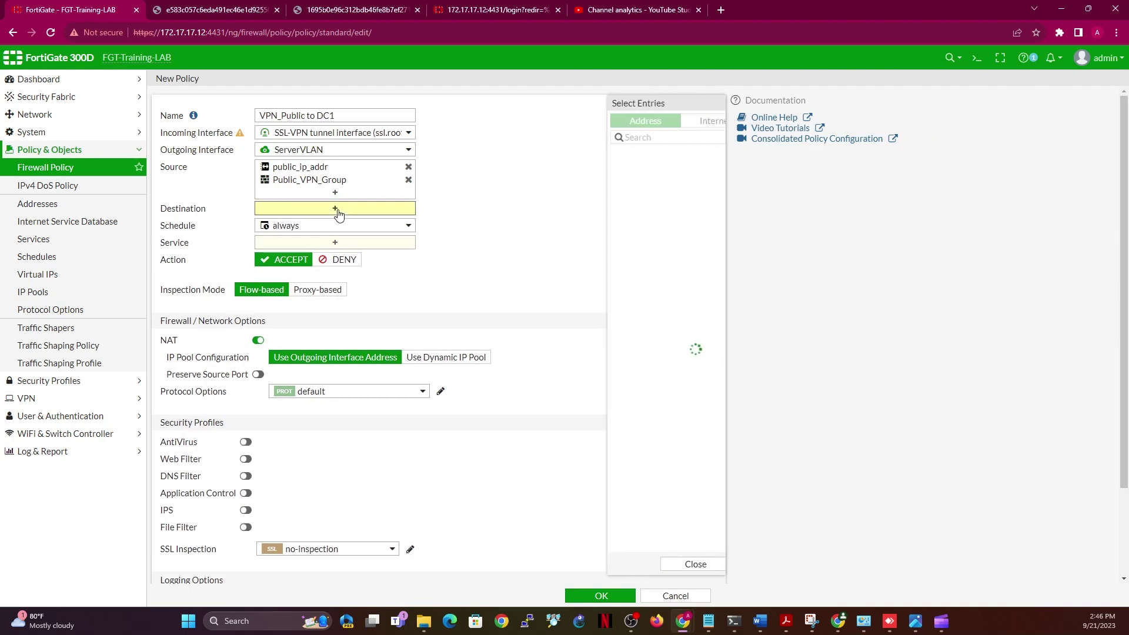
left_click(626, 137)
type("DC1")
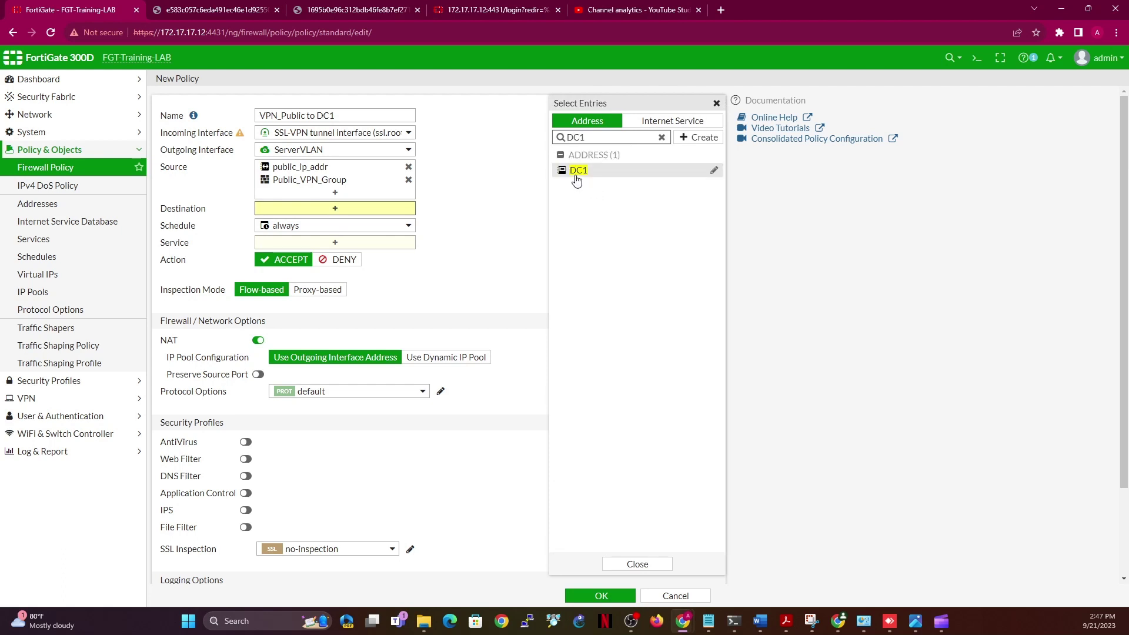
left_click(576, 177)
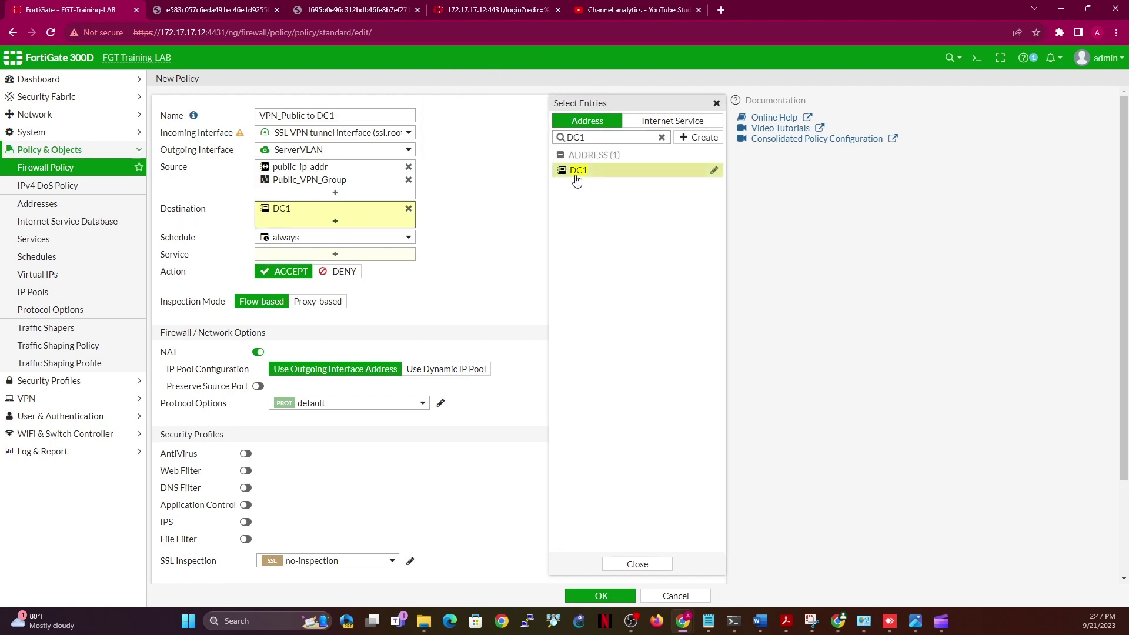
left_click(347, 255)
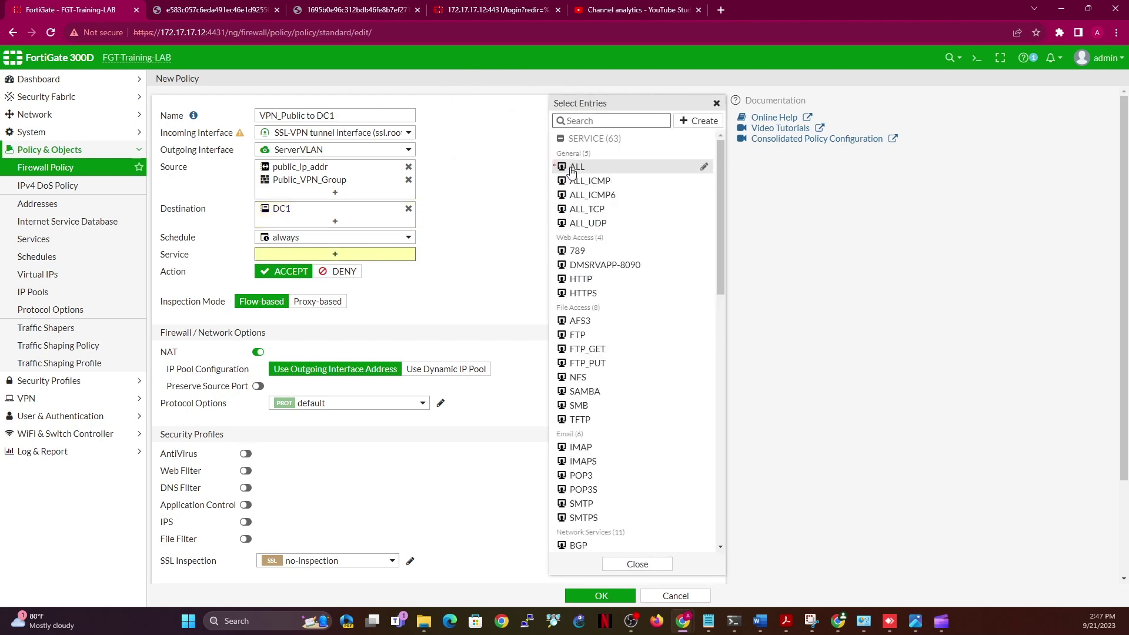
left_click(576, 168)
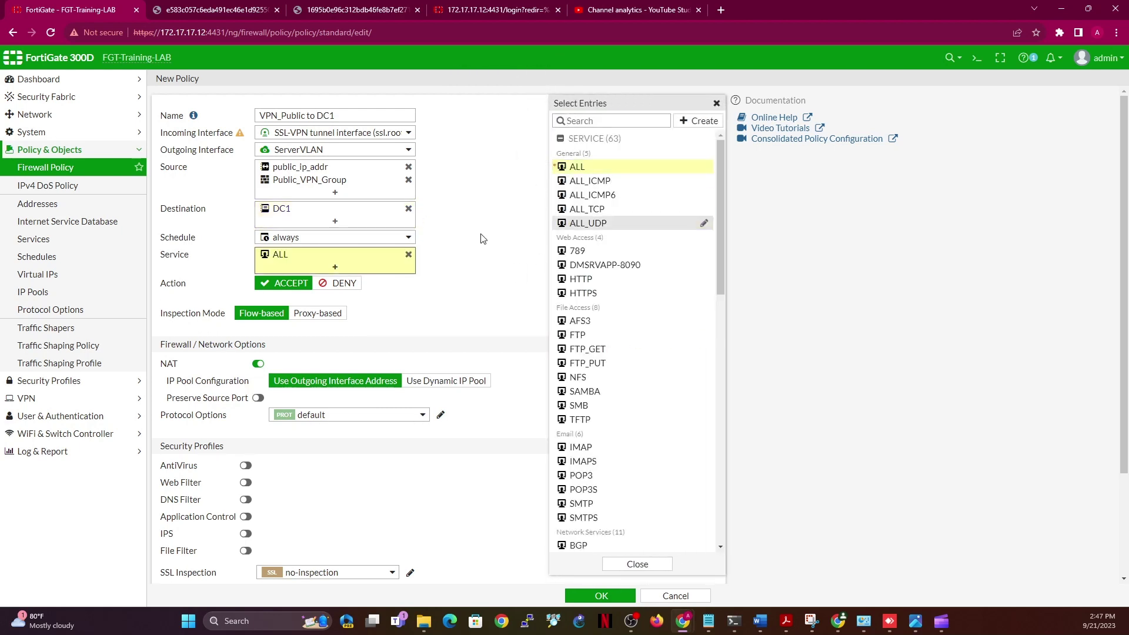
left_click(475, 212)
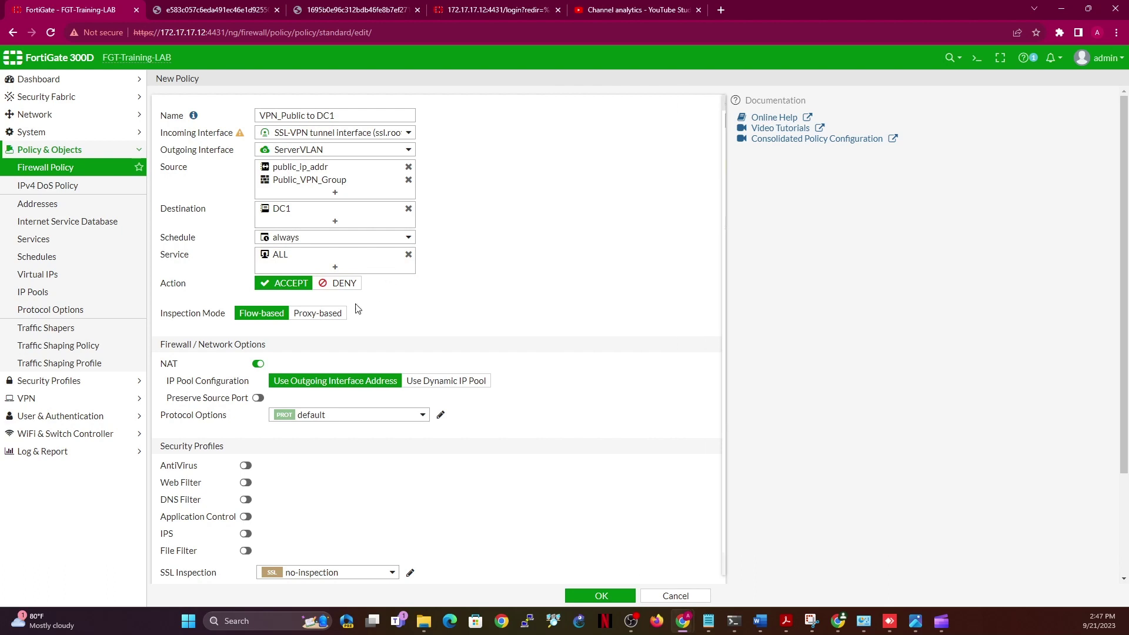
Disable NAT, log all sessions, and save the VPN_Public to DC1 policy
left_click(257, 364)
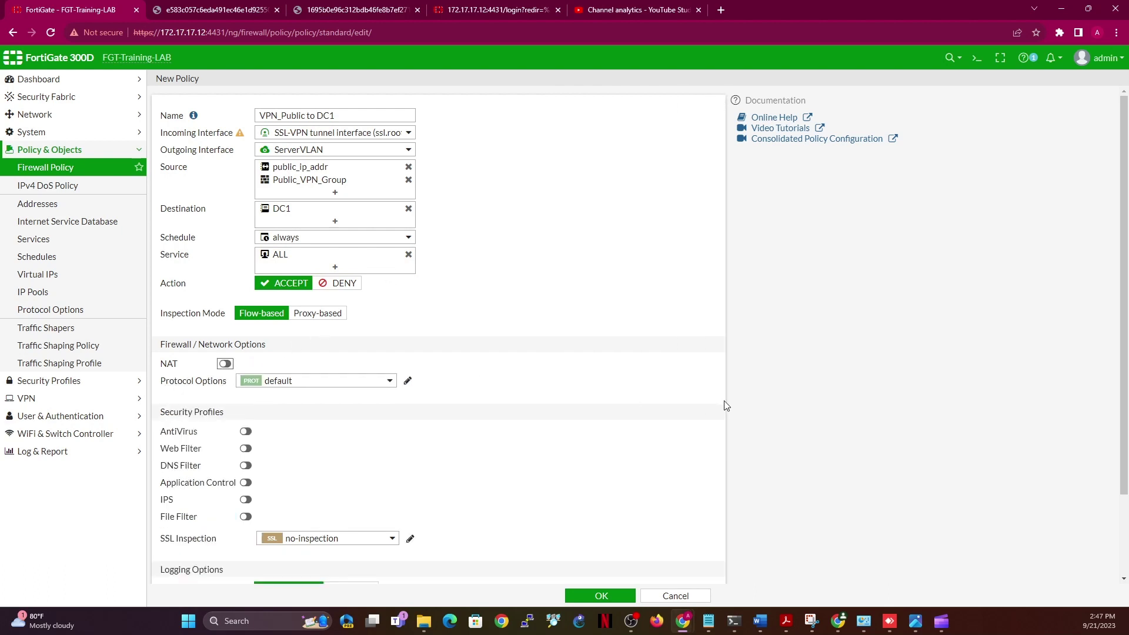
left_click_drag(1123, 466, 1123, 550)
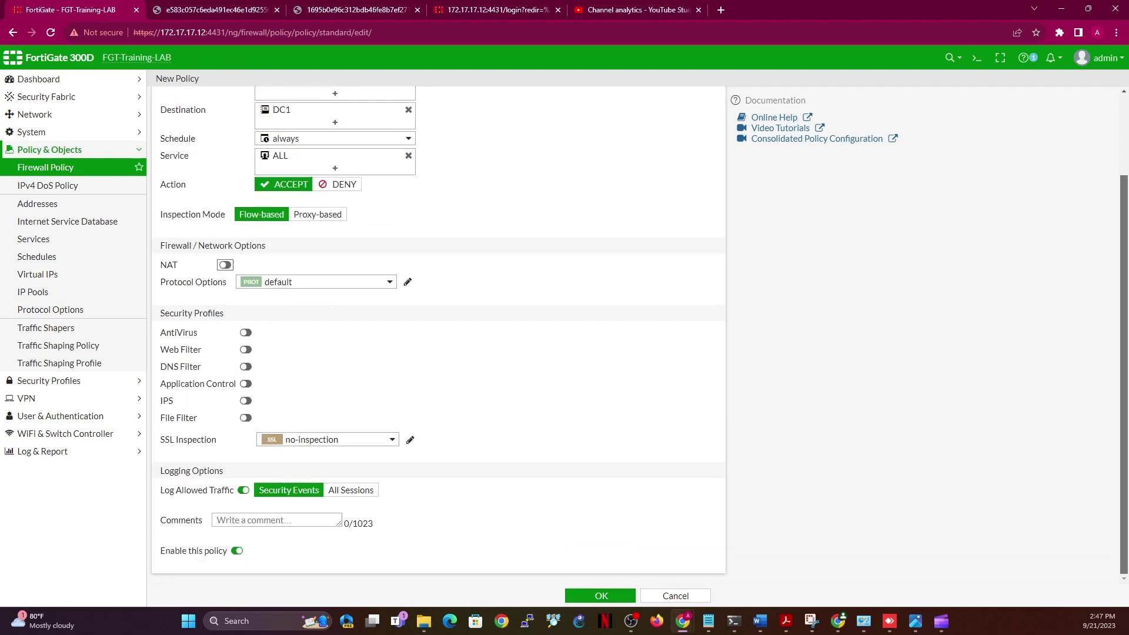
left_click(357, 490)
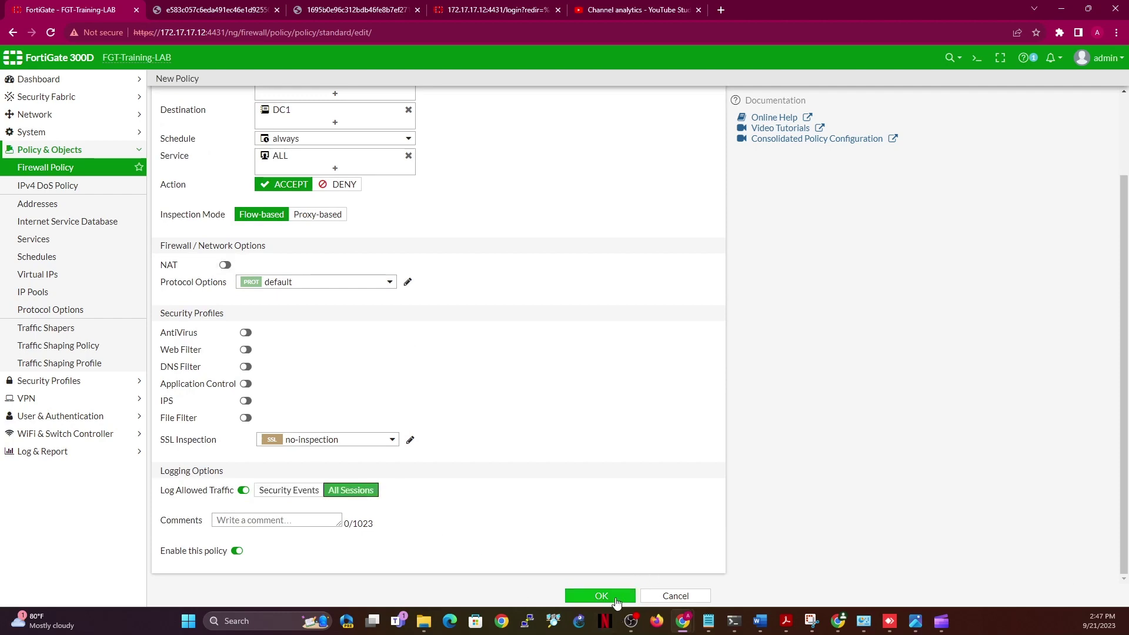
left_click(613, 596)
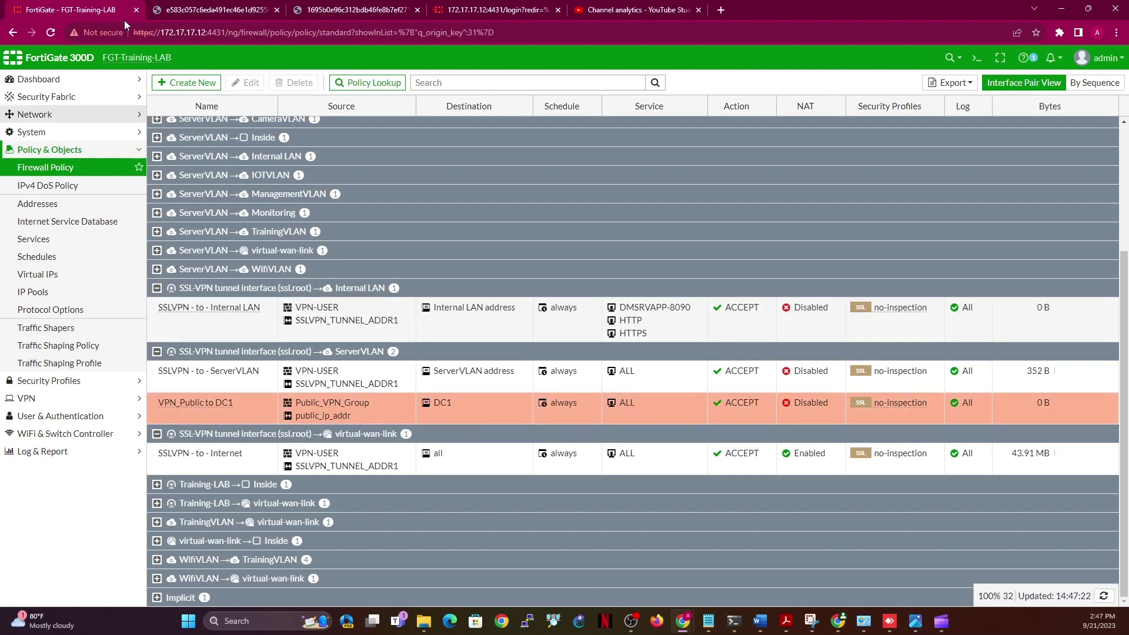
Start a new policy, then cancel the empty form
left_click(195, 87)
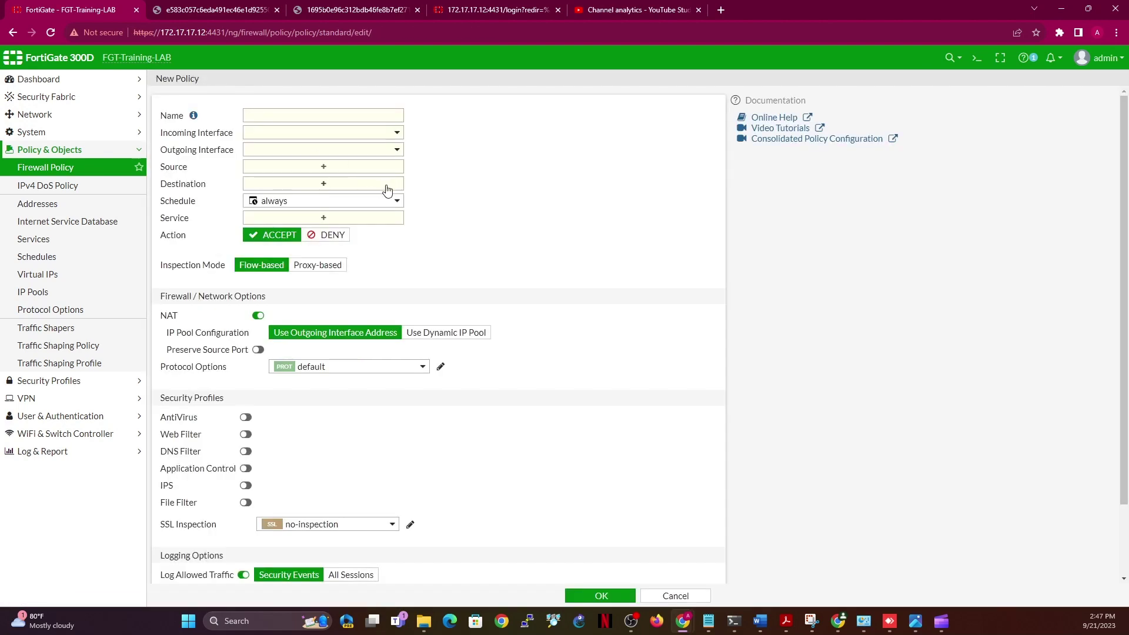
left_click(327, 108)
left_click(696, 595)
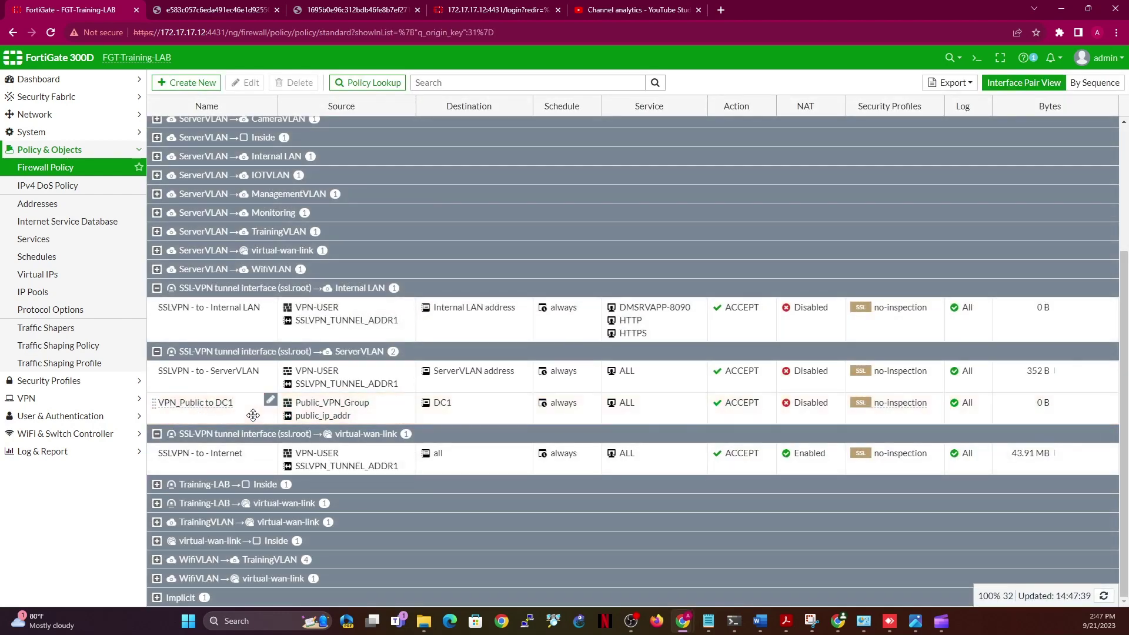
Copy the VPN_Public to DC1 policy, paste it below the original, and open the copy
right_click(250, 411)
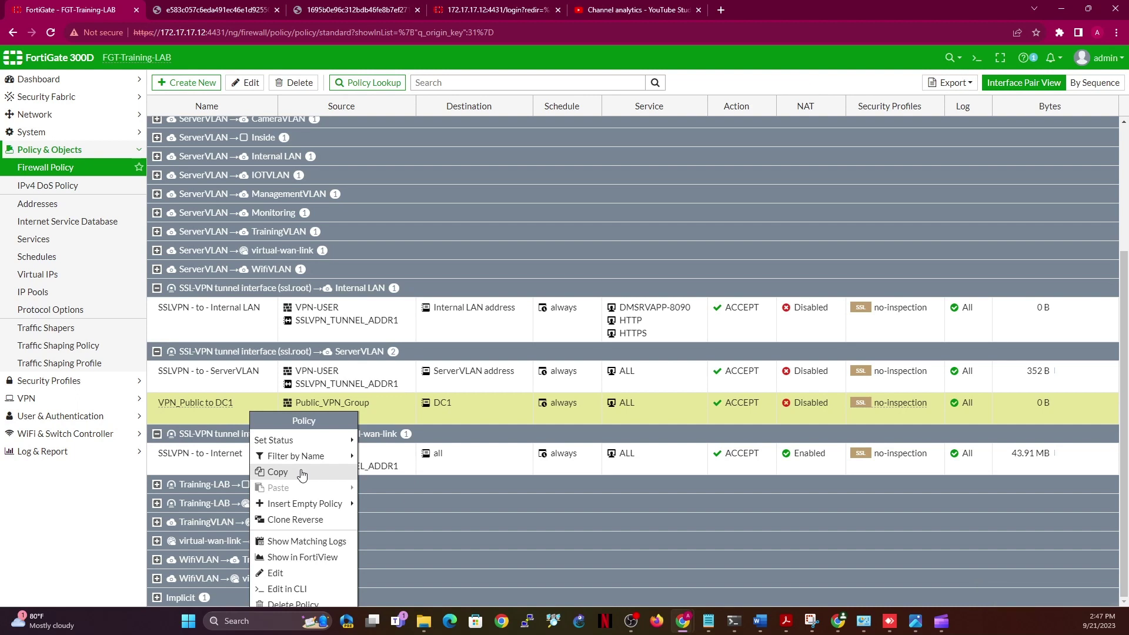
mouse_move(294, 440)
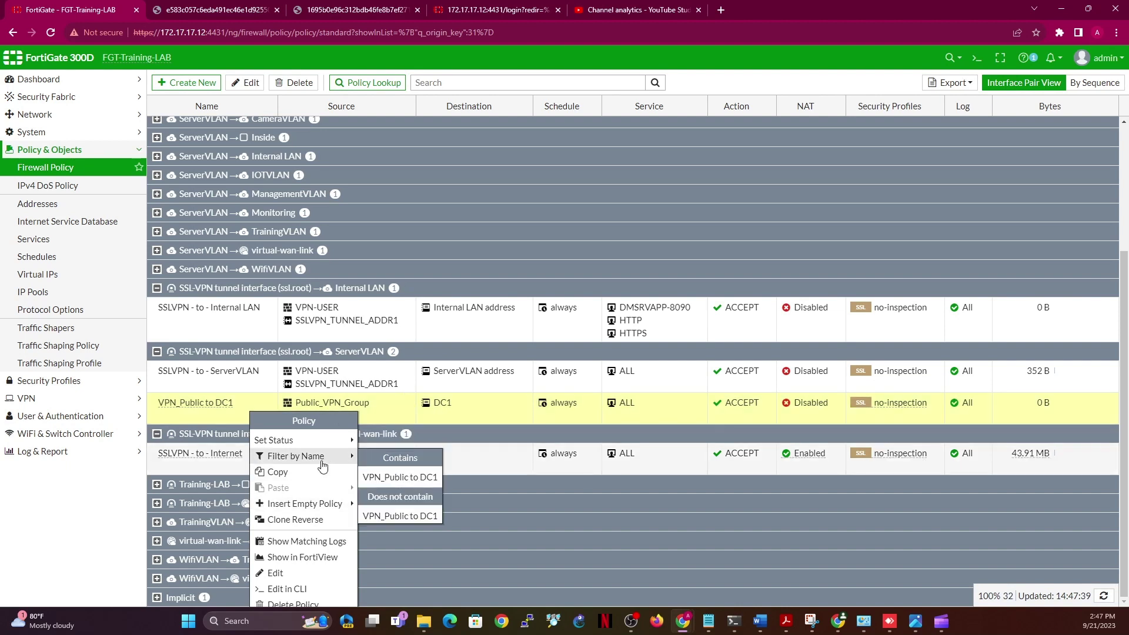
left_click(323, 477)
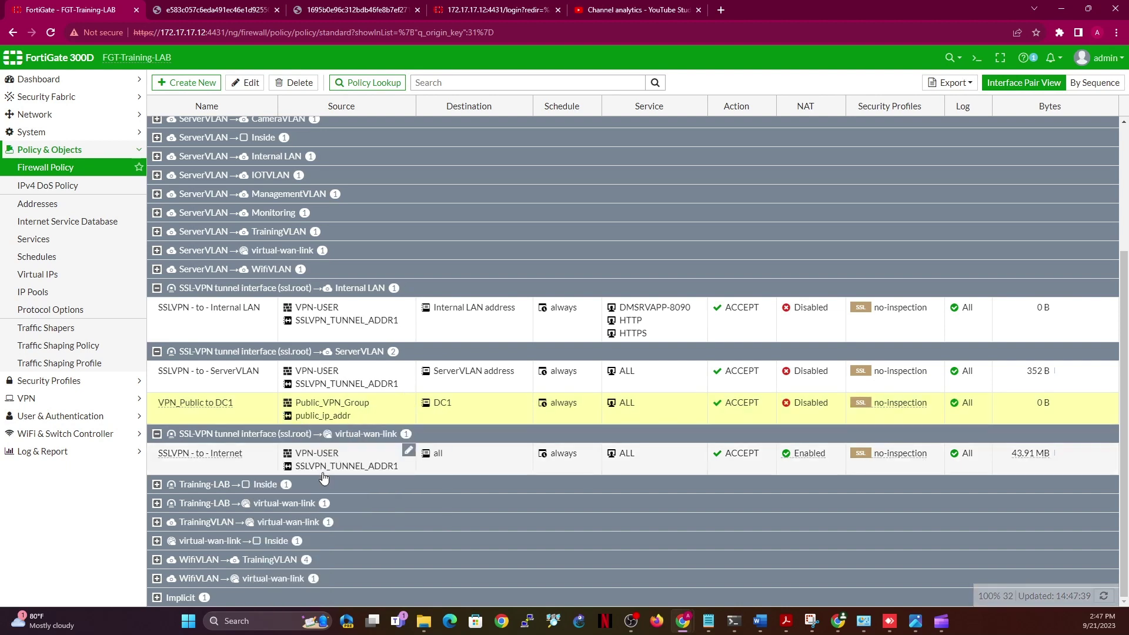
right_click(252, 413)
mouse_move(303, 491)
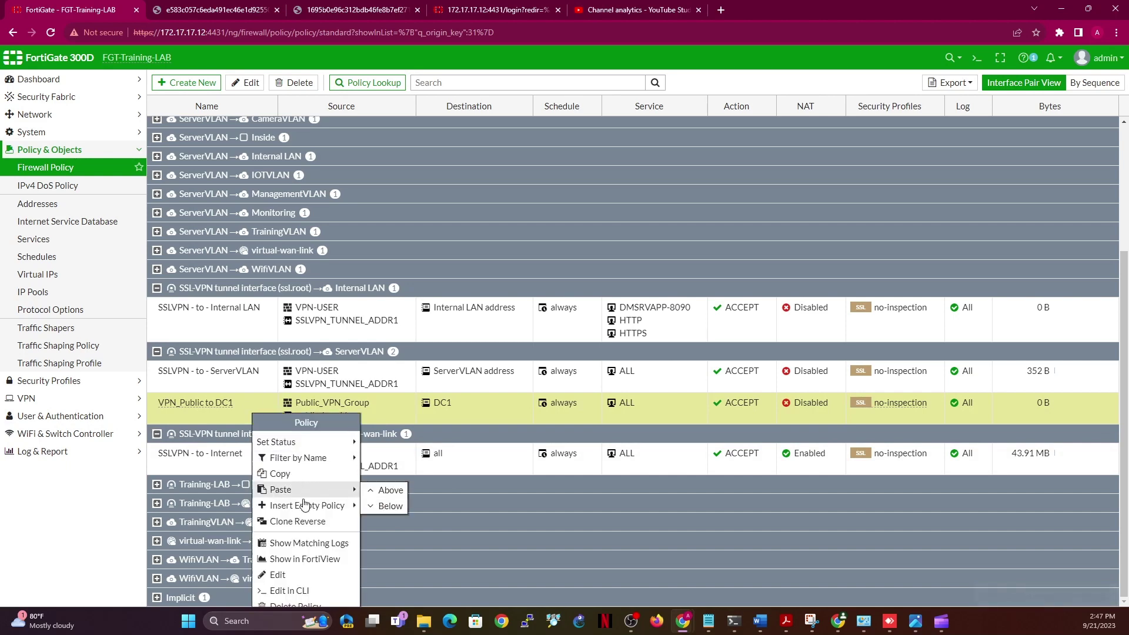
left_click(389, 507)
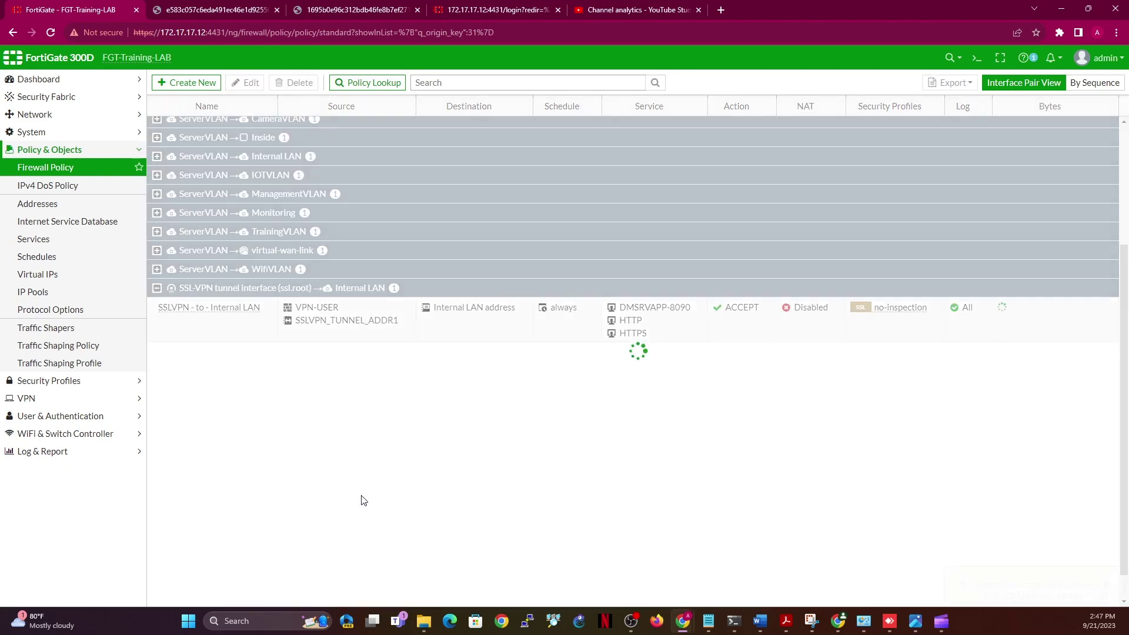
double_click(233, 432)
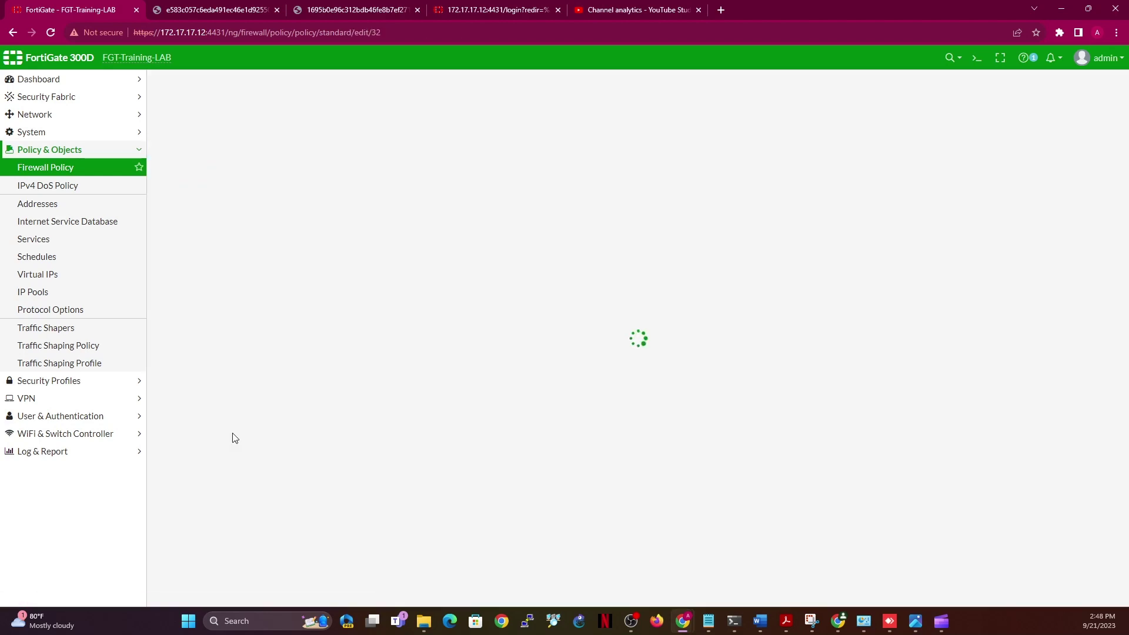
Rename the copy 'PublicVPN to Internet' and set its outgoing interface to virtual-wan-link
left_click(326, 114)
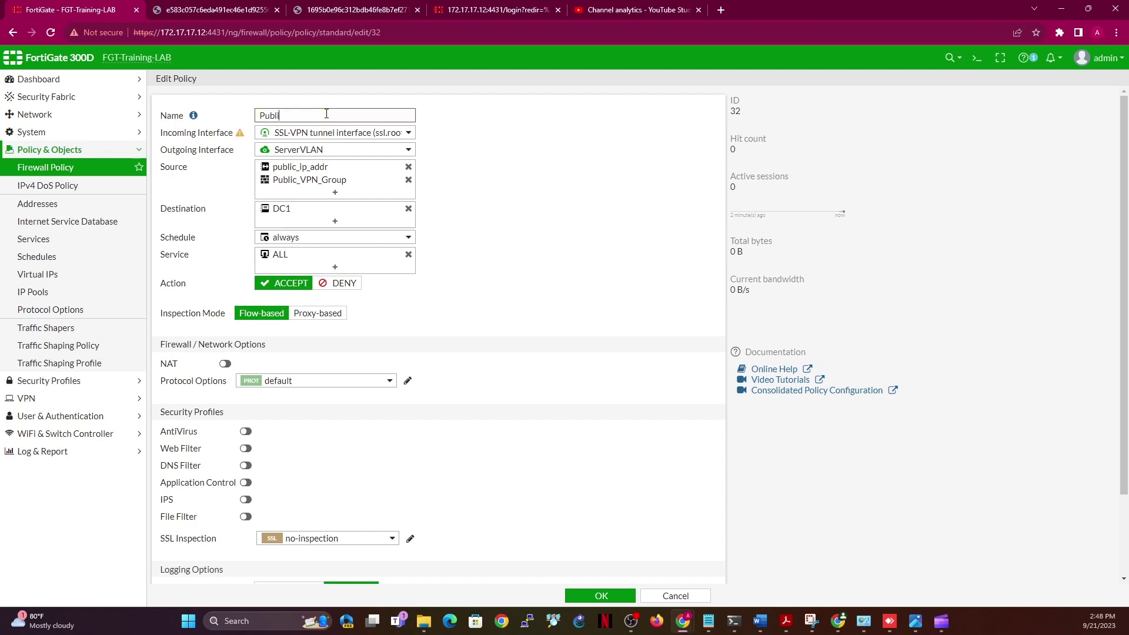
type("PublicVPN to Internet")
left_click(408, 150)
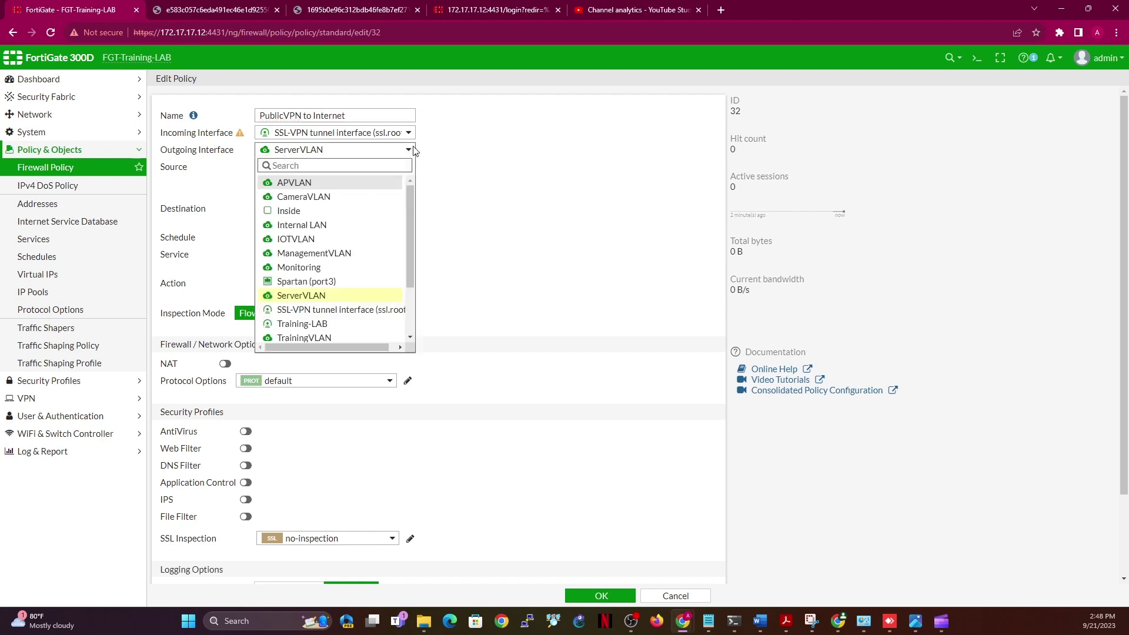
scroll(410, 320, "down", 2)
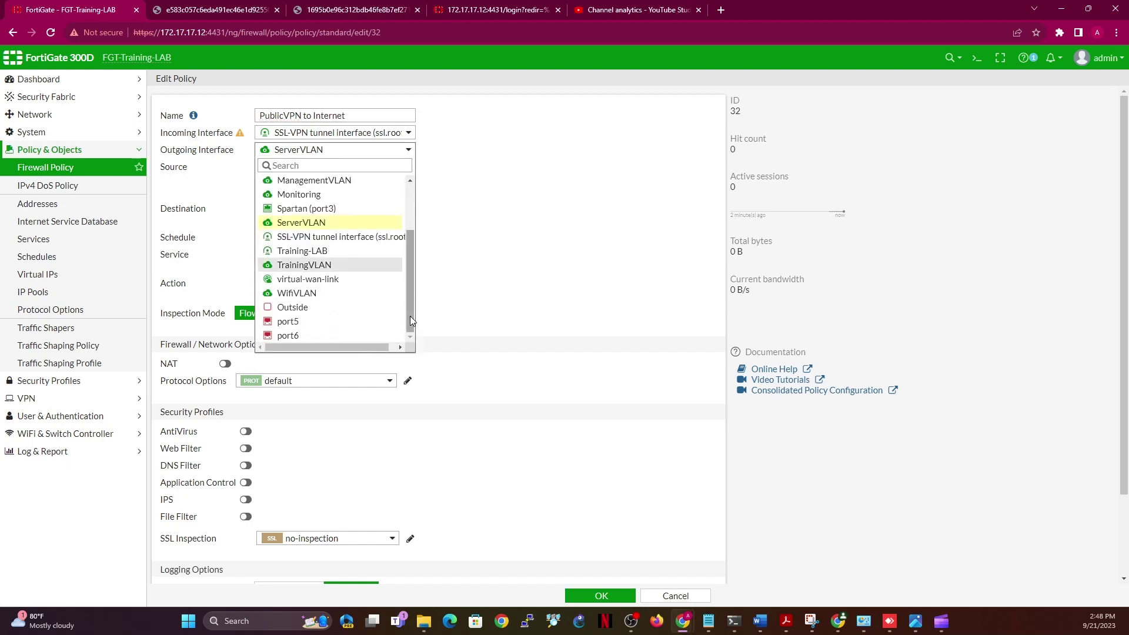
left_click(304, 279)
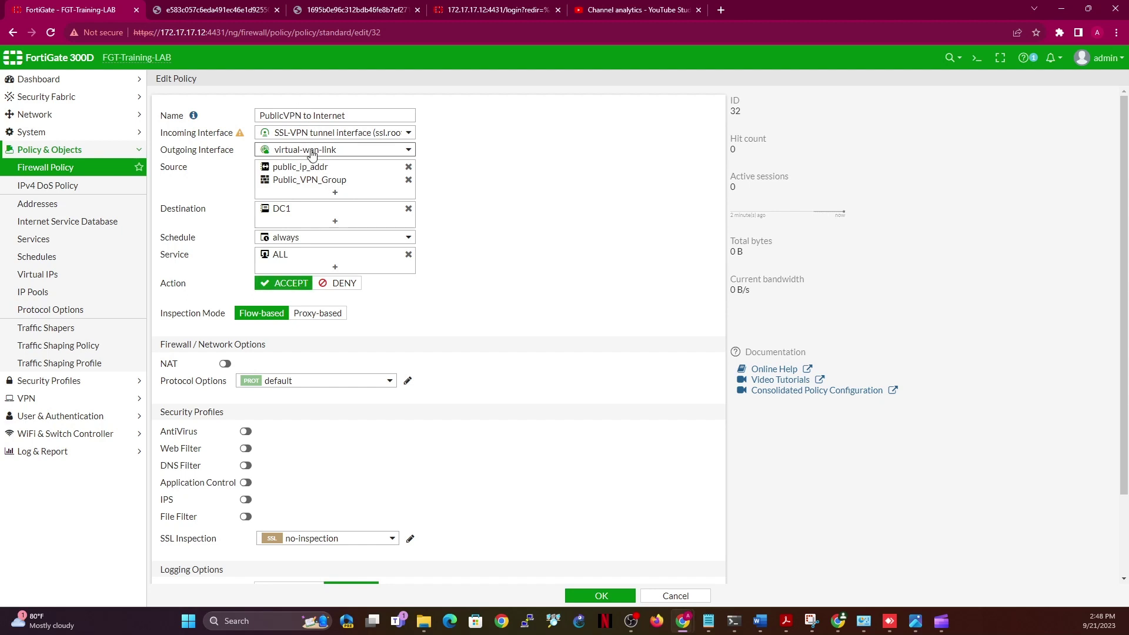
Swap destination DC1 for all, turn NAT on, delete the copied comment, enable the policy and save
left_click(335, 221)
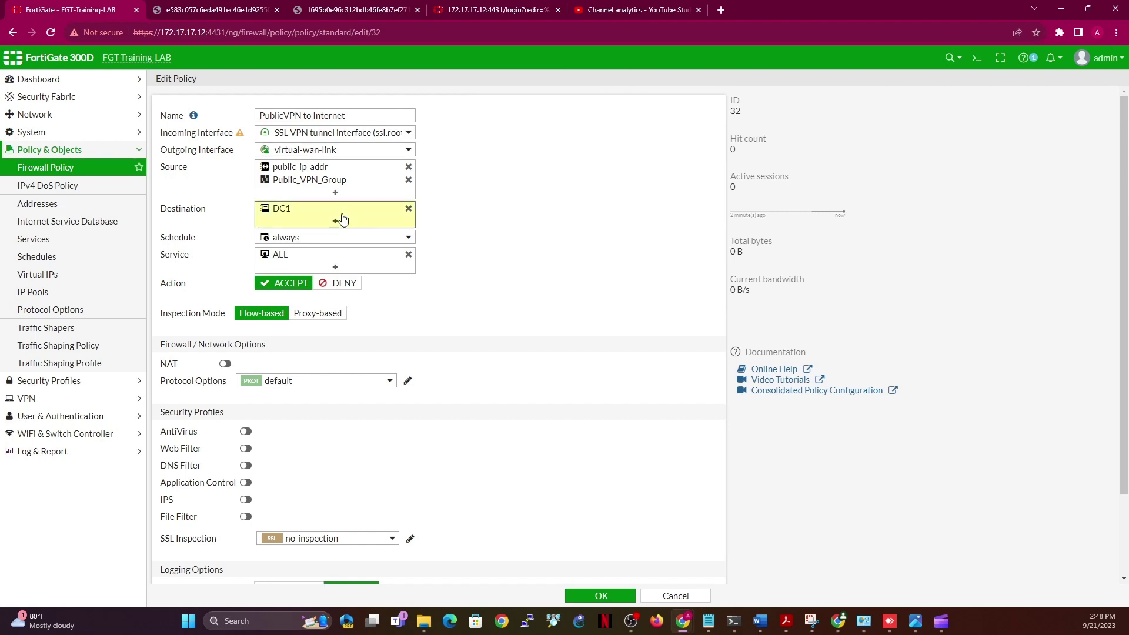
left_click(589, 170)
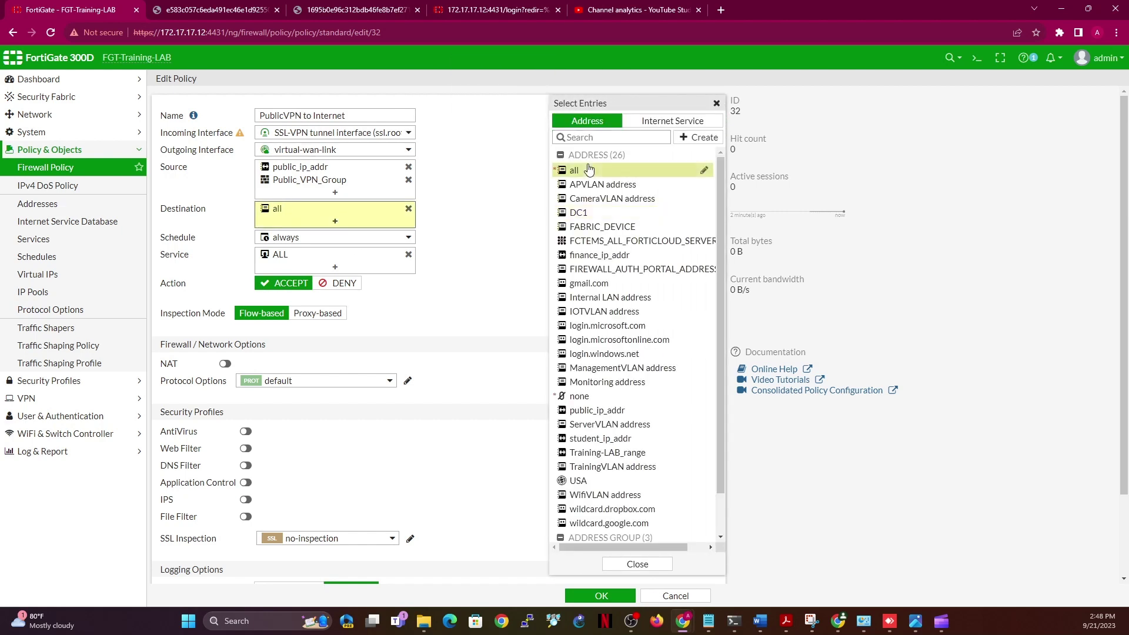
left_click(477, 268)
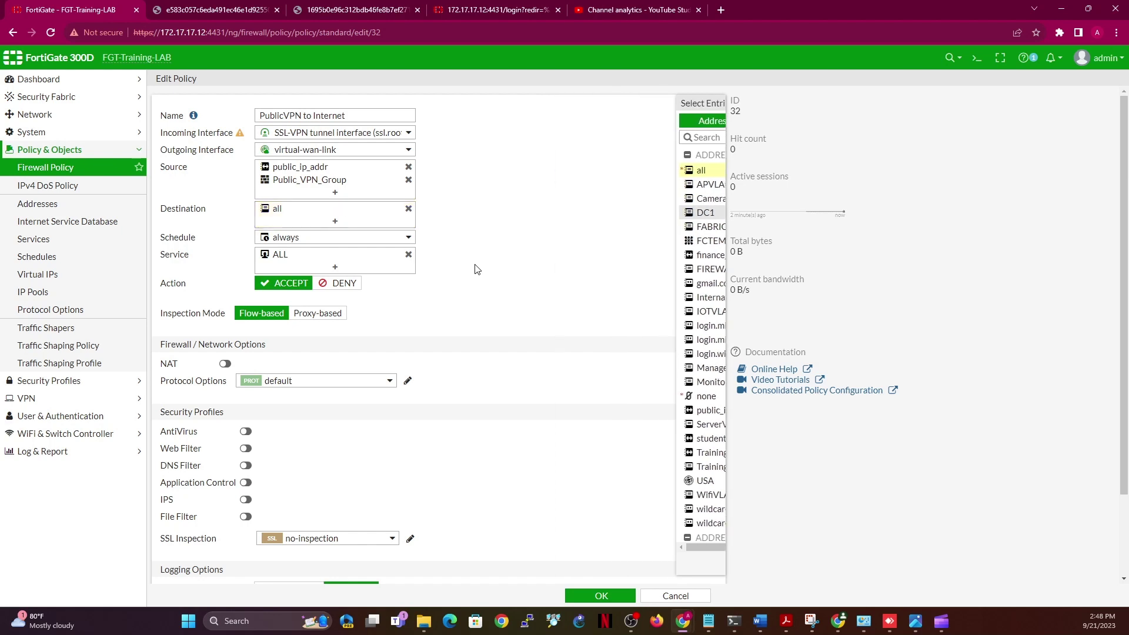
left_click(225, 364)
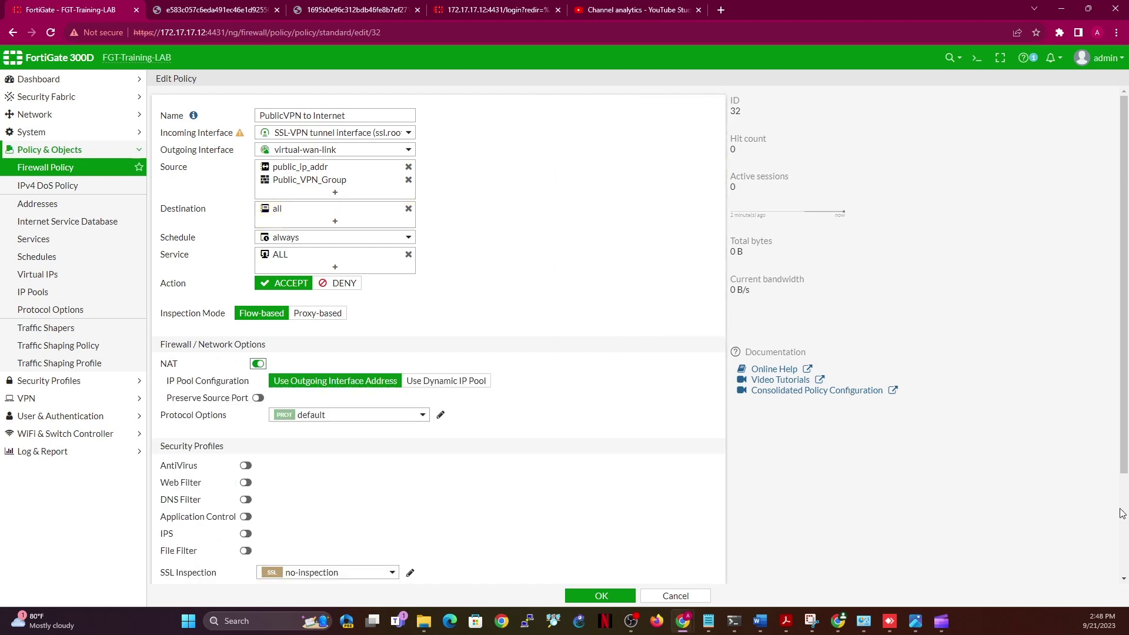
scroll(1127, 519, "down", 3)
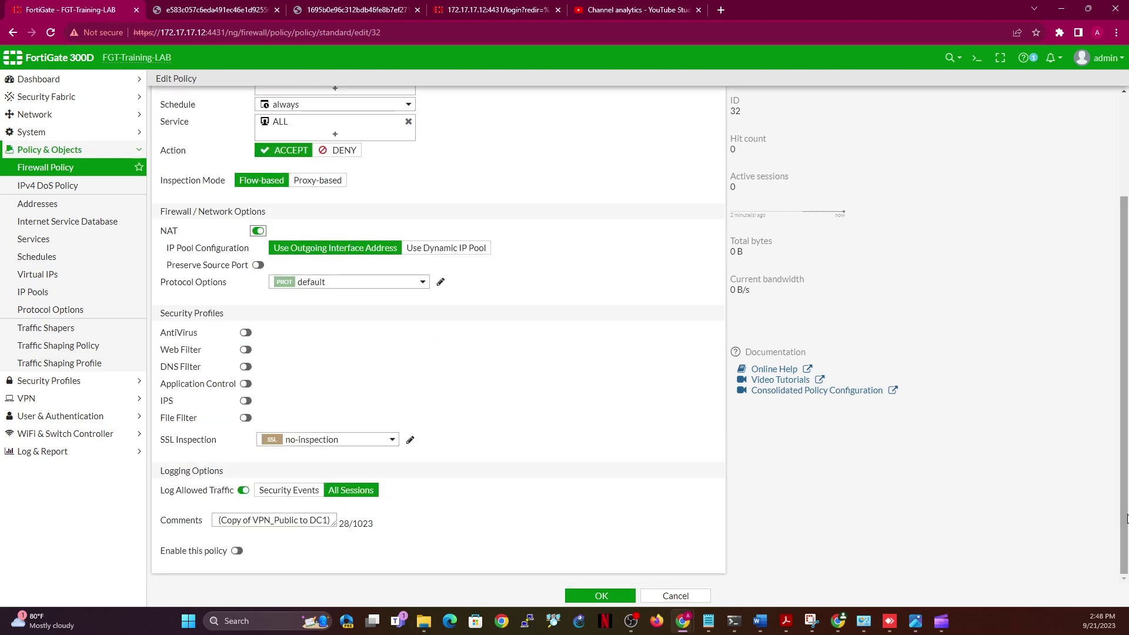
triple_click(277, 524)
key("BackSpace")
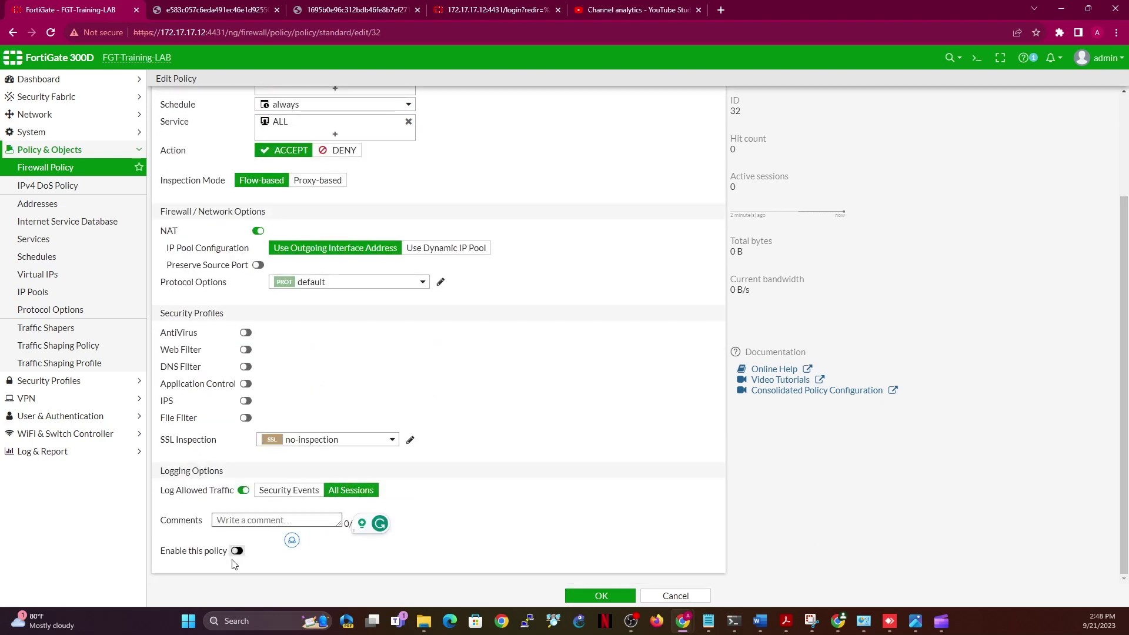
left_click(237, 551)
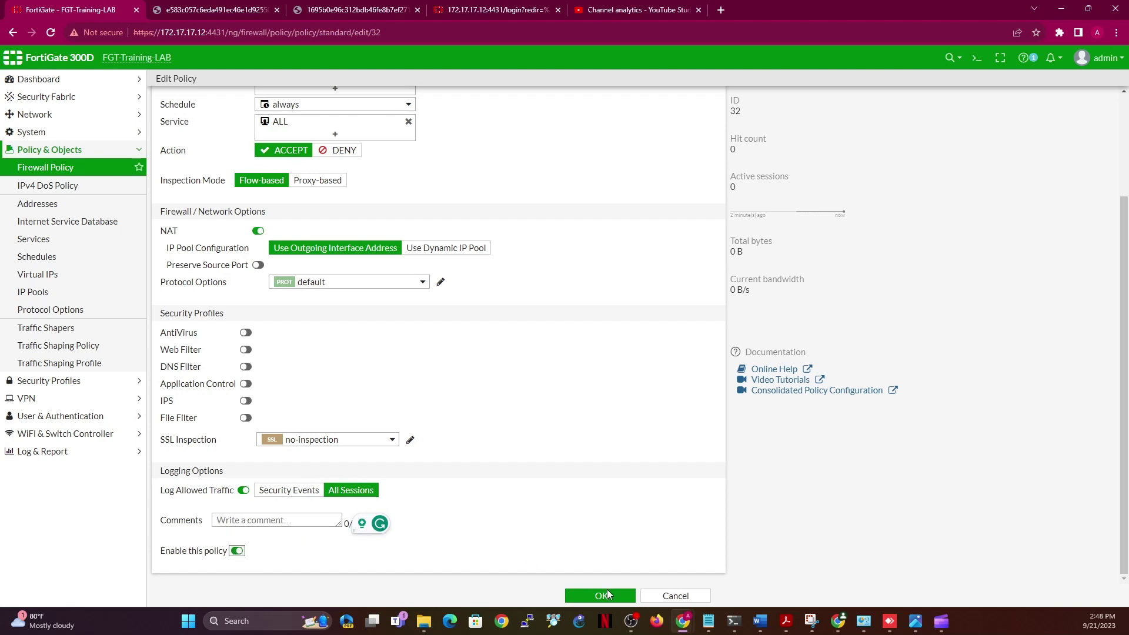
left_click(608, 594)
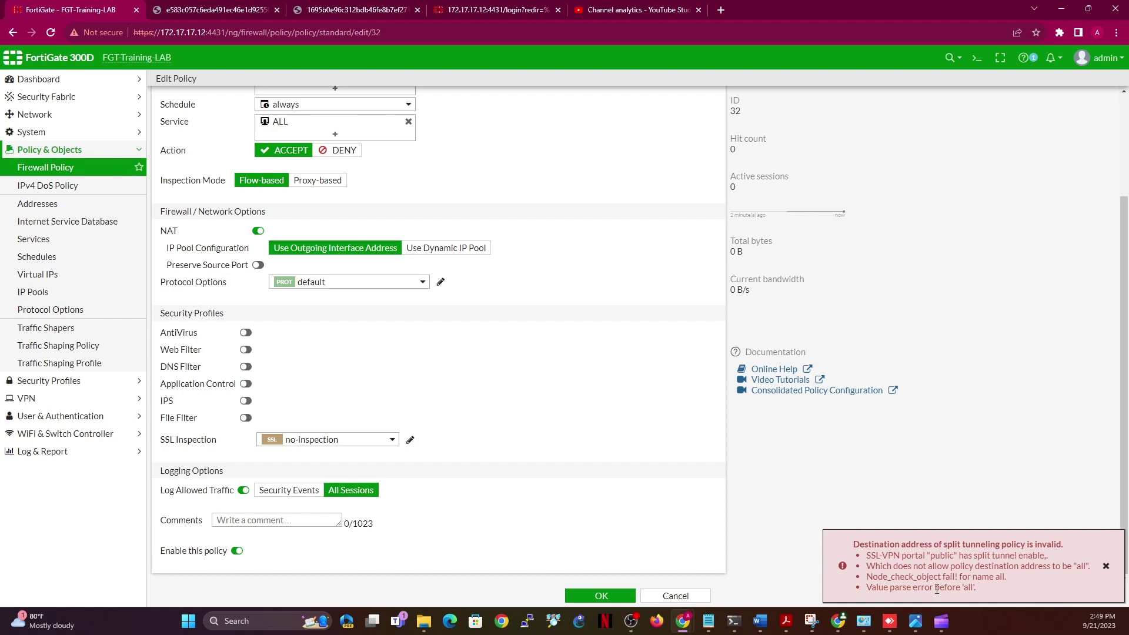
Switch the PublicVPN to Internet destination back to DC1 and save the policy
scroll(1127, 173, "up", 3)
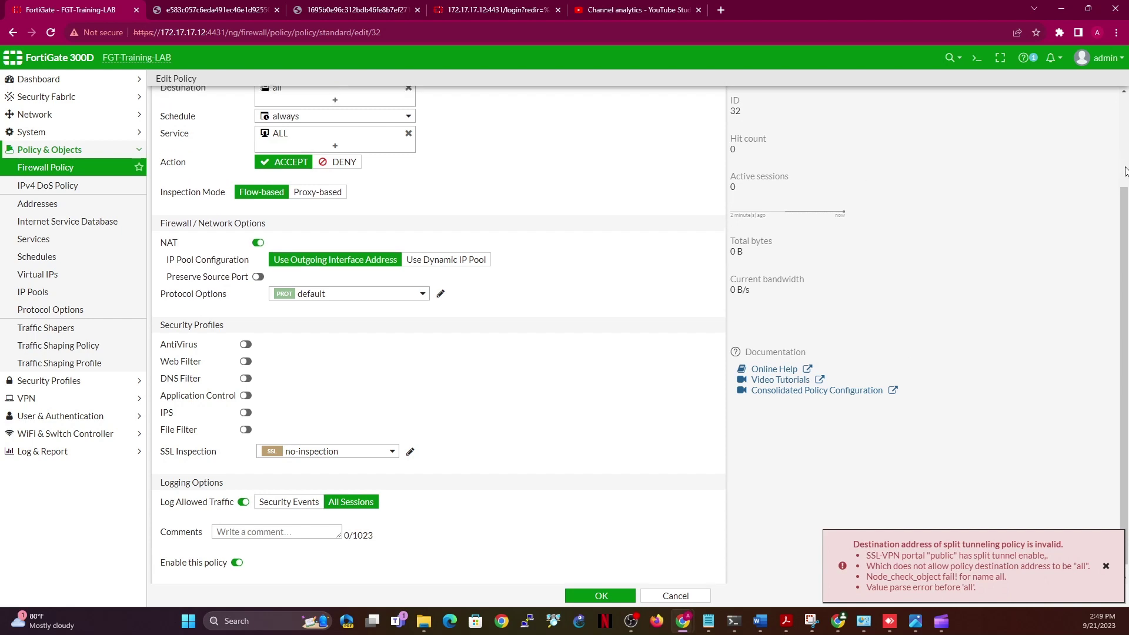
left_click(340, 217)
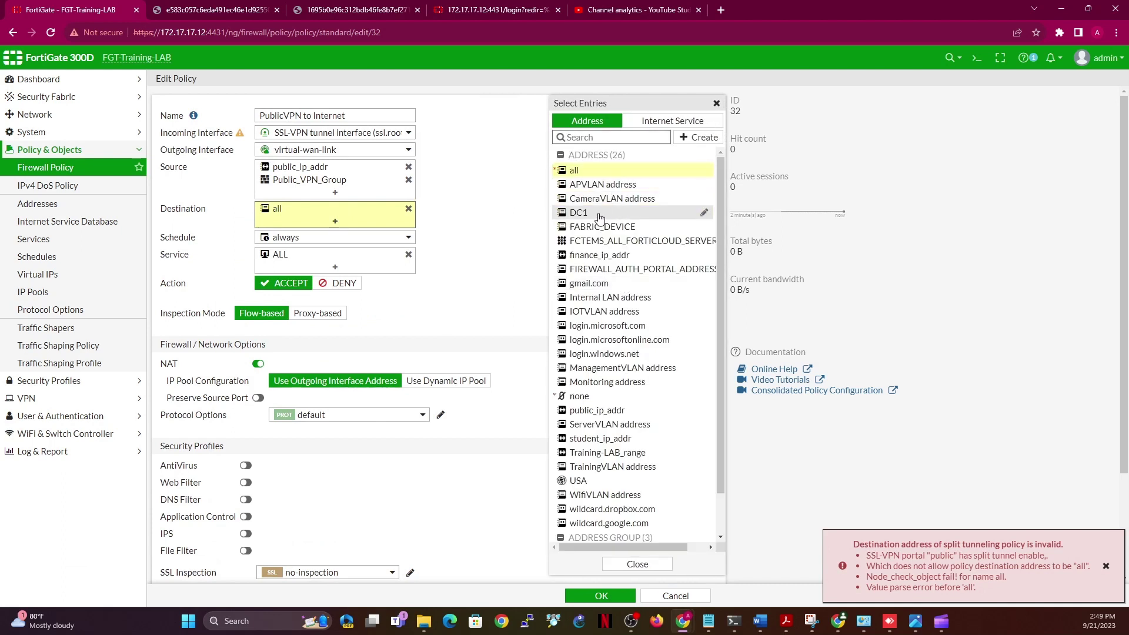
left_click(580, 214)
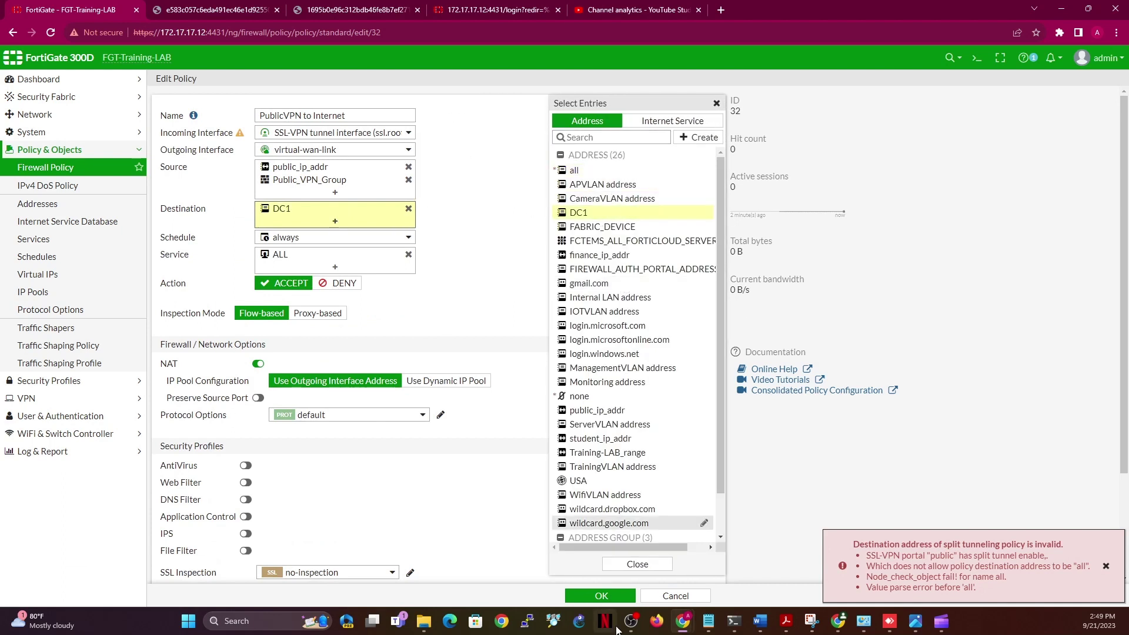
left_click(615, 596)
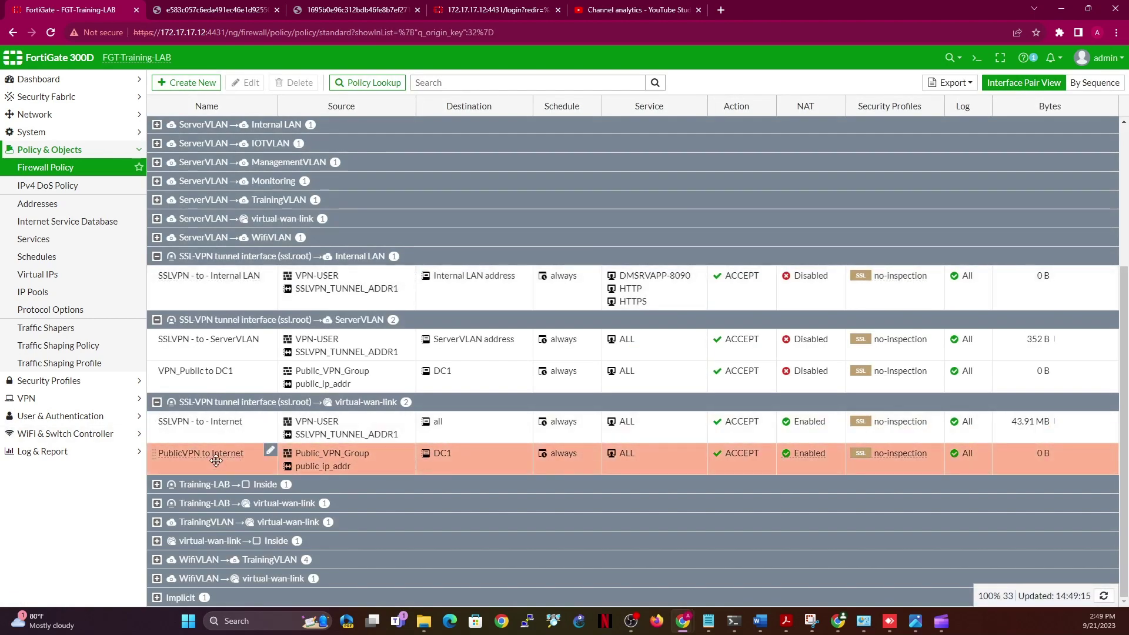
Turn off split tunneling on the public SSL-VPN portal and save it
left_click(62, 403)
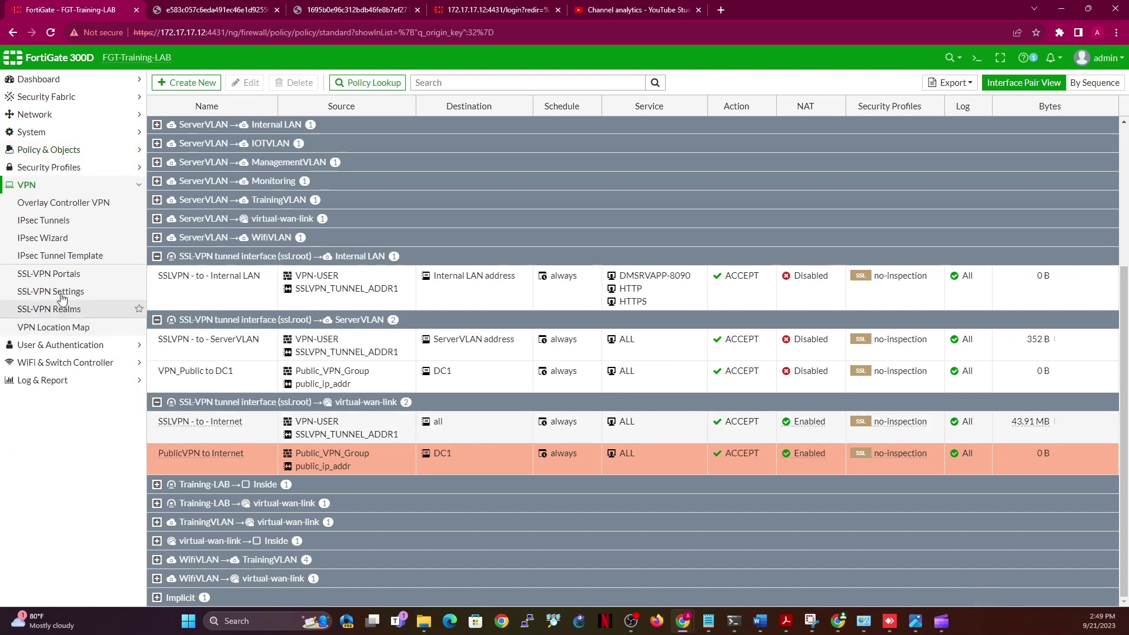
left_click(50, 276)
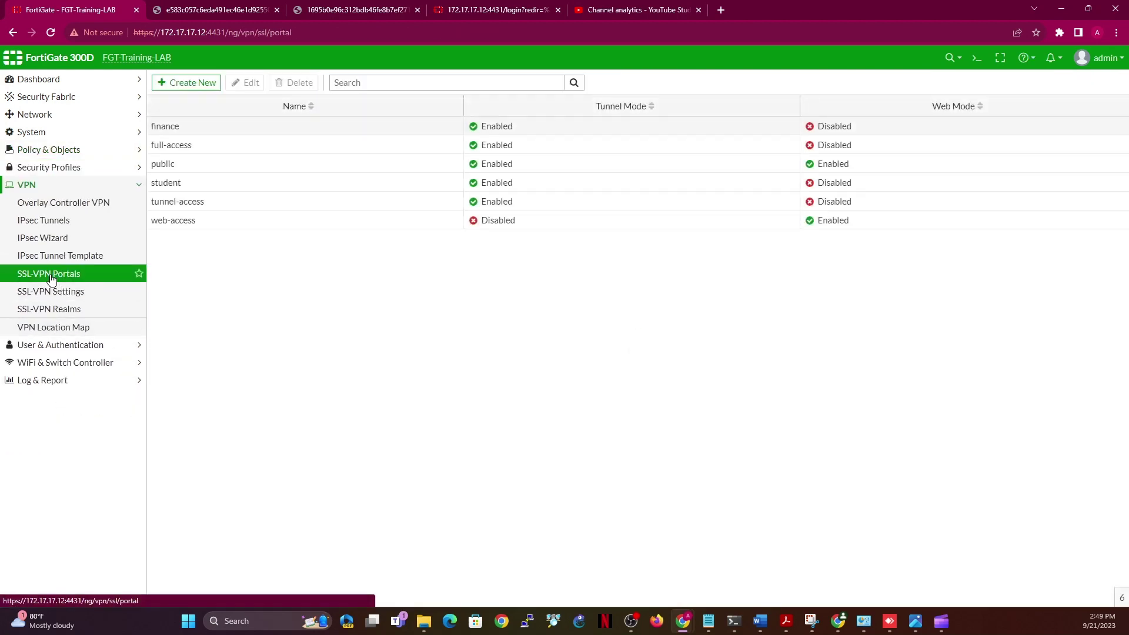
double_click(205, 171)
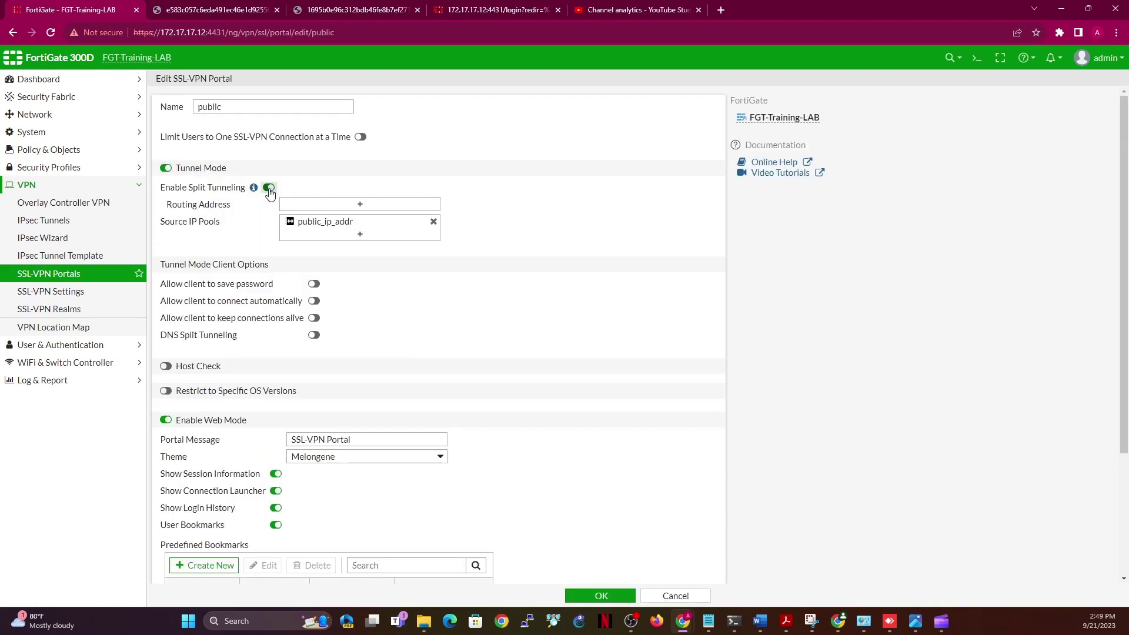
left_click(269, 188)
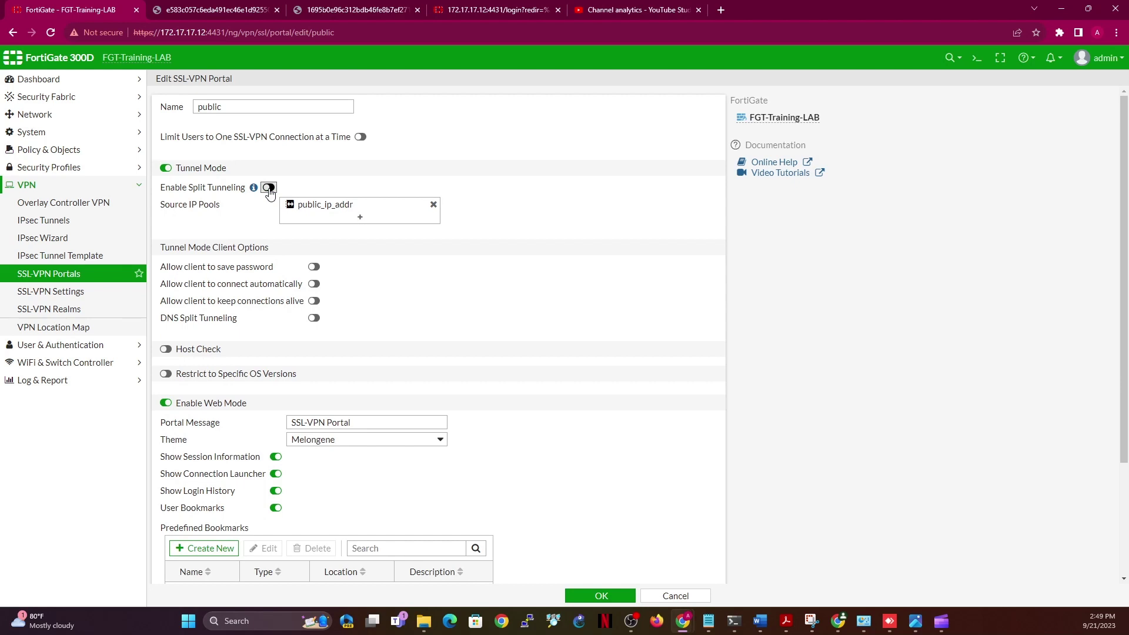
left_click(594, 599)
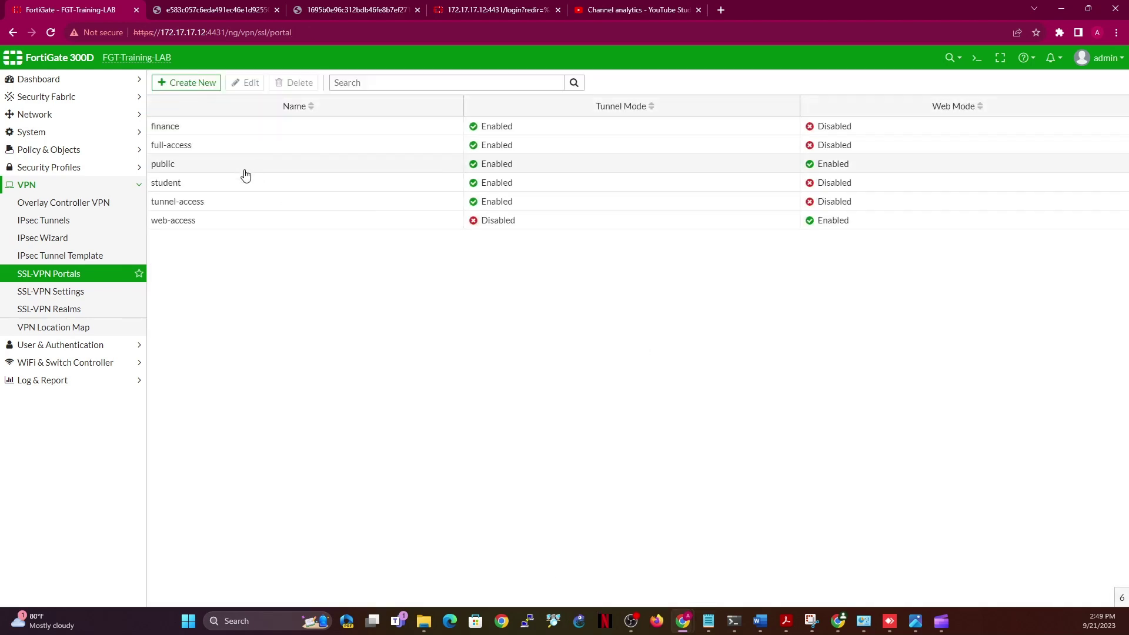
Turn off split tunneling on the student portal, then resave the finance portal unchanged
double_click(247, 184)
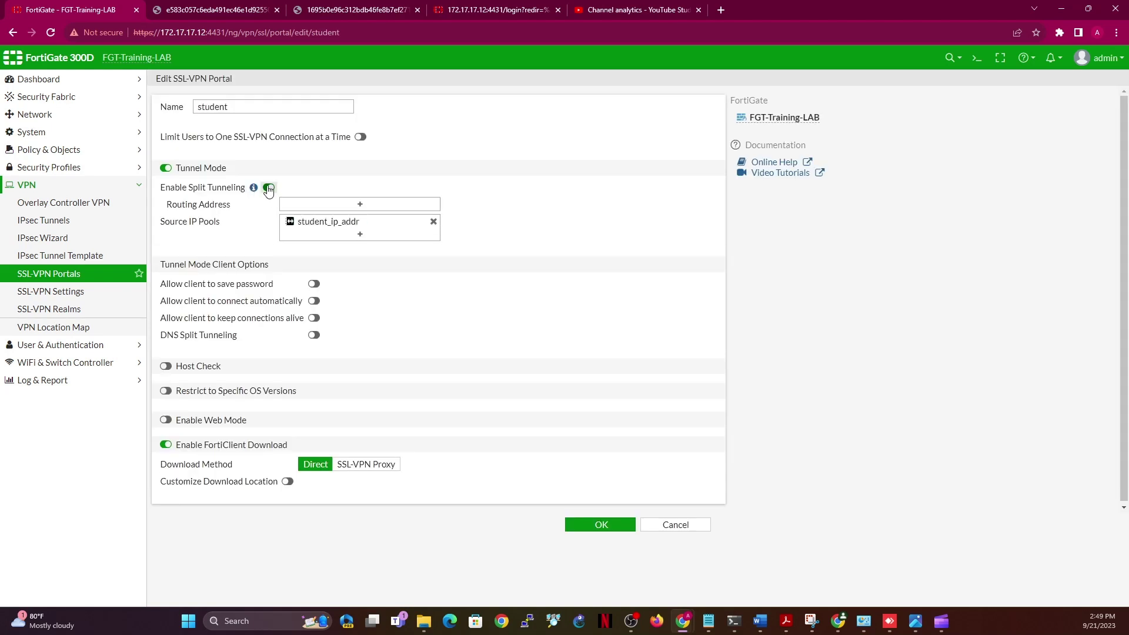
left_click(268, 188)
left_click(589, 524)
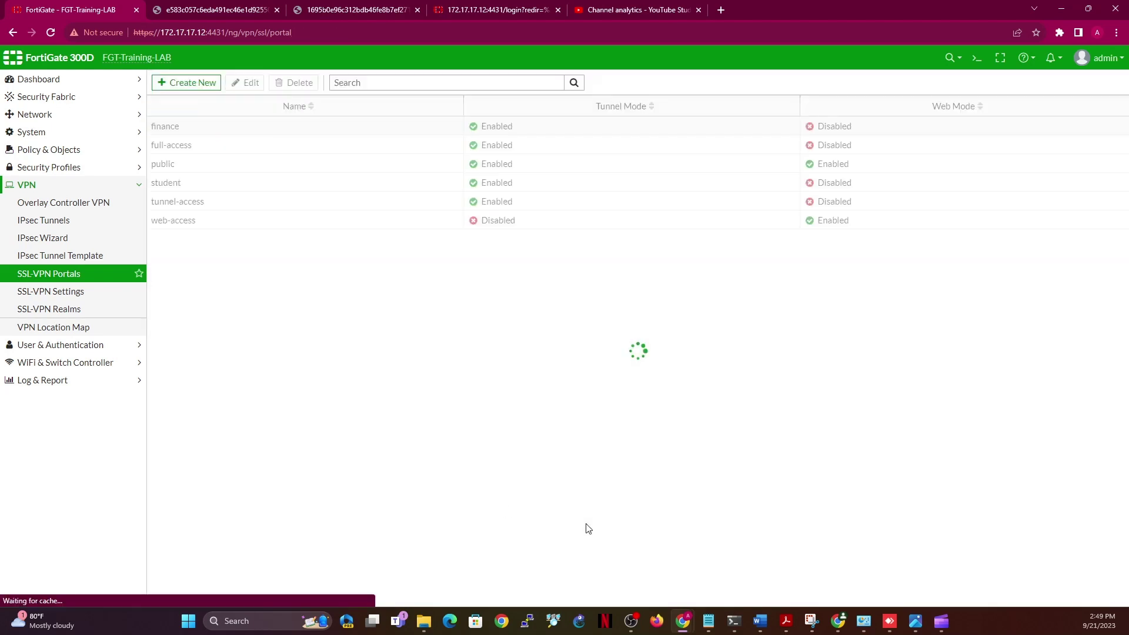
double_click(211, 130)
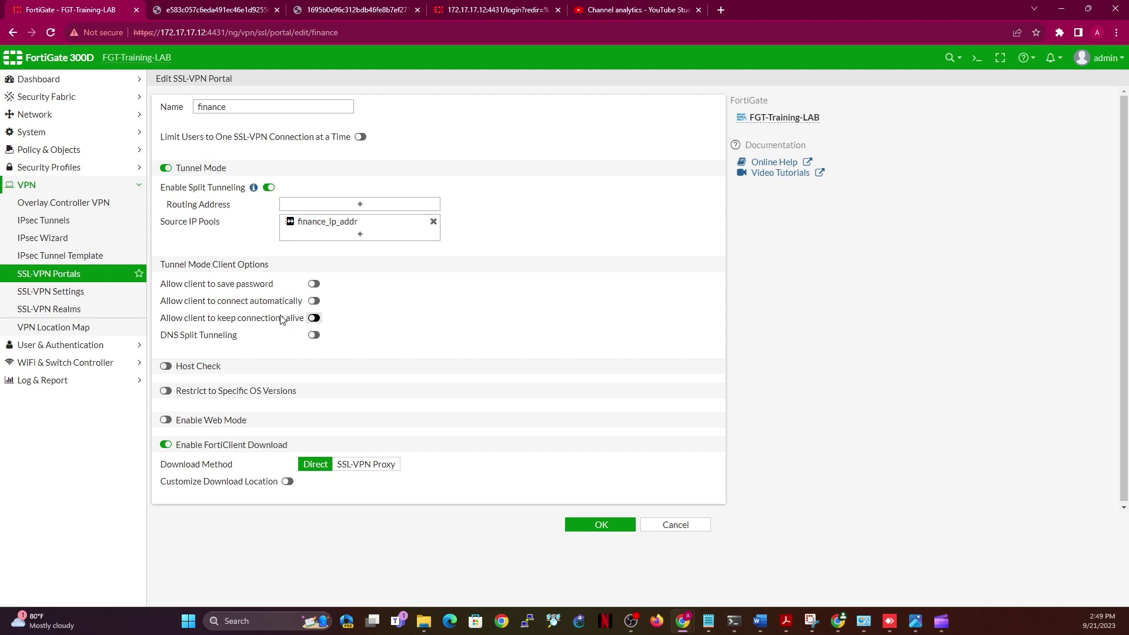
left_click(612, 525)
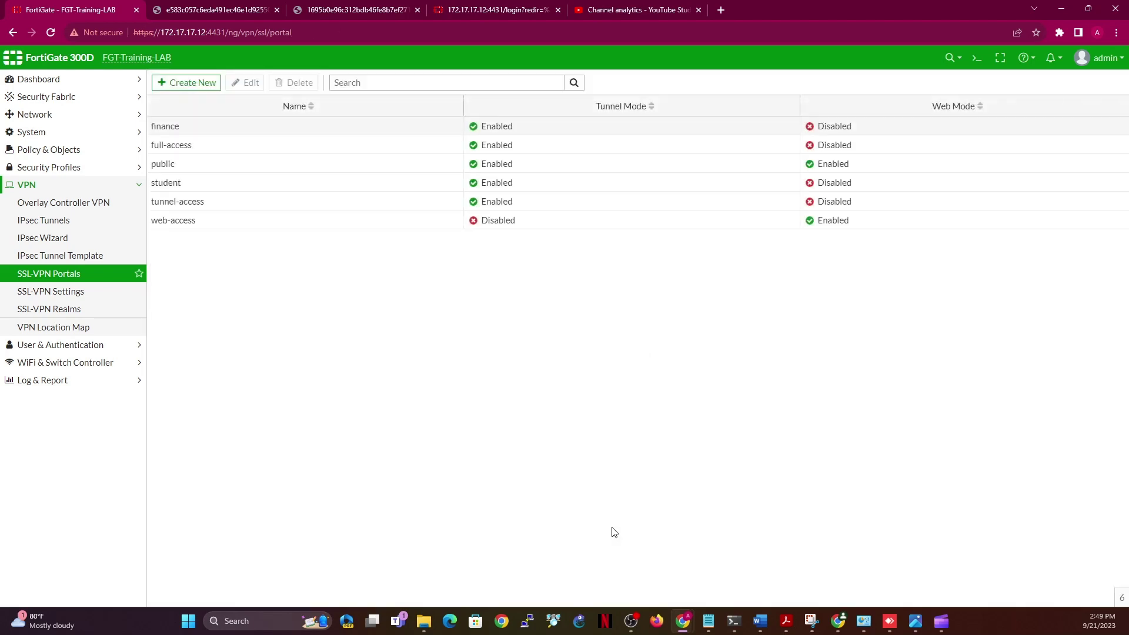
left_click(60, 149)
Rename the PublicVPN to Internet policy to 'VPN_Public to Internet'
left_click(61, 170)
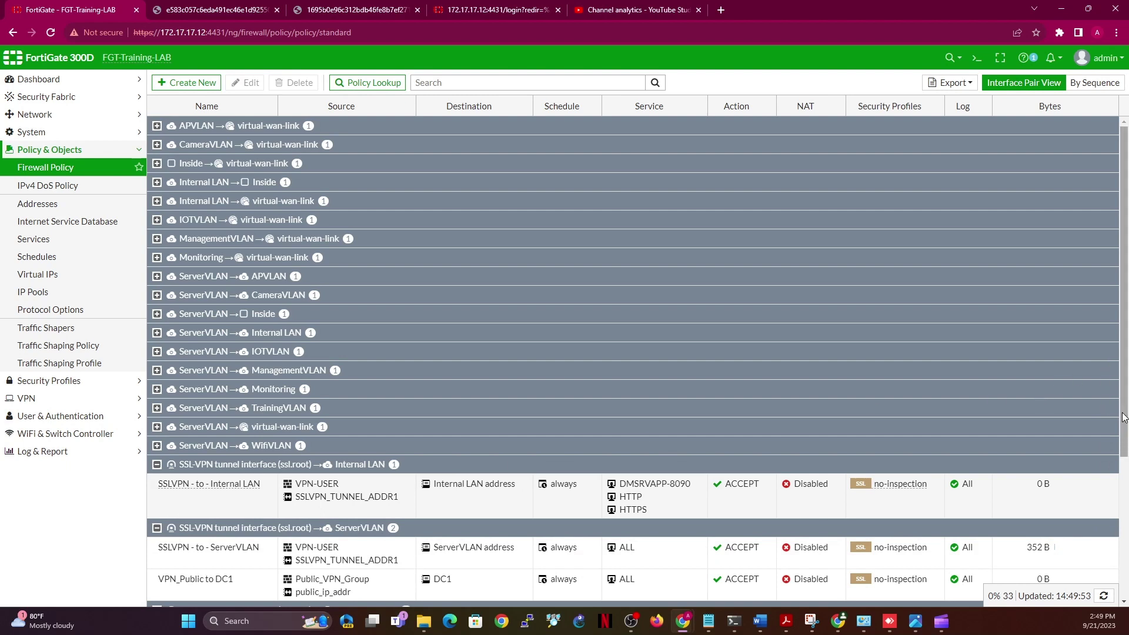
scroll(1123, 417, "down", 3)
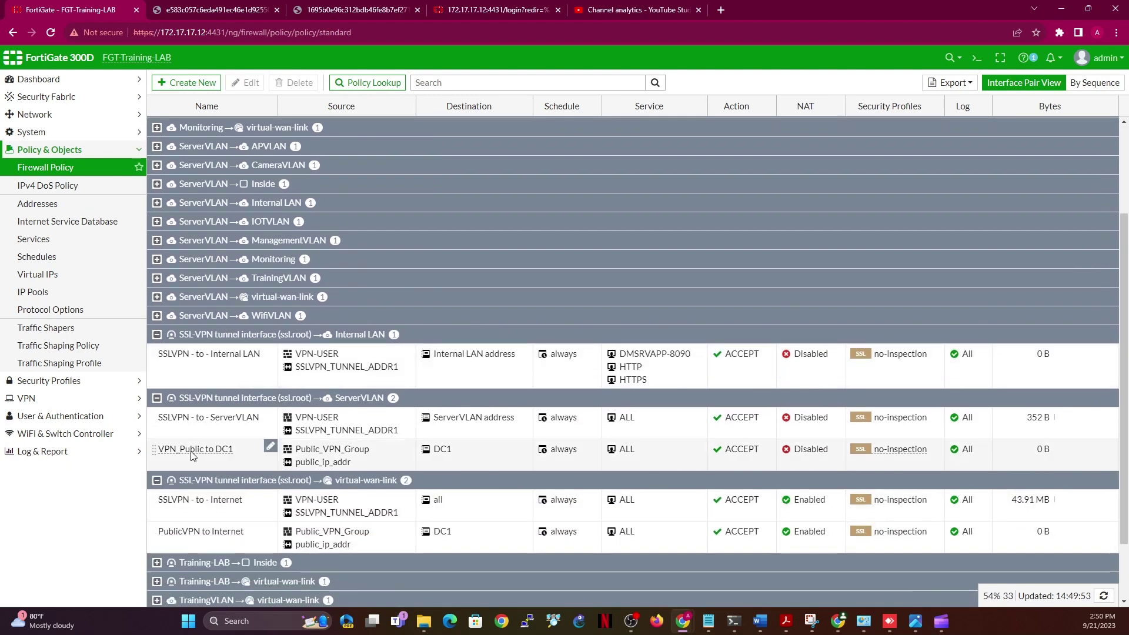
left_click(241, 547)
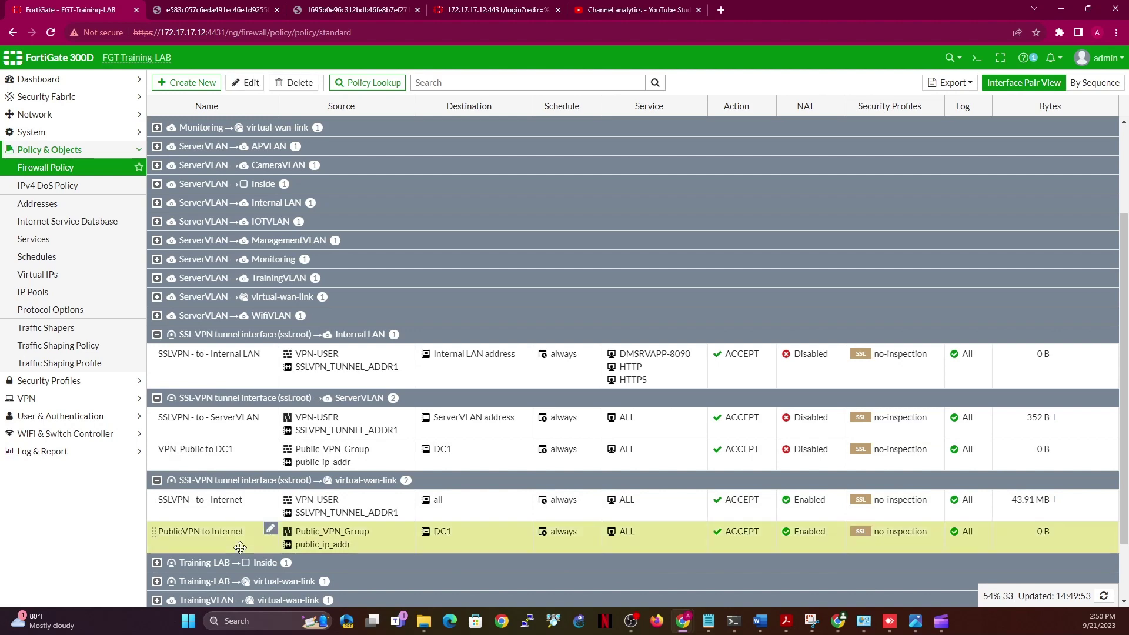
double_click(240, 547)
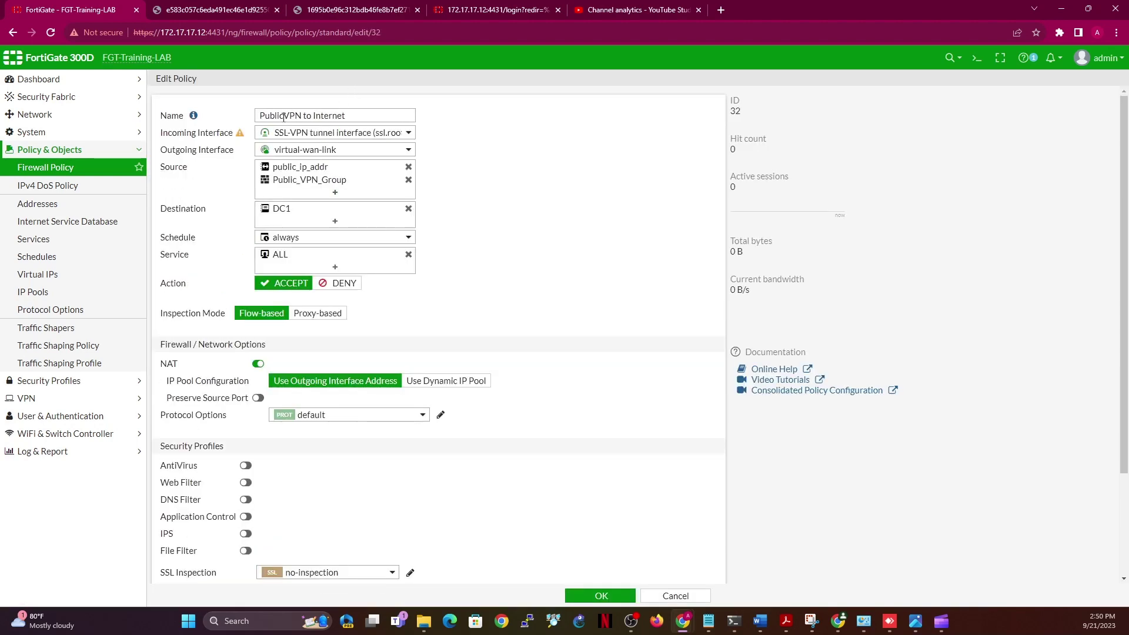
left_click_drag(284, 117, 190, 109)
key("BackSpace")
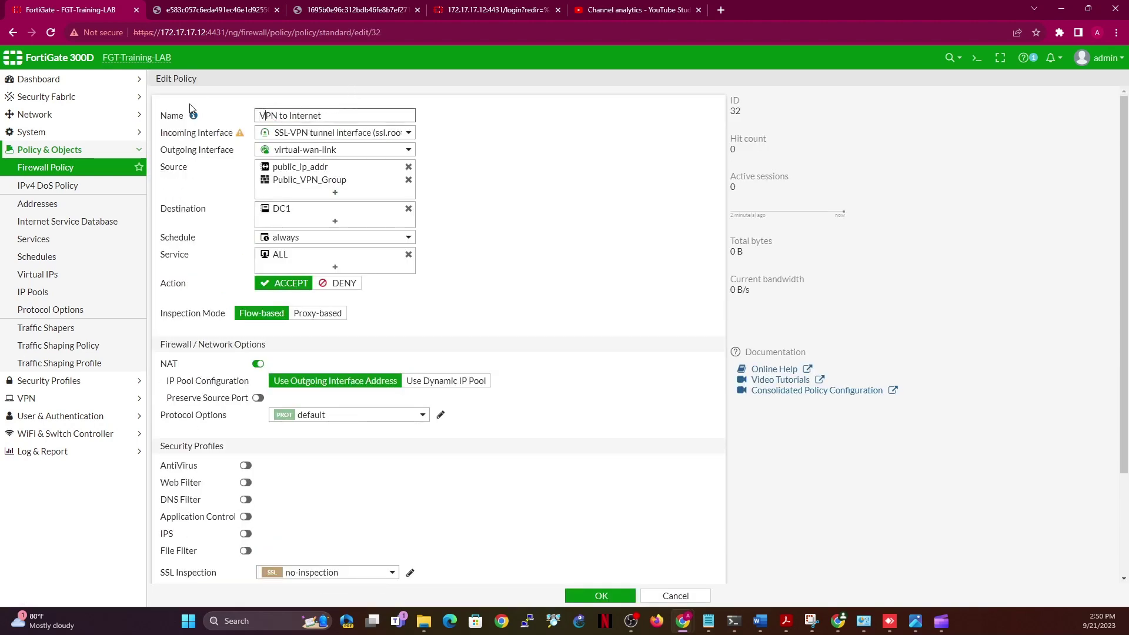
type("_Public")
Replace the destination DC1 with all and save the policy
left_click(408, 209)
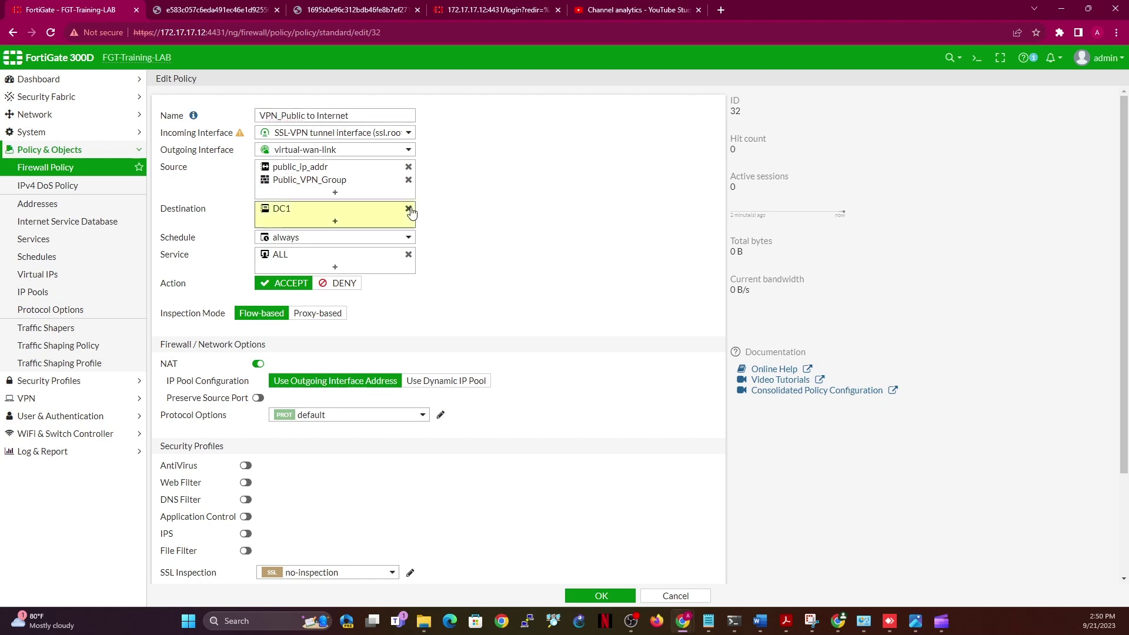
left_click(578, 172)
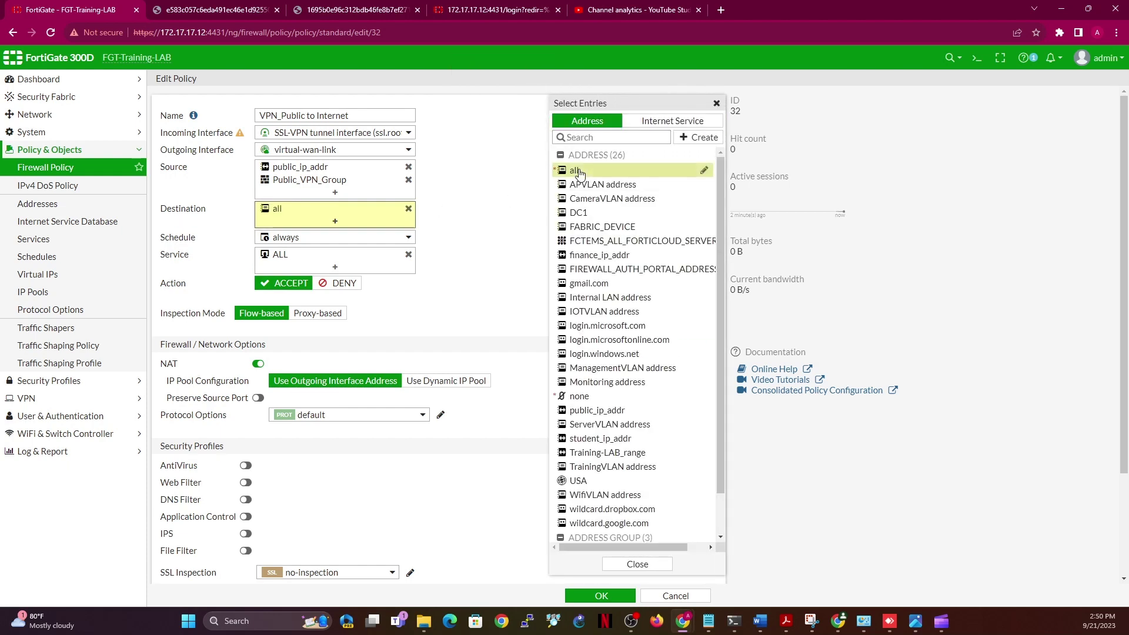
left_click(641, 566)
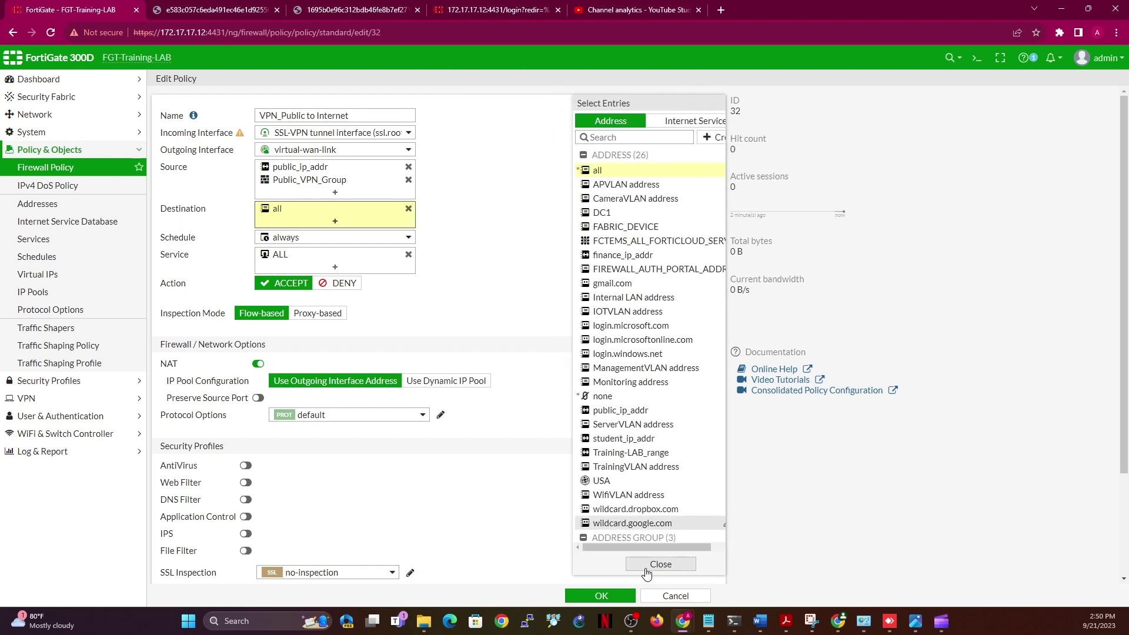
left_click(621, 596)
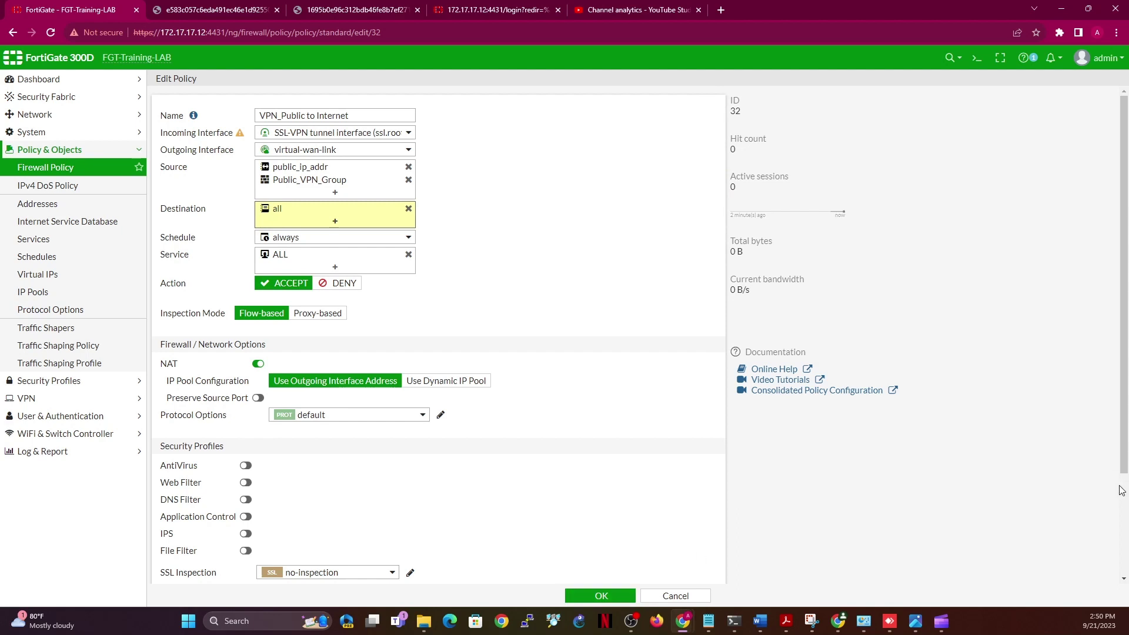
scroll(1000, 541, "down", 3)
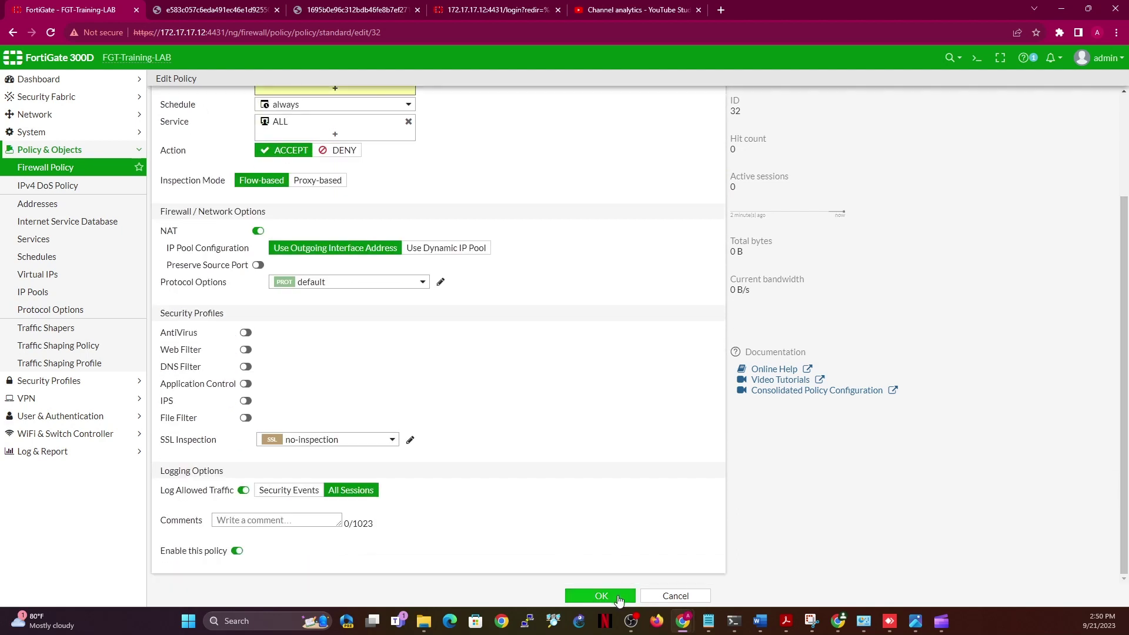
left_click(618, 597)
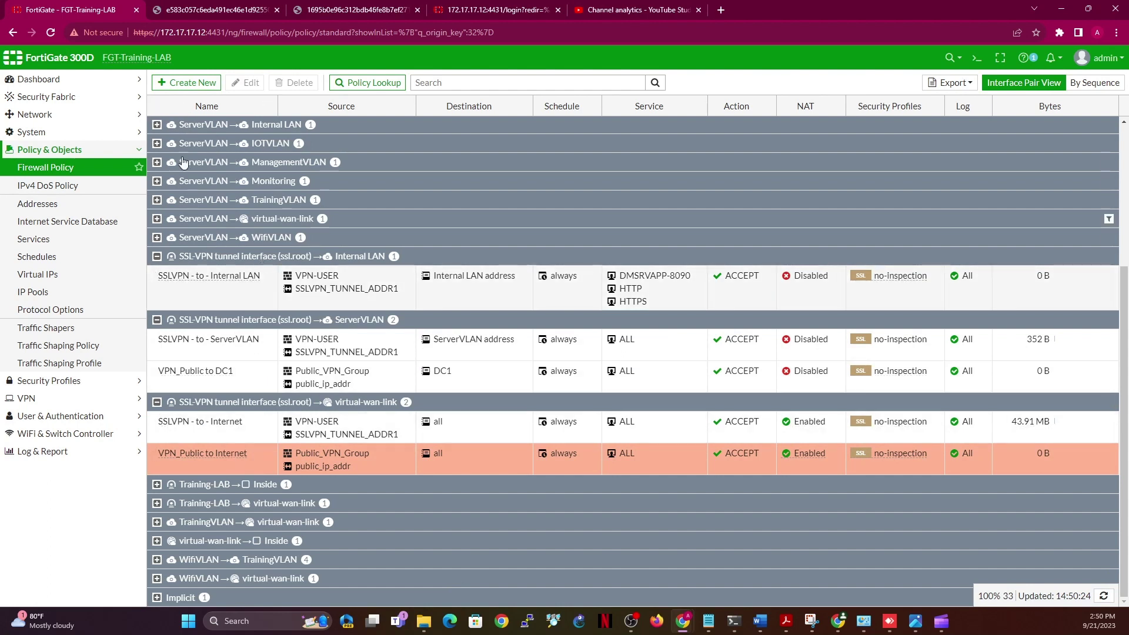
Create a policy named VPN_Finance to Internet from the SSL-VPN tunnel to virtual-wan-link
left_click(176, 83)
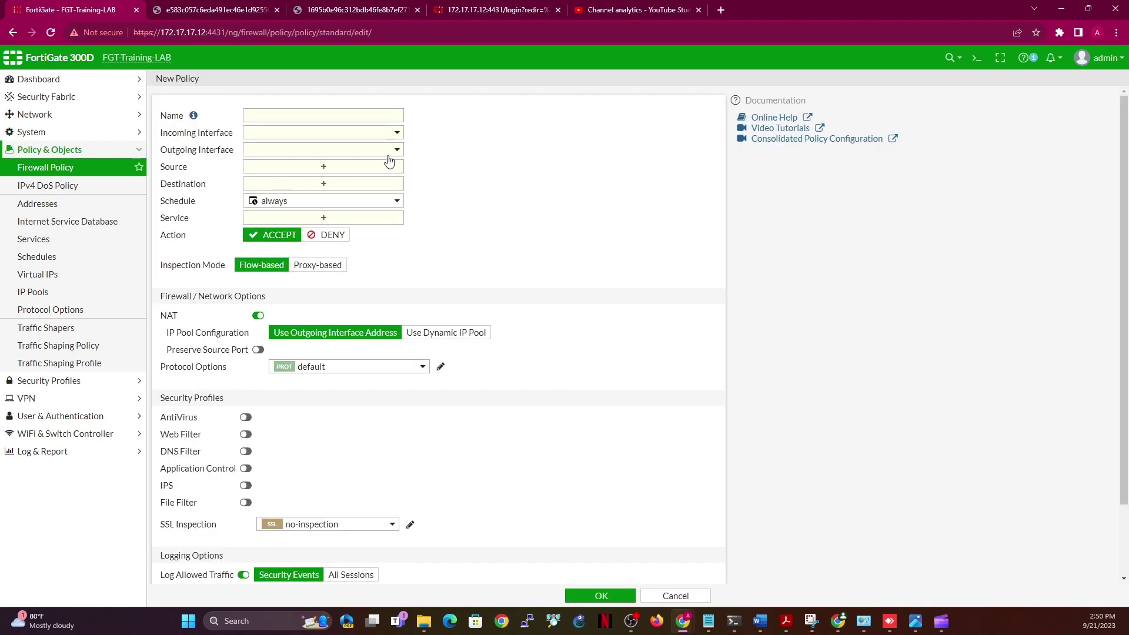
left_click(334, 112)
type("VPN_Finance to Internet")
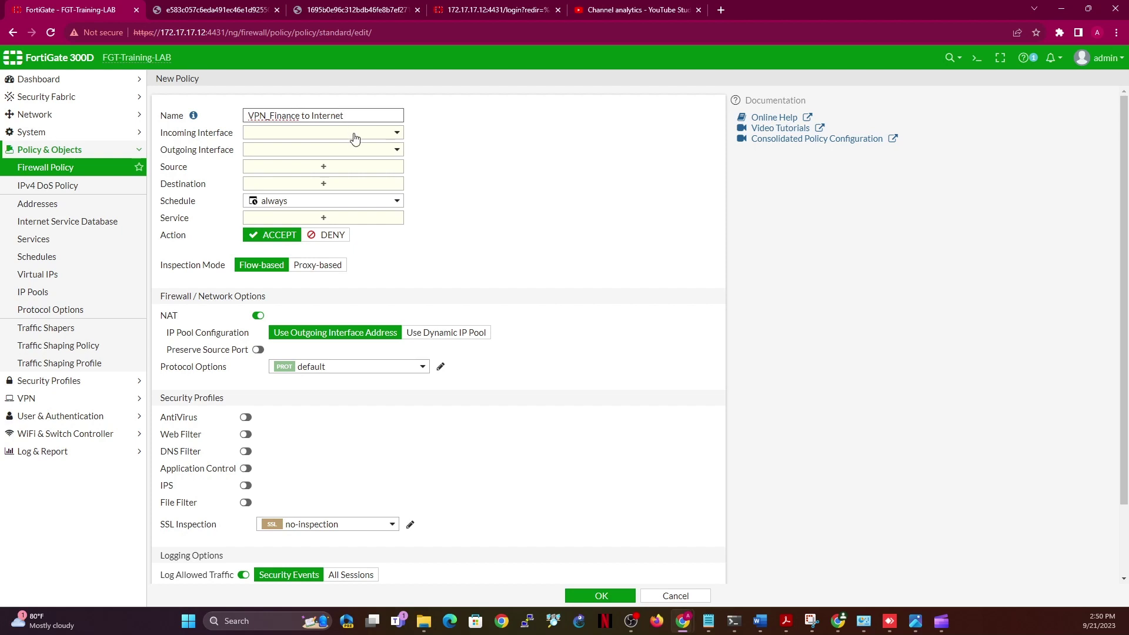
left_click(355, 137)
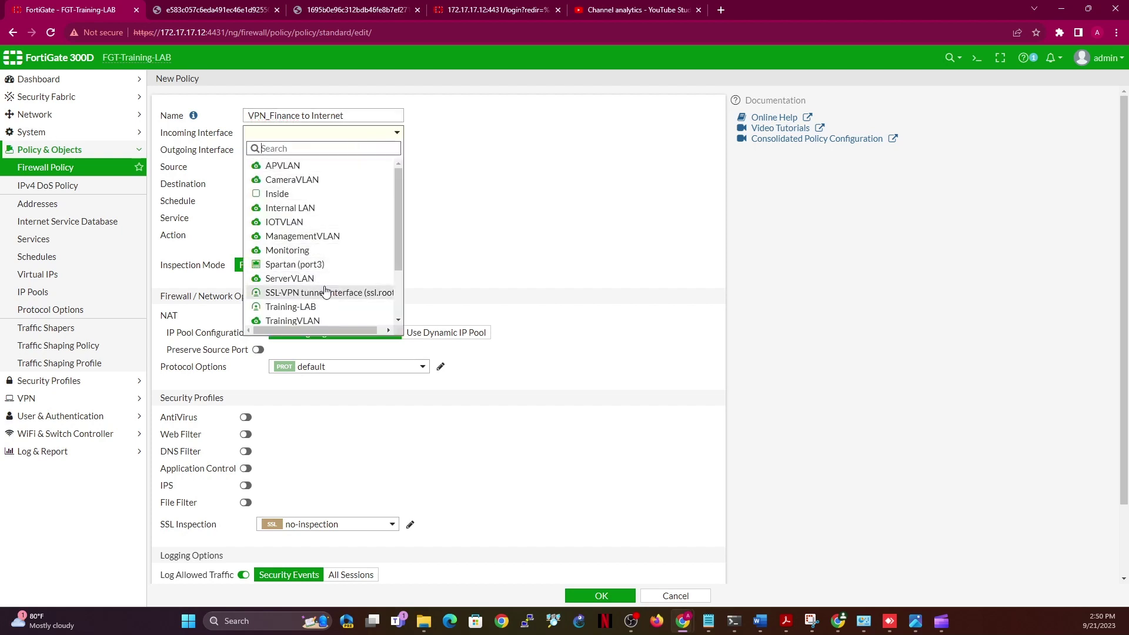
left_click(323, 292)
left_click(312, 151)
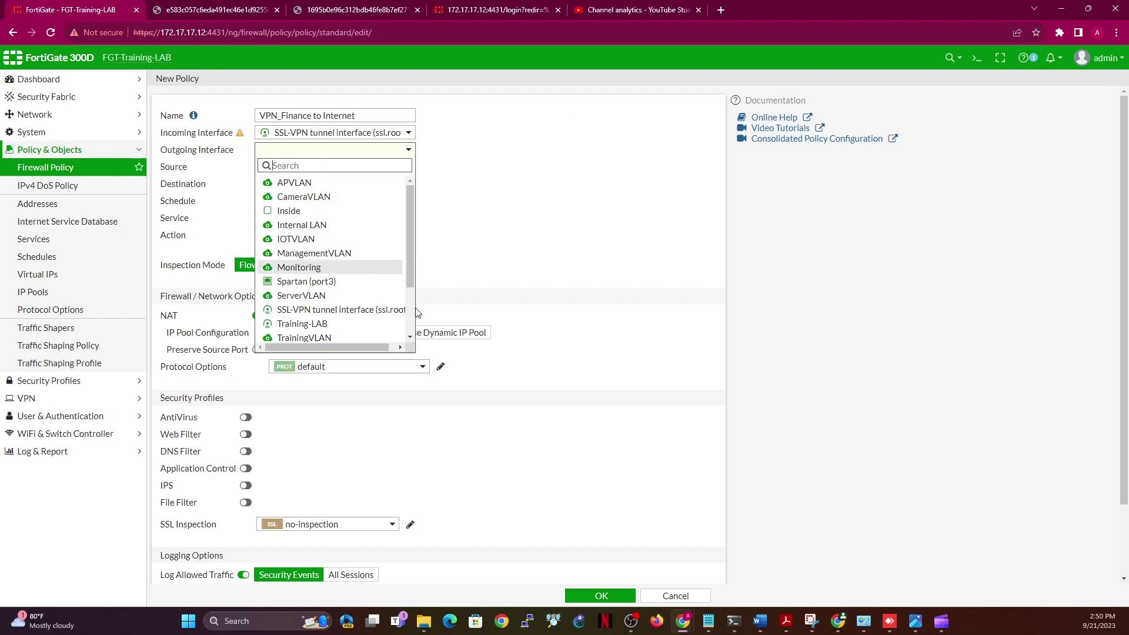
scroll(311, 283, "down", 3)
left_click(312, 279)
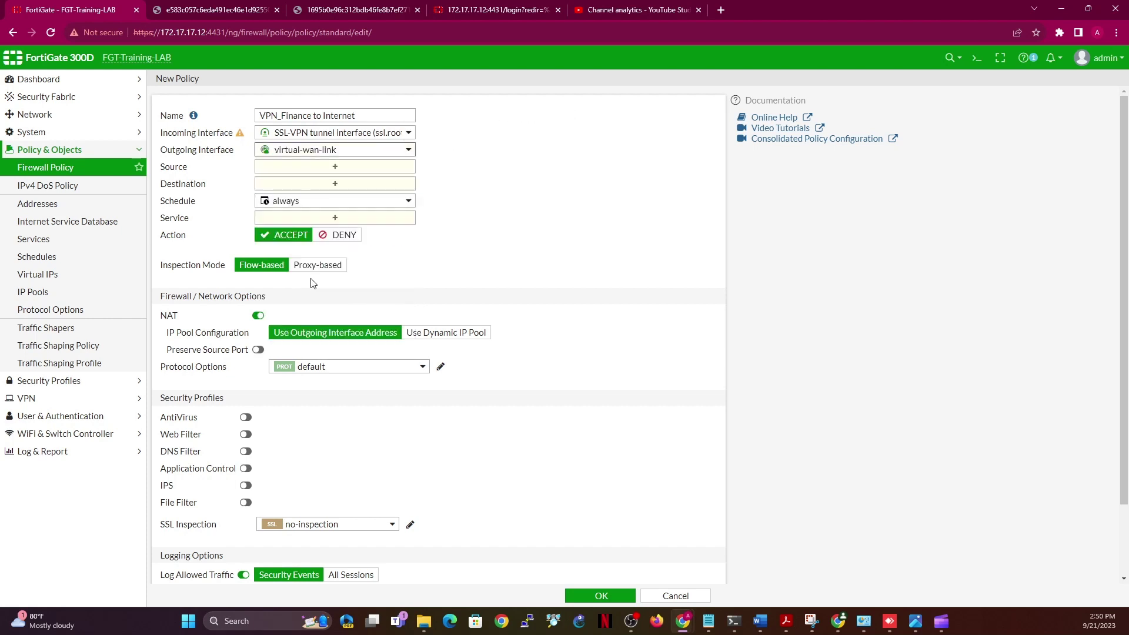
Add finance_ip_addr and the finance-executives group as sources
left_click(320, 170)
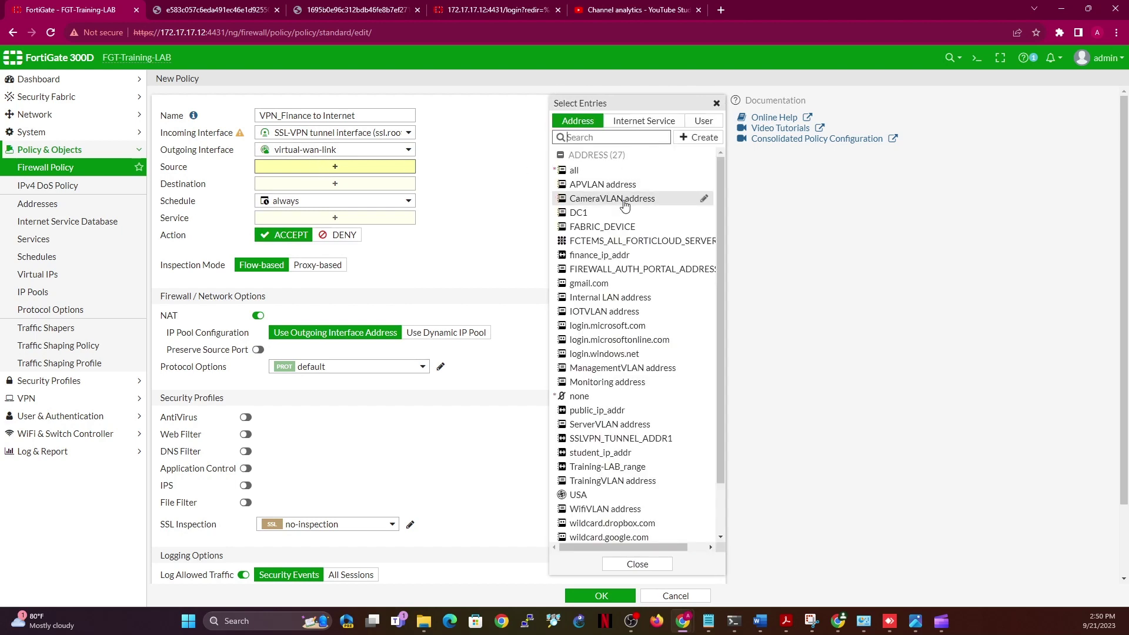
left_click(606, 258)
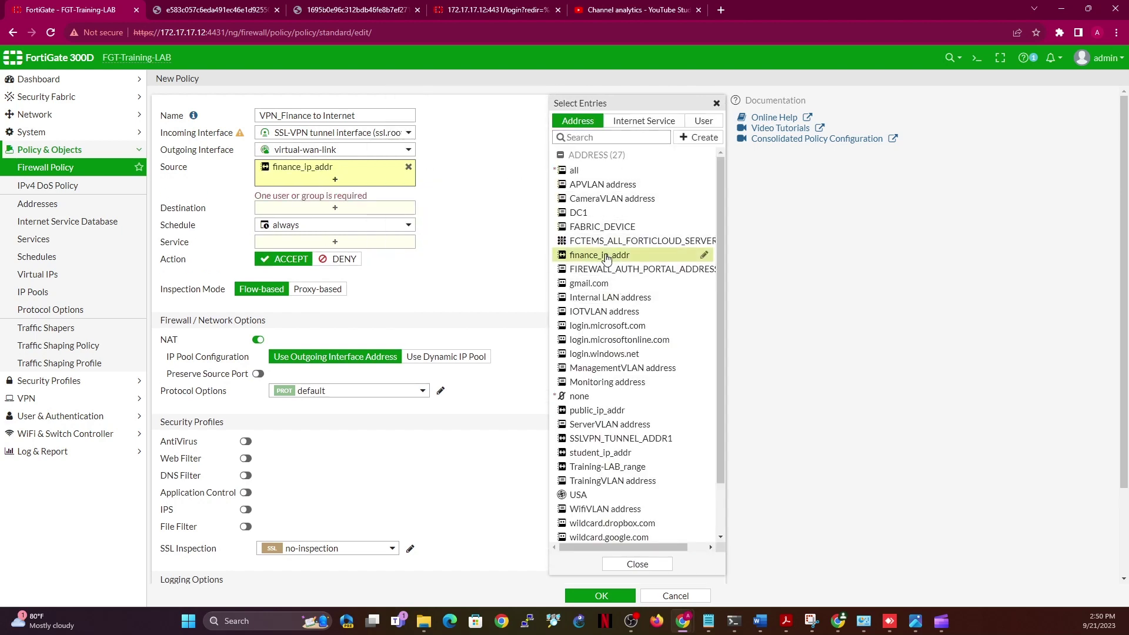
left_click(716, 118)
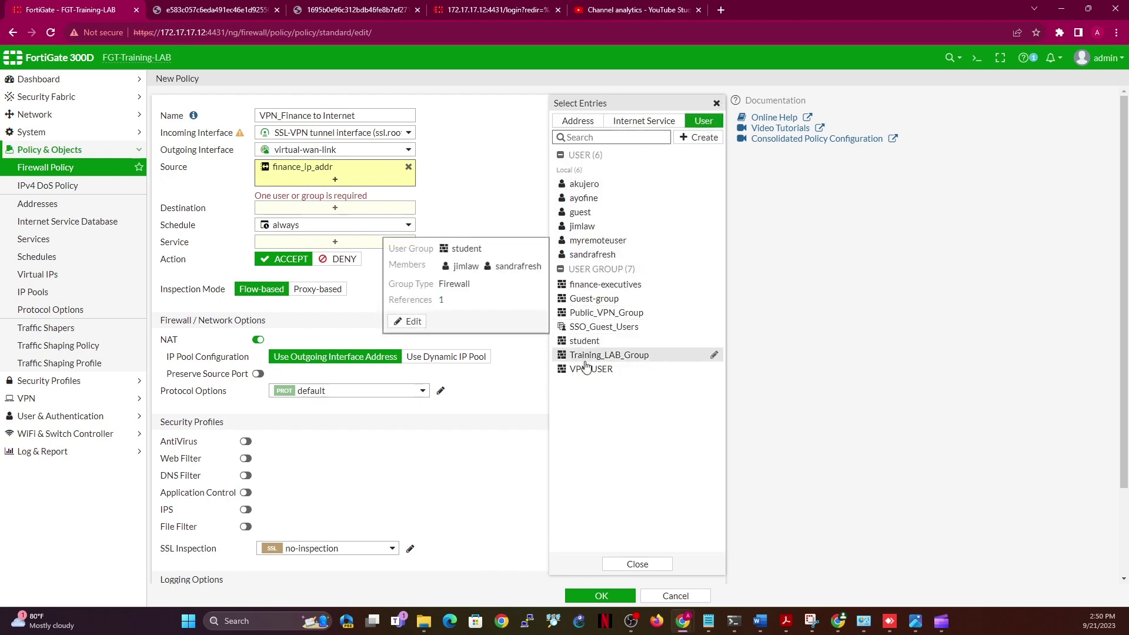
mouse_move(585, 367)
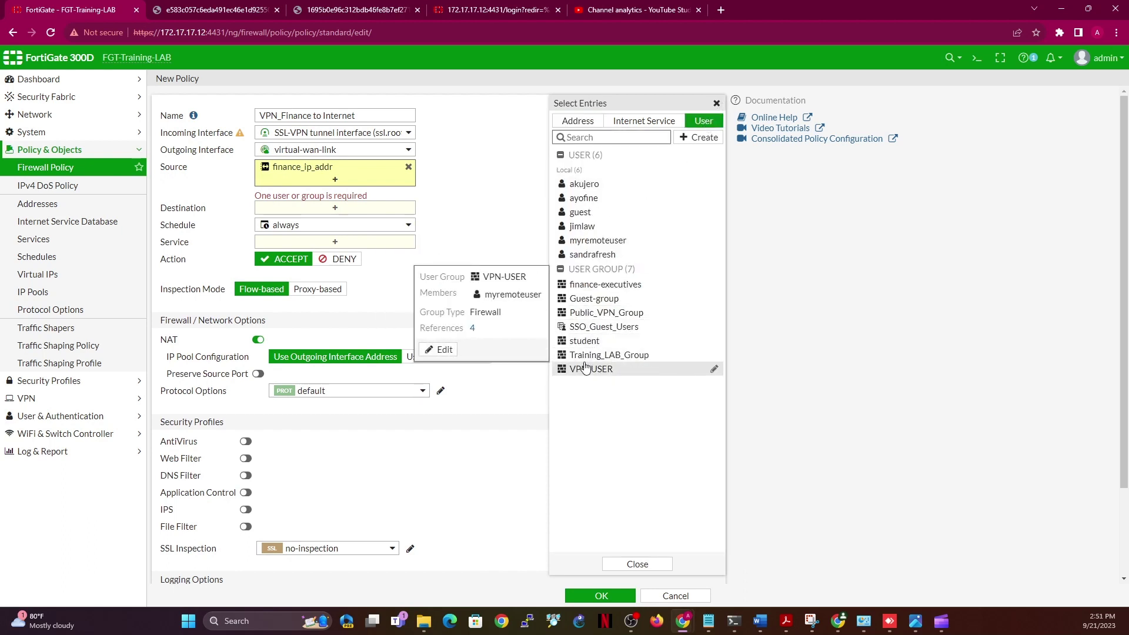
left_click(591, 286)
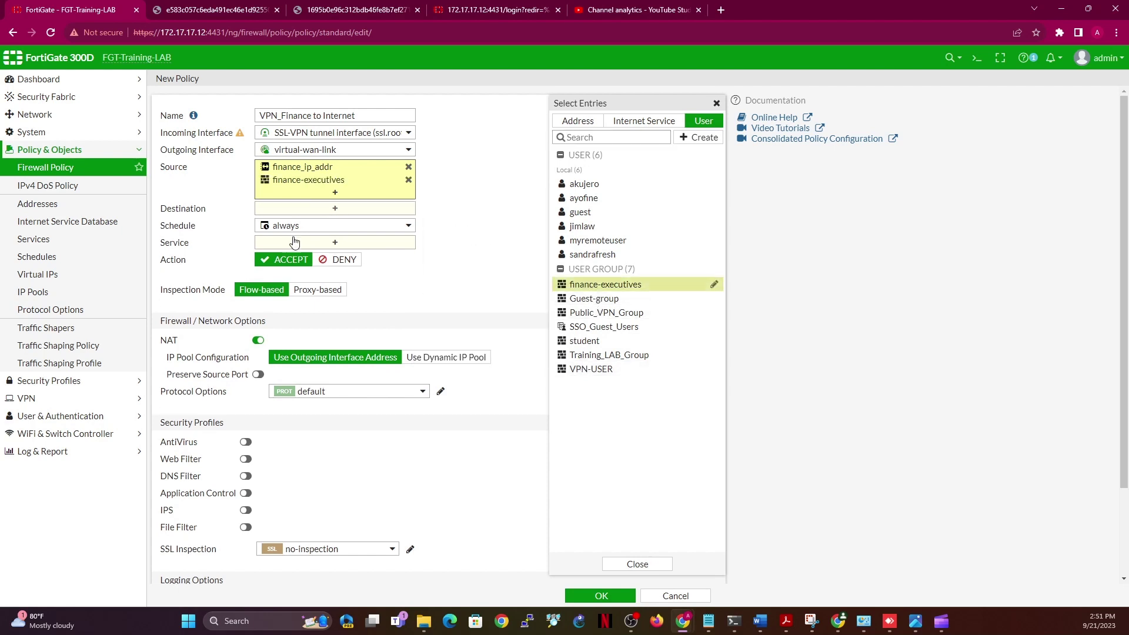
Set the destinations to the ServerVLAN, IOTVLAN and ManagementVLAN addresses
left_click(335, 210)
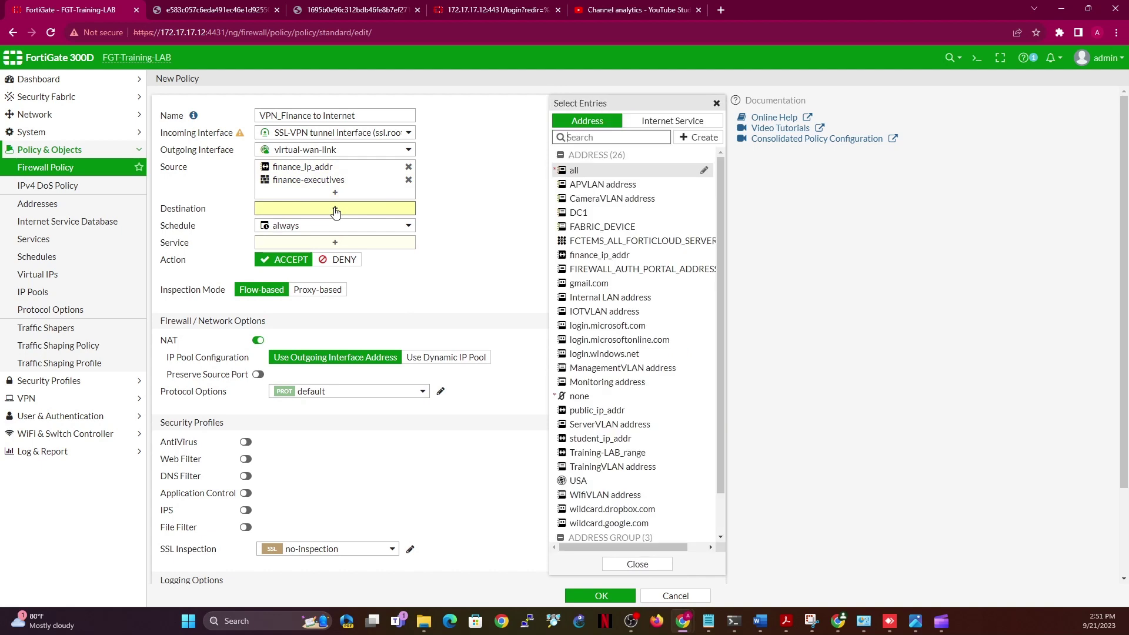
mouse_move(616, 241)
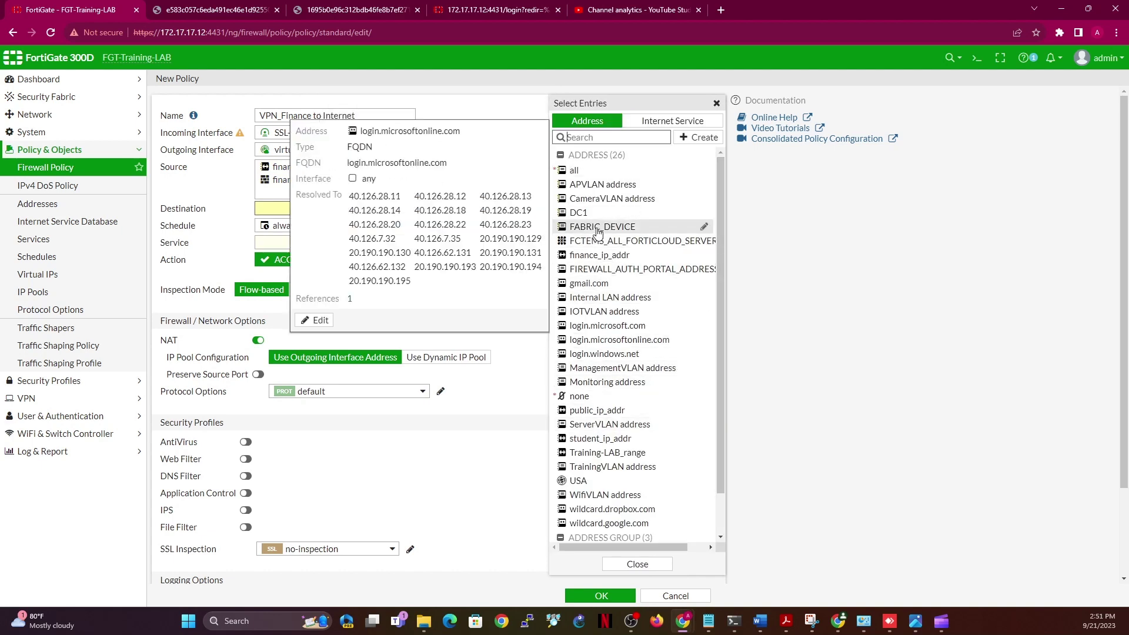
mouse_move(681, 285)
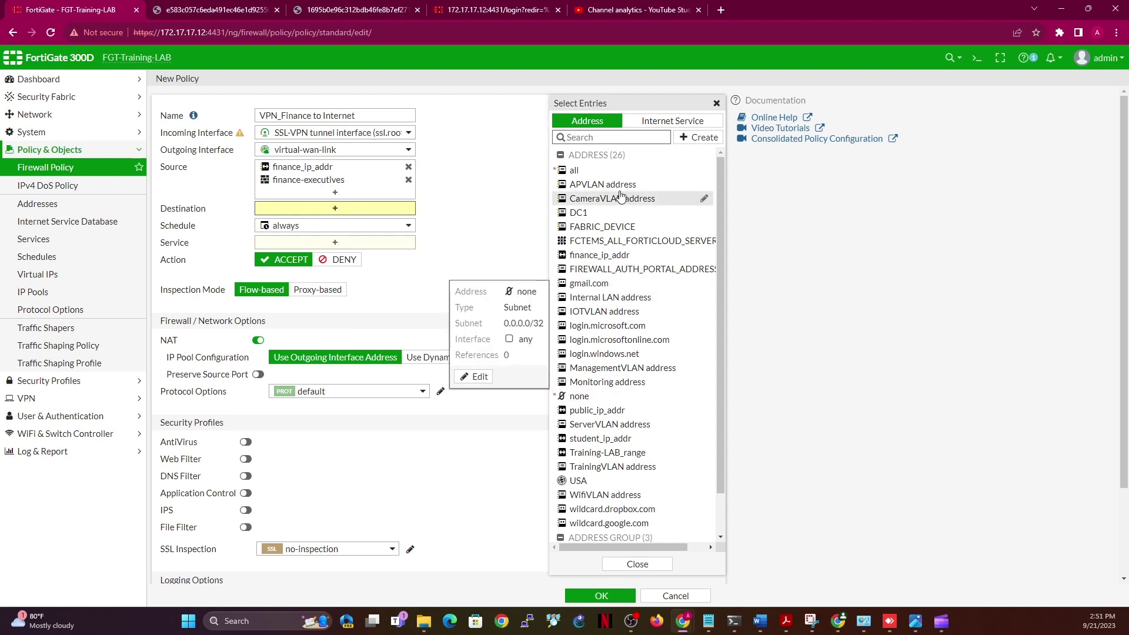
mouse_move(622, 202)
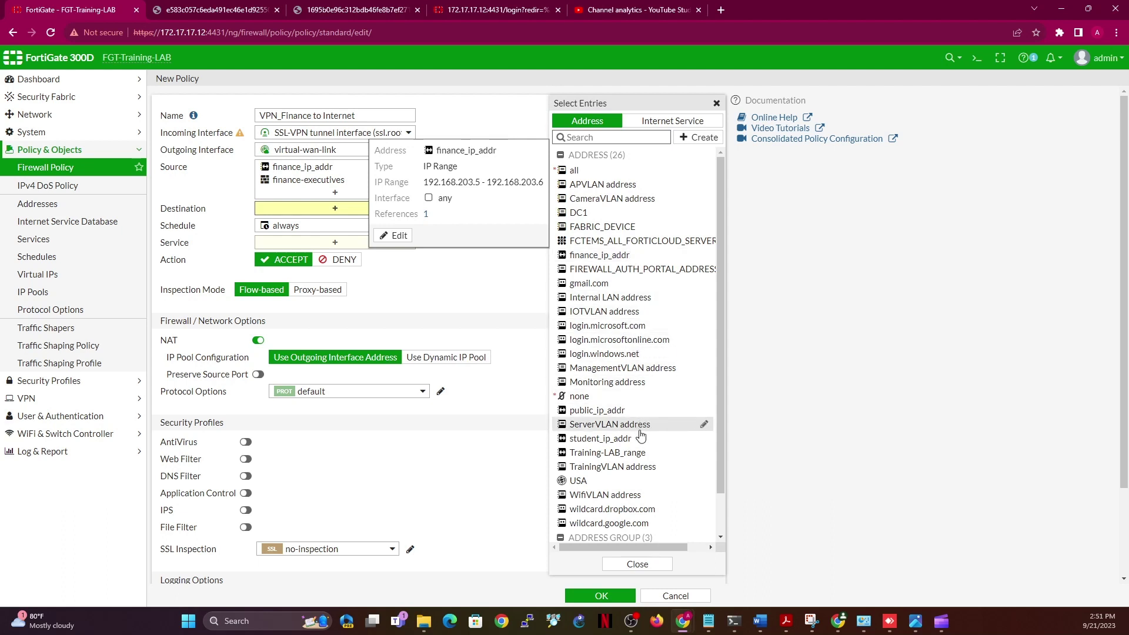
mouse_move(638, 429)
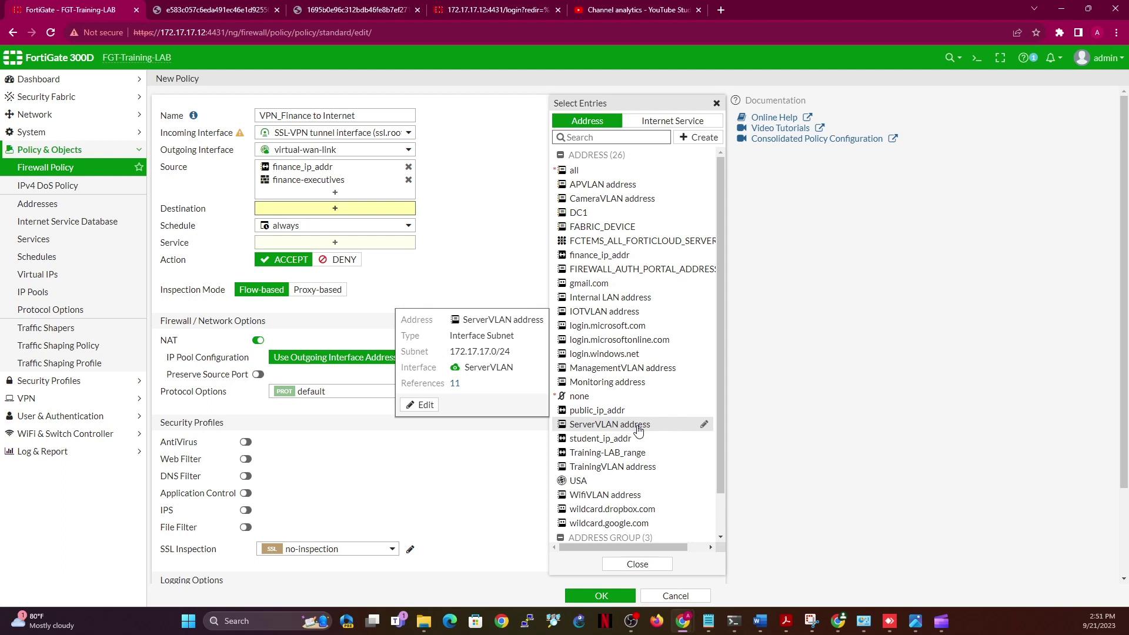
left_click(638, 425)
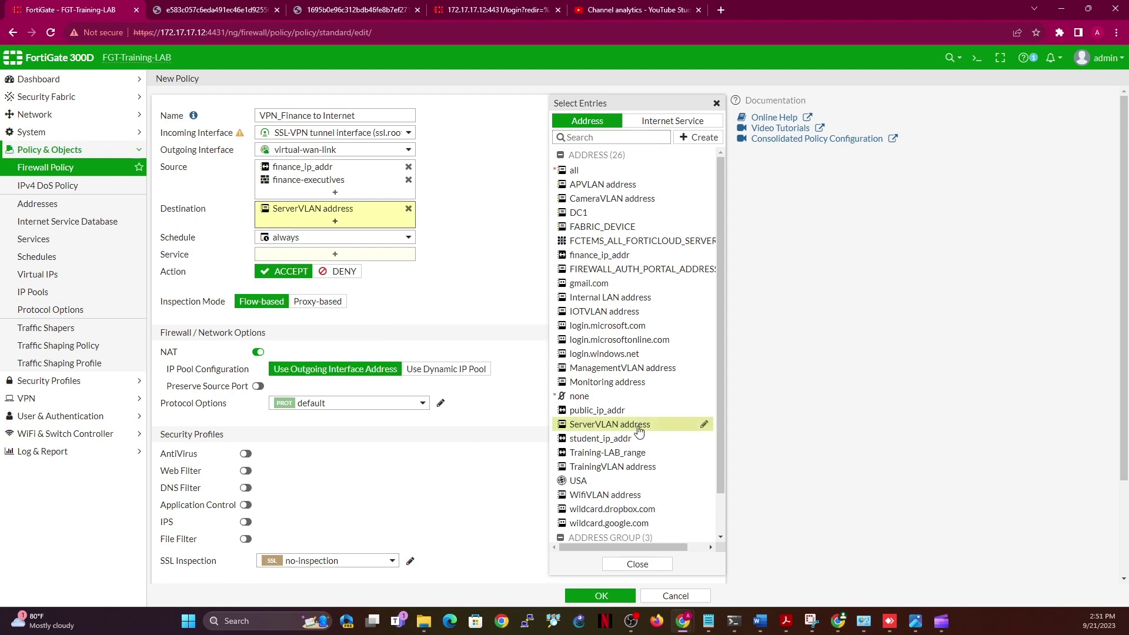
left_click(612, 319)
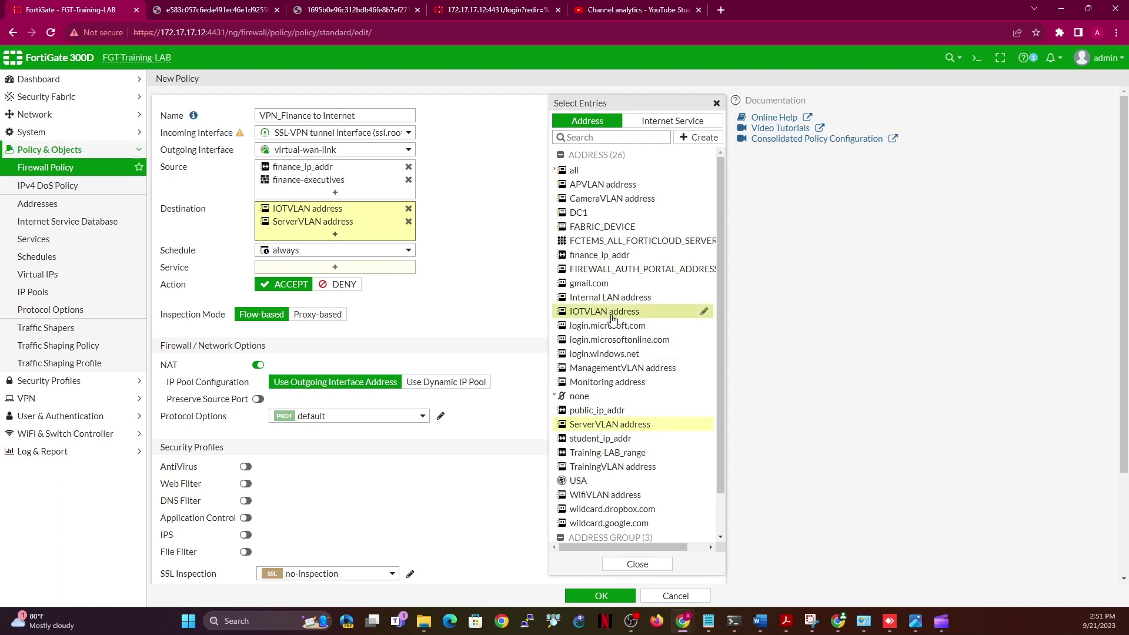
left_click(606, 371)
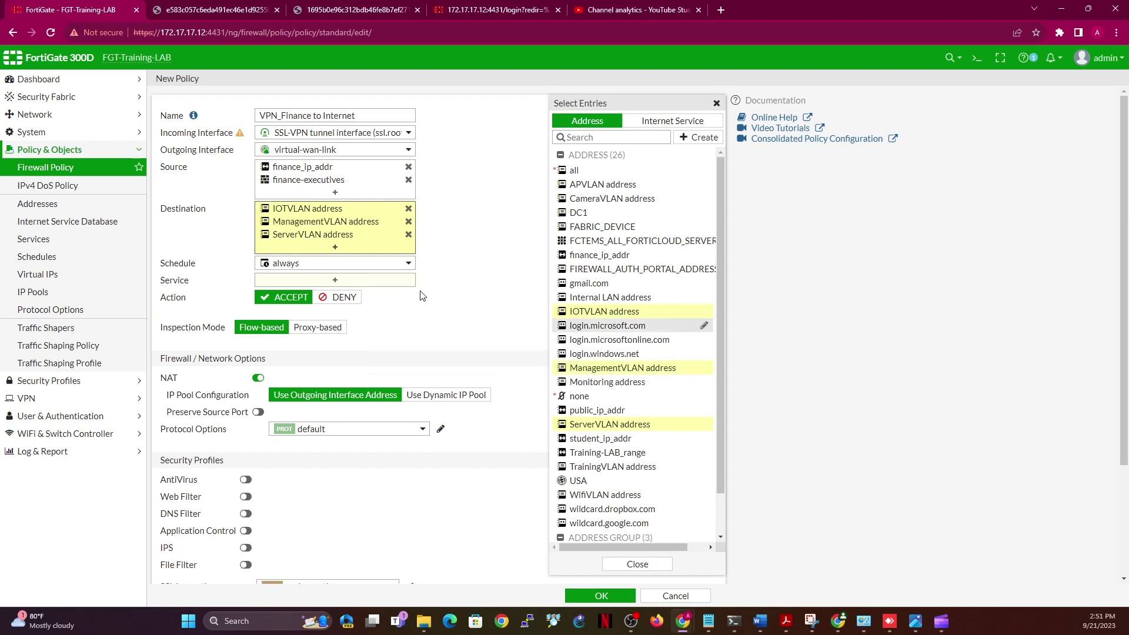
Allow ALL services, disable NAT, log all sessions and save the policy
left_click(353, 281)
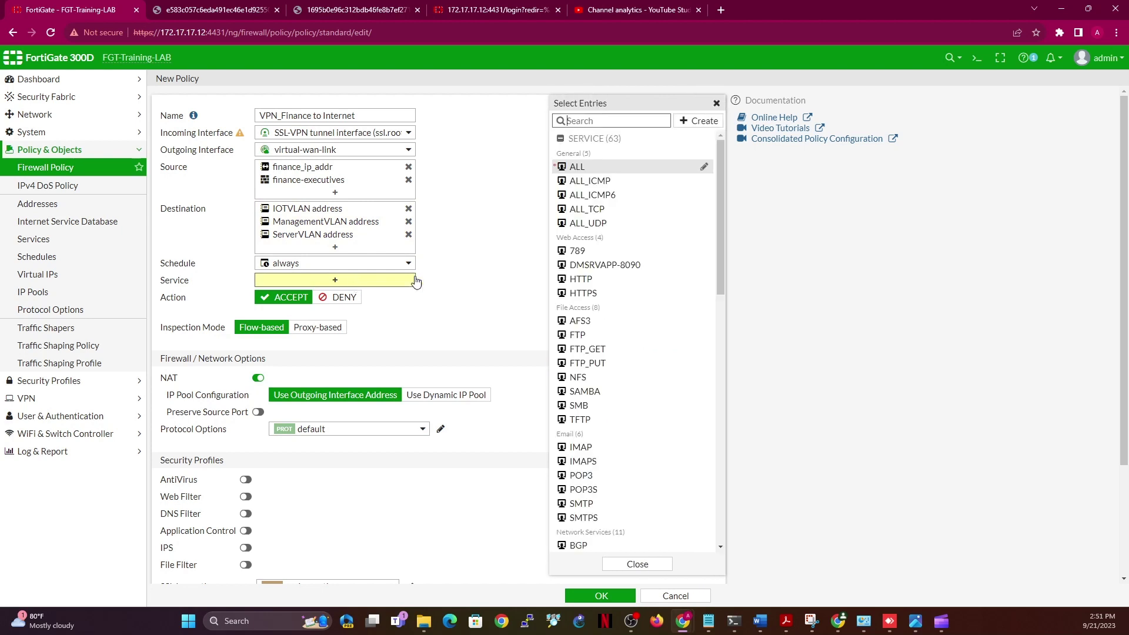
left_click(588, 167)
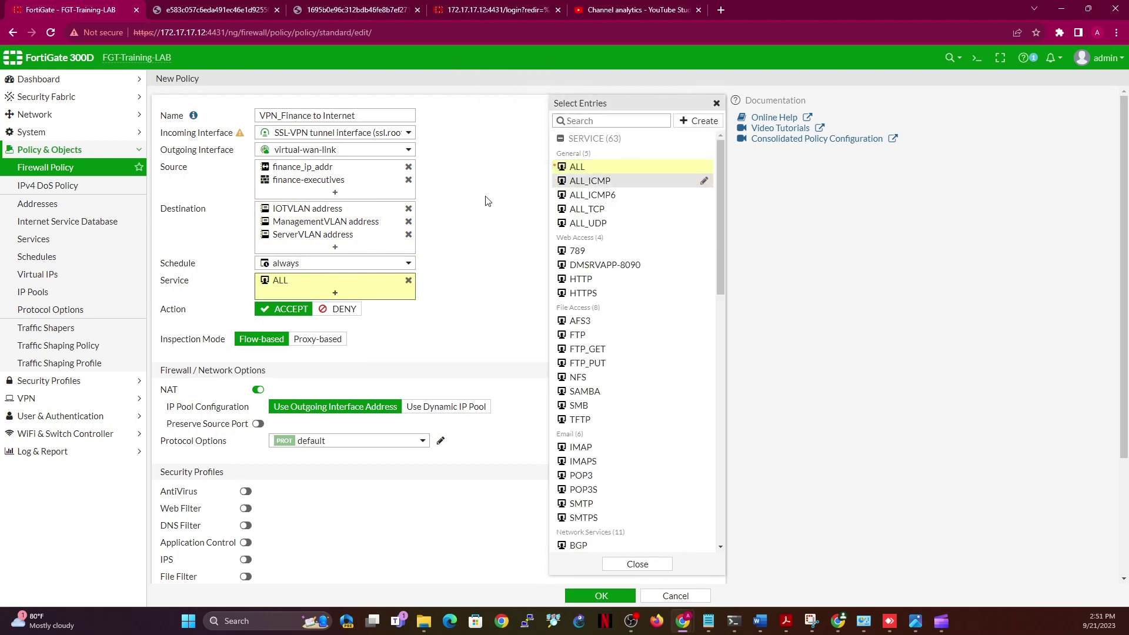
left_click(483, 240)
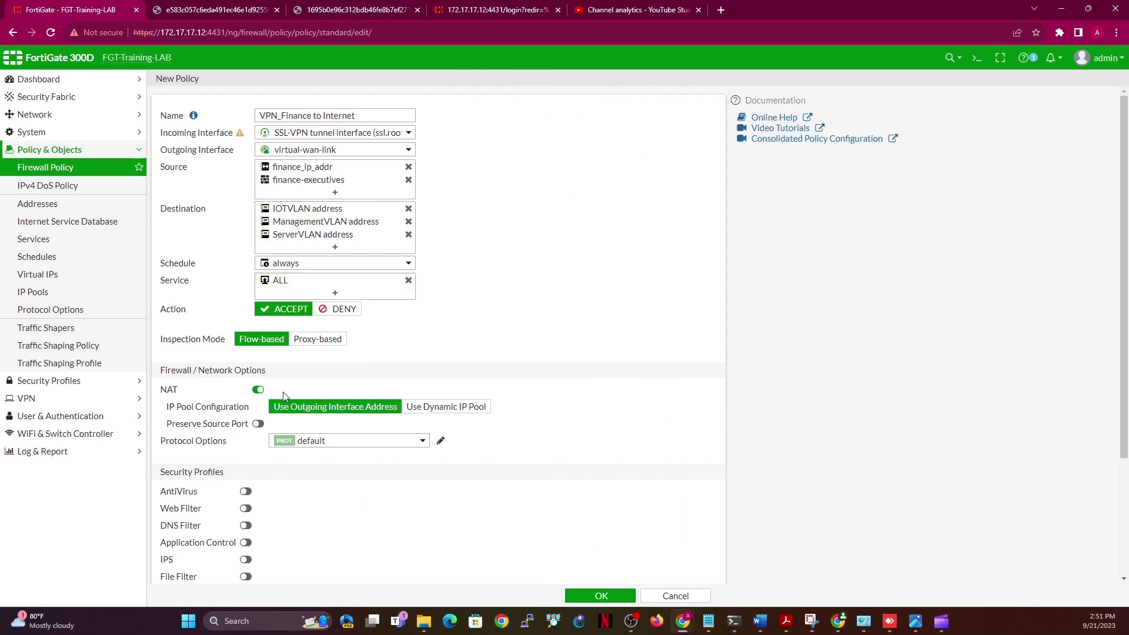
left_click(258, 390)
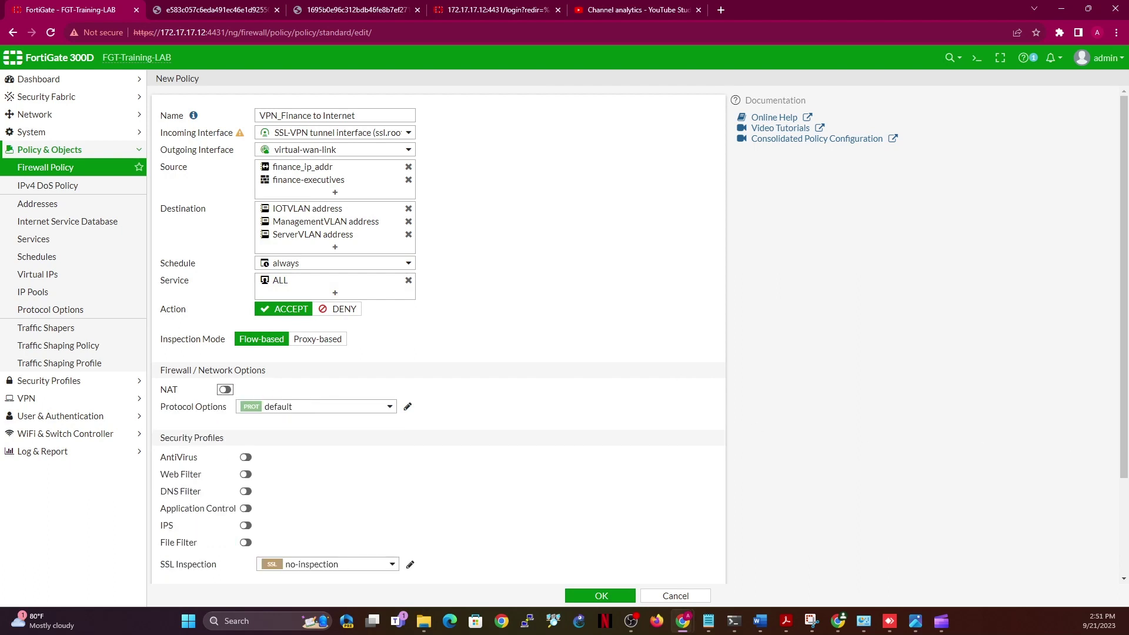
scroll(1124, 485, "down", 3)
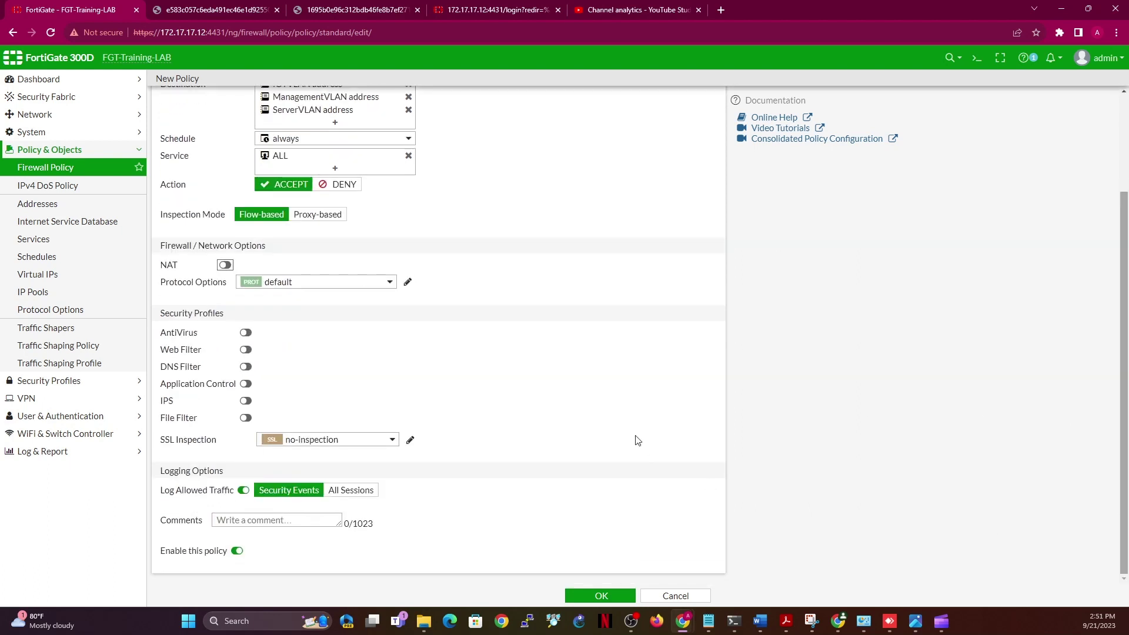
left_click(351, 493)
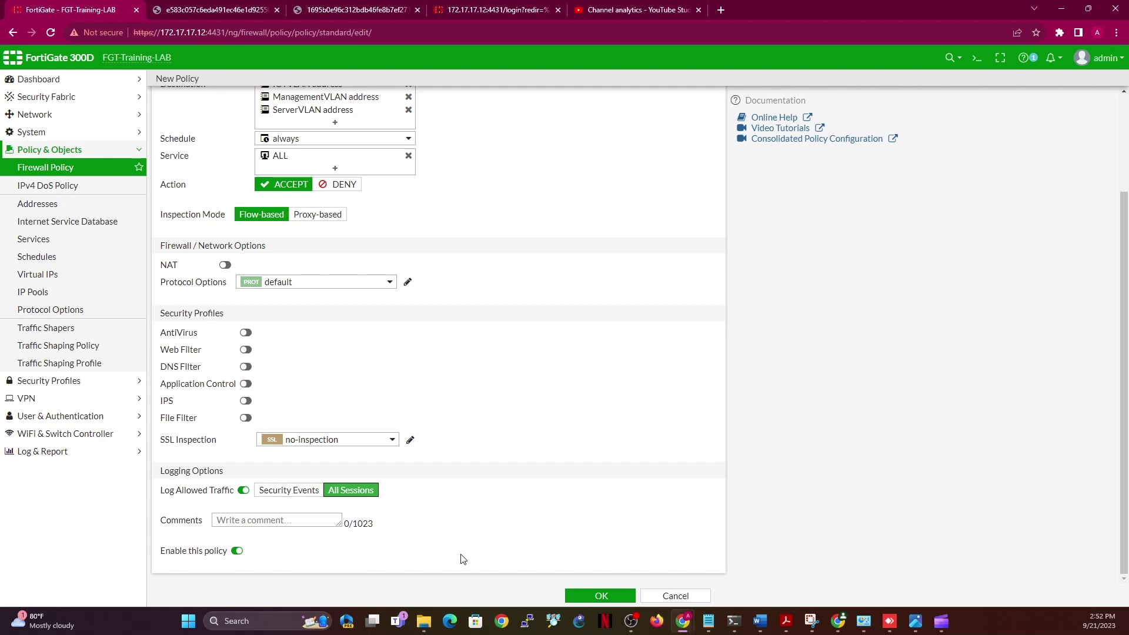
left_click(585, 596)
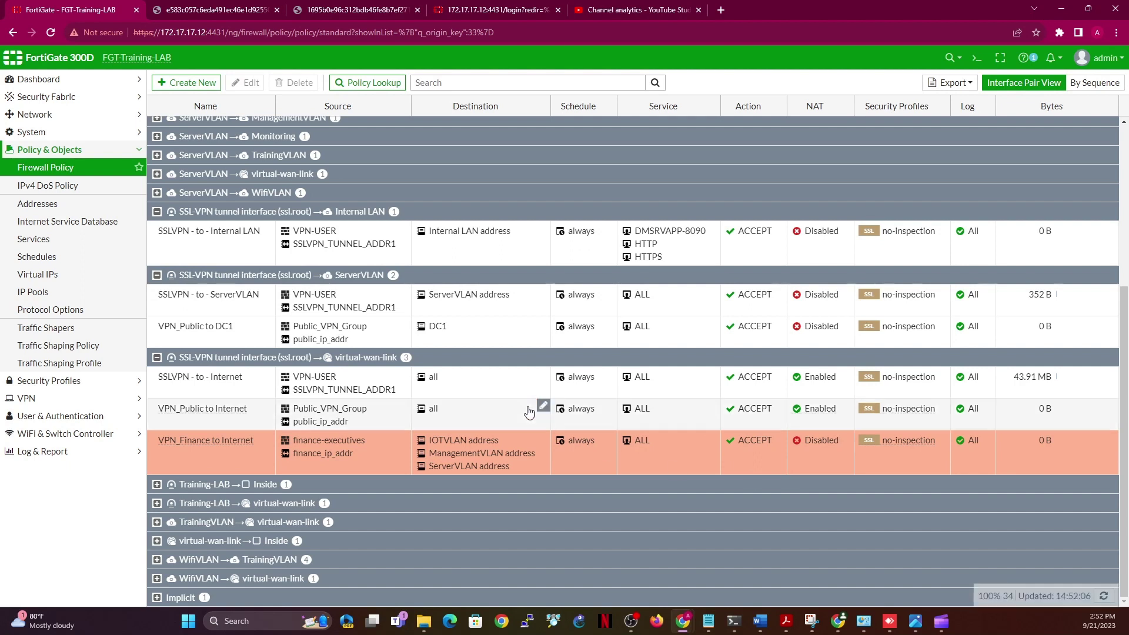
Replace 'Internet' with 'Local_Resources' in the VPN_Finance policy name and save
double_click(250, 453)
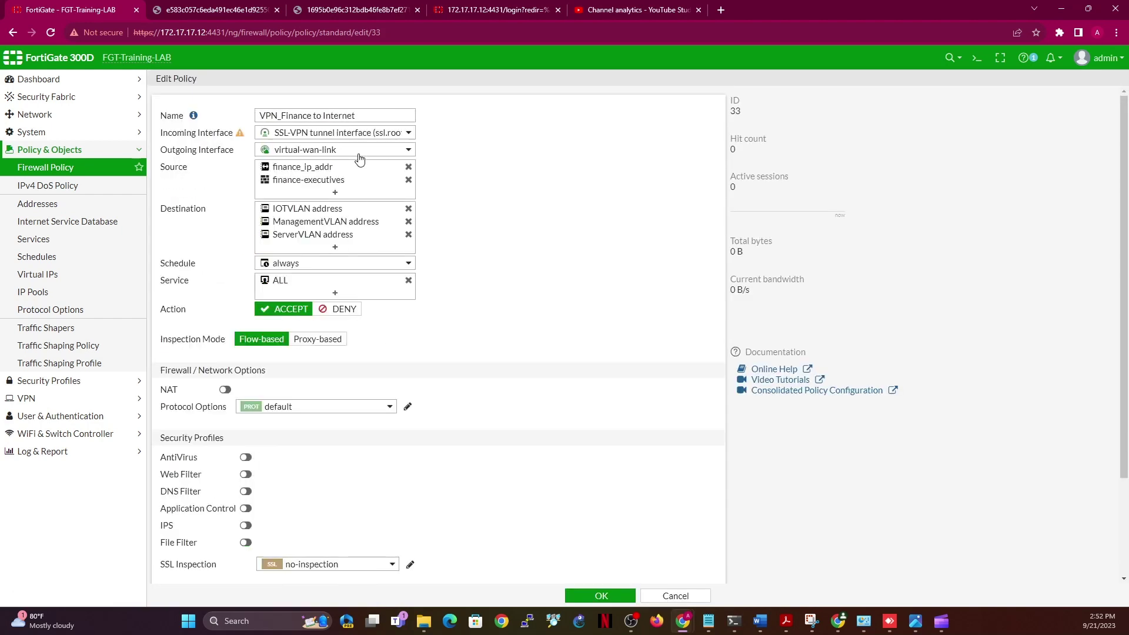
double_click(323, 113)
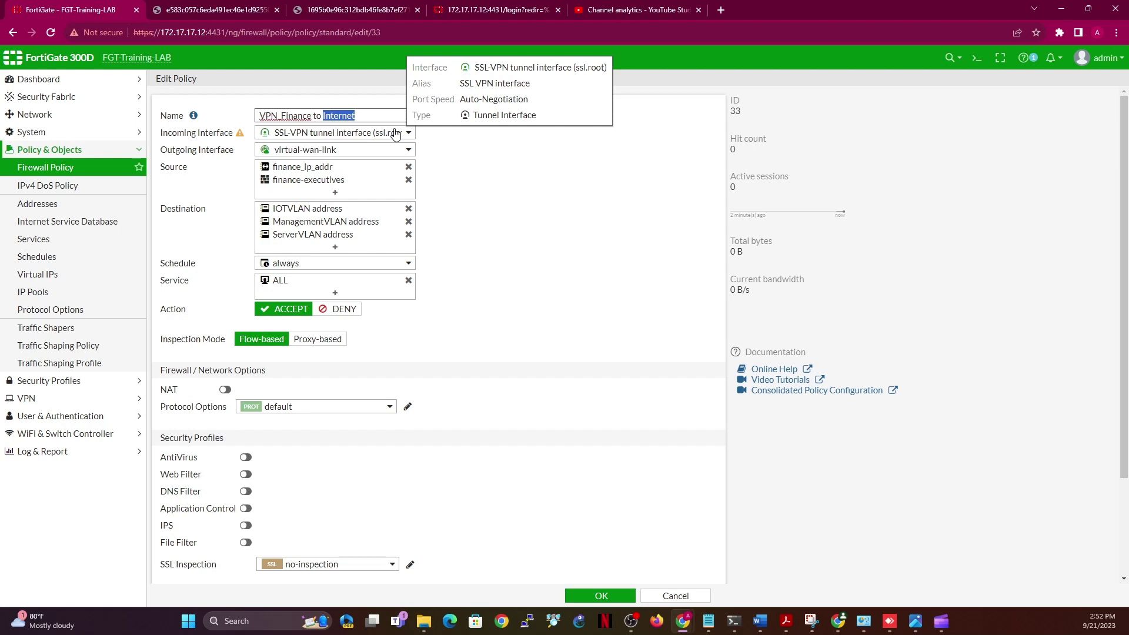
type("Local_Resources")
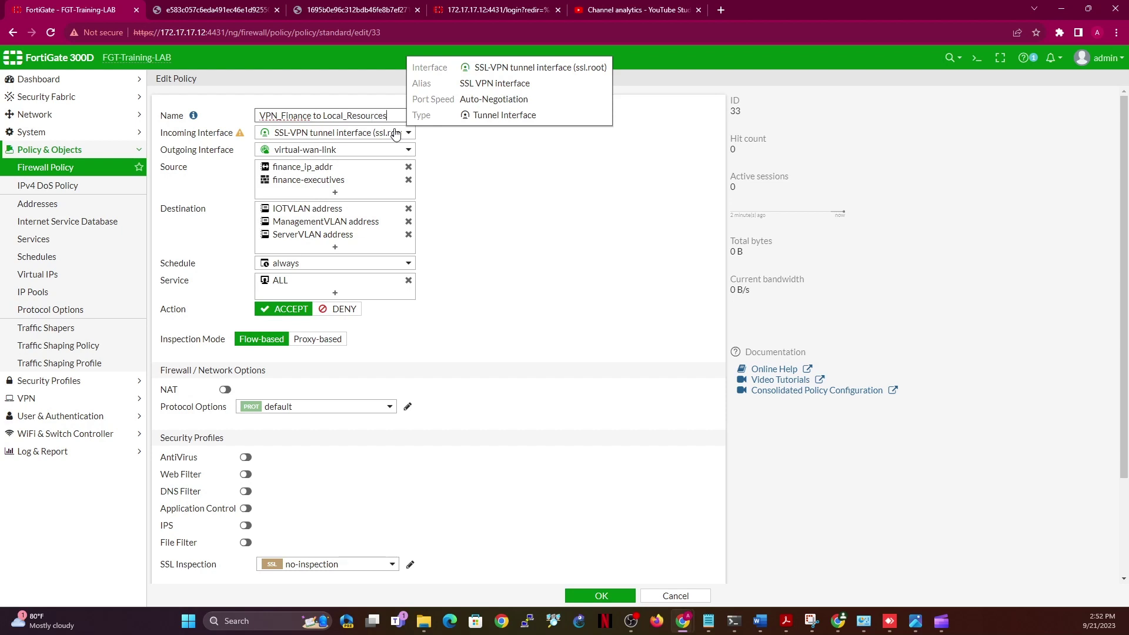
left_click(586, 246)
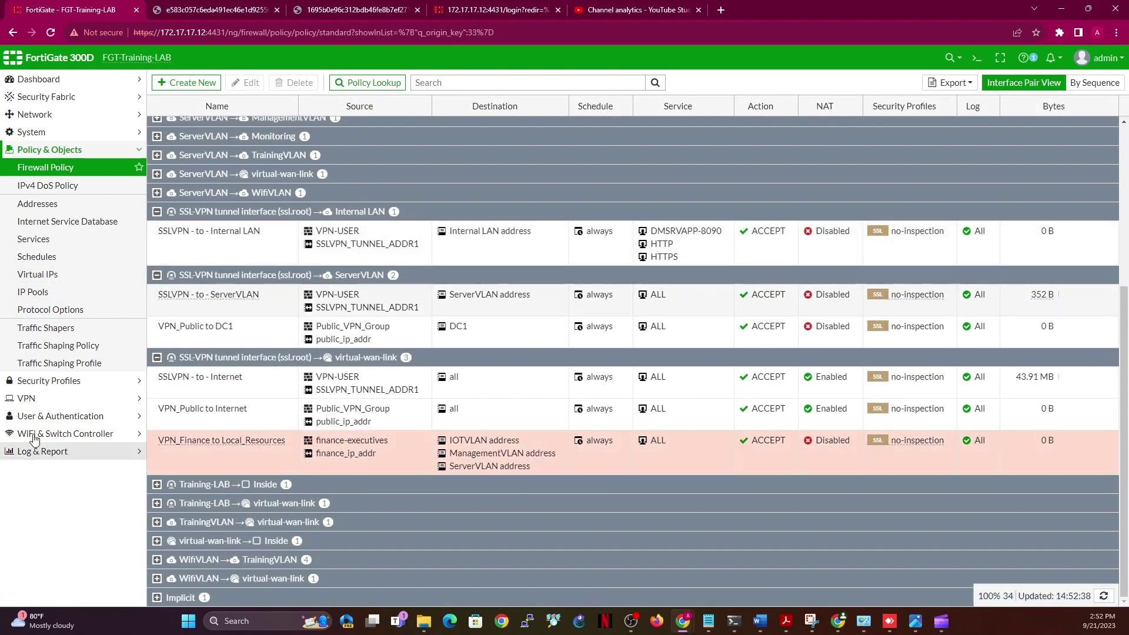
Add IOTVLAN, ManagementVLAN and ServerVLAN addresses to the finance portal's routing addresses and save
left_click(32, 402)
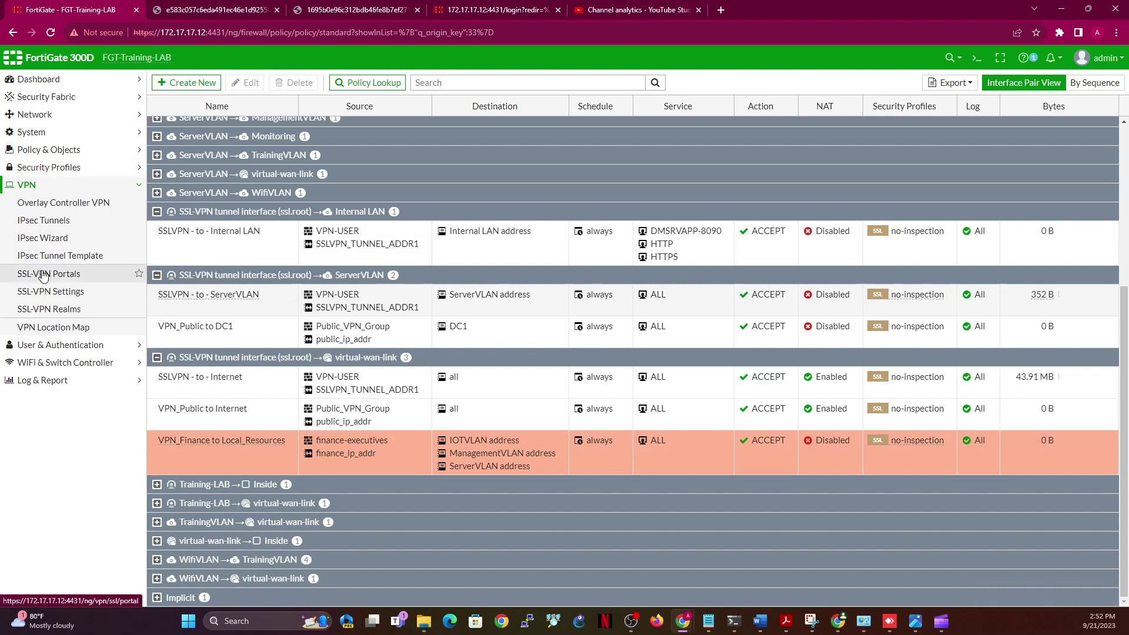
left_click(43, 274)
left_click(252, 130)
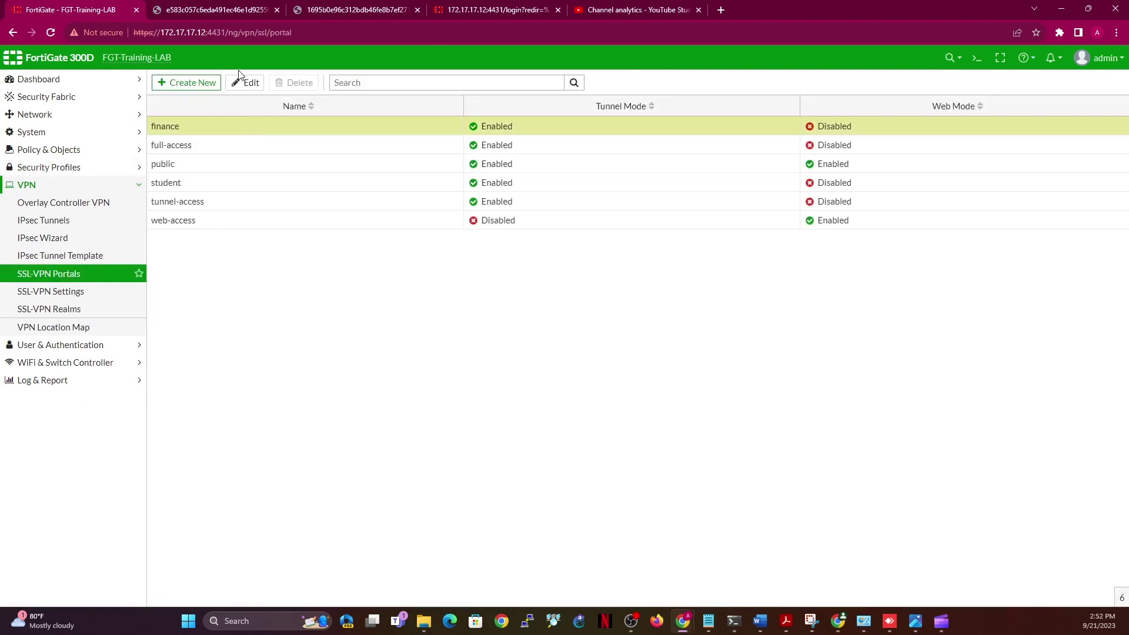
left_click(244, 84)
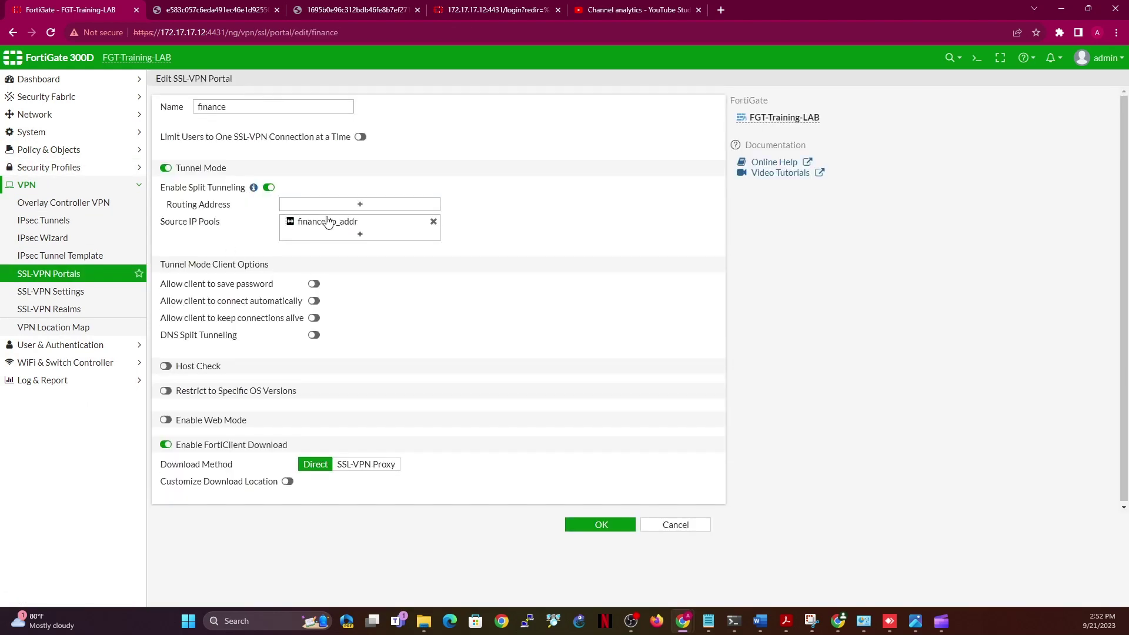
left_click(369, 205)
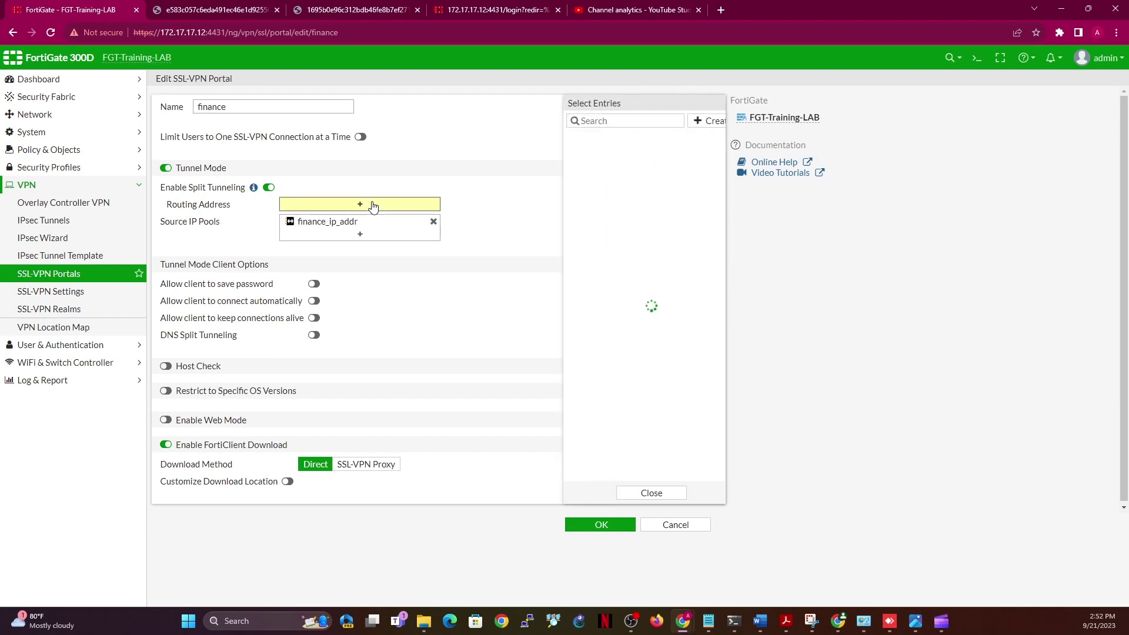
left_click(600, 227)
left_click(601, 241)
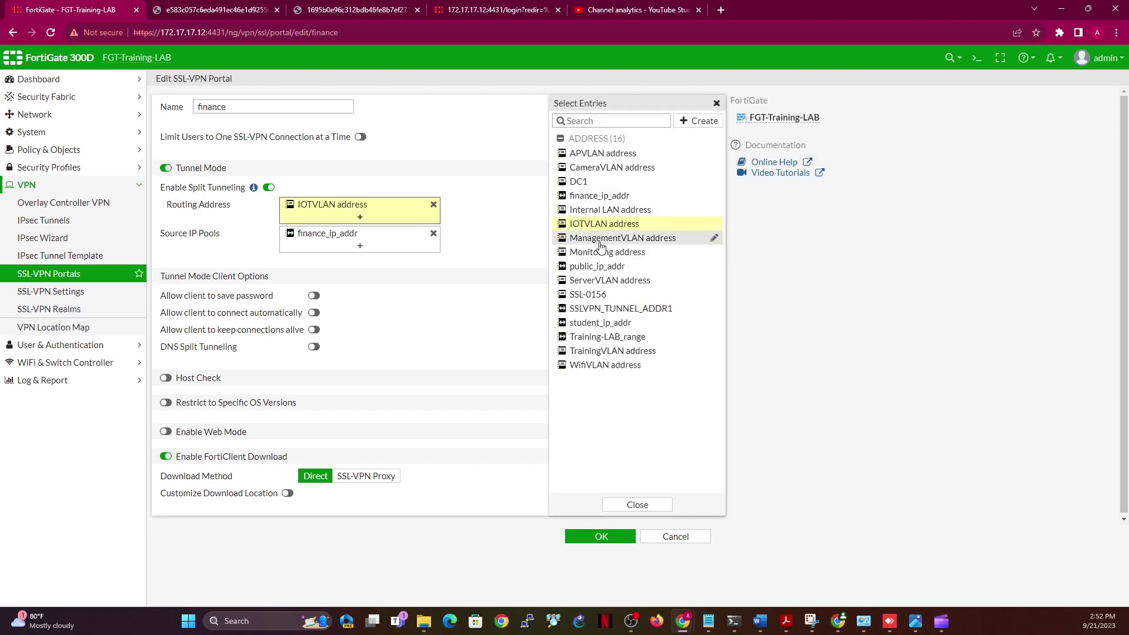
left_click(610, 281)
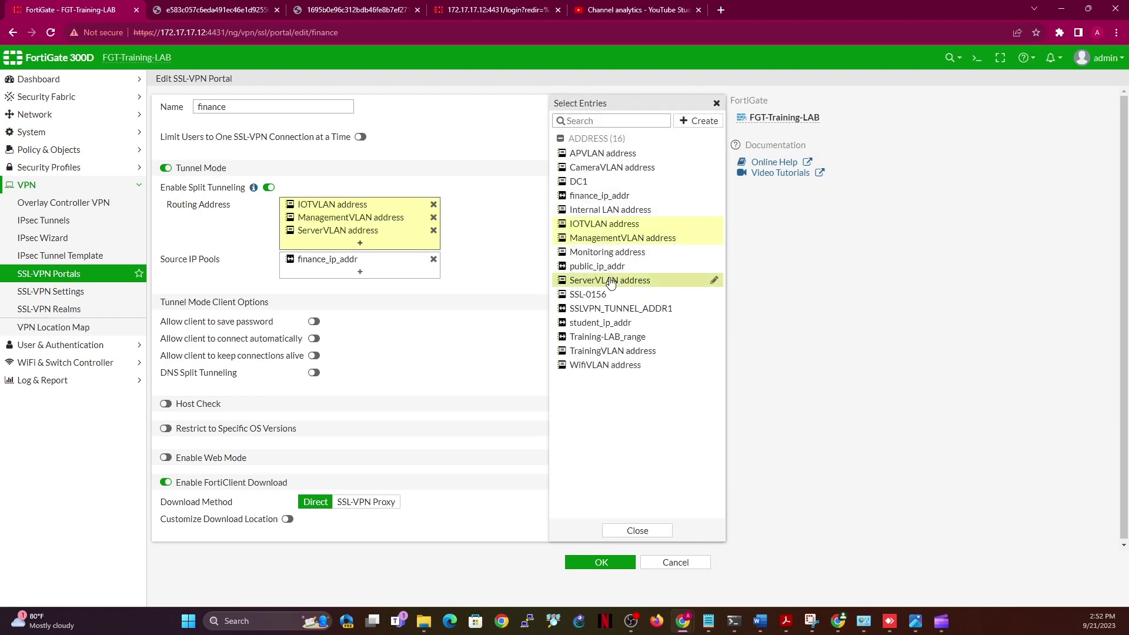
left_click(651, 534)
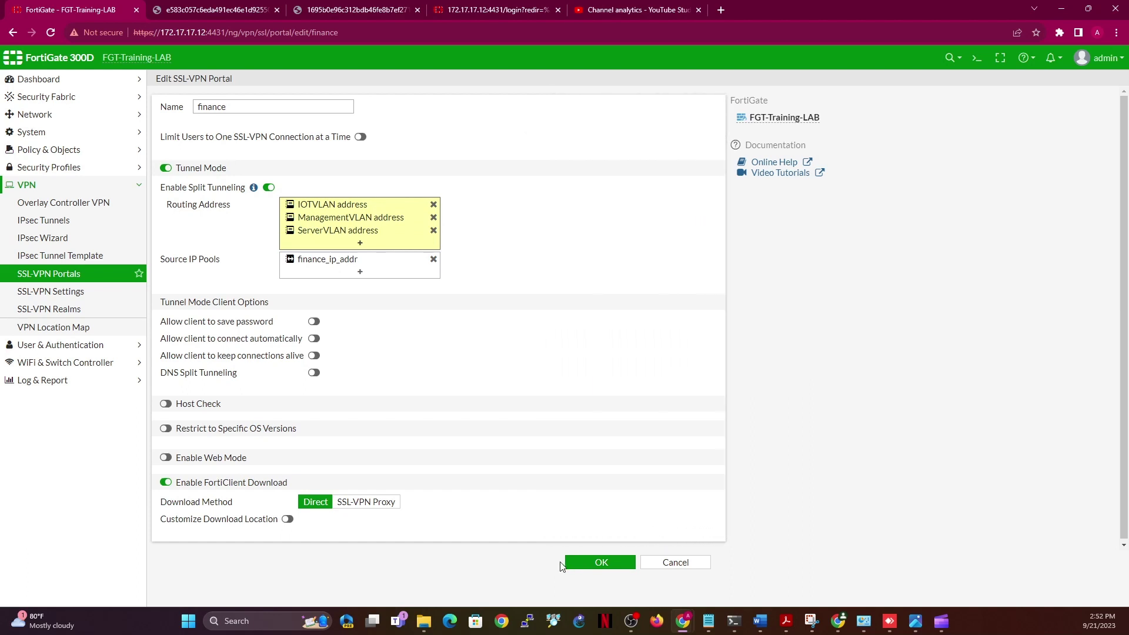
left_click(586, 555)
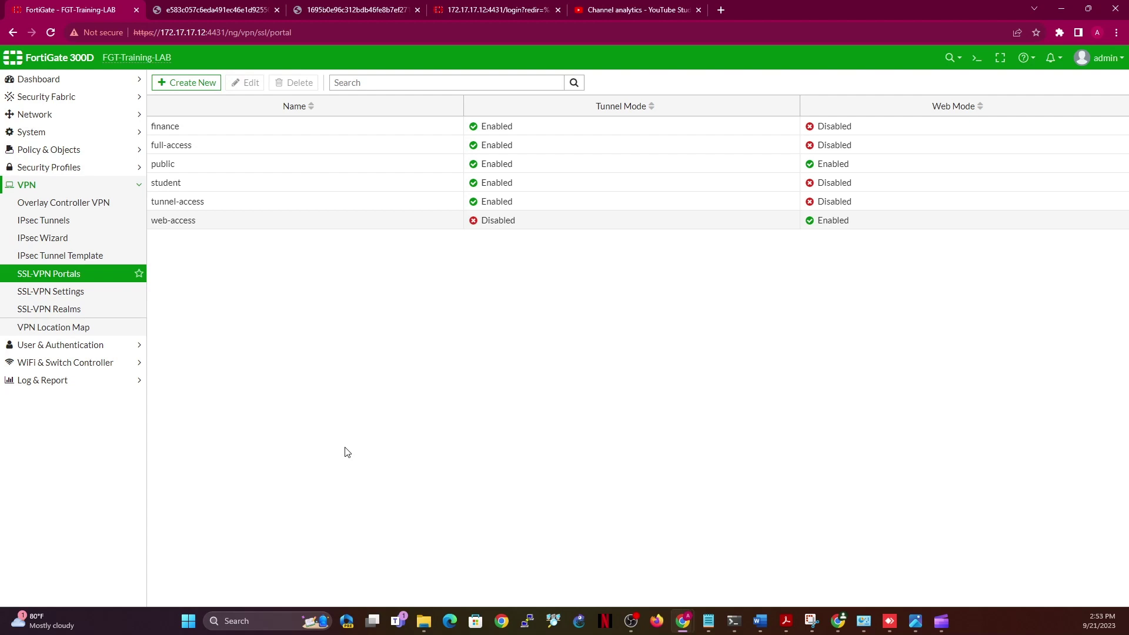
Reopen the finance portal to verify its routing, then leave without changes
left_click(210, 134)
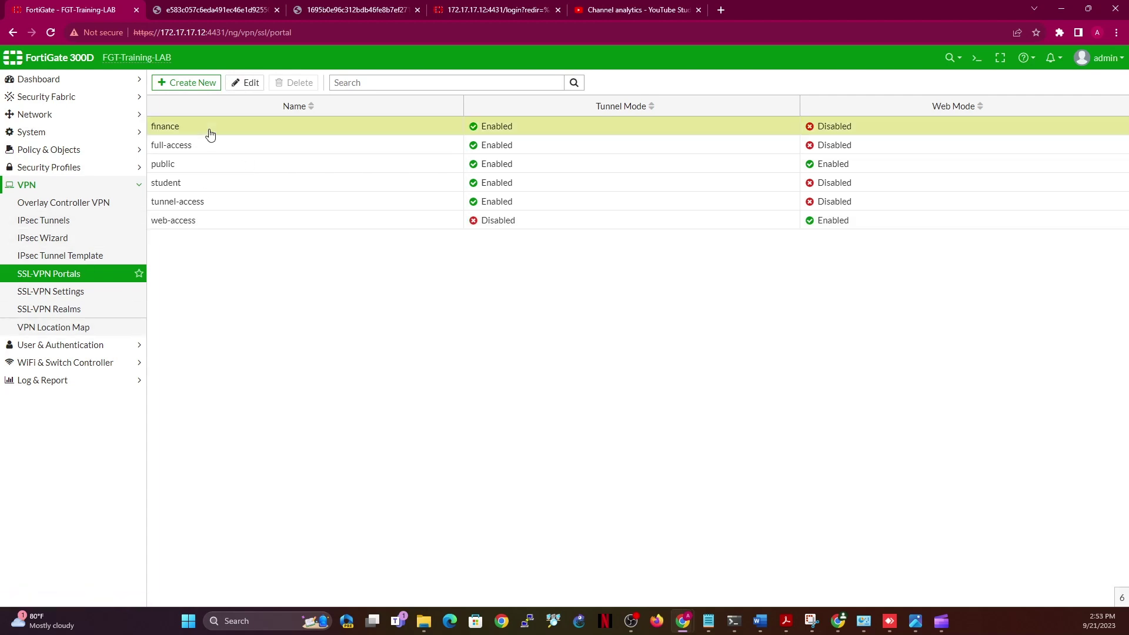
left_click(247, 87)
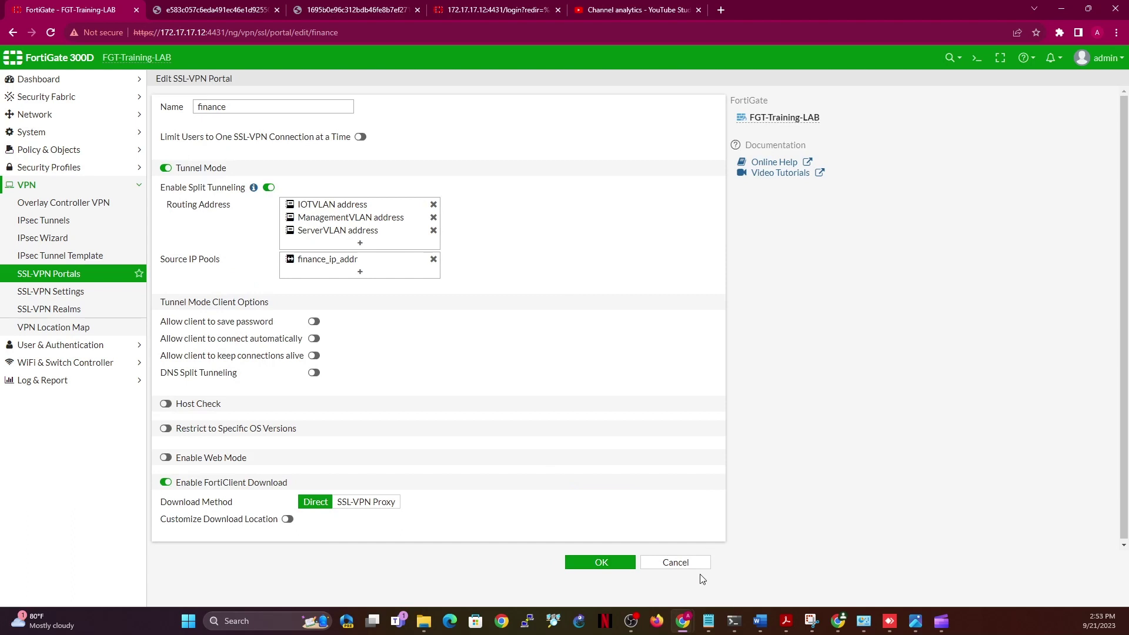
left_click(680, 563)
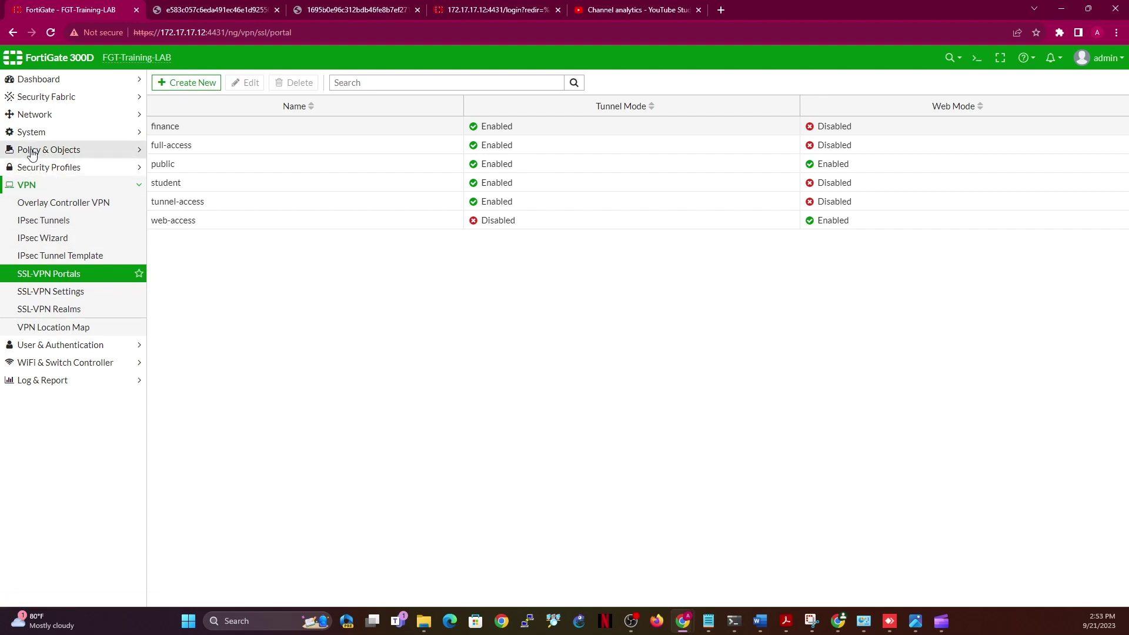
left_click(56, 150)
left_click(62, 171)
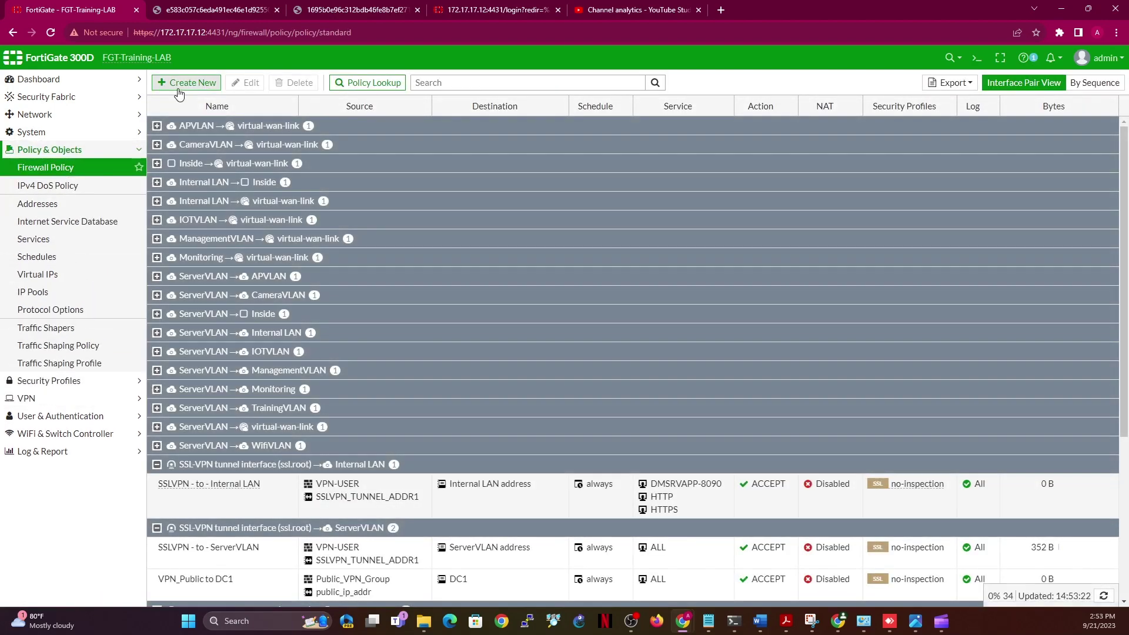
Start policy VPN_Student to Internet from the SSL-VPN tunnel to virtual-wan-link
left_click(178, 87)
left_click(298, 114)
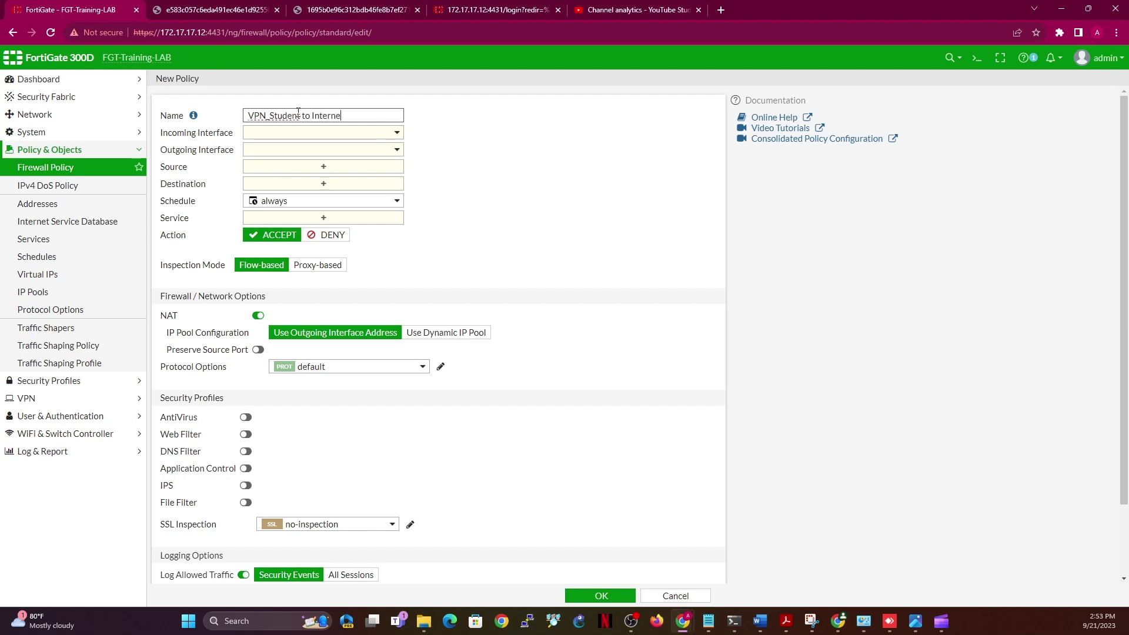
left_click(344, 133)
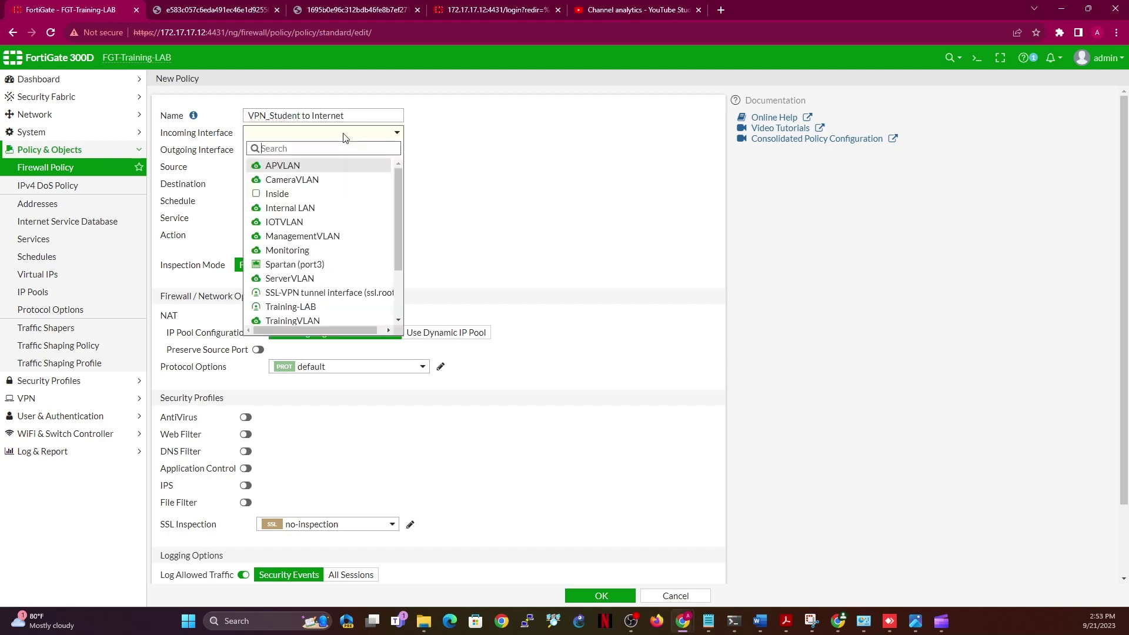
left_click(345, 293)
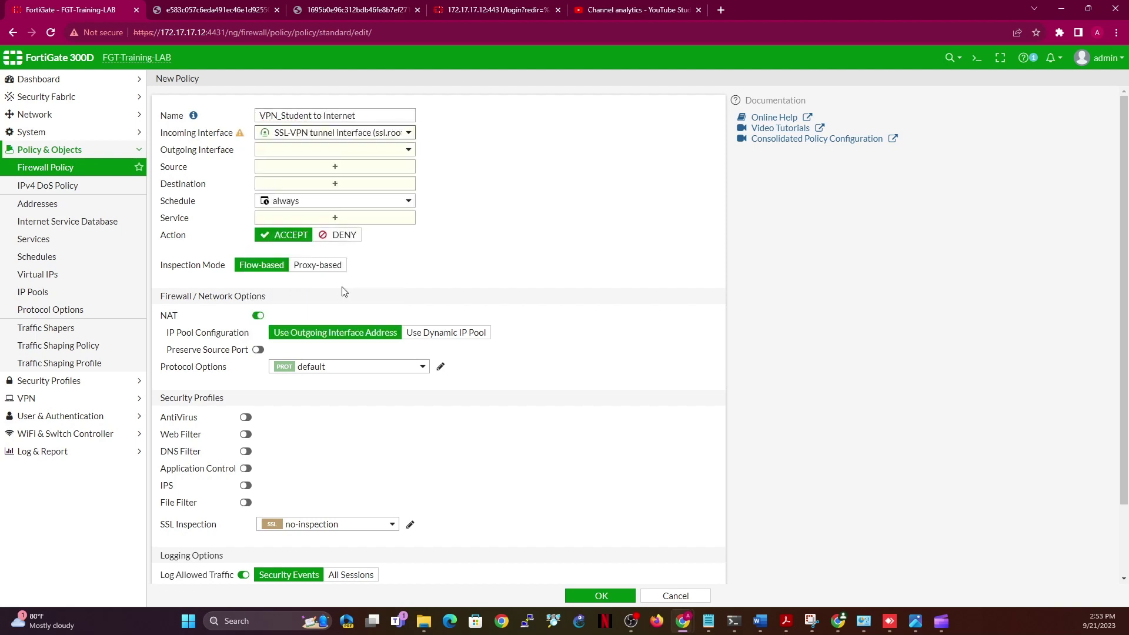
left_click(339, 150)
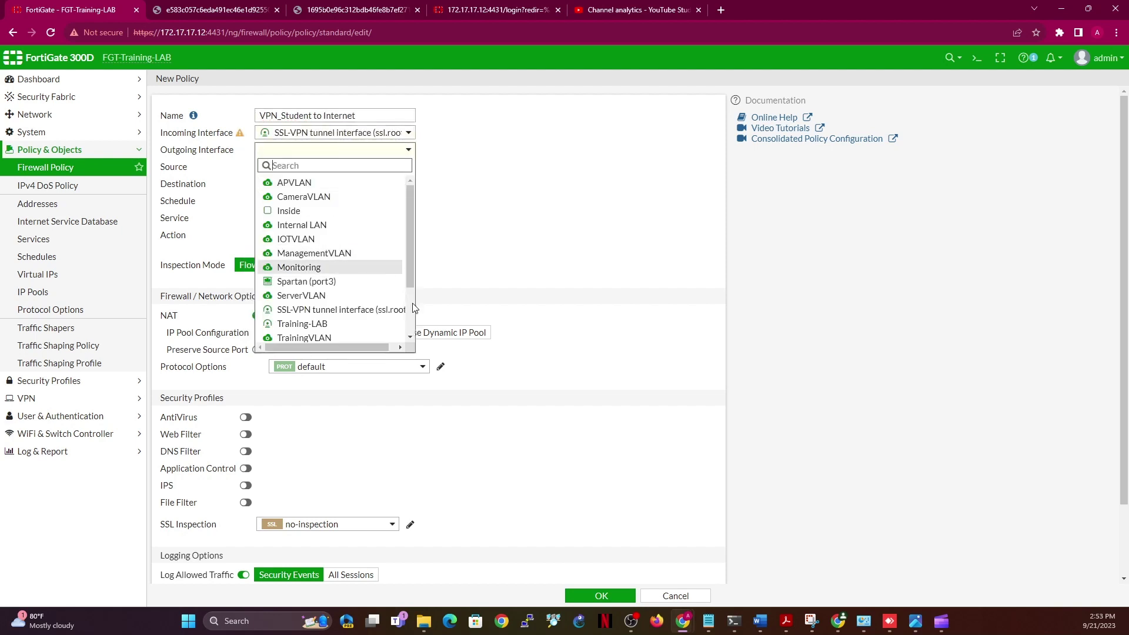
scroll(364, 276, "down", 2)
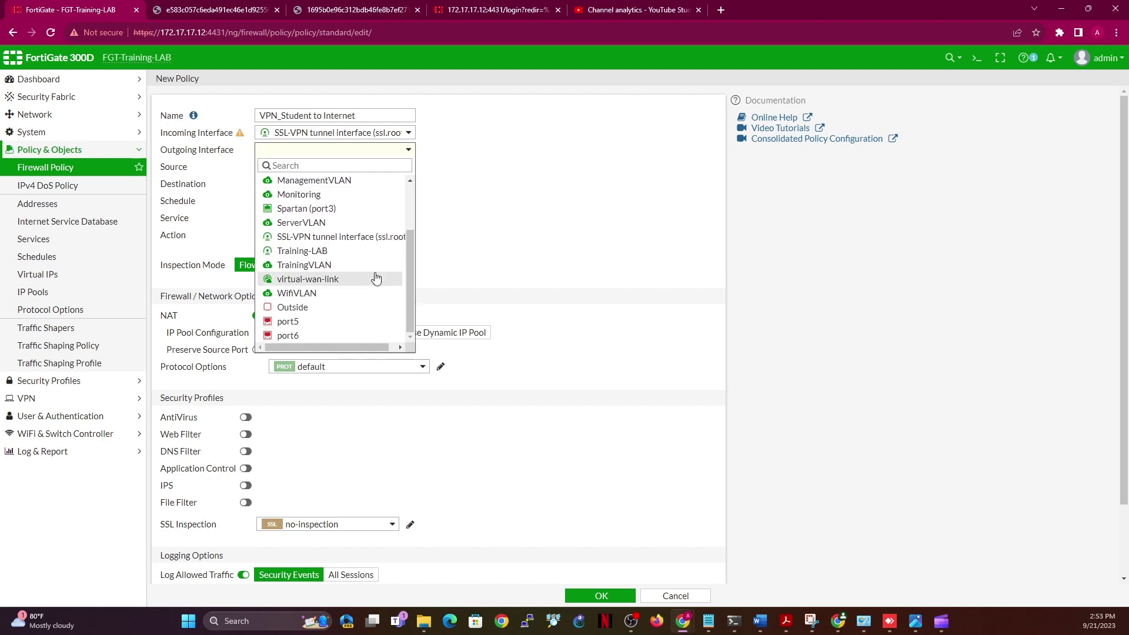
left_click(330, 279)
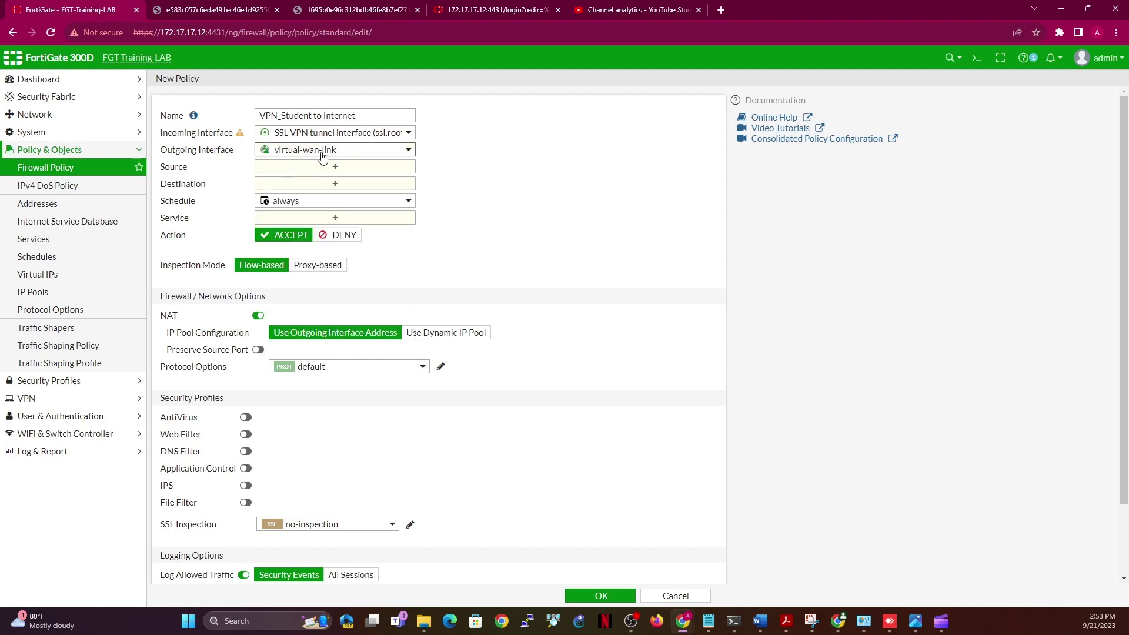
Add student_ip_addr and the student group as the policy's sources
mouse_move(326, 158)
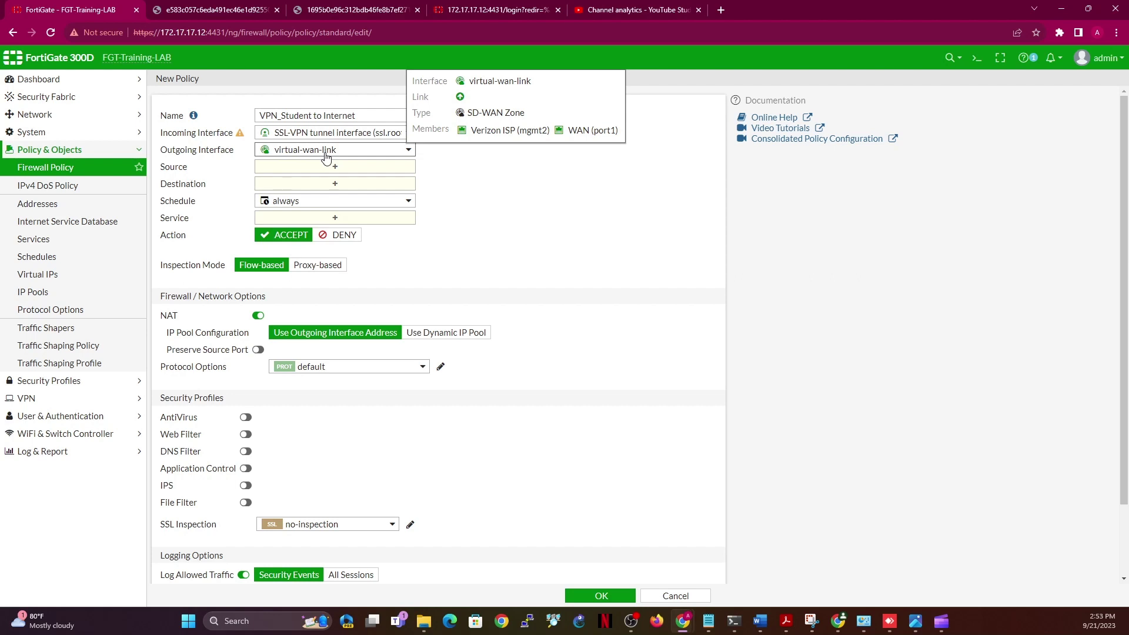
left_click(335, 167)
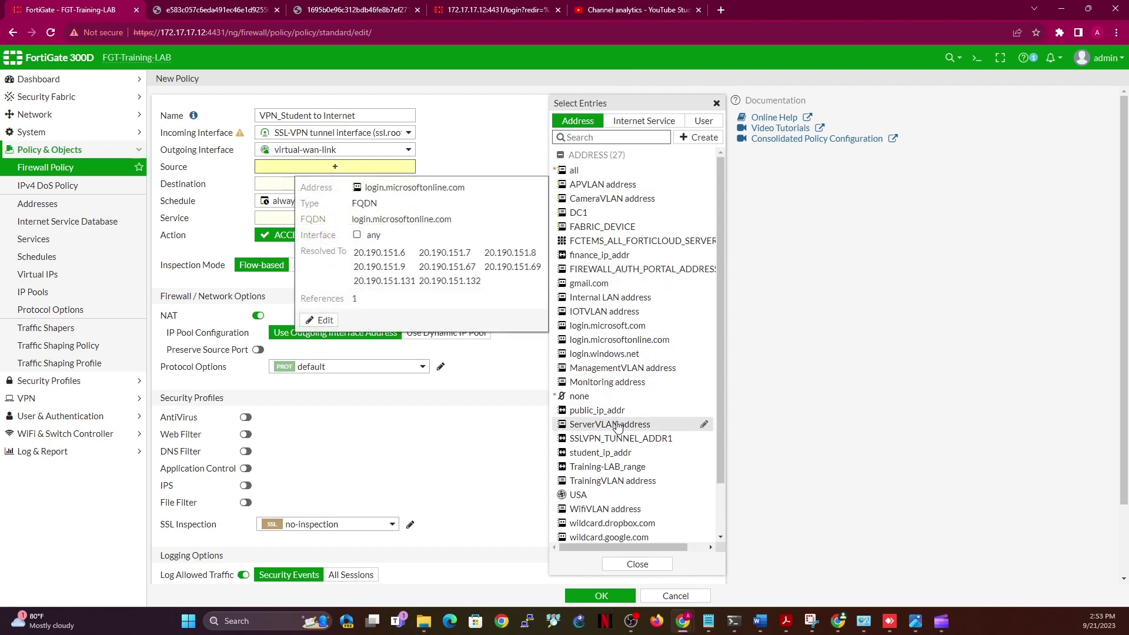
mouse_move(613, 422)
left_click(611, 452)
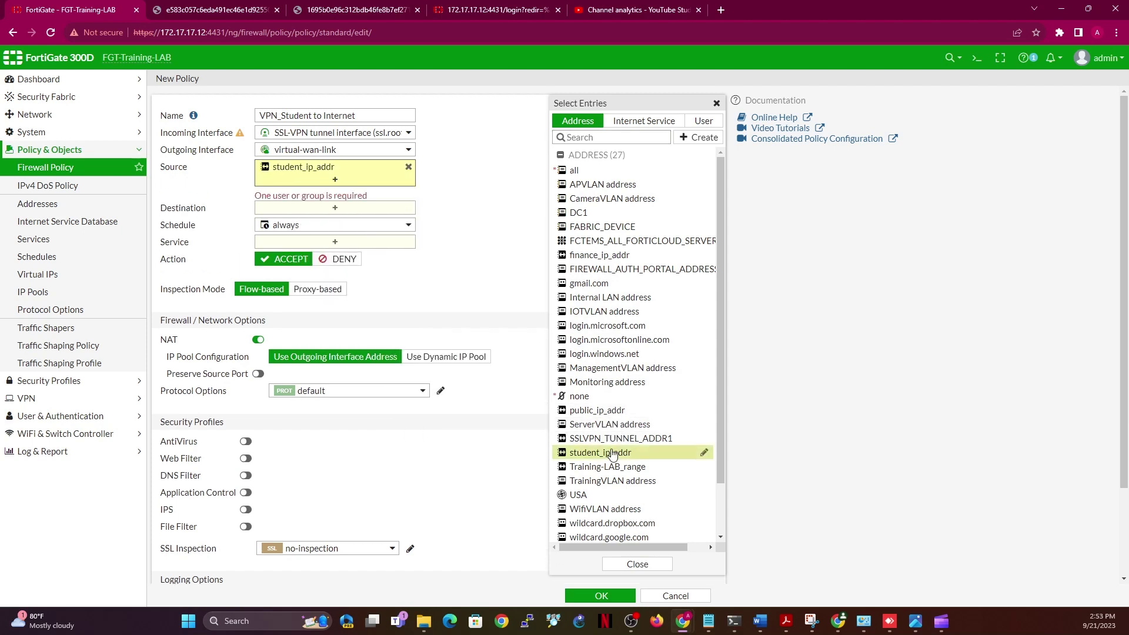
left_click(703, 121)
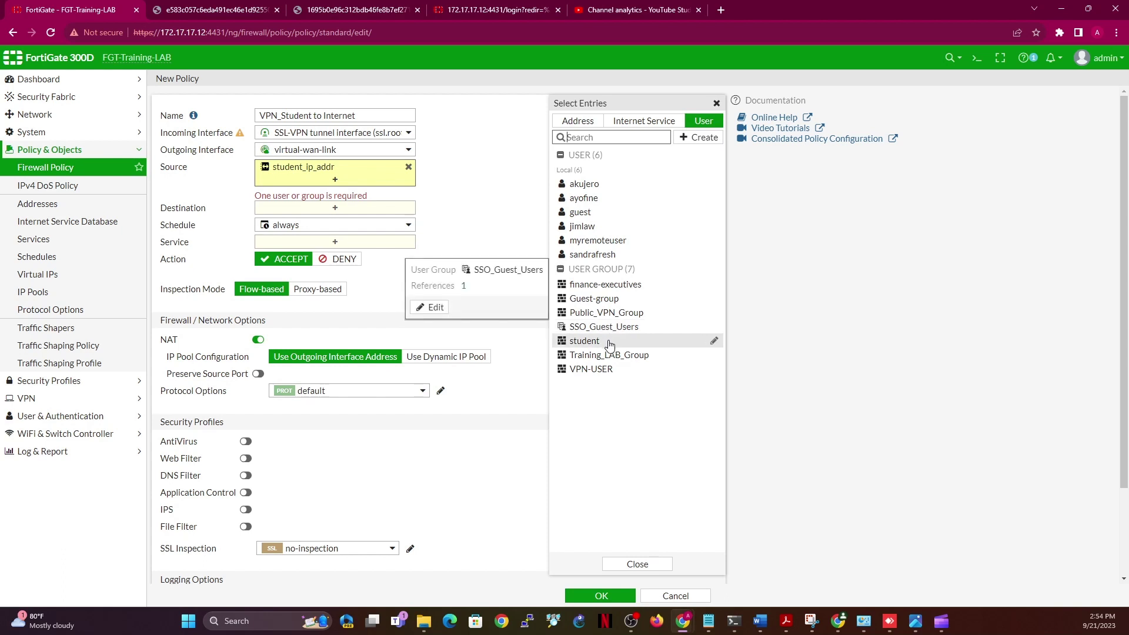
mouse_move(609, 345)
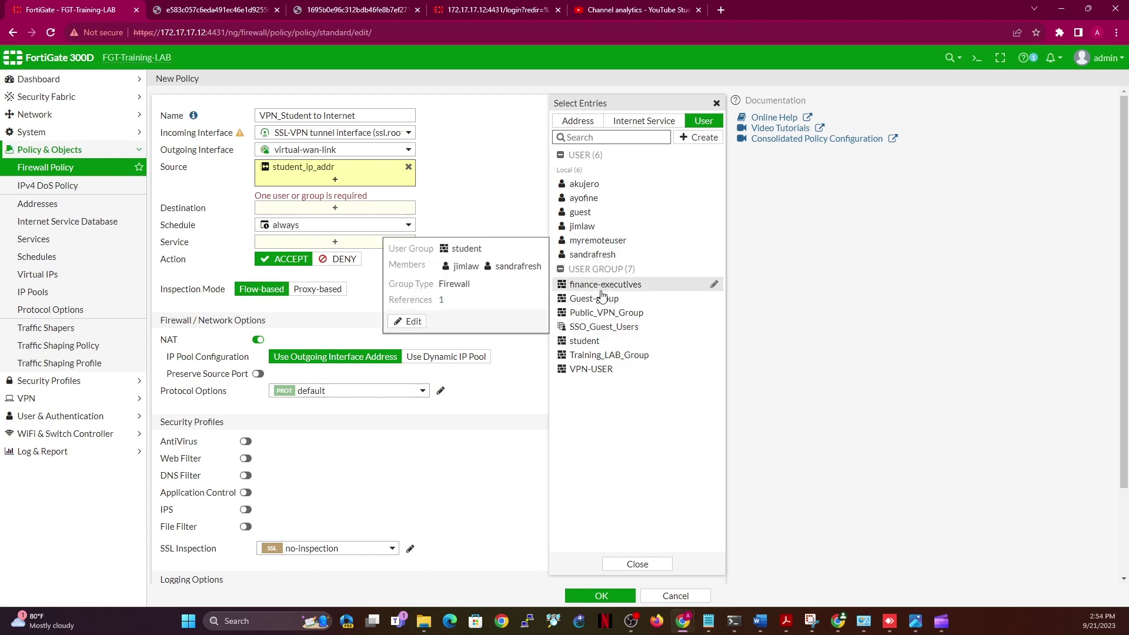
left_click(594, 343)
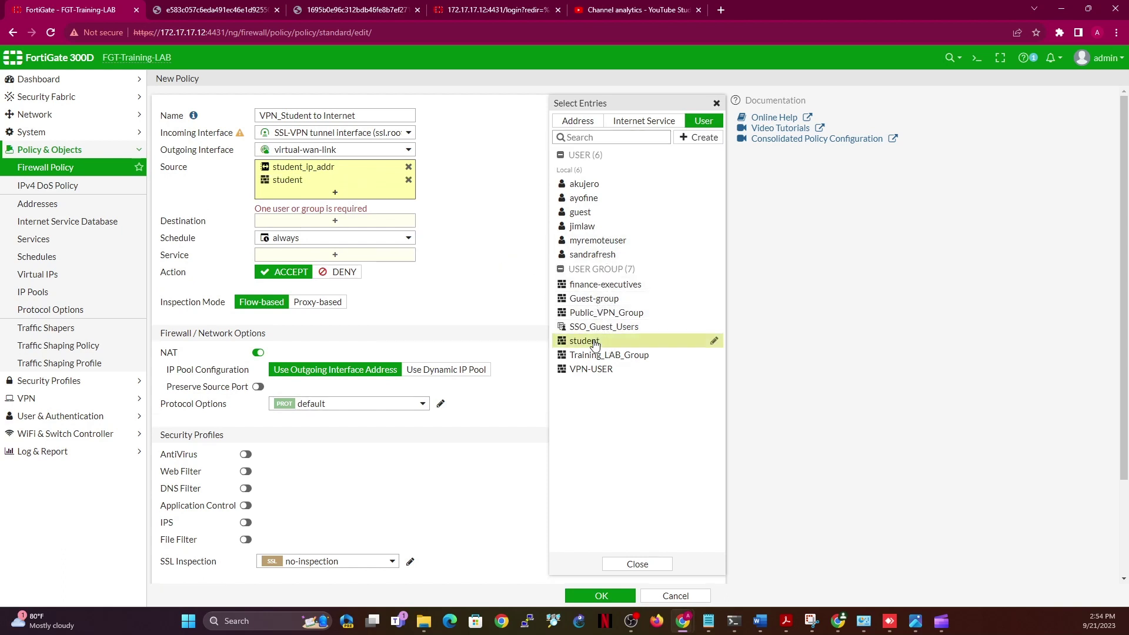
Set destination all and service ALL, log all sessions, and save the policy
left_click(335, 209)
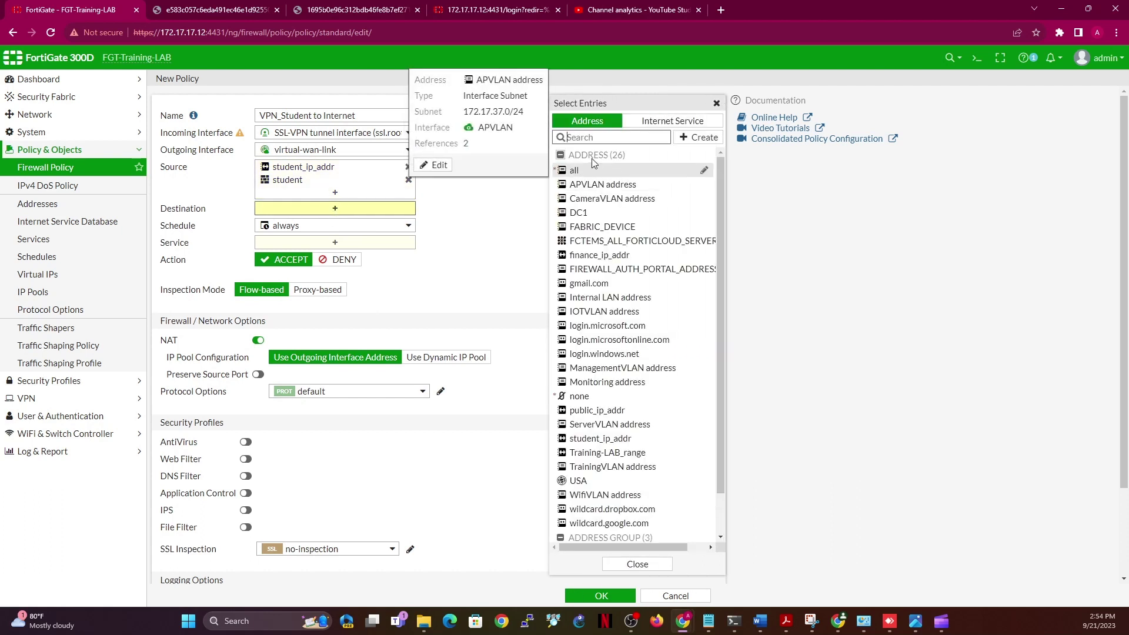
mouse_move(598, 214)
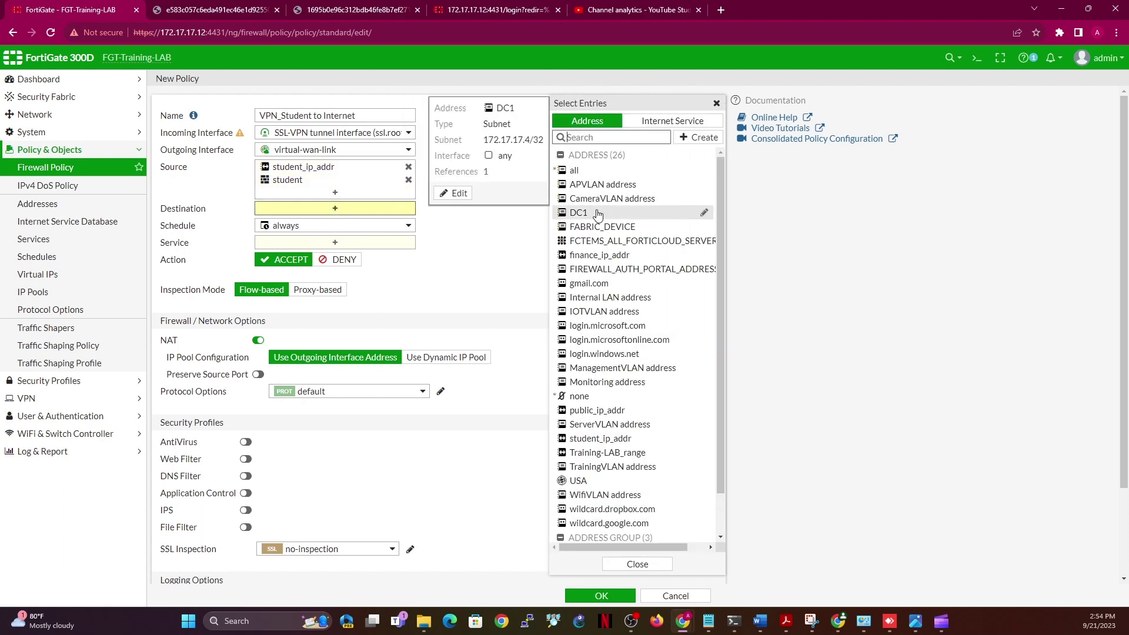
left_click(575, 170)
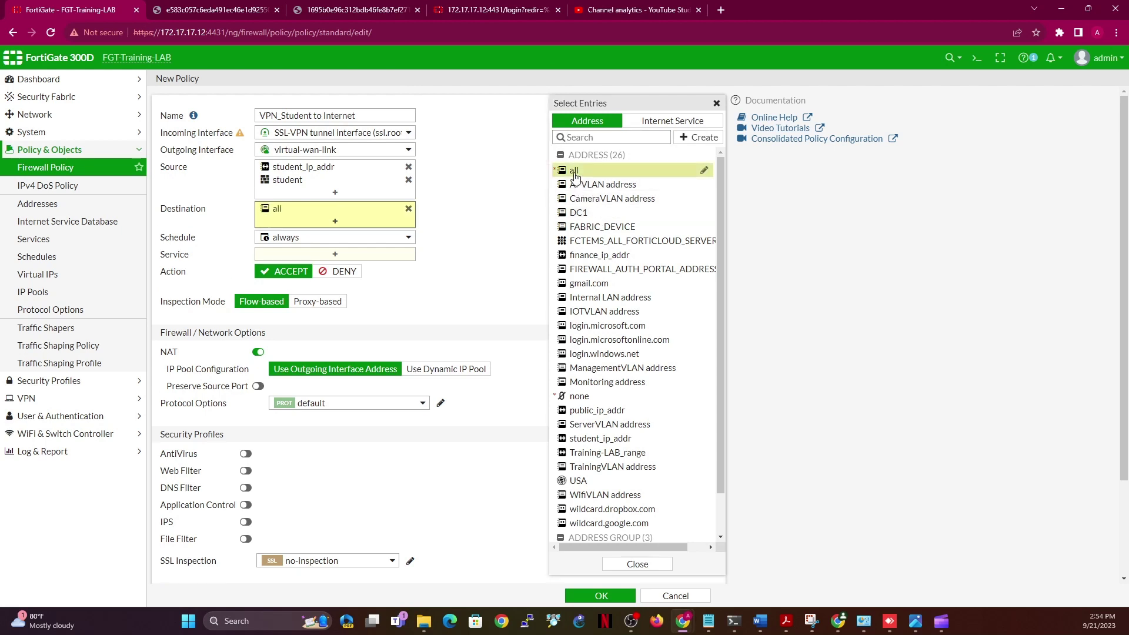
left_click(344, 257)
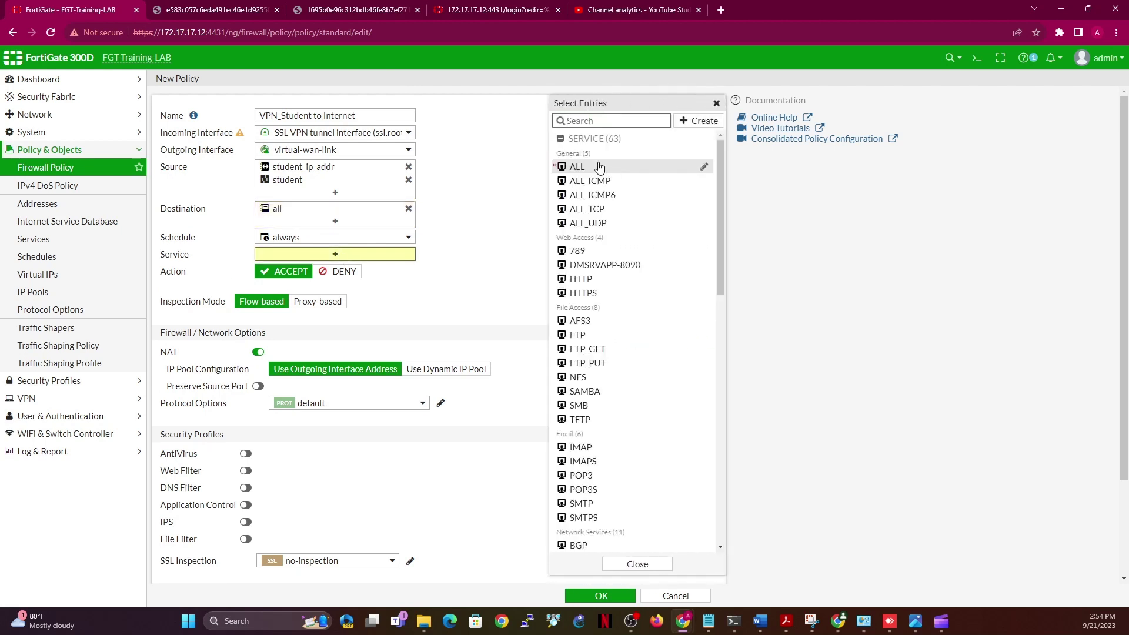
left_click(595, 167)
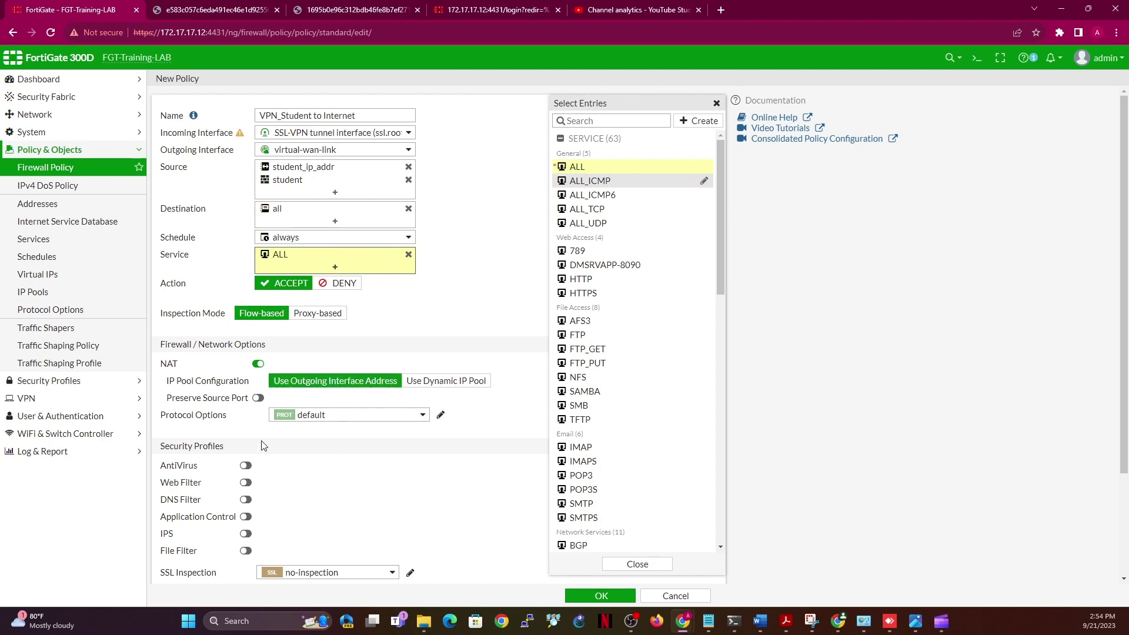
left_click(524, 260)
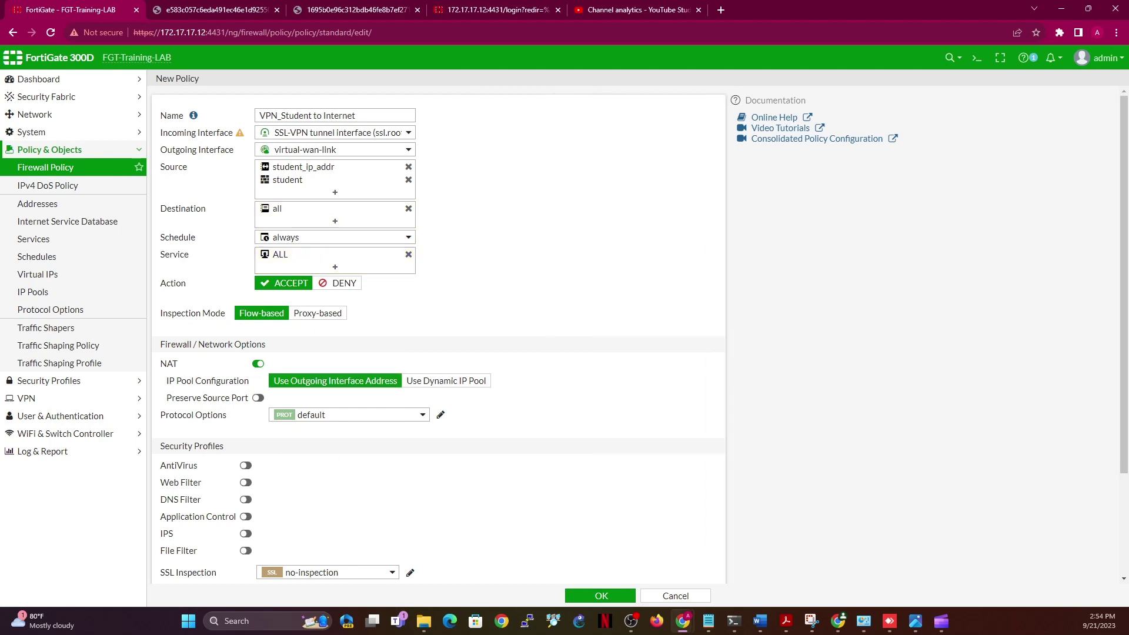
scroll(678, 507, "down", 2)
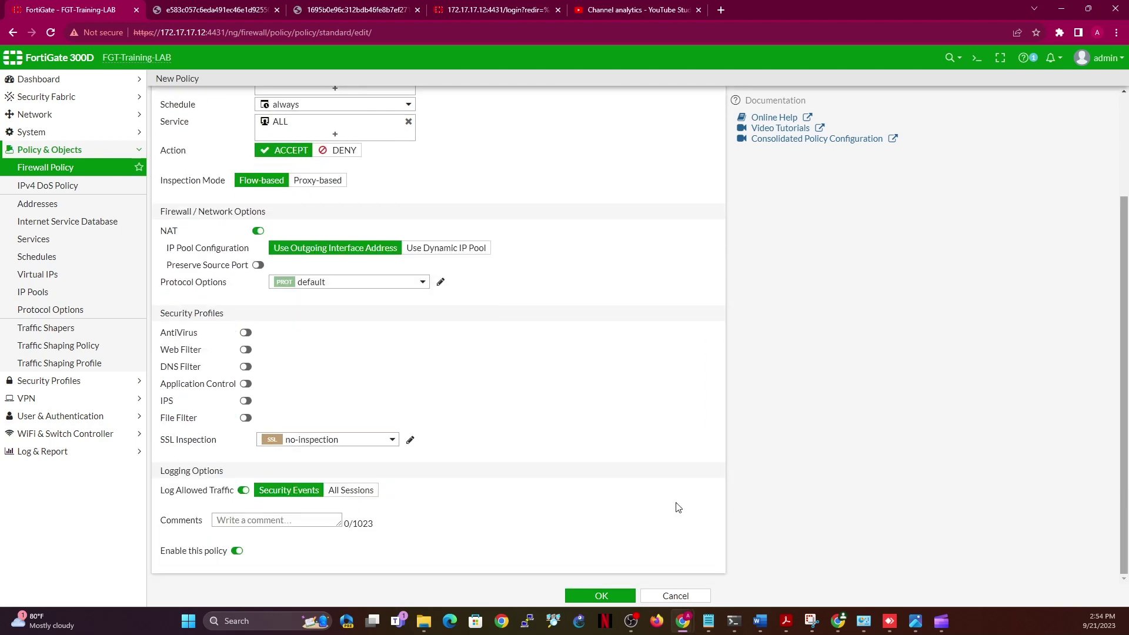
left_click(357, 490)
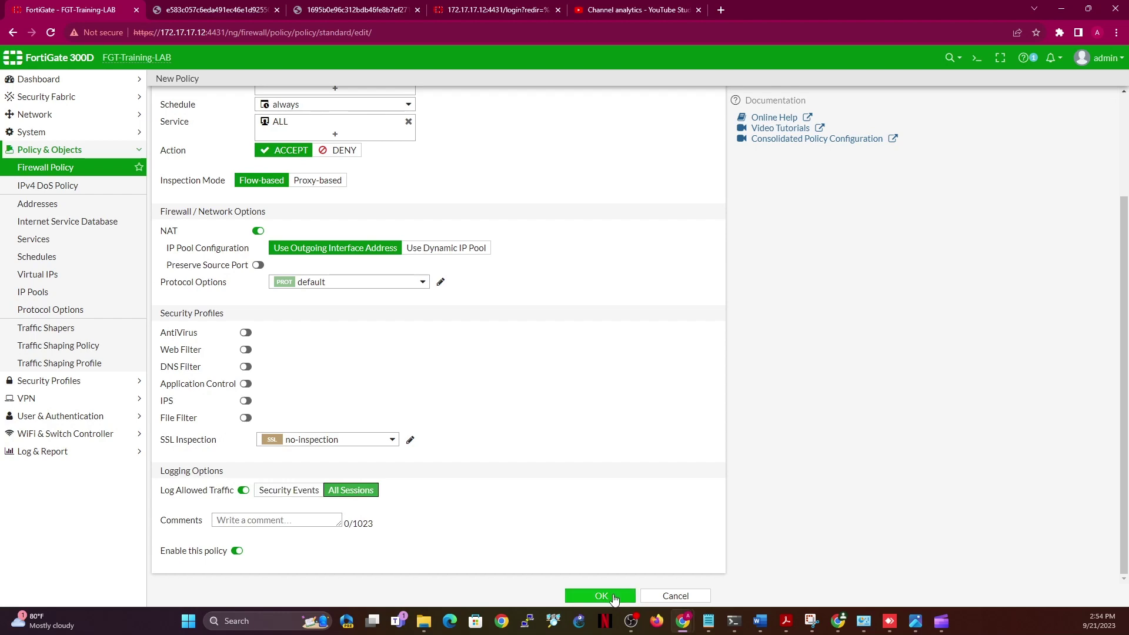
left_click(611, 596)
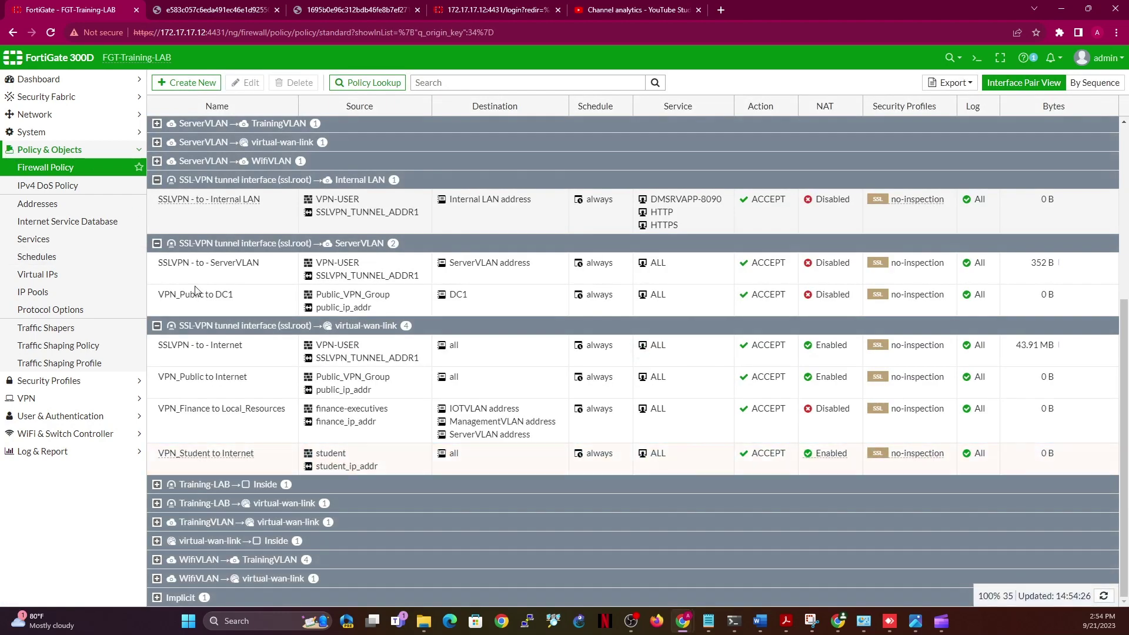
Change the VPN_Finance to Local_Resources outgoing interface from virtual-wan-link to Inside and save
double_click(245, 429)
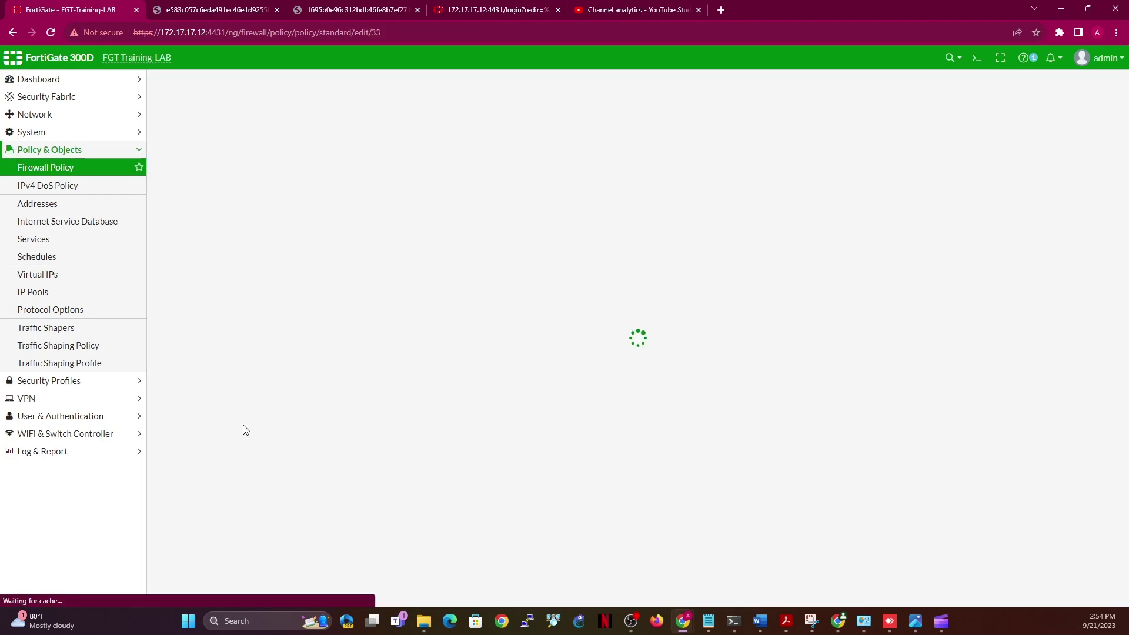
left_click(354, 151)
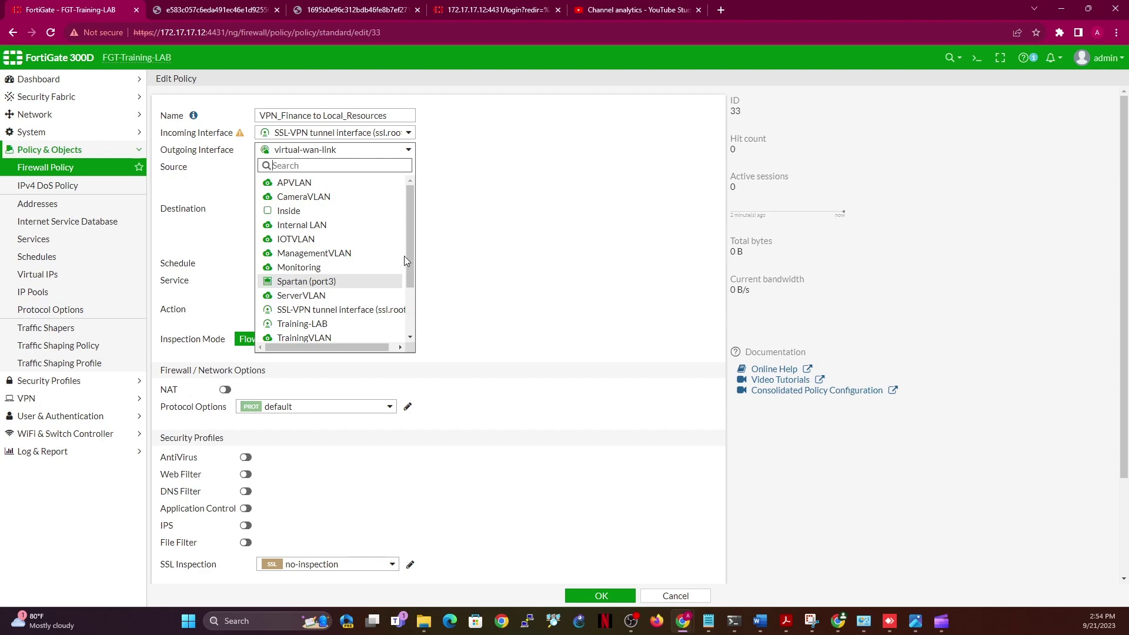
left_click(287, 212)
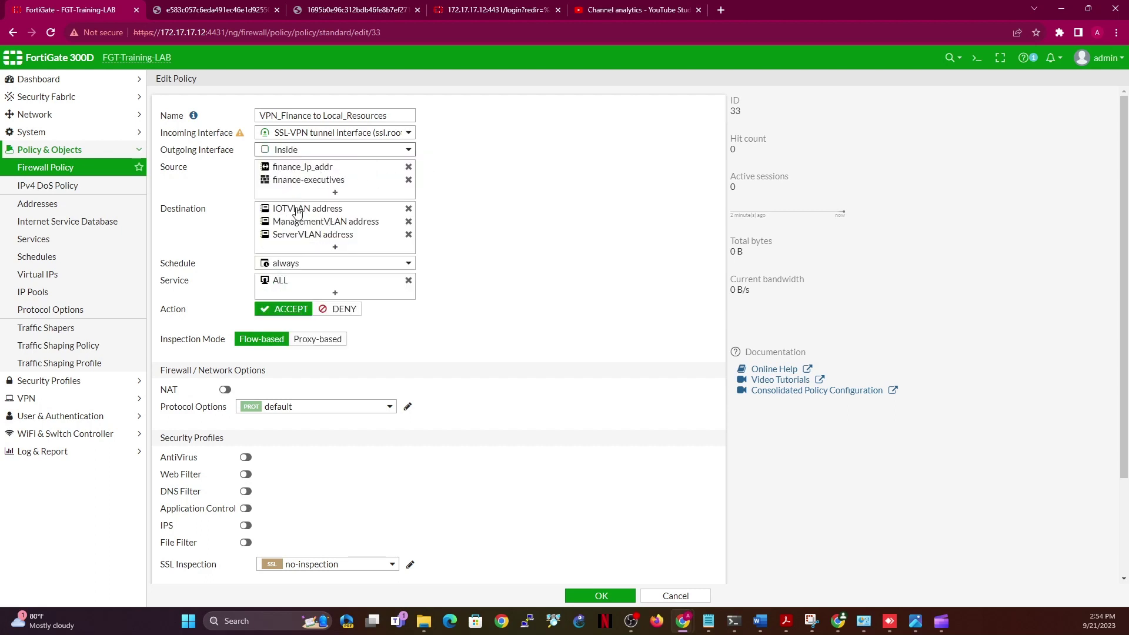
mouse_move(285, 215)
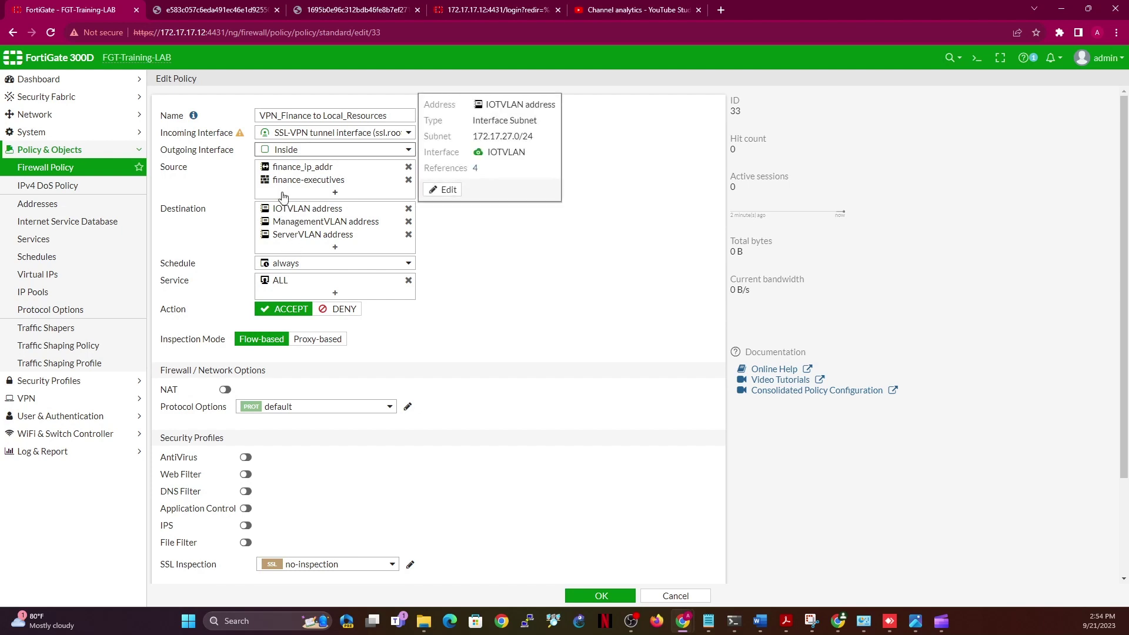
mouse_move(284, 156)
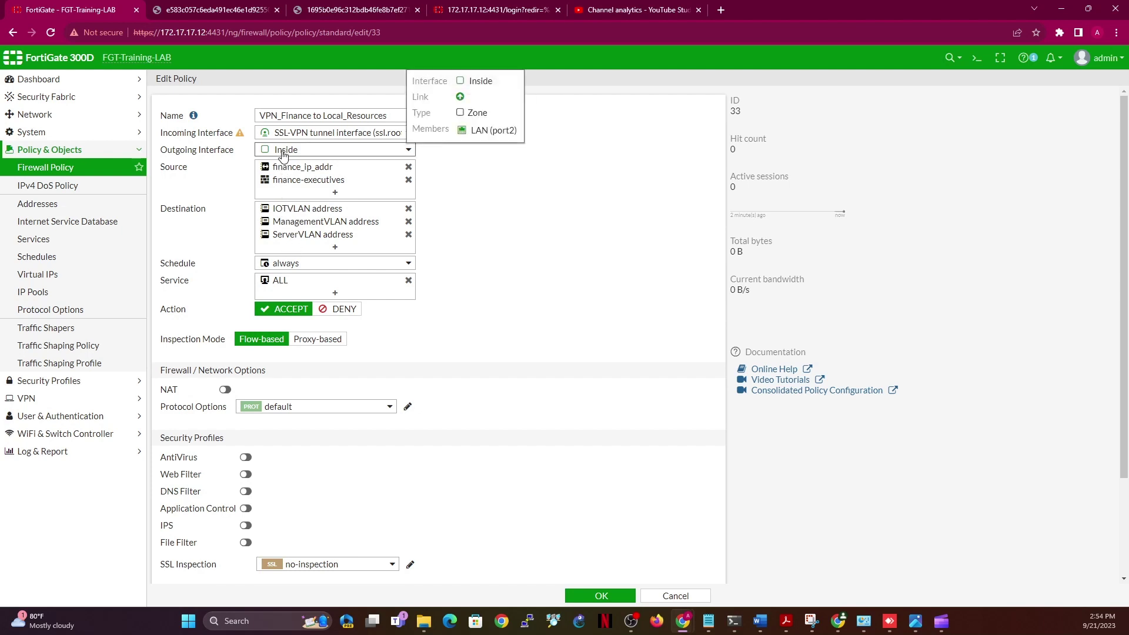
left_click(283, 154)
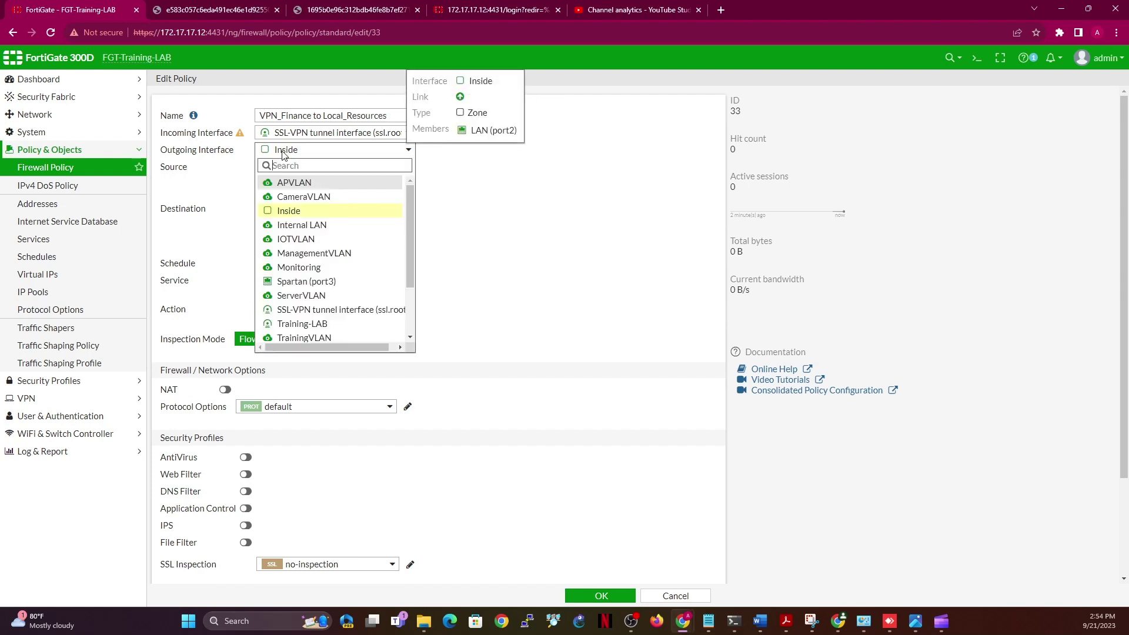
scroll(408, 307, "down", 1)
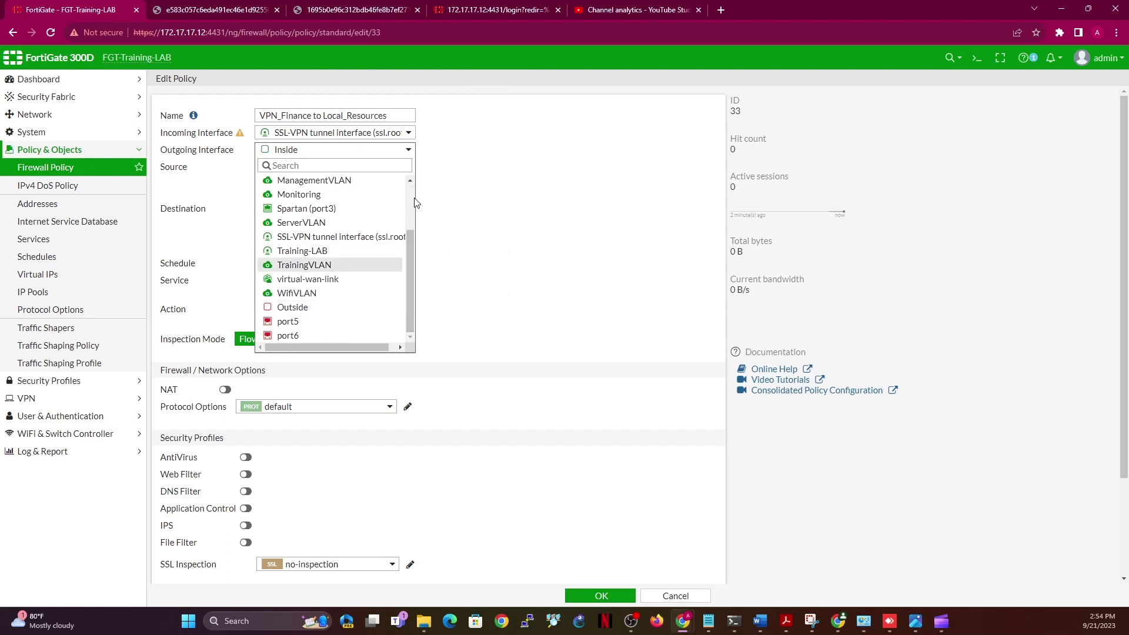
scroll(411, 194, "up", 1)
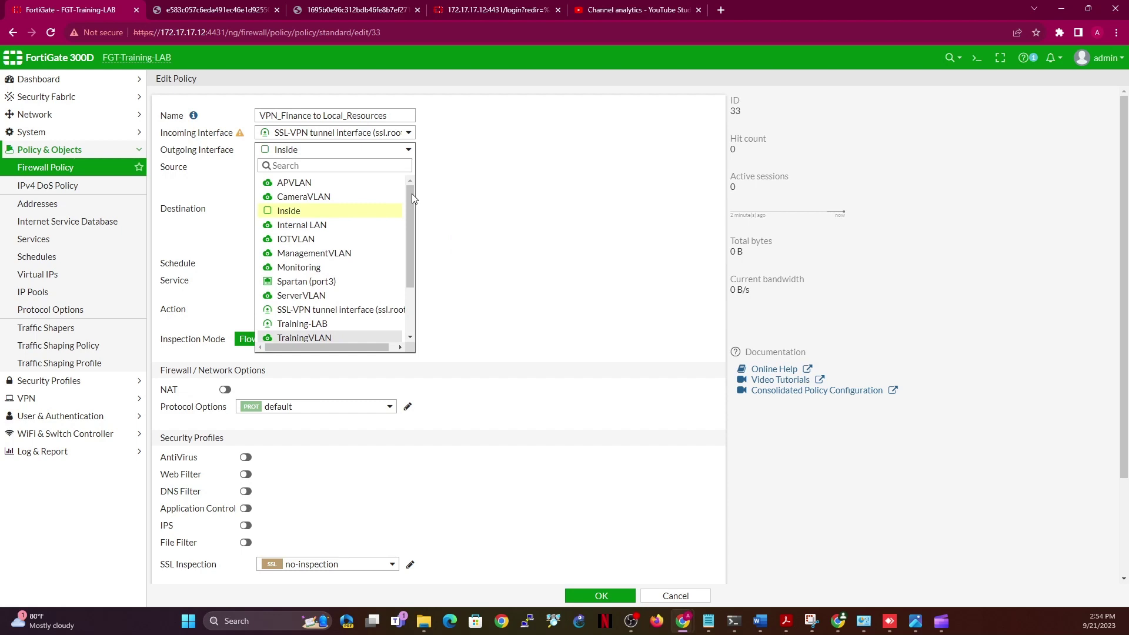
mouse_move(317, 284)
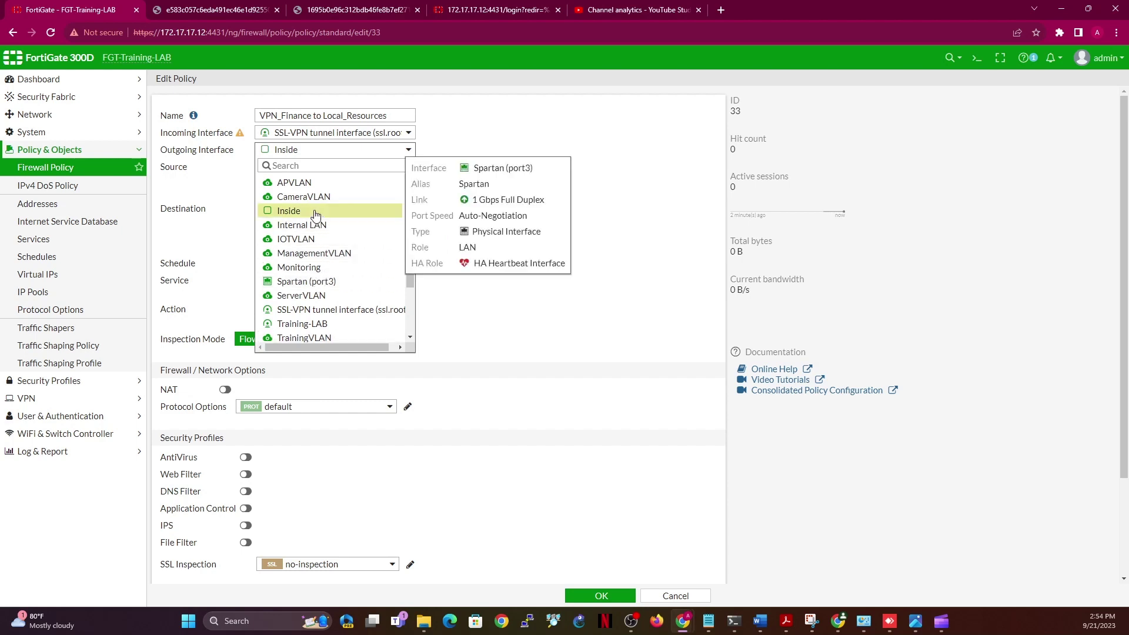
mouse_move(316, 216)
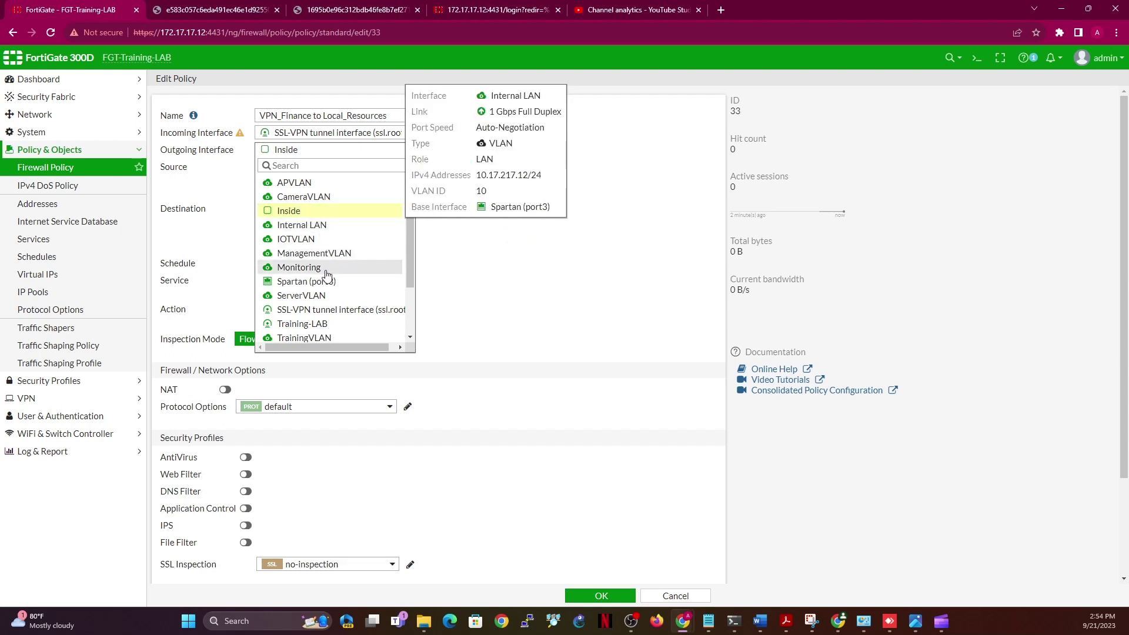
mouse_move(328, 304)
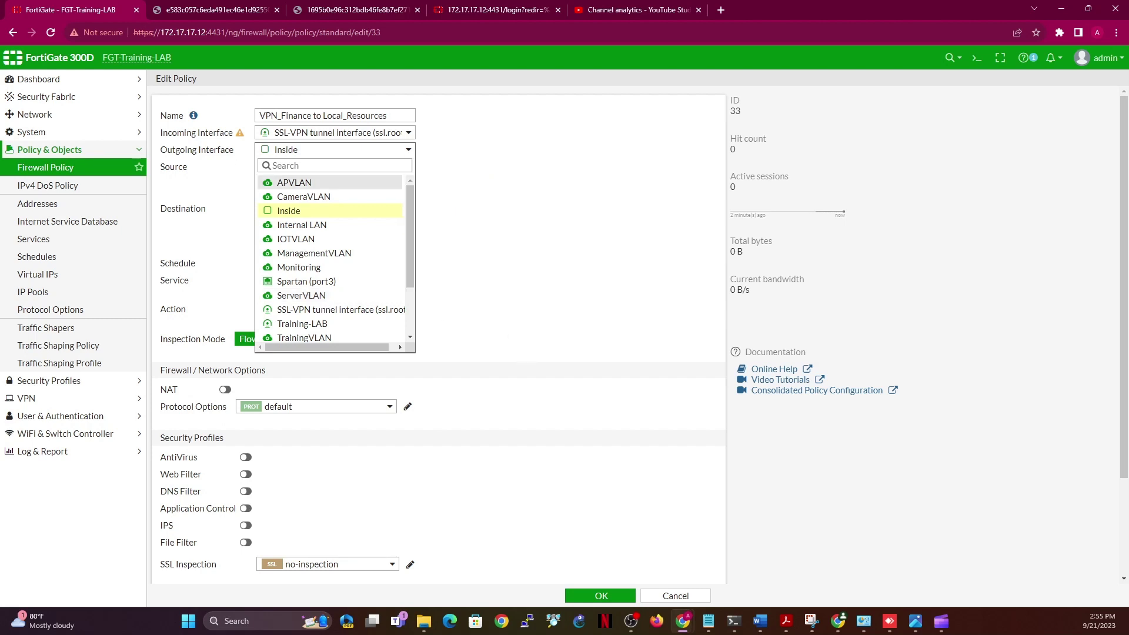
left_click(570, 183)
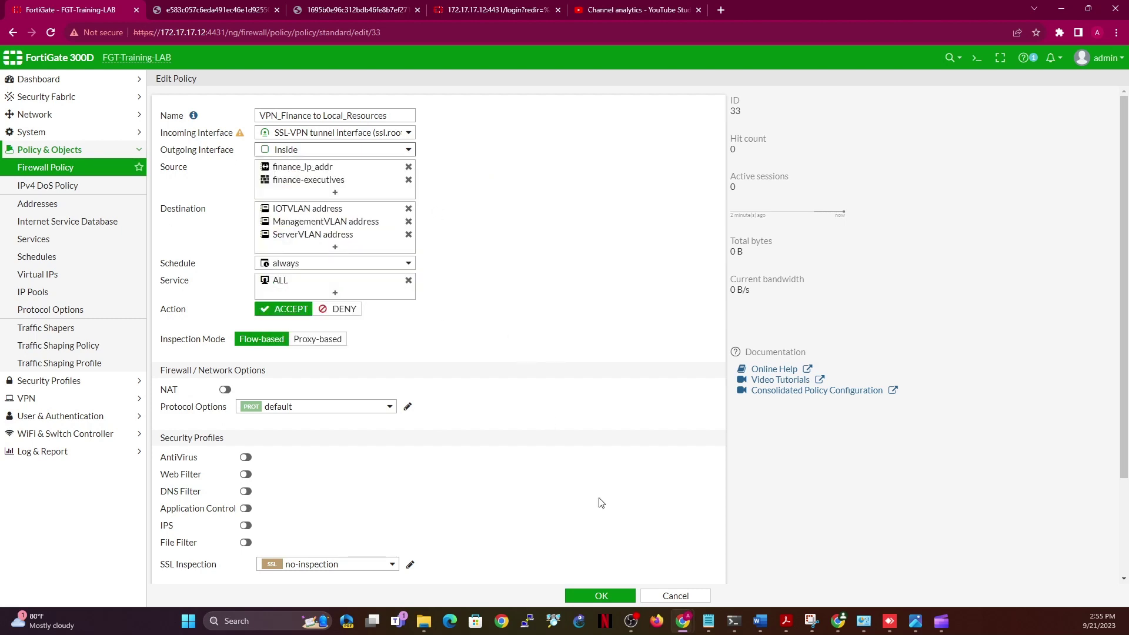
left_click(592, 596)
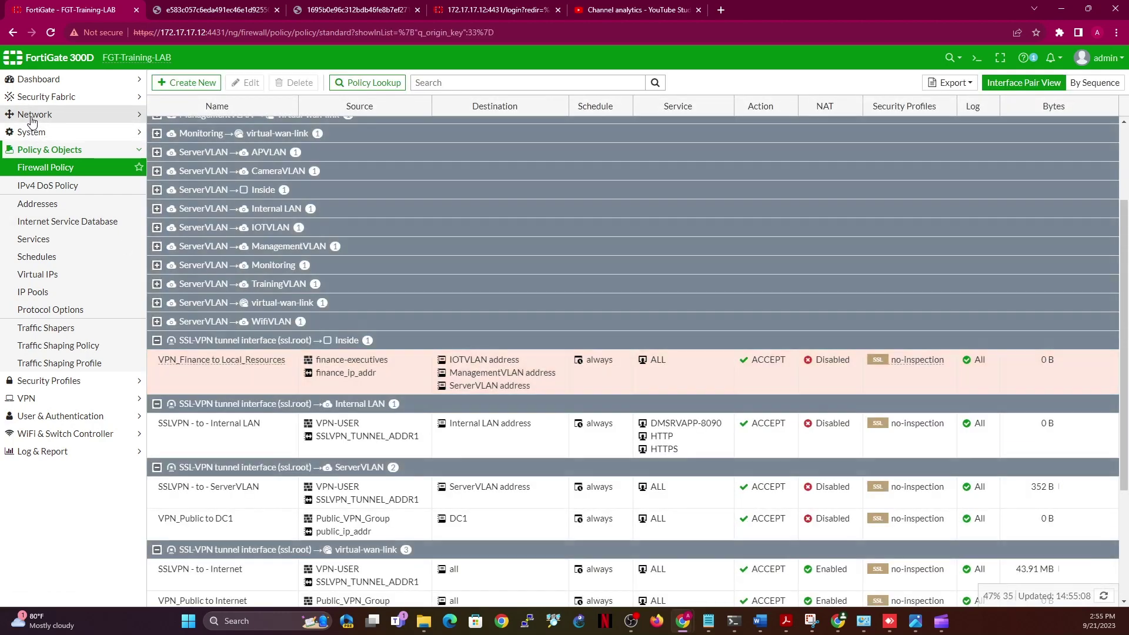
left_click(34, 115)
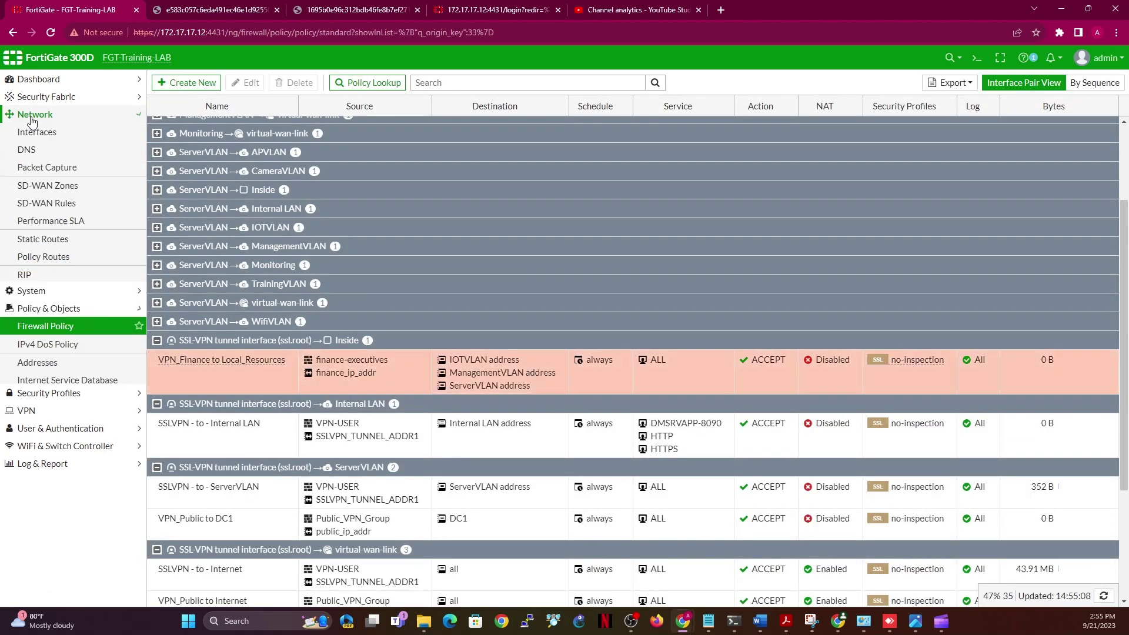
Check the Inside zone's members and expand Spartan (port3) in the interface list to view its VLANs
left_click(37, 132)
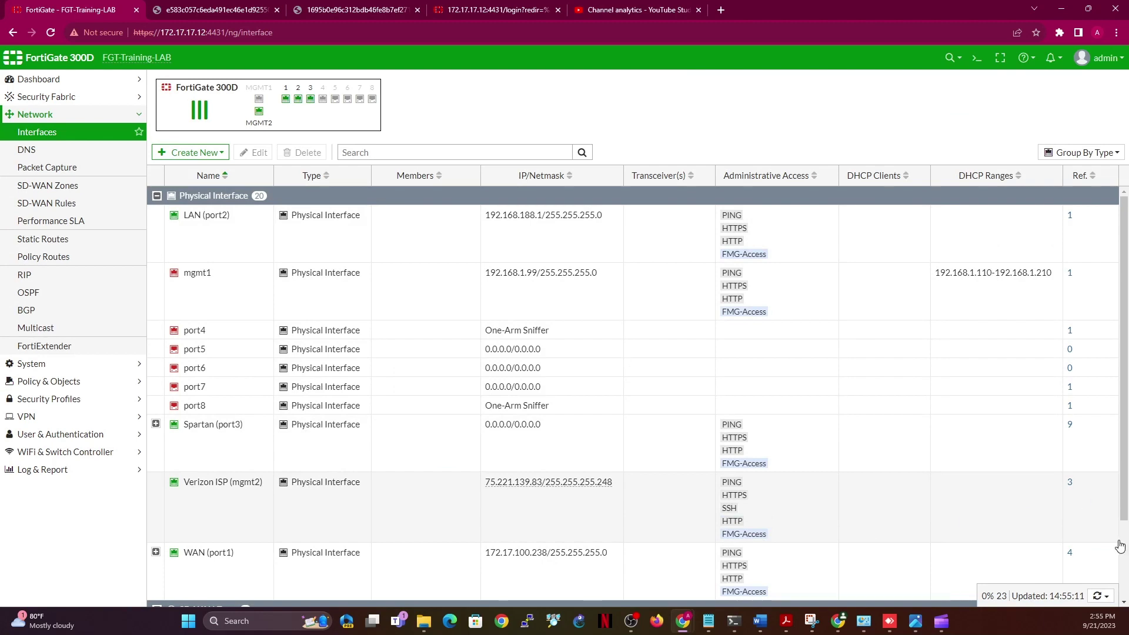
scroll(1117, 547, "down", 2)
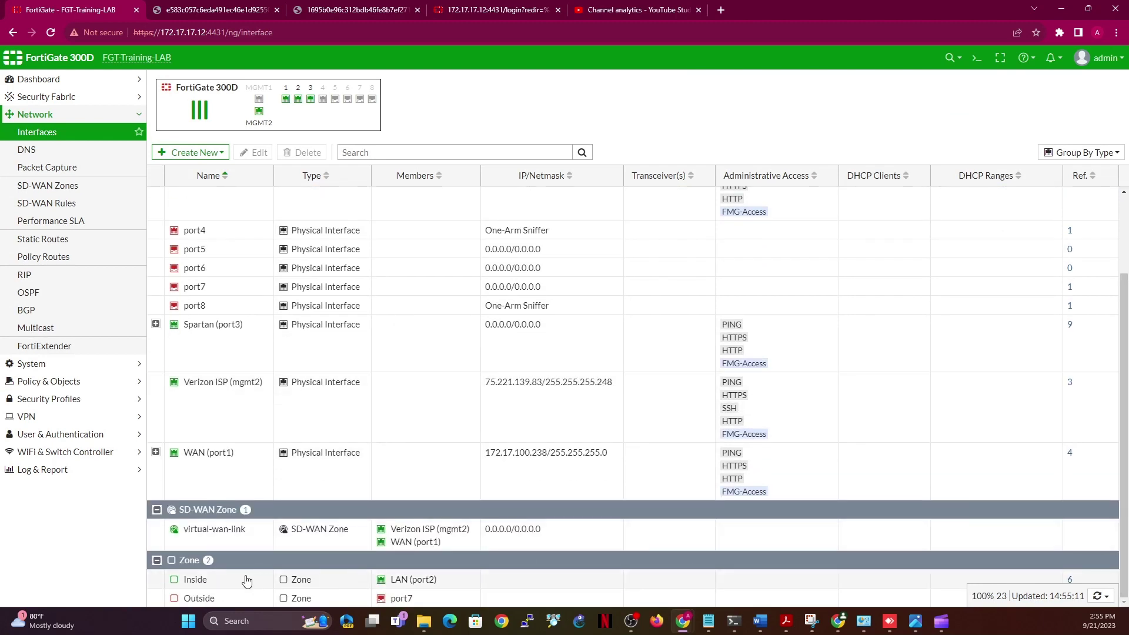
left_click(247, 581)
double_click(246, 581)
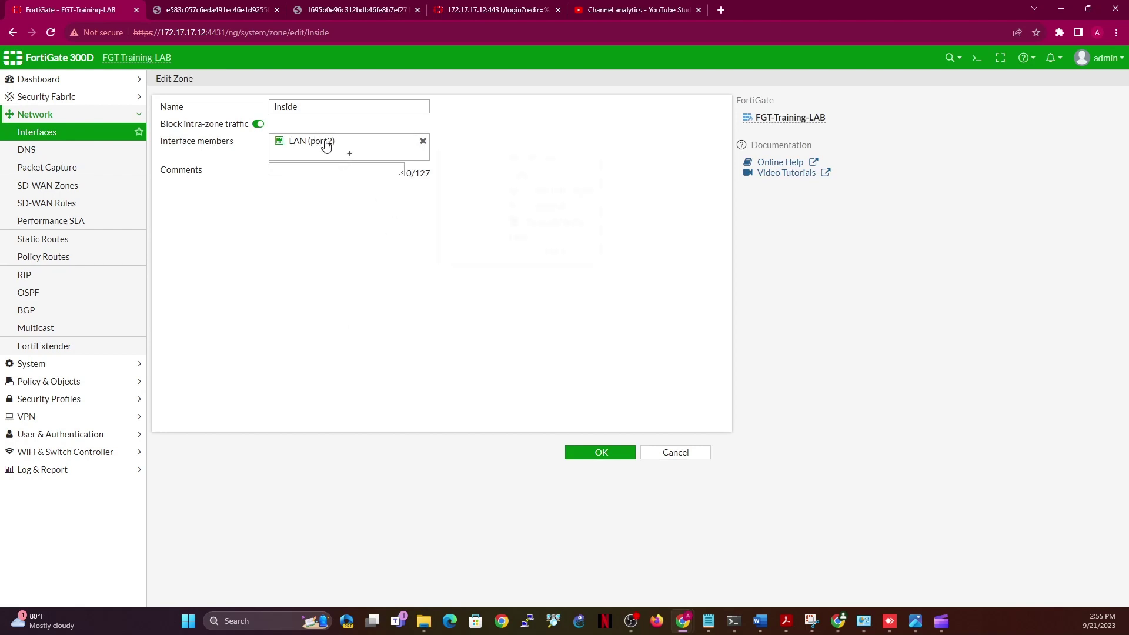
mouse_move(326, 145)
left_click(348, 155)
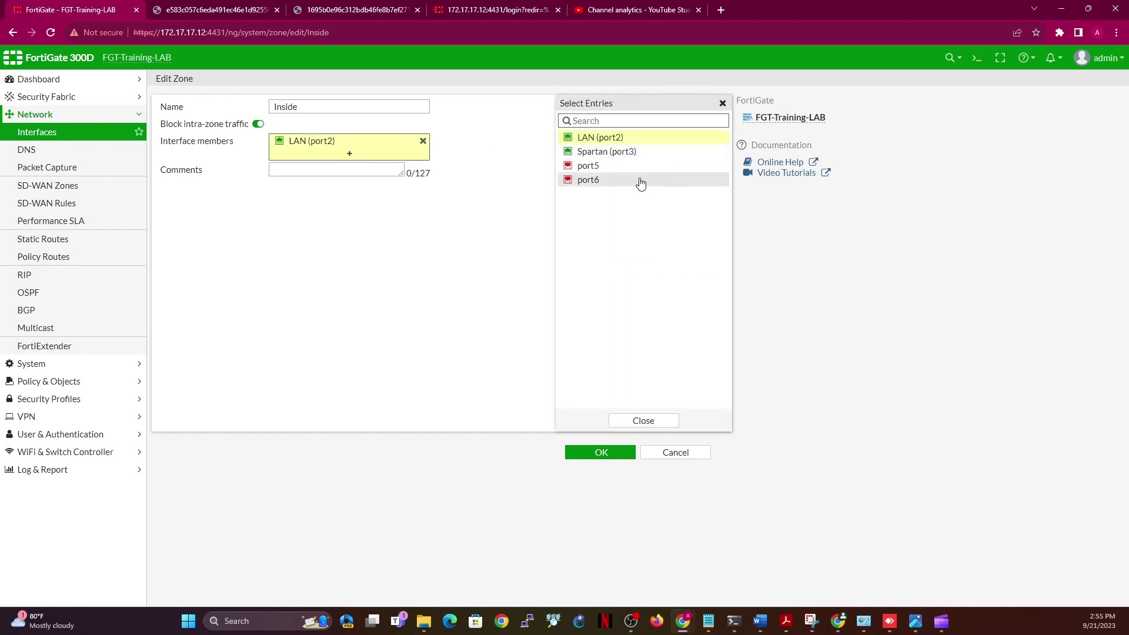
mouse_move(602, 180)
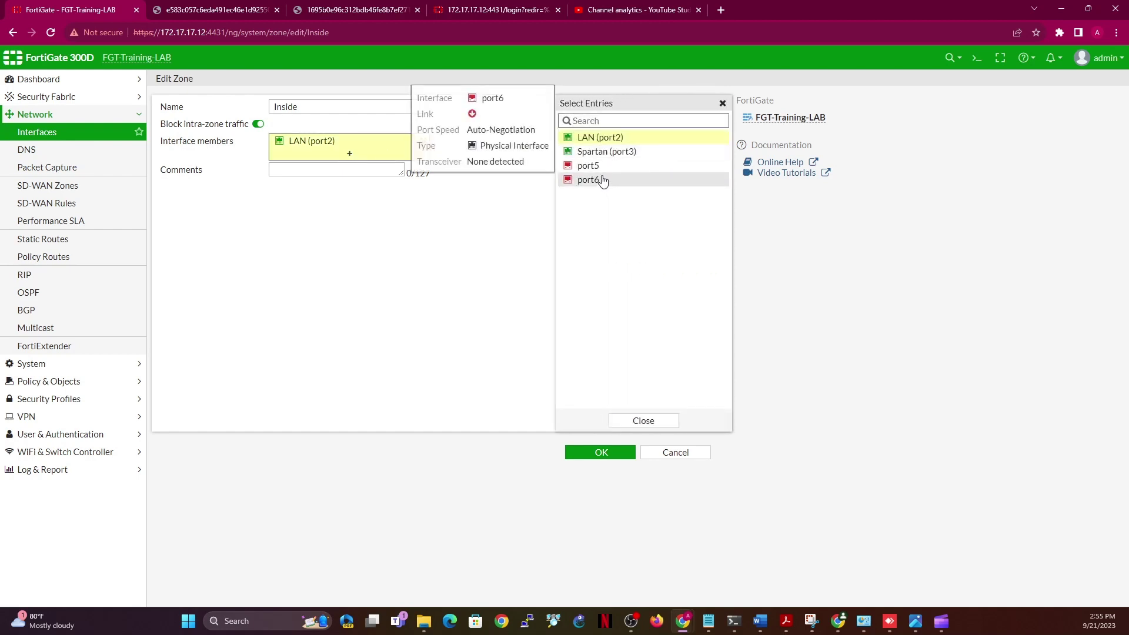
left_click(54, 132)
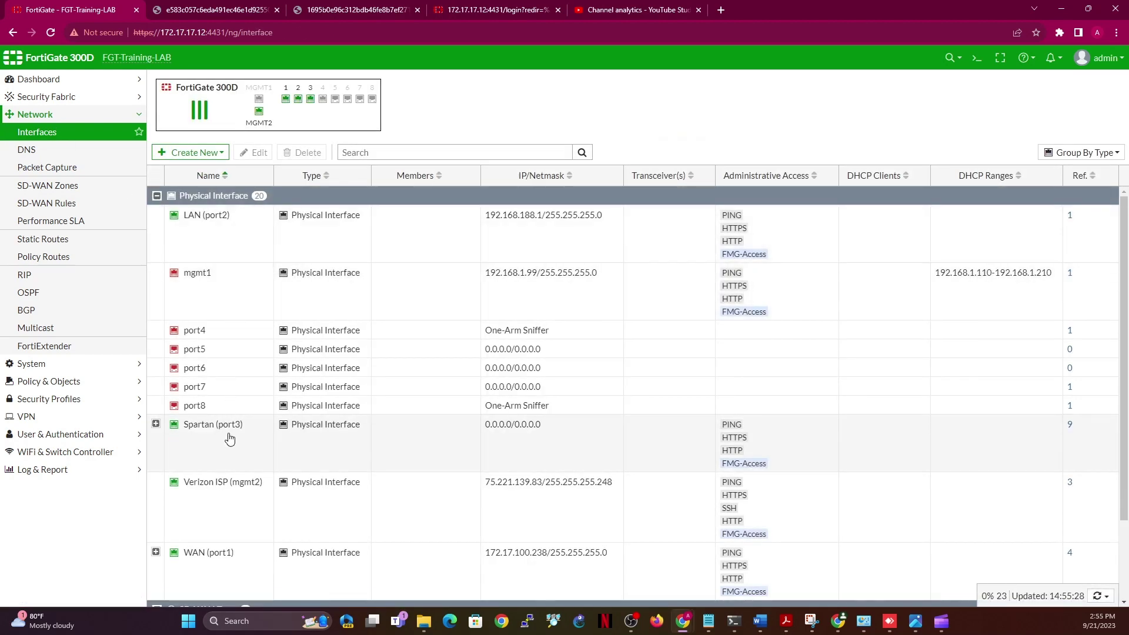
left_click(156, 424)
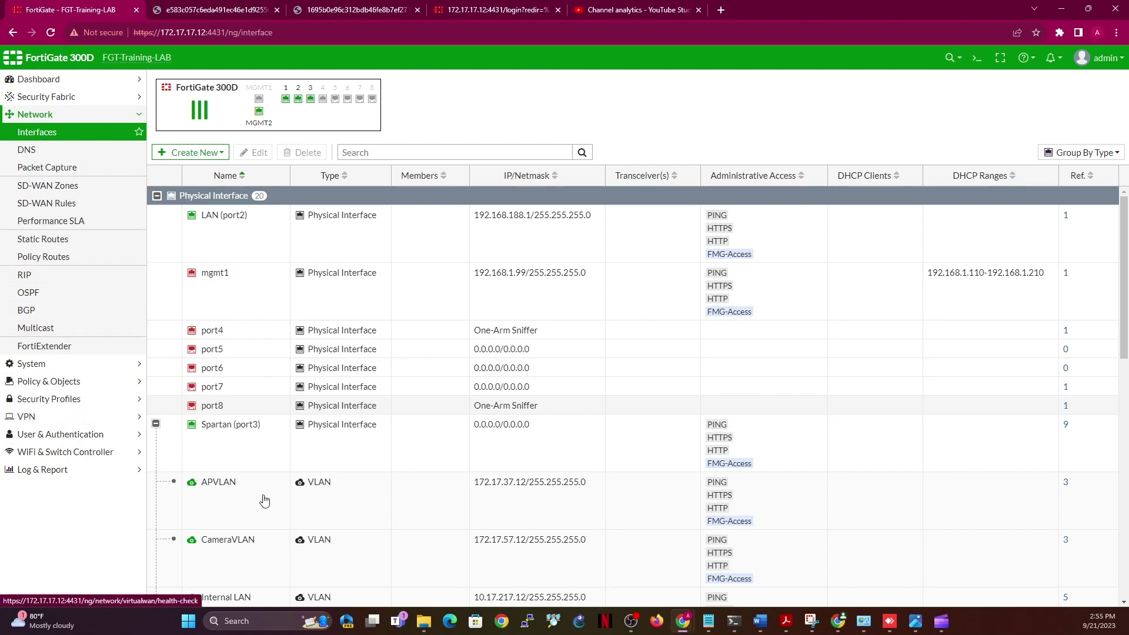
scroll(1125, 565, "down", 10)
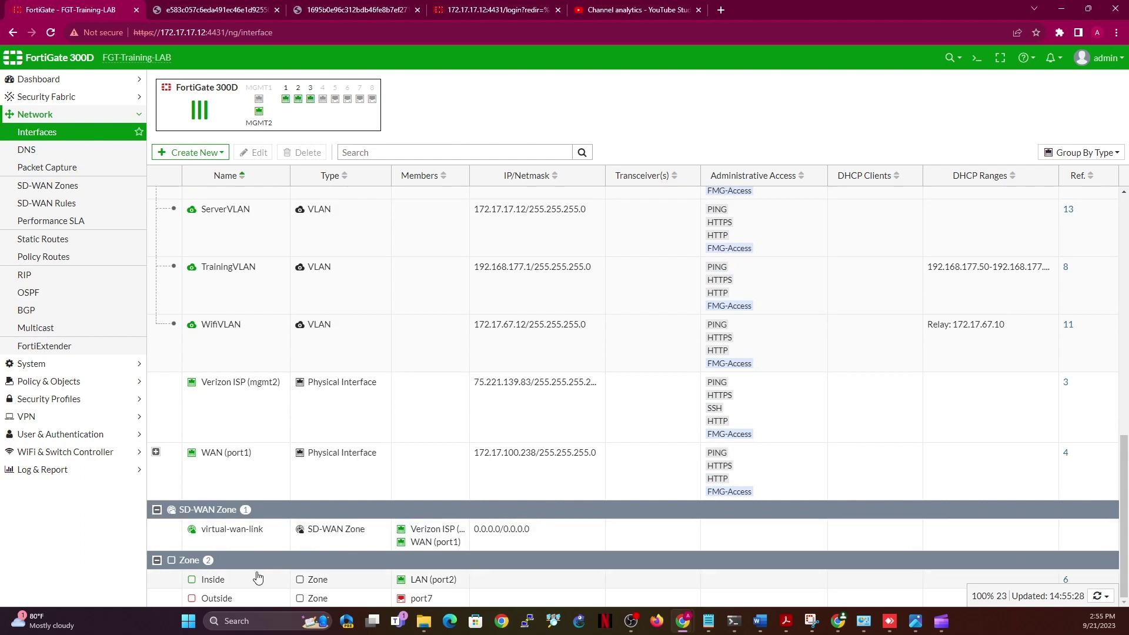
Add Spartan (port3) to the Inside zone's interface members and save the zone
double_click(260, 582)
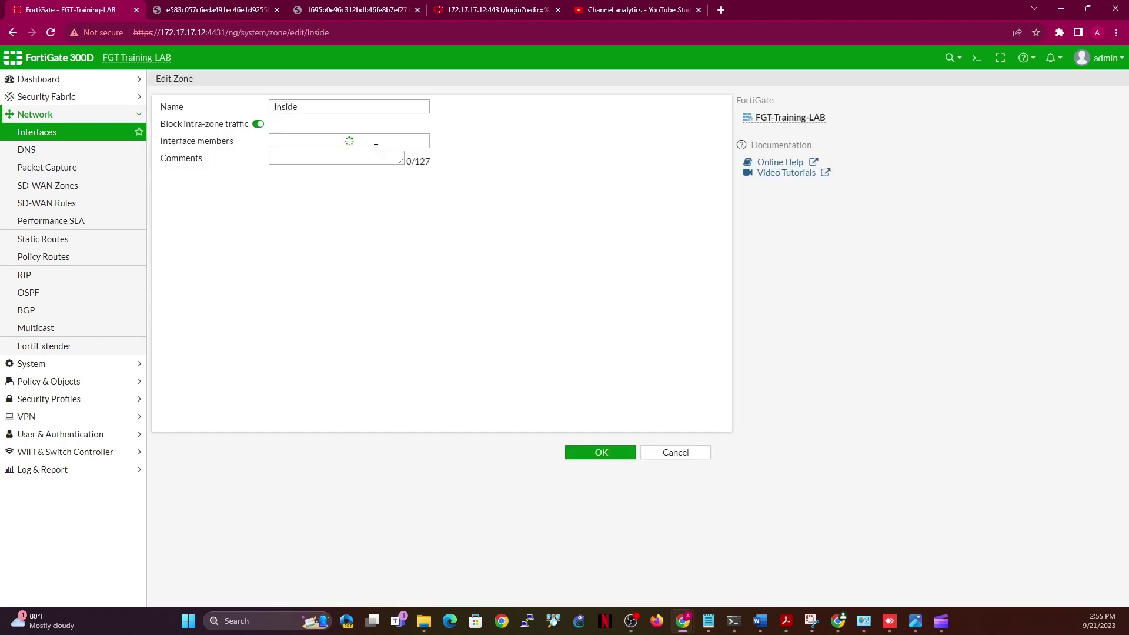
left_click(346, 154)
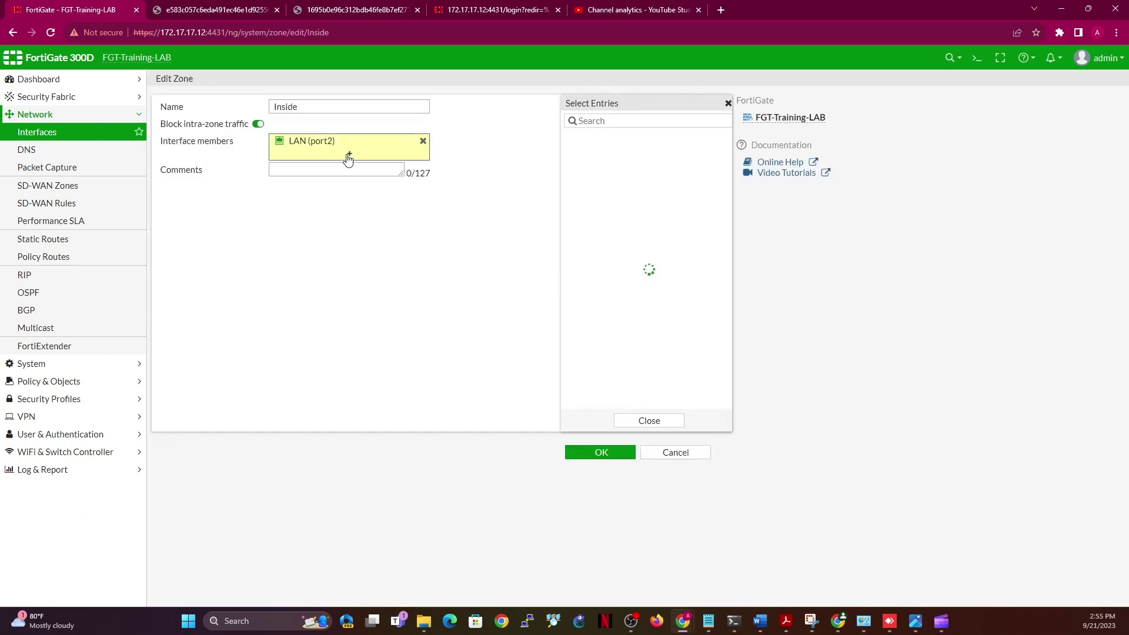
left_click(620, 154)
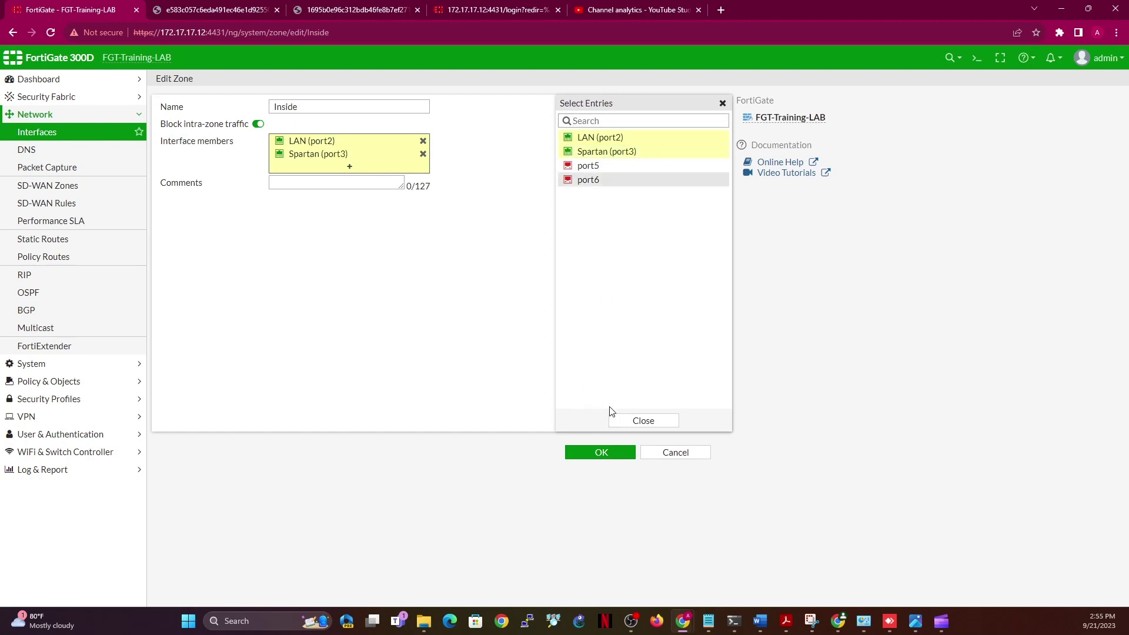
left_click(635, 418)
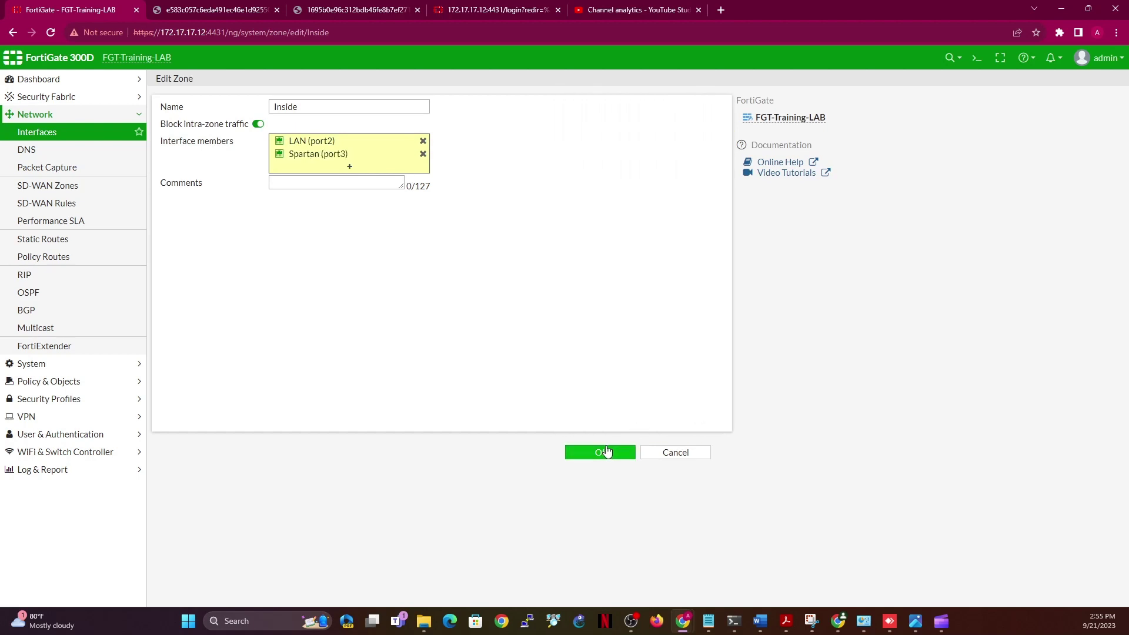
left_click(605, 453)
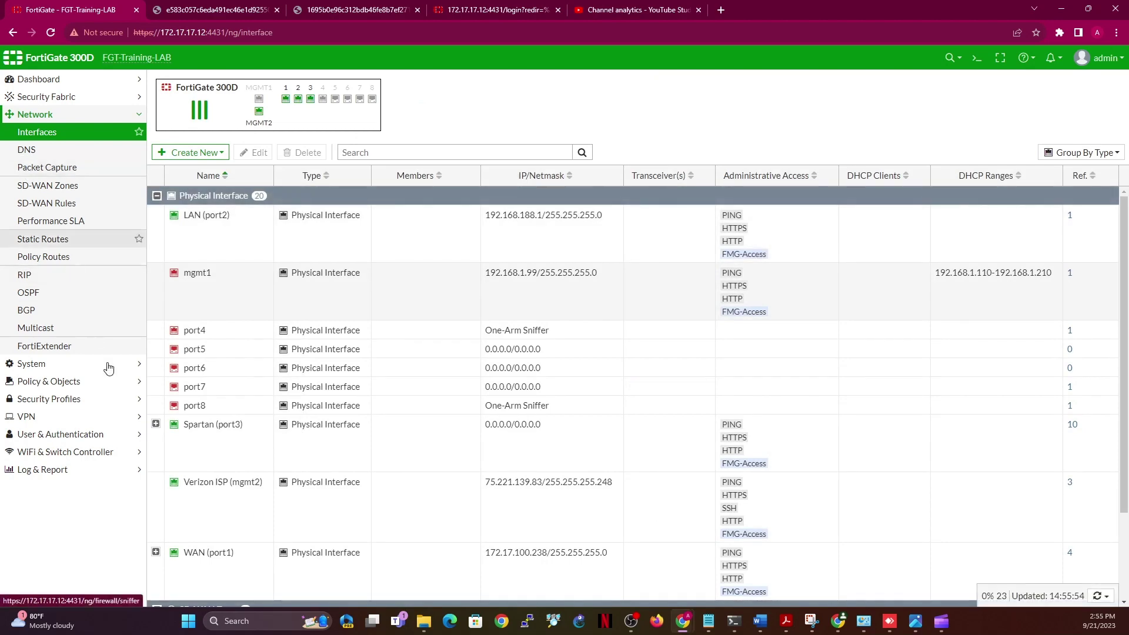
left_click(65, 364)
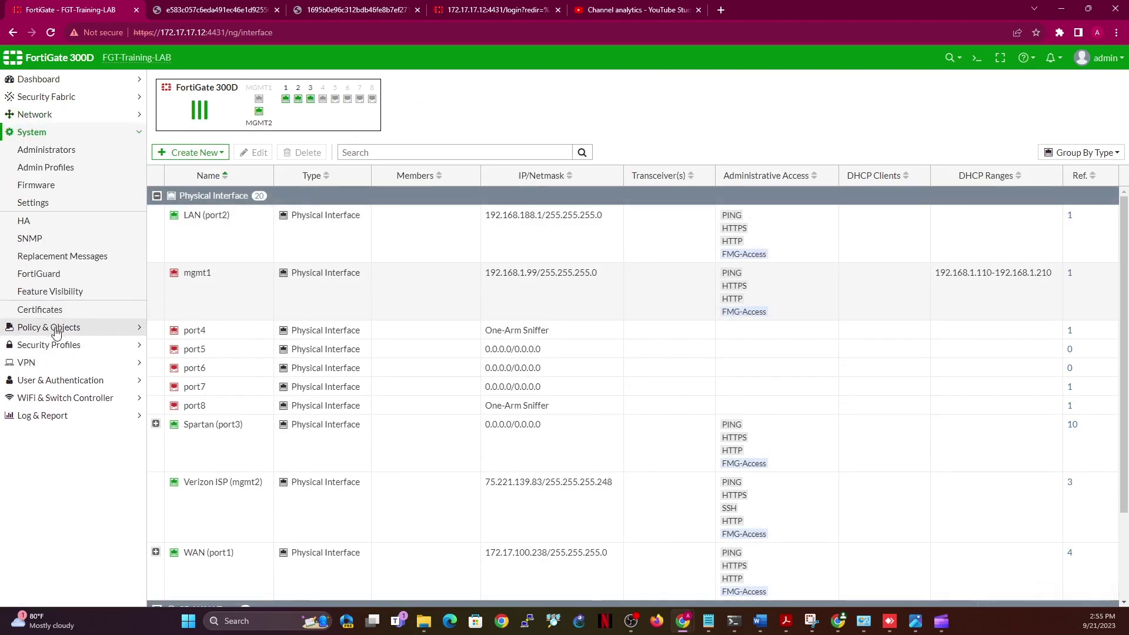
left_click(55, 324)
Review the VPN_Finance to Local_Resources policy now reaching Inside, then select VPN_Student to Internet
left_click(57, 167)
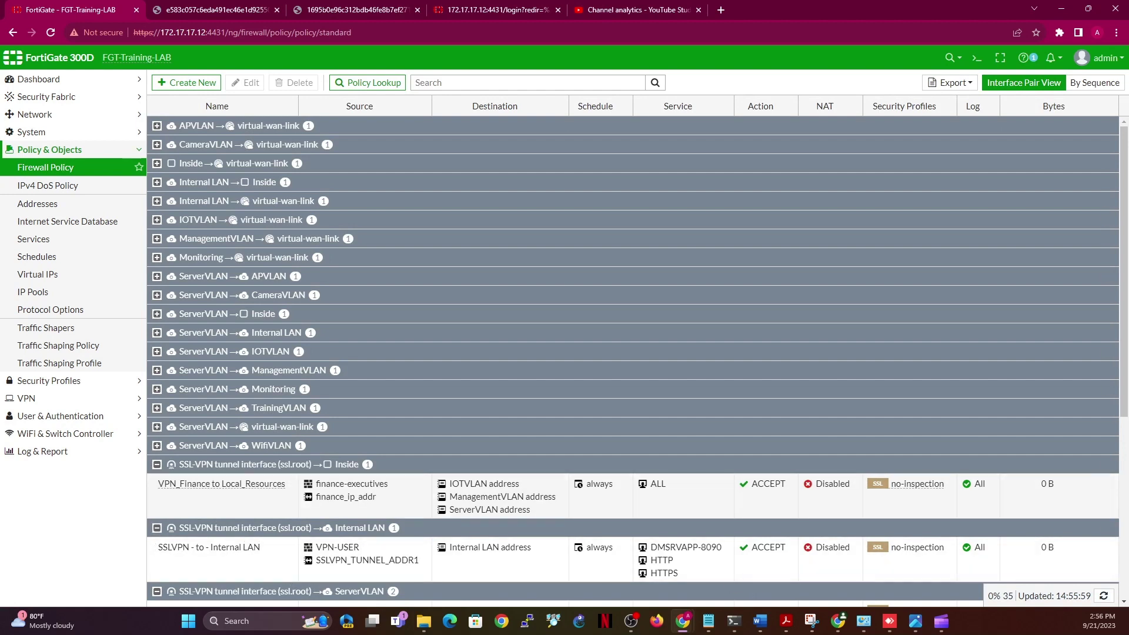
left_click_drag(1124, 380, 1125, 506)
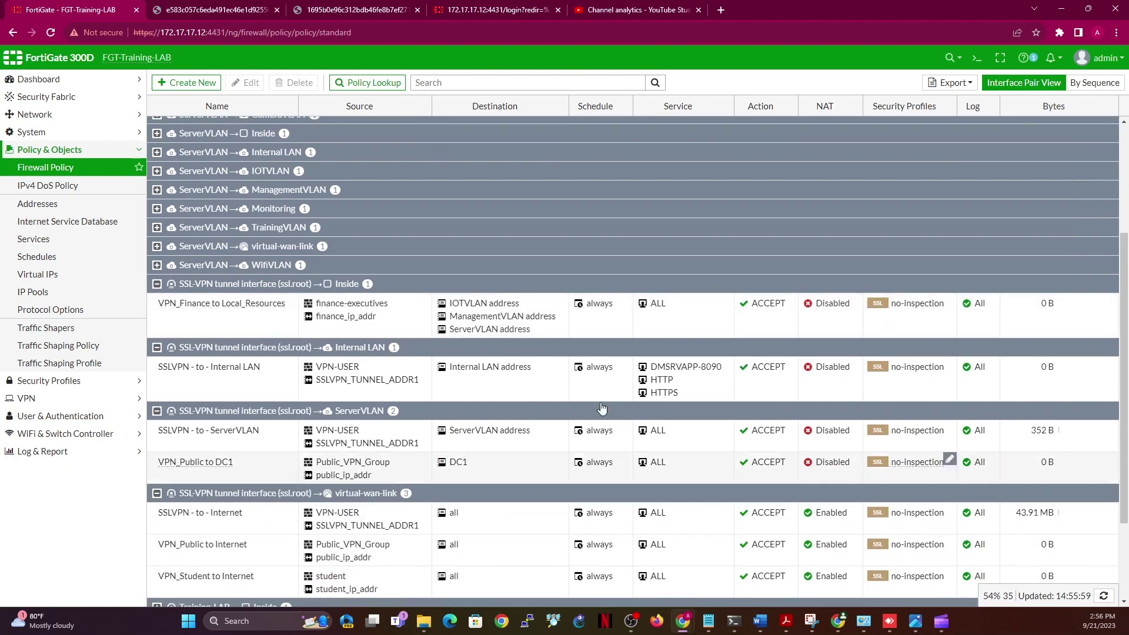
left_click(220, 320)
double_click(219, 319)
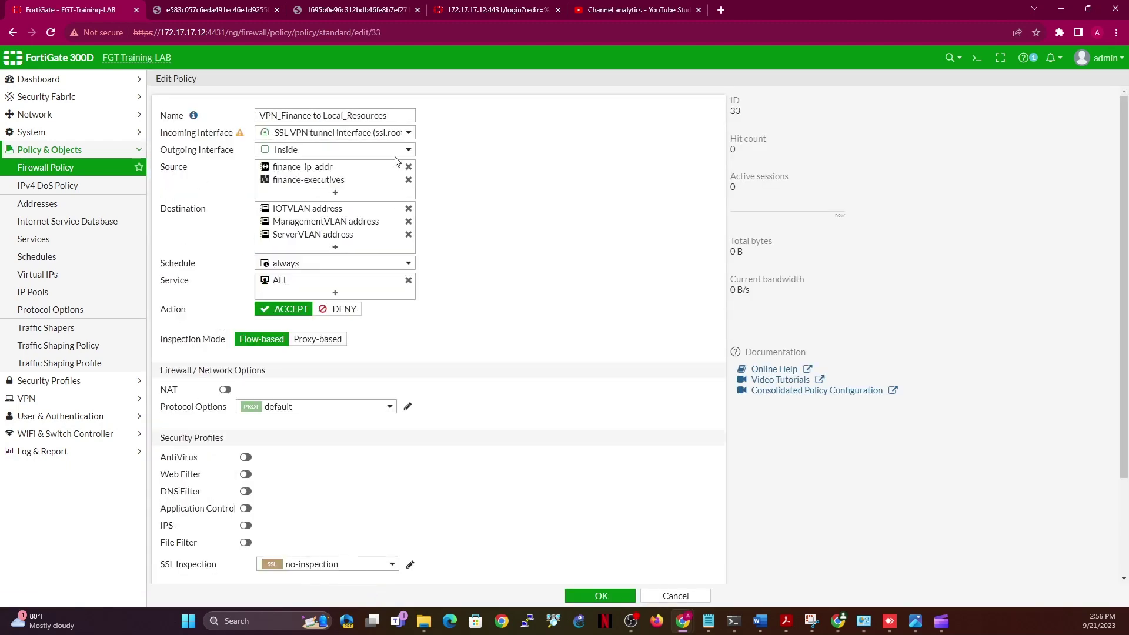
mouse_move(294, 156)
left_click(599, 595)
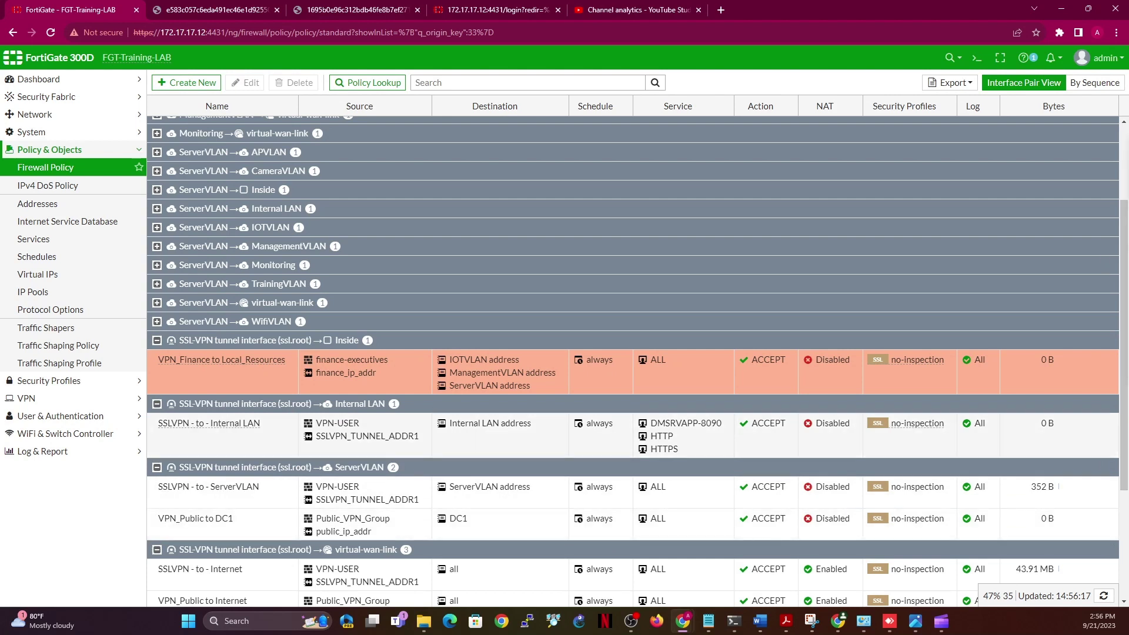
scroll(1117, 406, "down", 3)
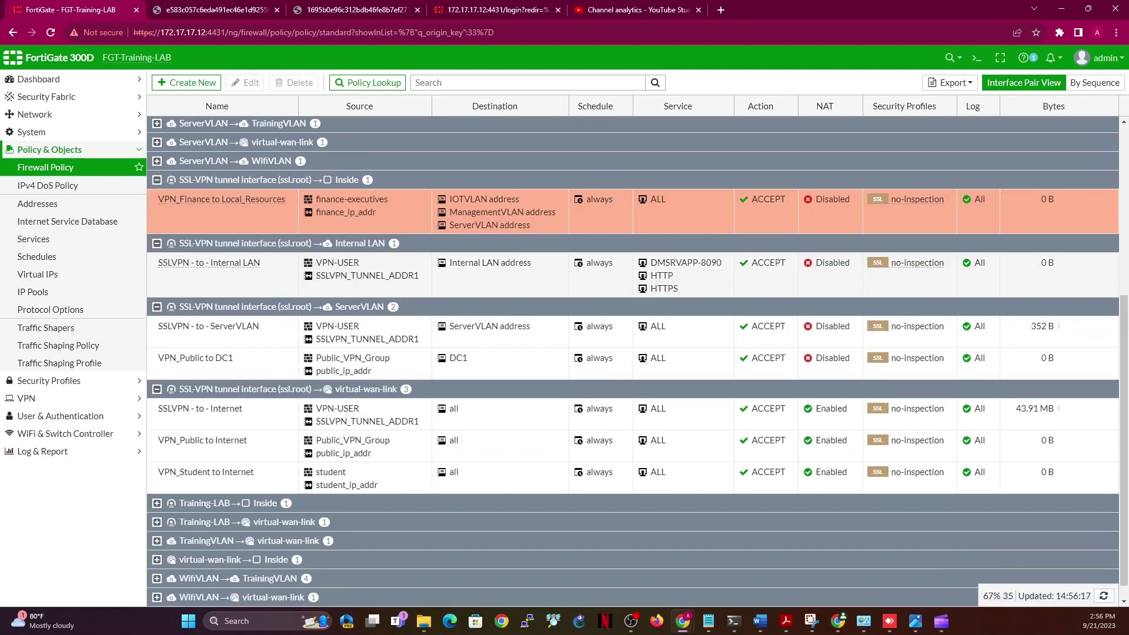
left_click(267, 477)
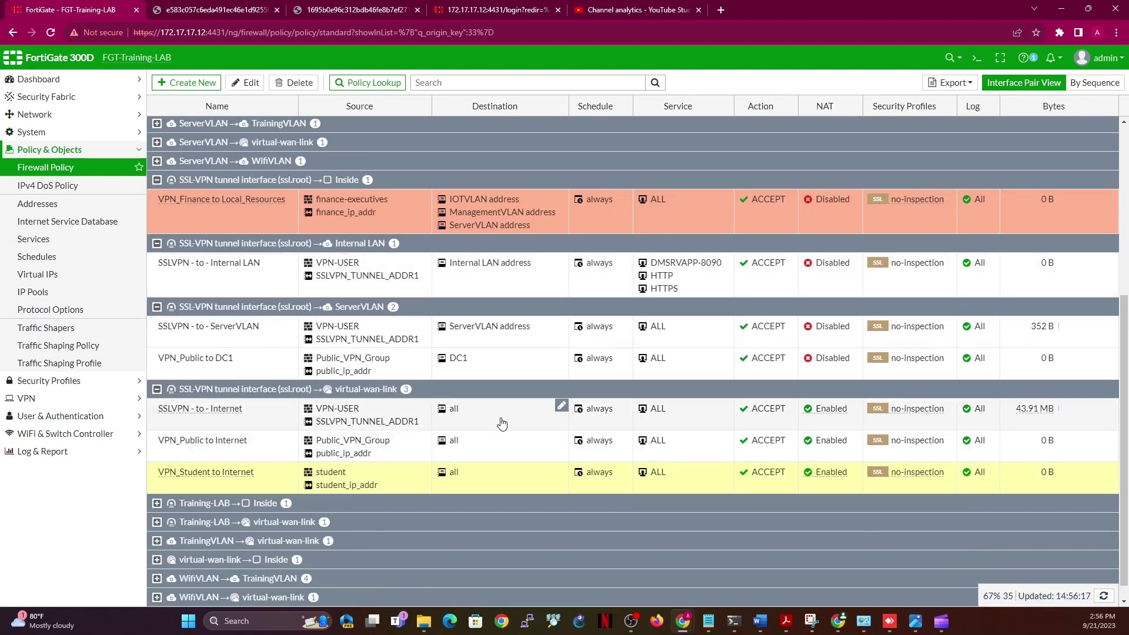
Start a new policy named VPN_Student to IOTVLAN, incoming SSL-VPN tunnel interface, outgoing IOTVLAN
left_click(179, 80)
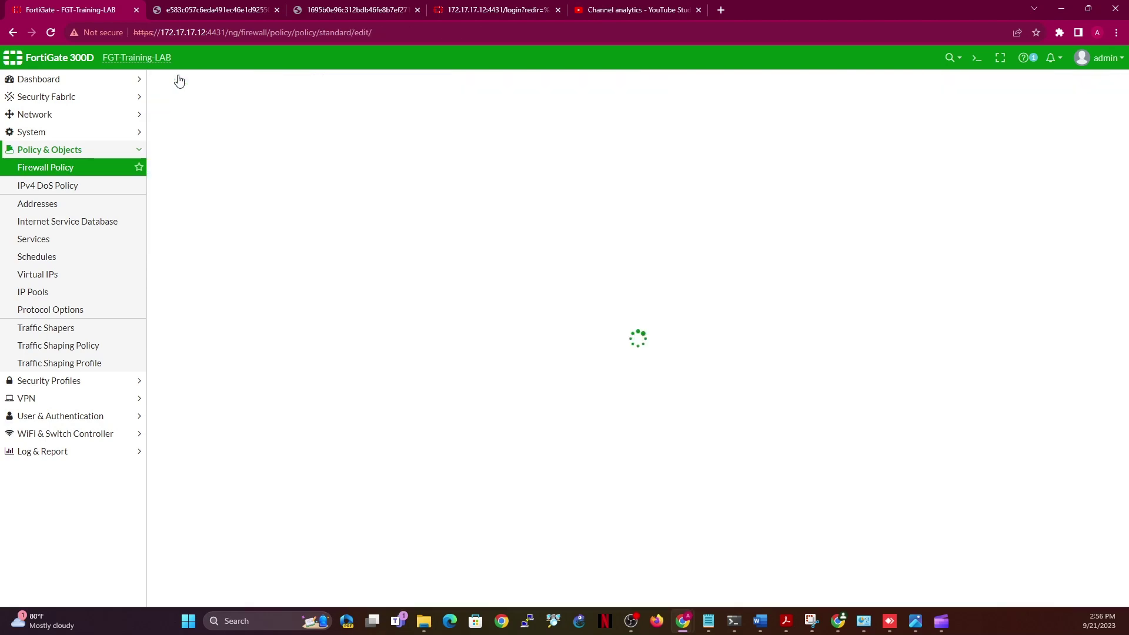
left_click(345, 115)
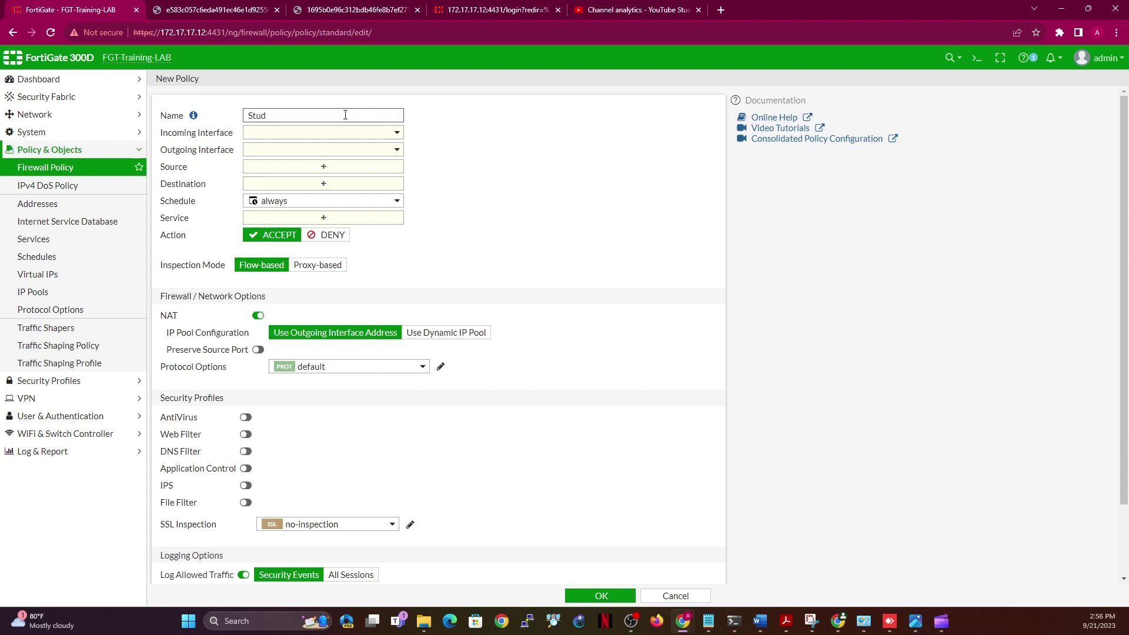
type("Stud")
key("BackSpace")
key("BackSpace")
key("BackSpace")
key("BackSpace")
type("VP")
left_click(371, 151)
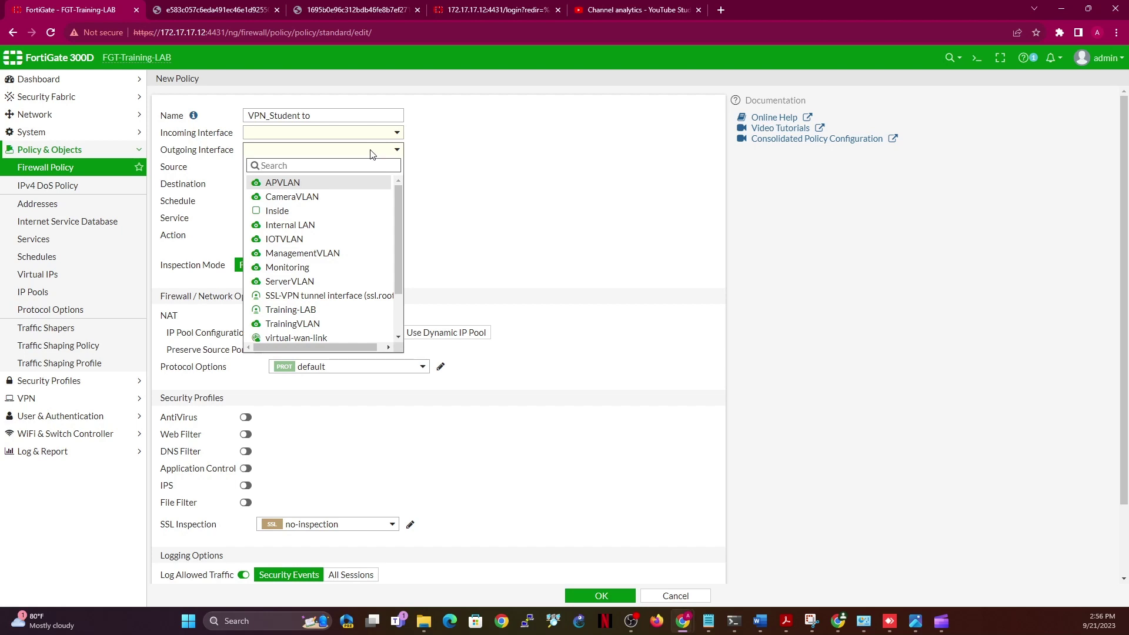
mouse_move(284, 270)
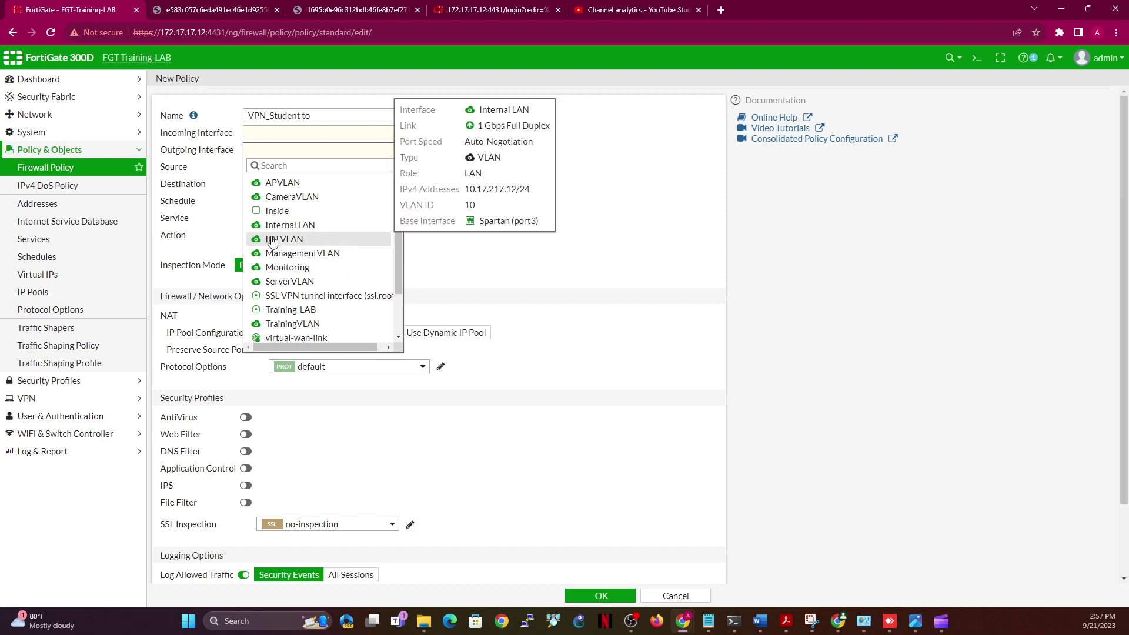
left_click(284, 239)
left_click(349, 111)
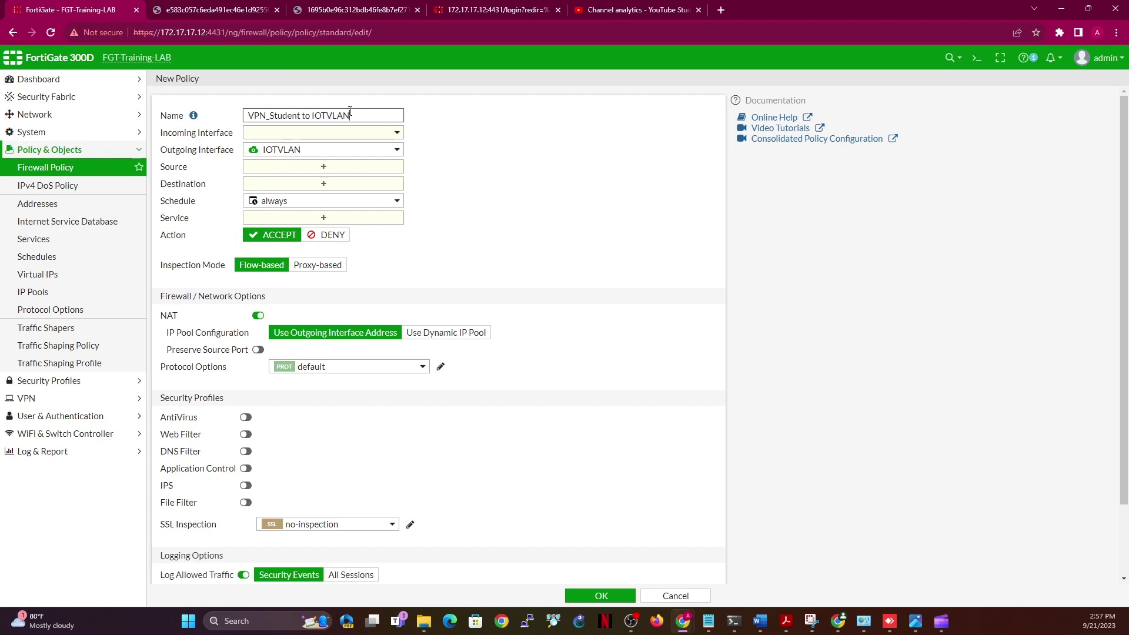
left_click(365, 134)
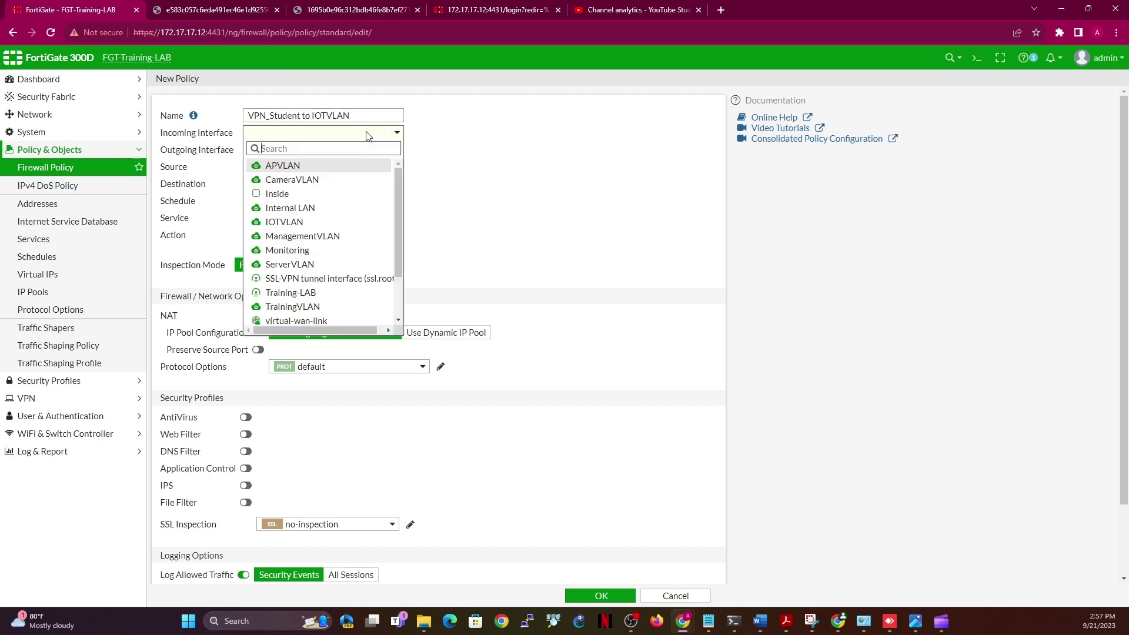
left_click(320, 280)
Set sources student_ip_addr and student group, destination IOTVLAN address, service ALL, NAT off, log all sessions, and save
left_click(335, 167)
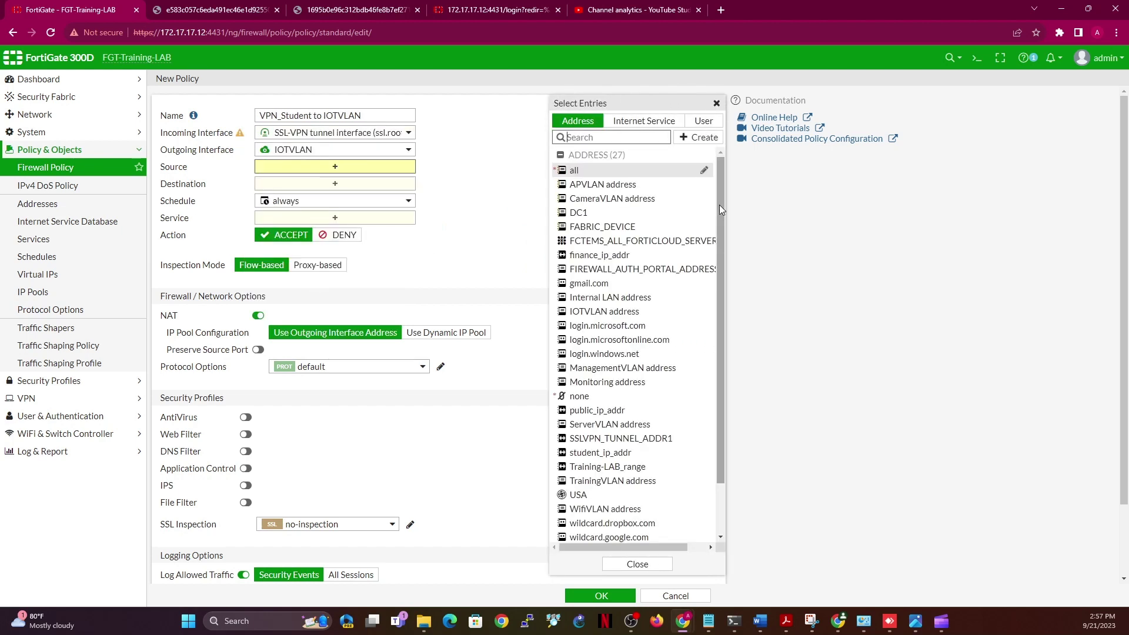
left_click(625, 452)
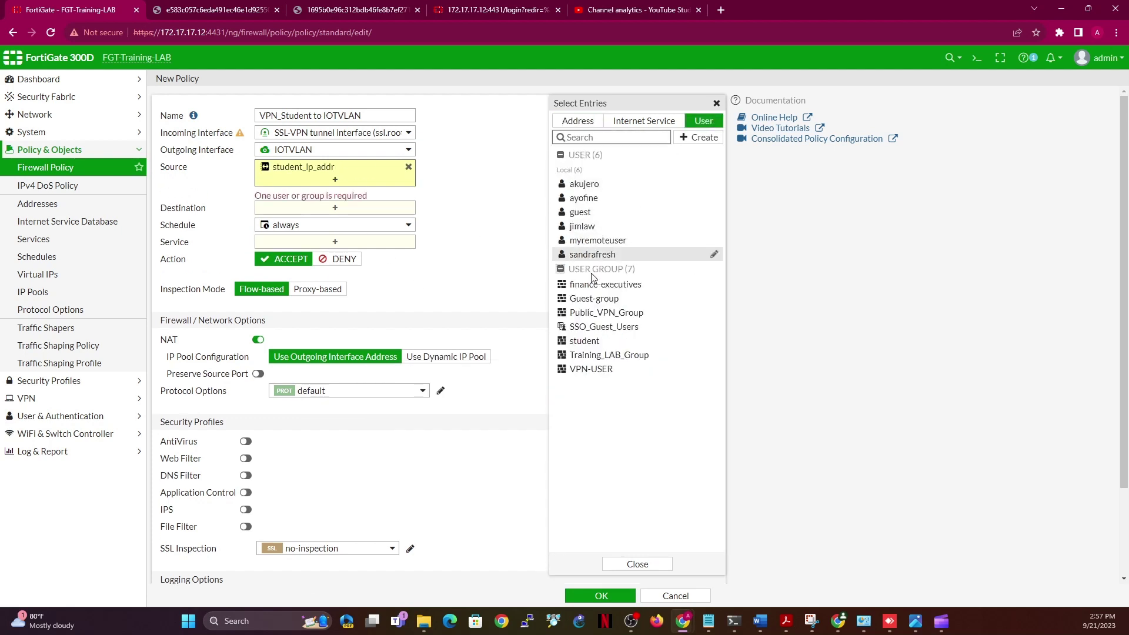
left_click(593, 343)
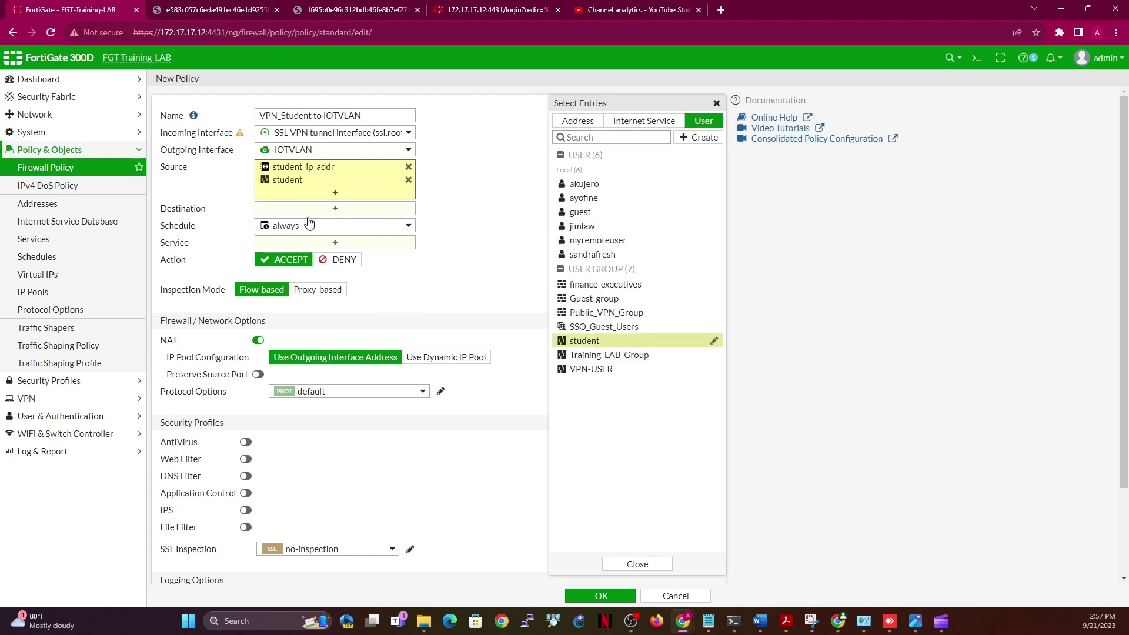
left_click(328, 210)
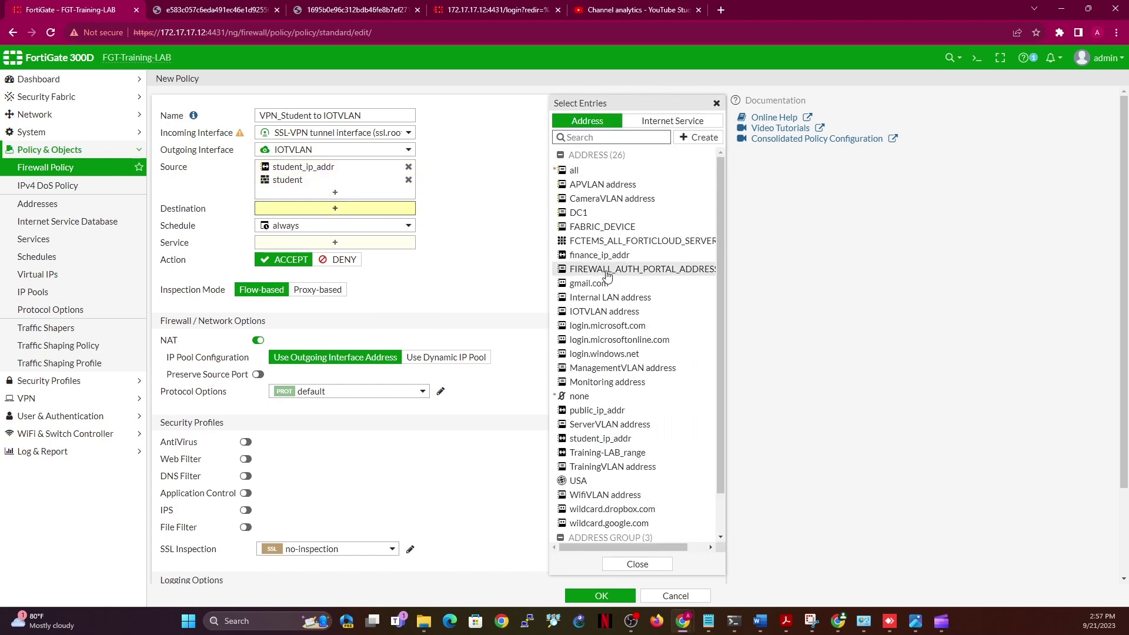
left_click(593, 314)
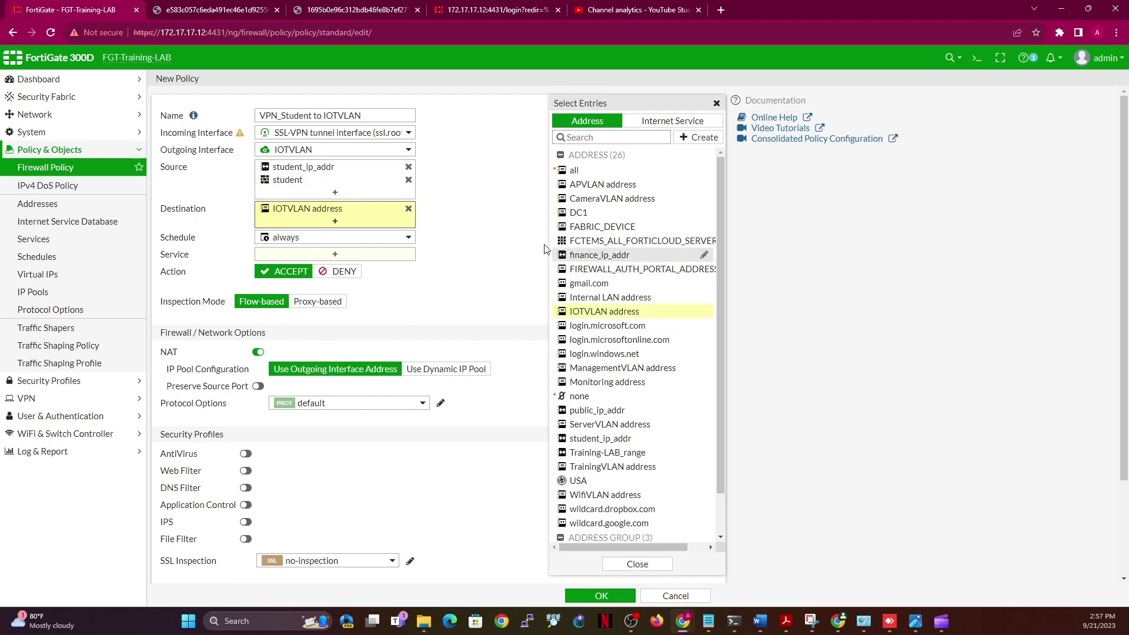
left_click(336, 256)
left_click(577, 168)
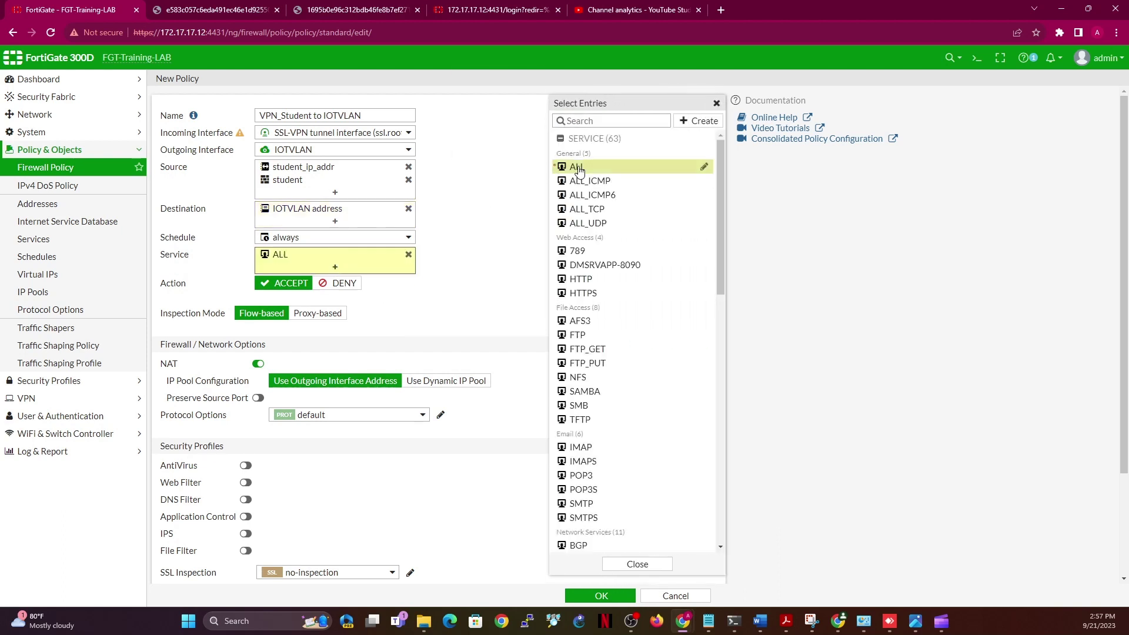
left_click(258, 364)
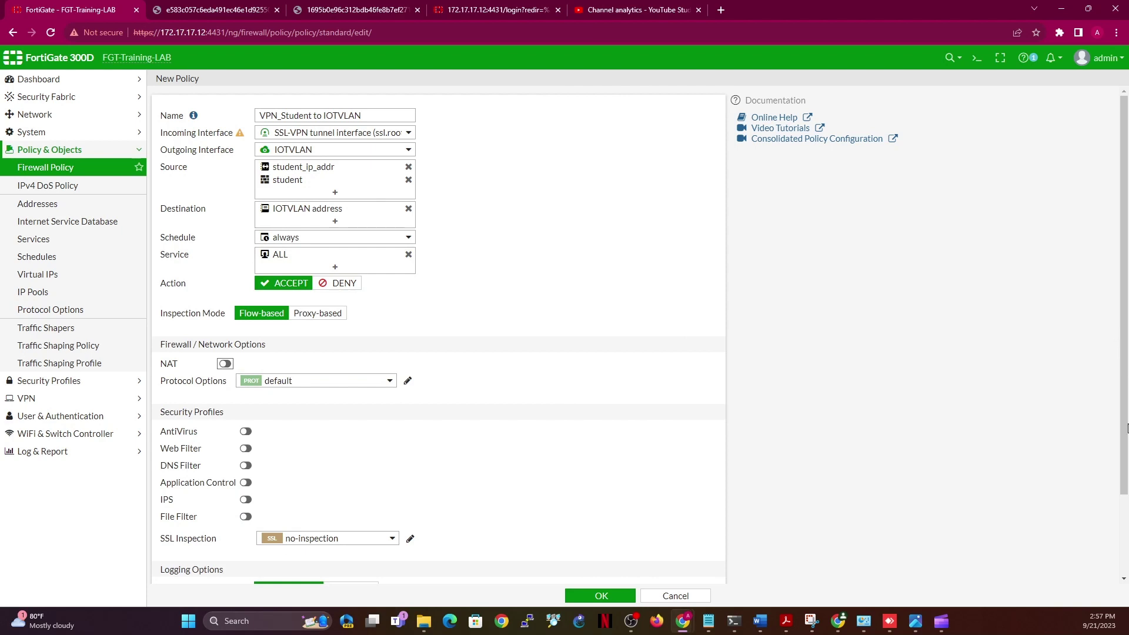
scroll(1126, 428, "down", 3)
left_click(370, 496)
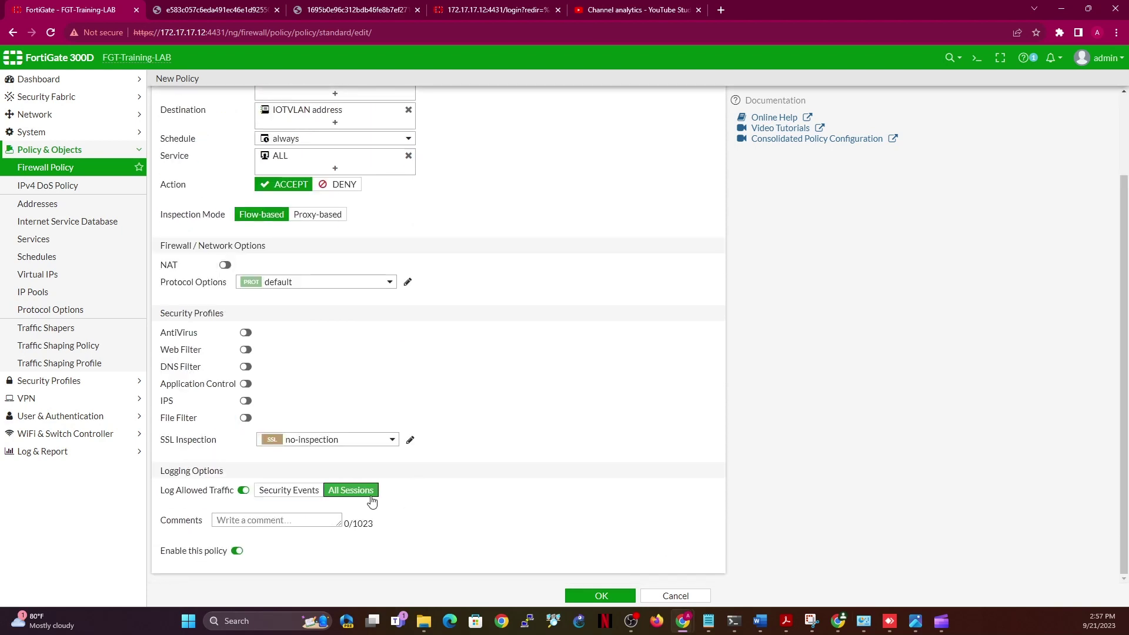
left_click(603, 596)
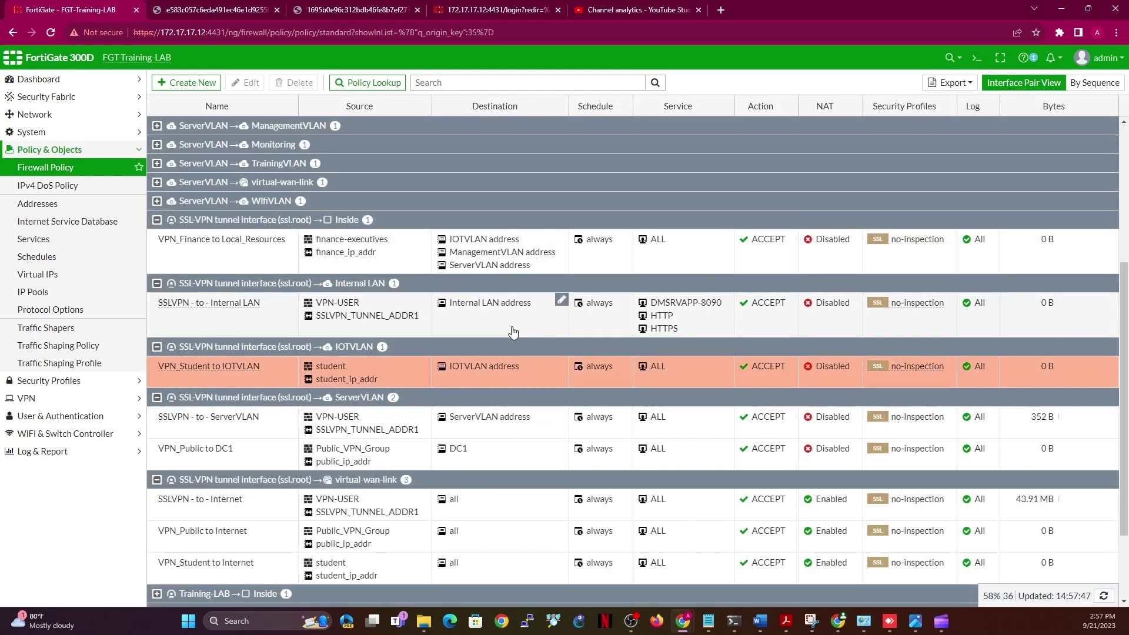
Review the finance, public and student SSL-VPN realms, then switch to the remote FortiClient session
left_click(31, 402)
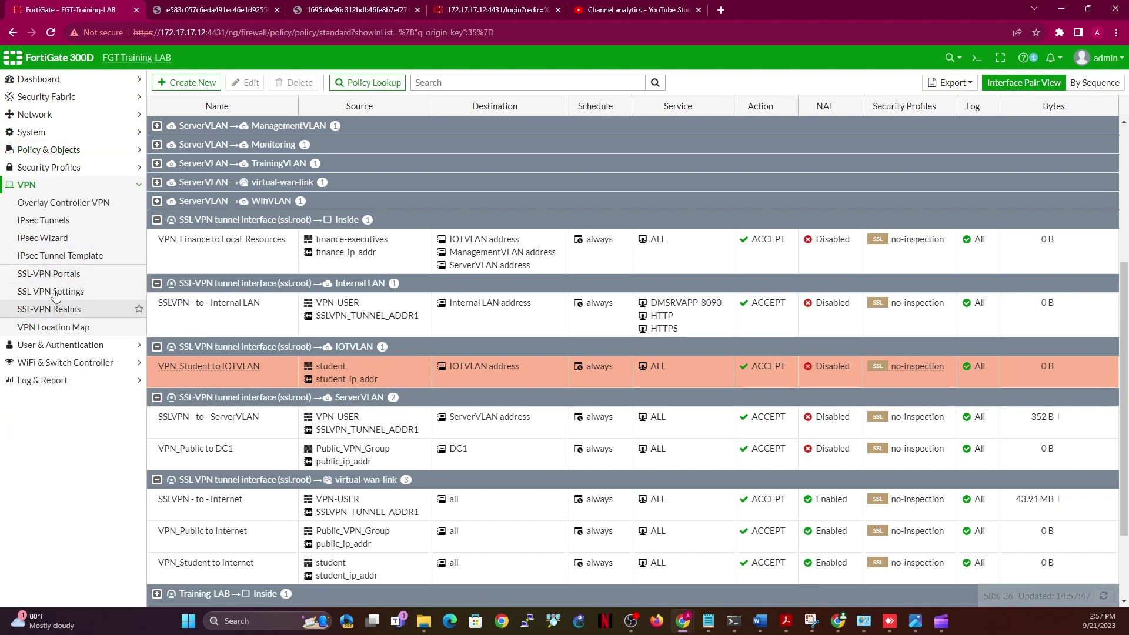
left_click(57, 311)
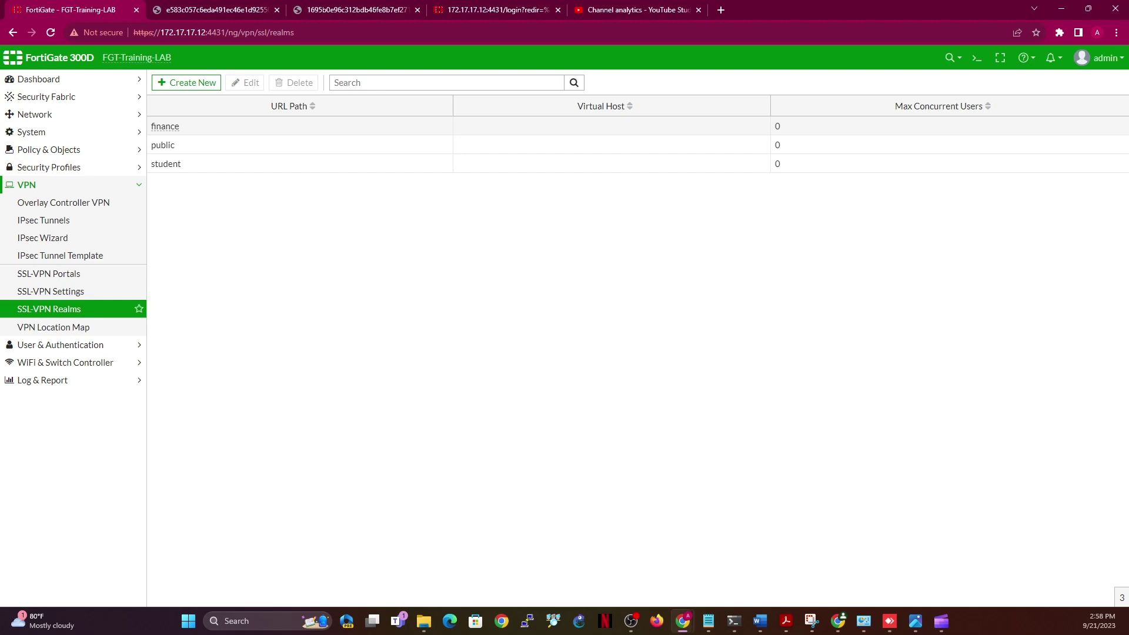
key("alt+Tab")
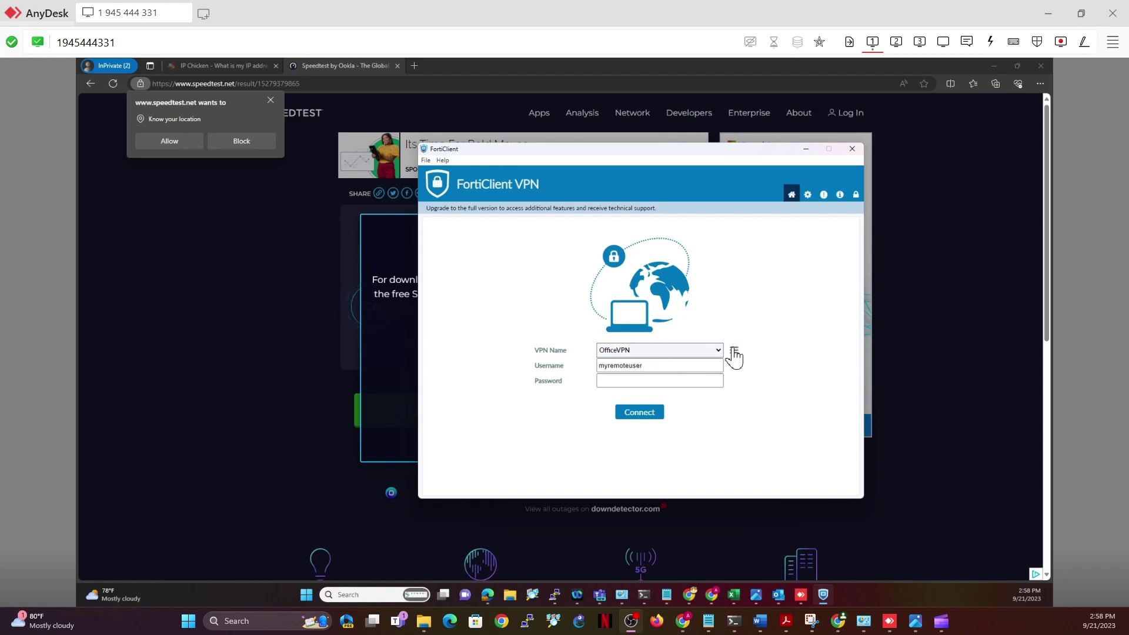
Copy the remote gateway address from the existing OfficeVPN connection without saving changes
left_click(734, 354)
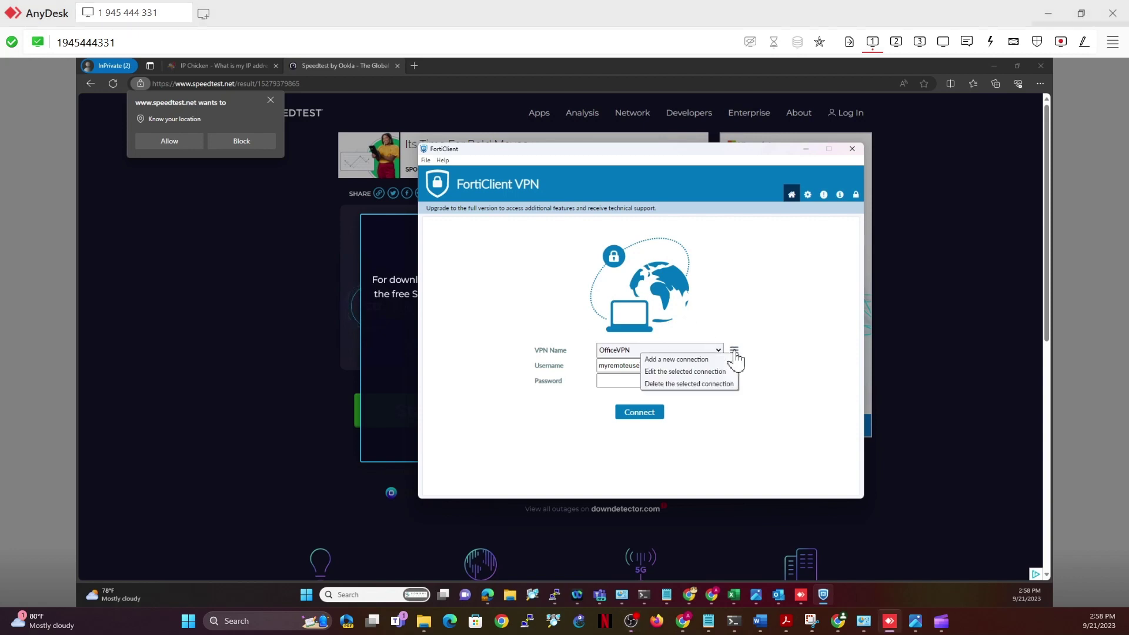
left_click(701, 372)
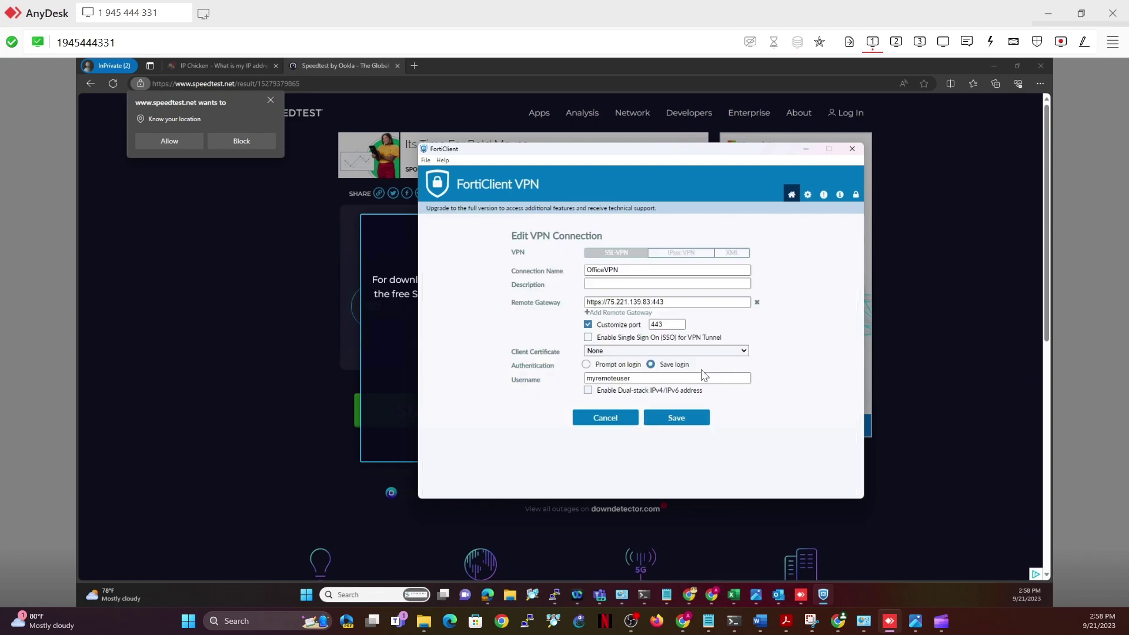
left_click(672, 302)
key("ctrl+a")
key("ctrl+c")
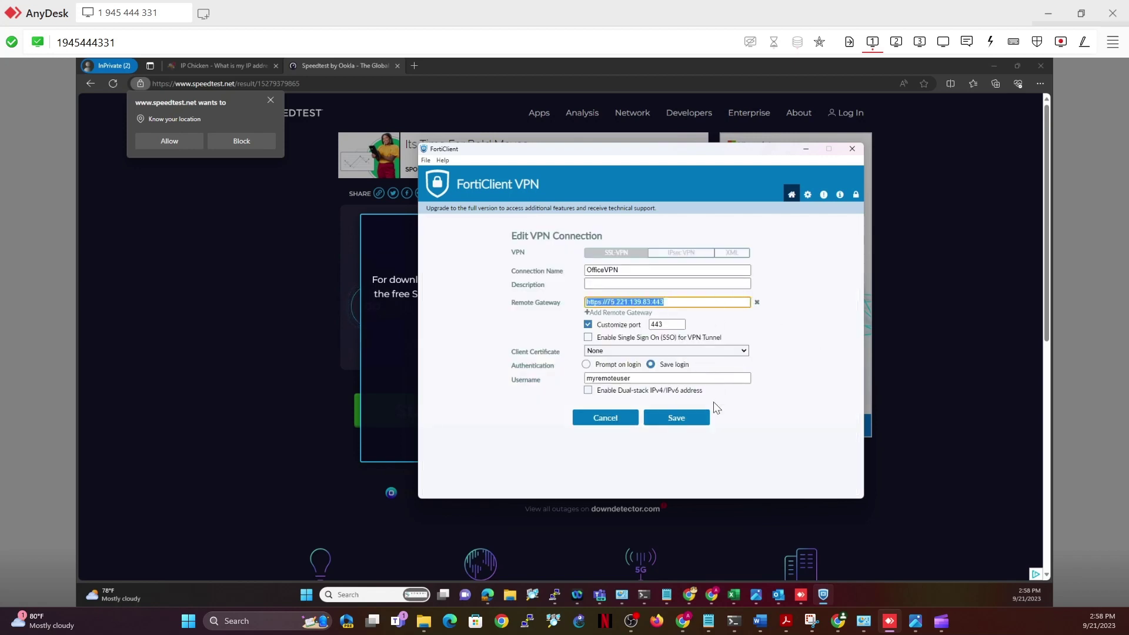
left_click(606, 421)
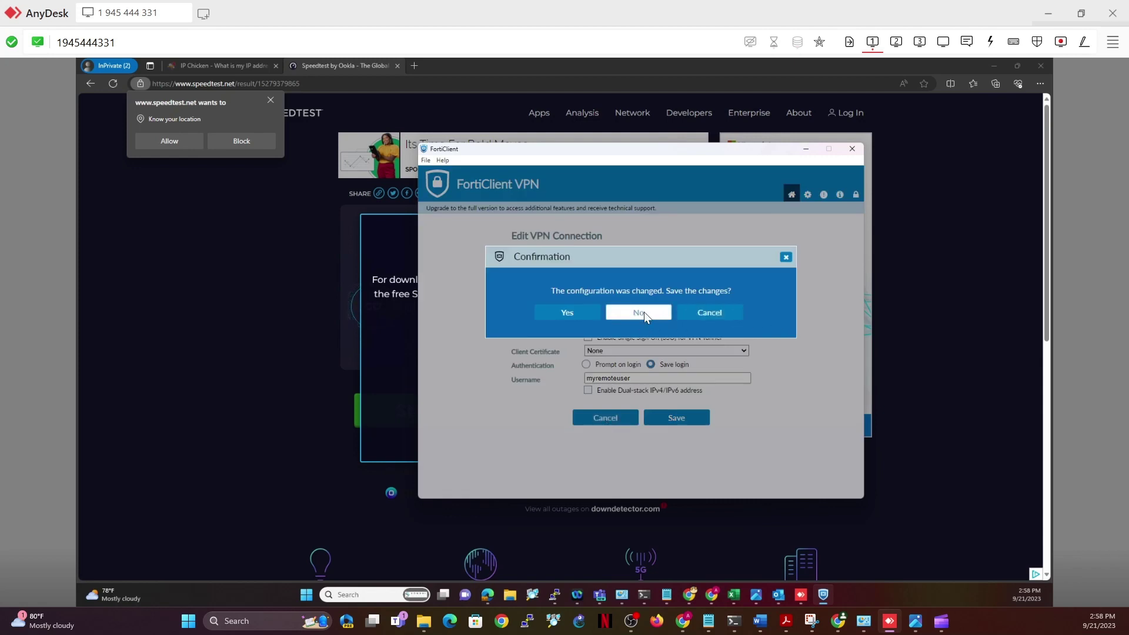
left_click(644, 312)
left_click(734, 352)
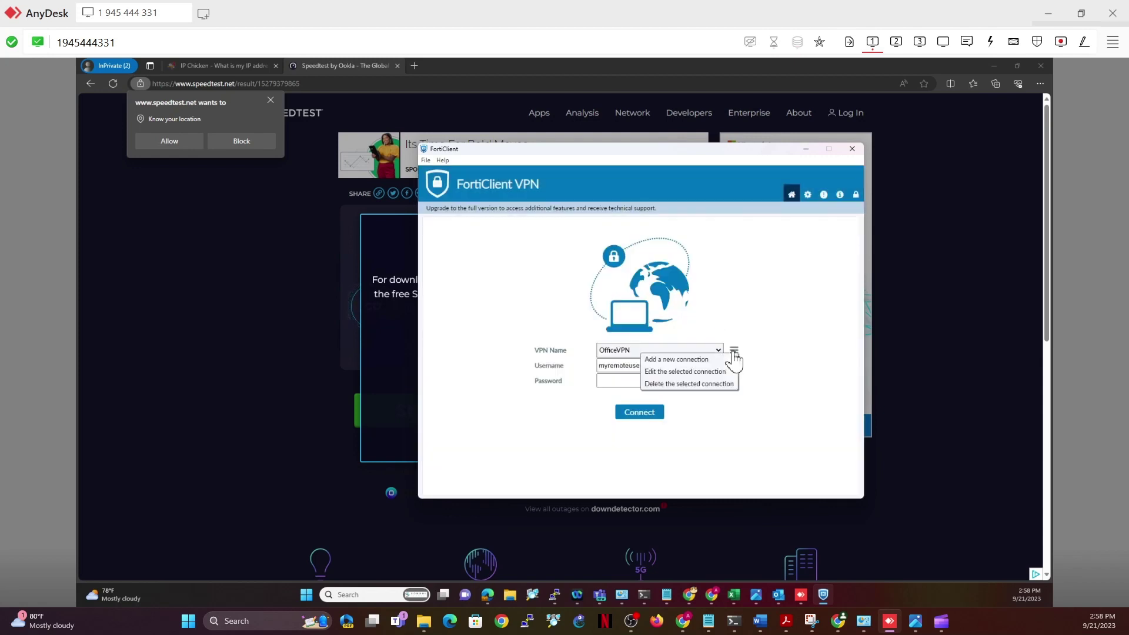
left_click(695, 360)
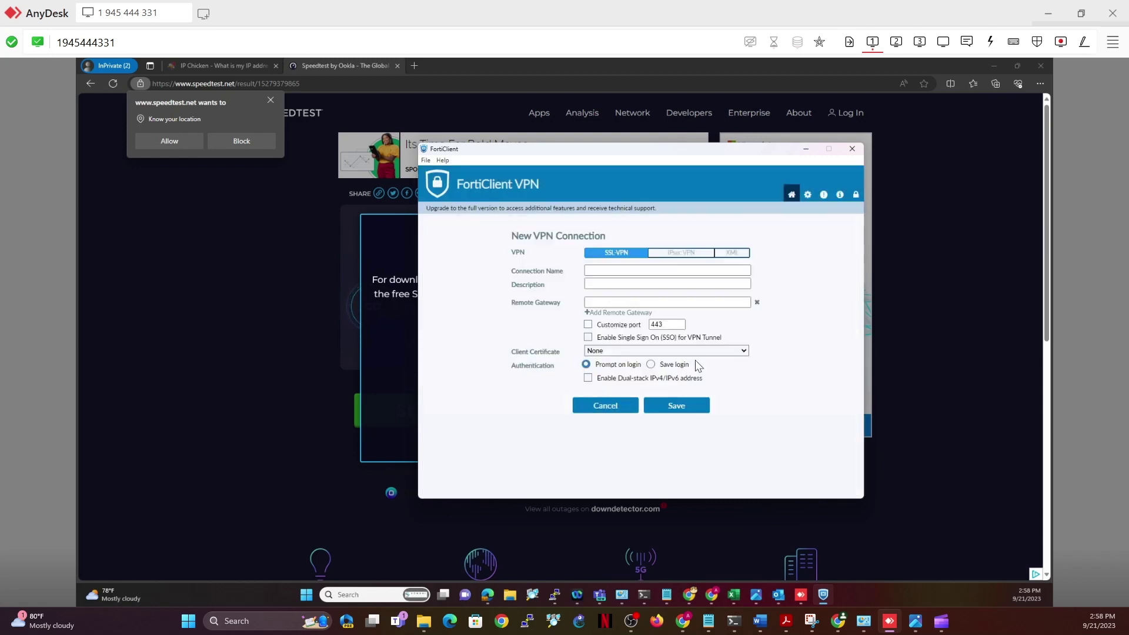
left_click(632, 275)
type("Office VPN Finance")
left_click(668, 303)
key("ctrl+v")
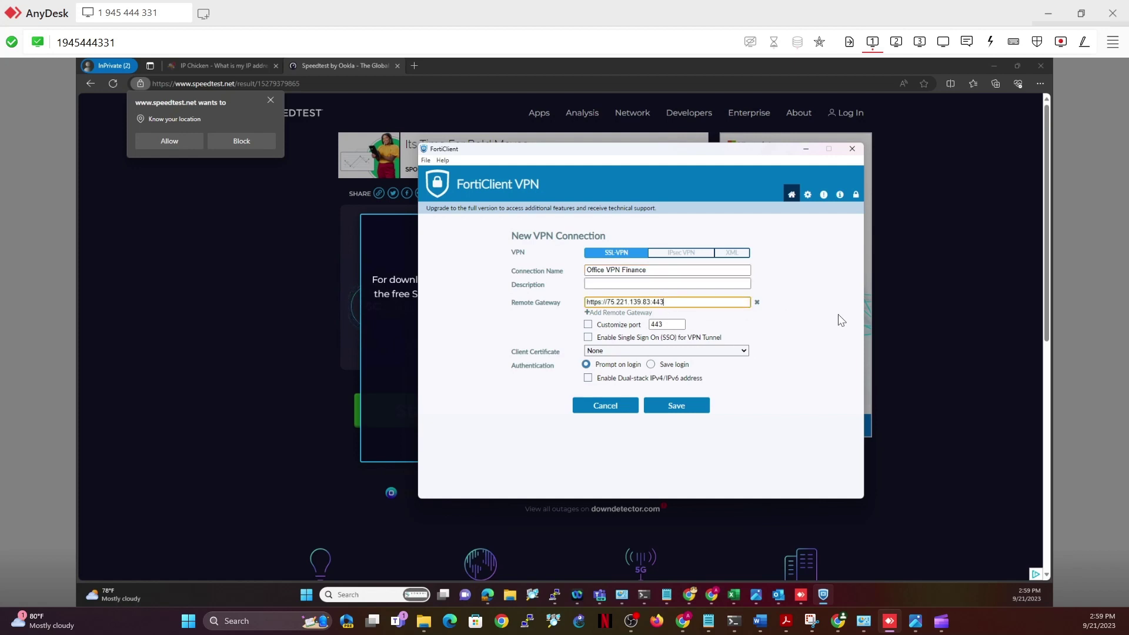
key("BackSpace")
key("BackSpace")
type("/finance")
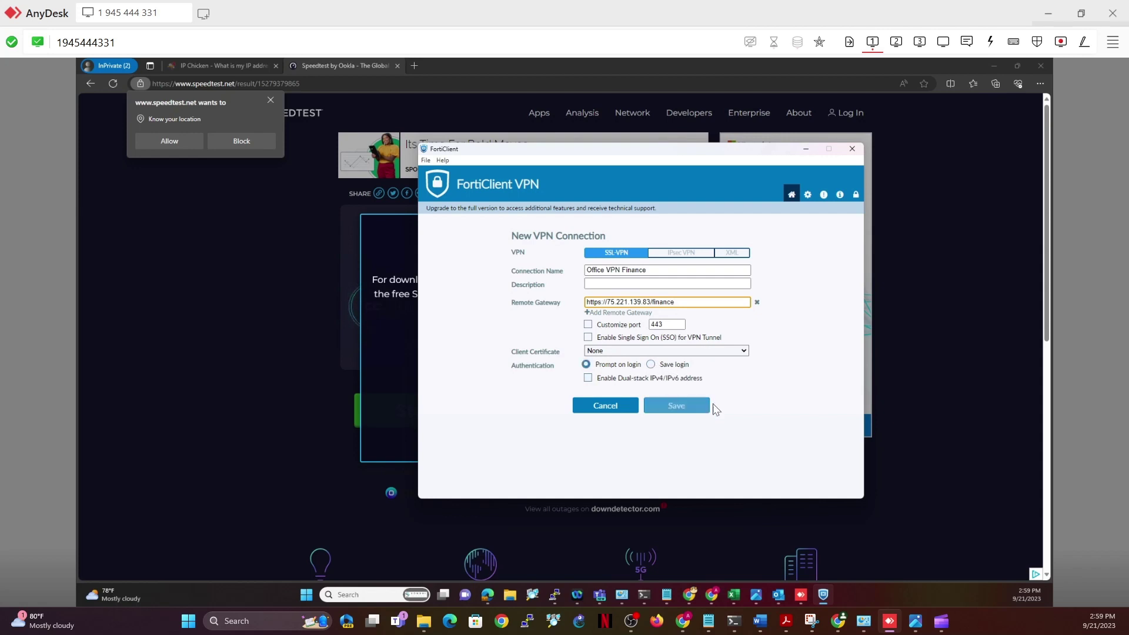
left_click(676, 406)
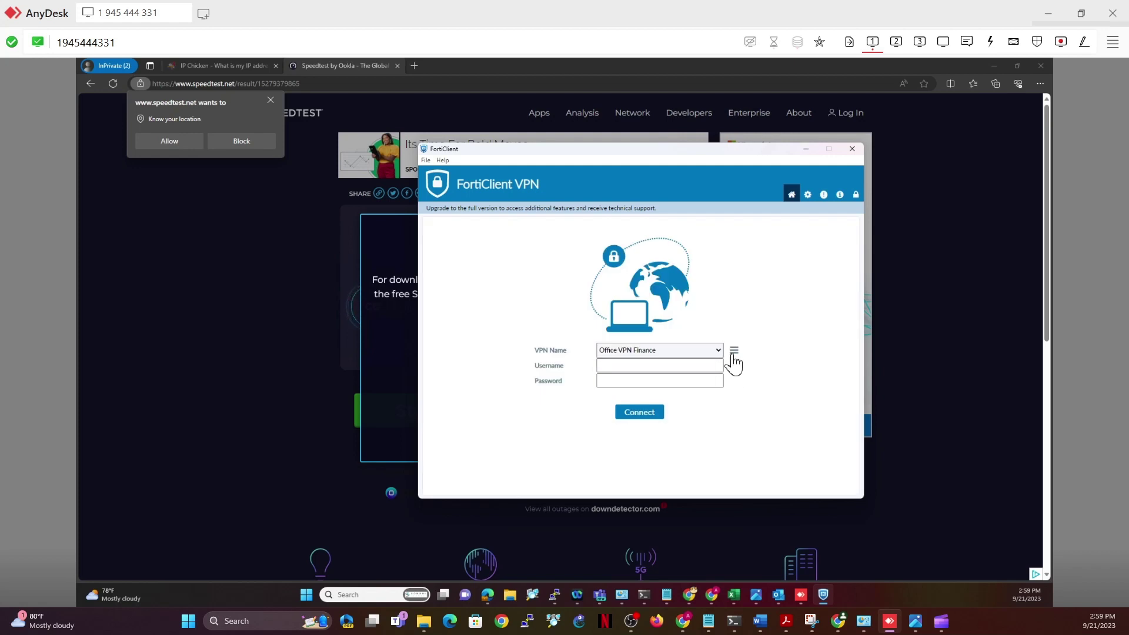
Add and save connection Office VPN Student using the copied gateway with the student path
left_click(734, 350)
left_click(707, 361)
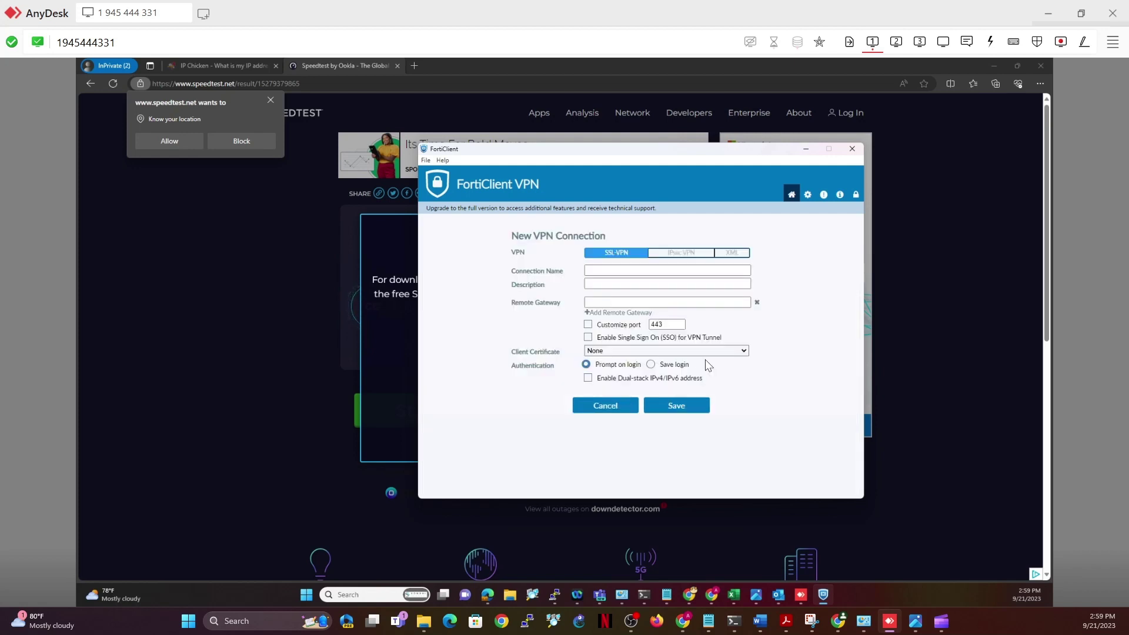
left_click(650, 269)
type("Offic")
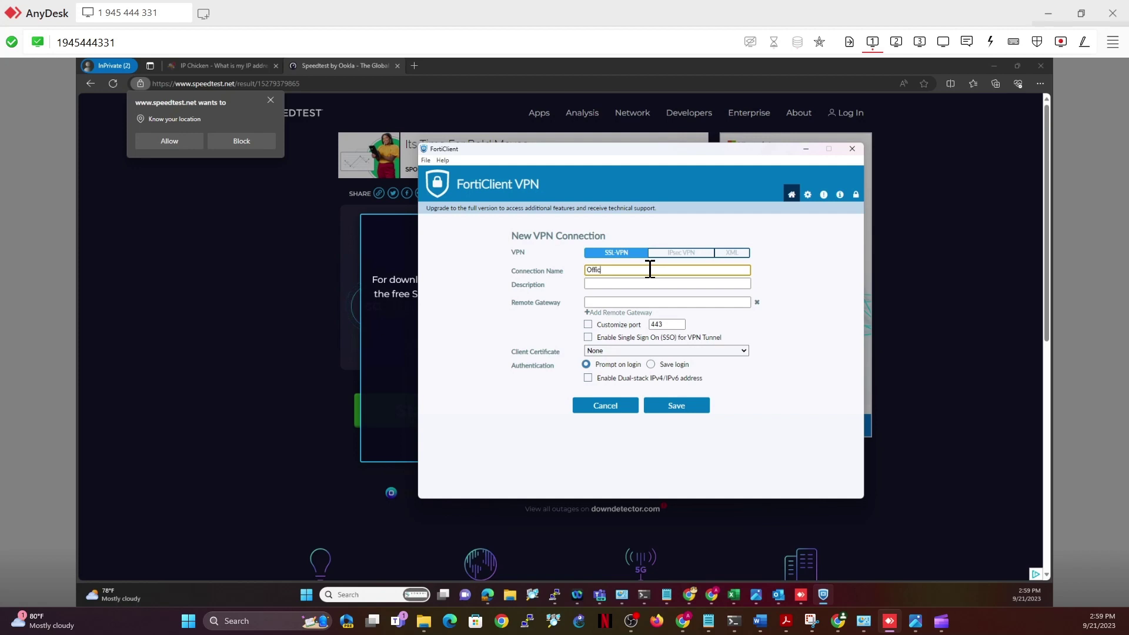
type("e VPN Student")
left_click(663, 303)
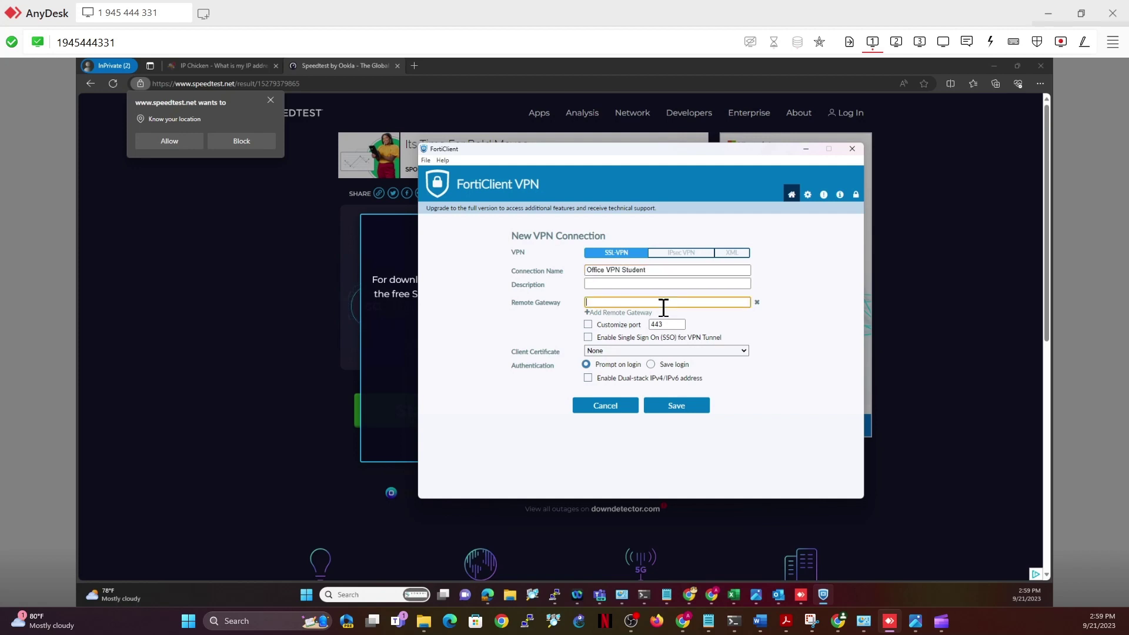
key("ctrl+v")
type("/studen")
left_click(676, 405)
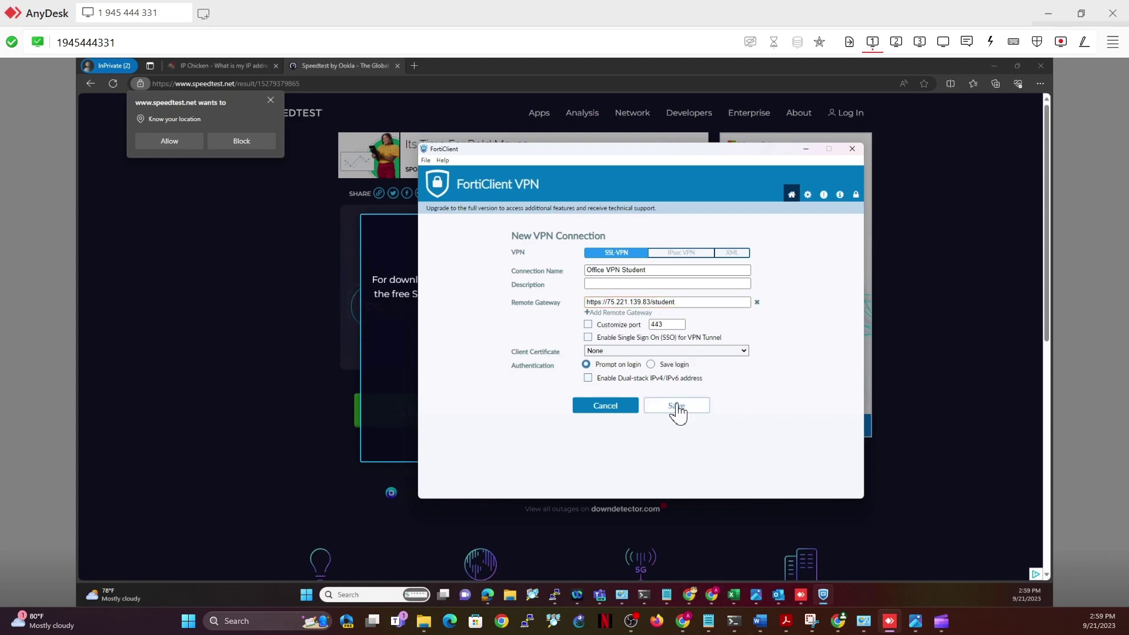
left_click(734, 349)
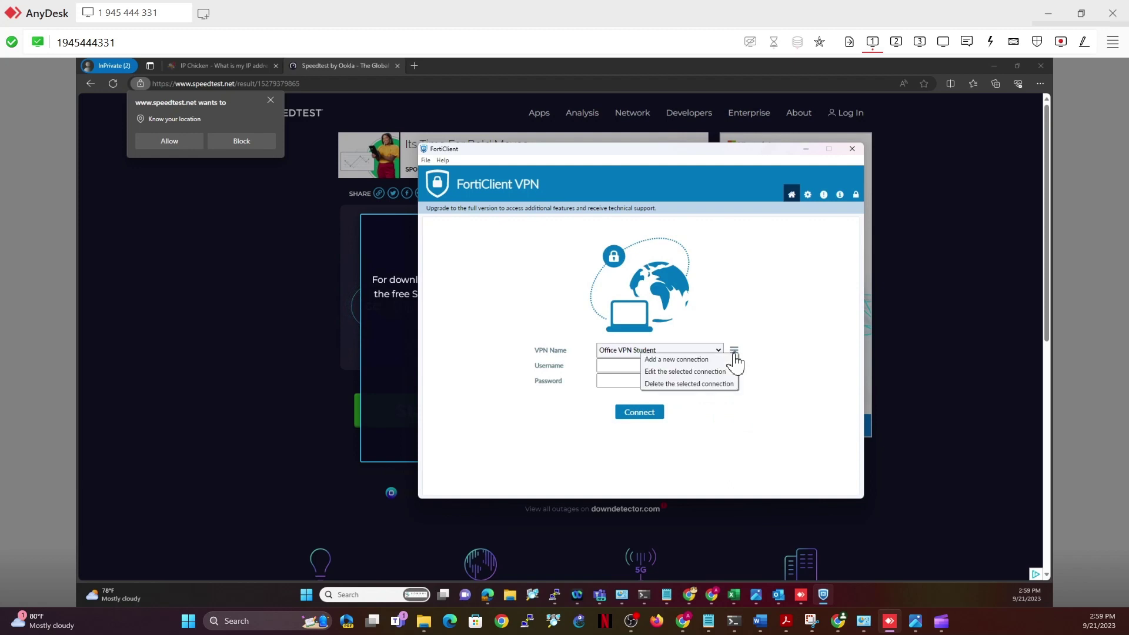
left_click(704, 360)
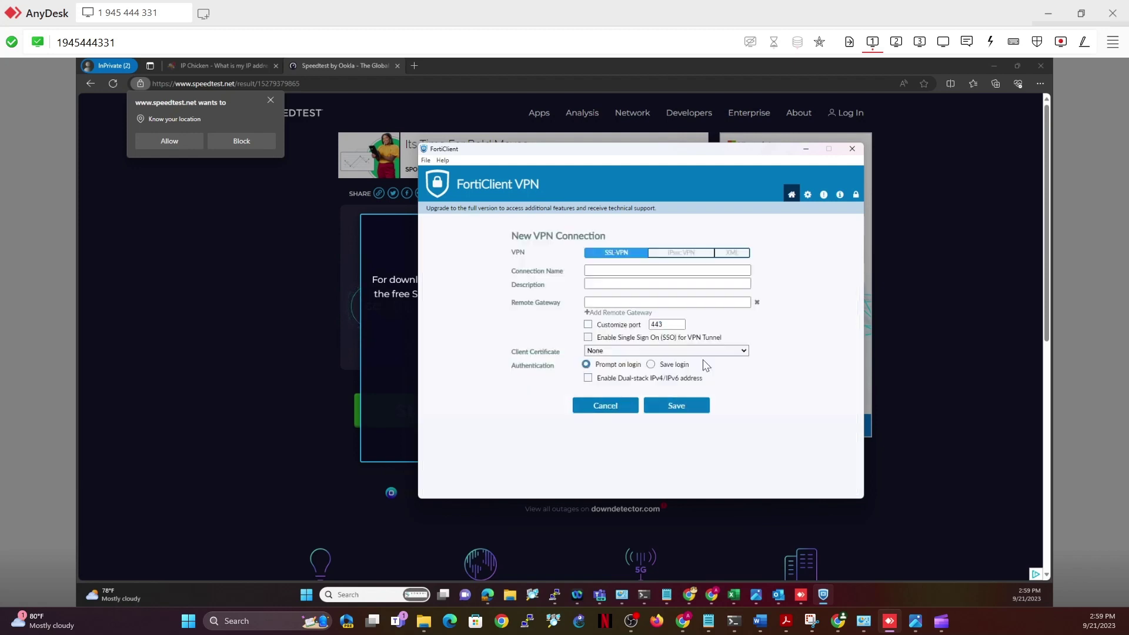
left_click(651, 269)
type("Office VPN Pub")
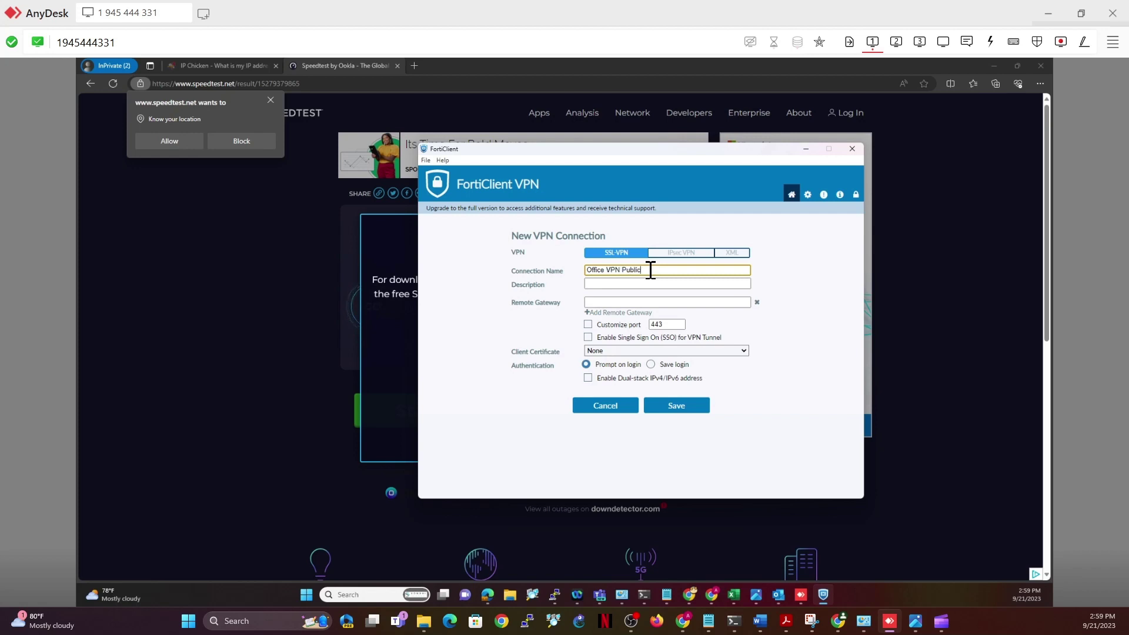
type("lic")
left_click(675, 303)
key("ctrl+v")
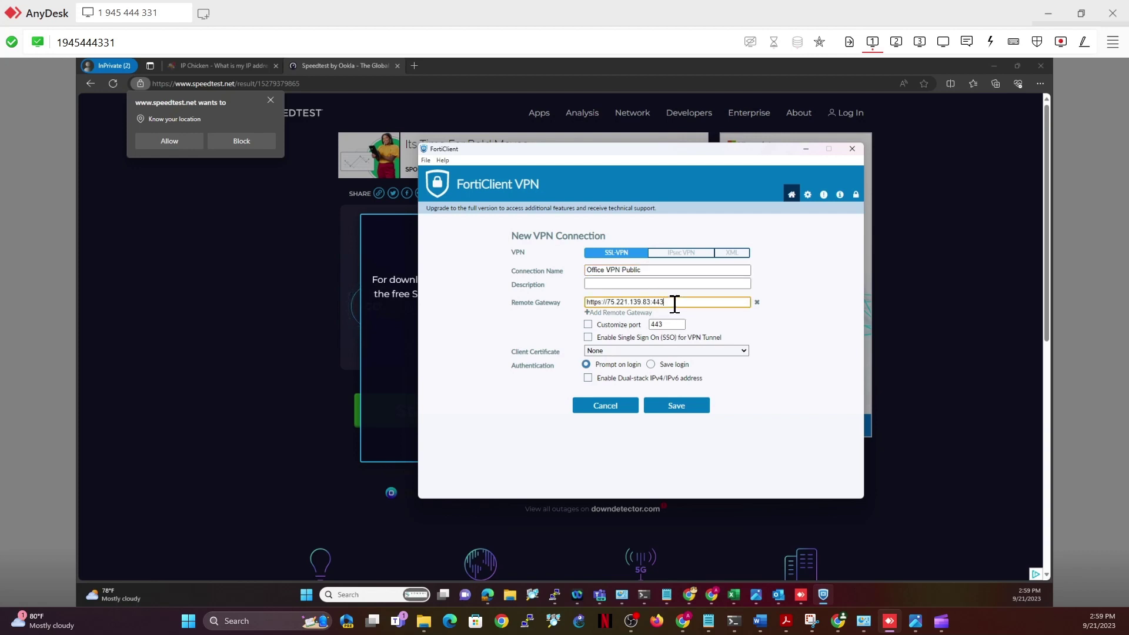
key("BackSpace")
key("BackSpace")
type("/public")
key("BackSpace")
key("BackSpace")
key("BackSpace")
key("BackSpace")
left_click(692, 406)
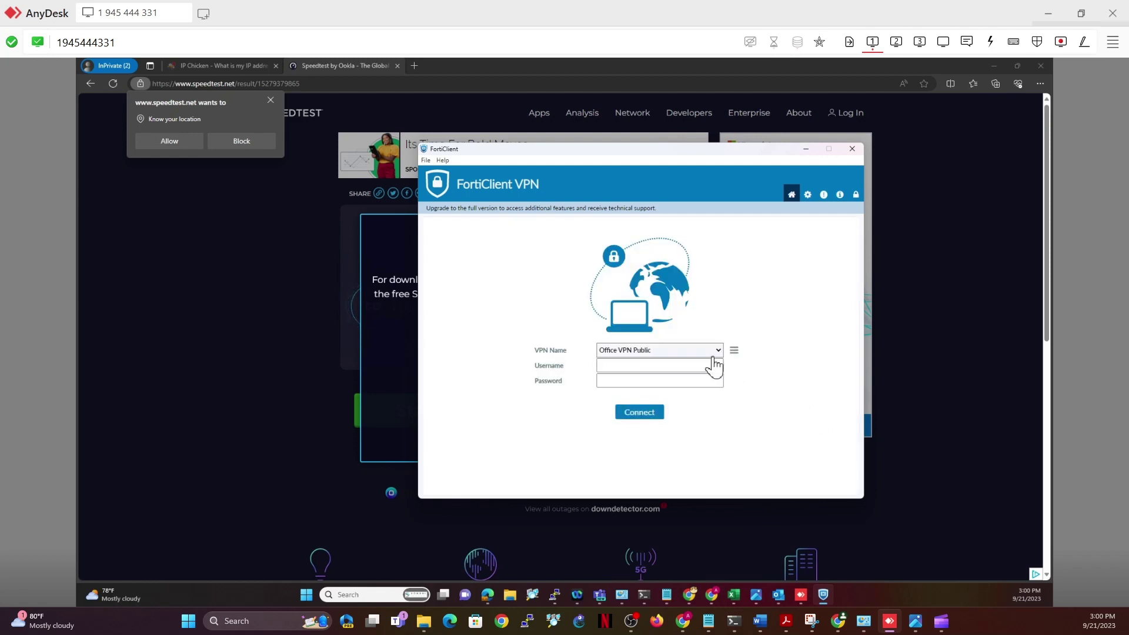
Select Office VPN Student as the connection on the connect screen
left_click(714, 353)
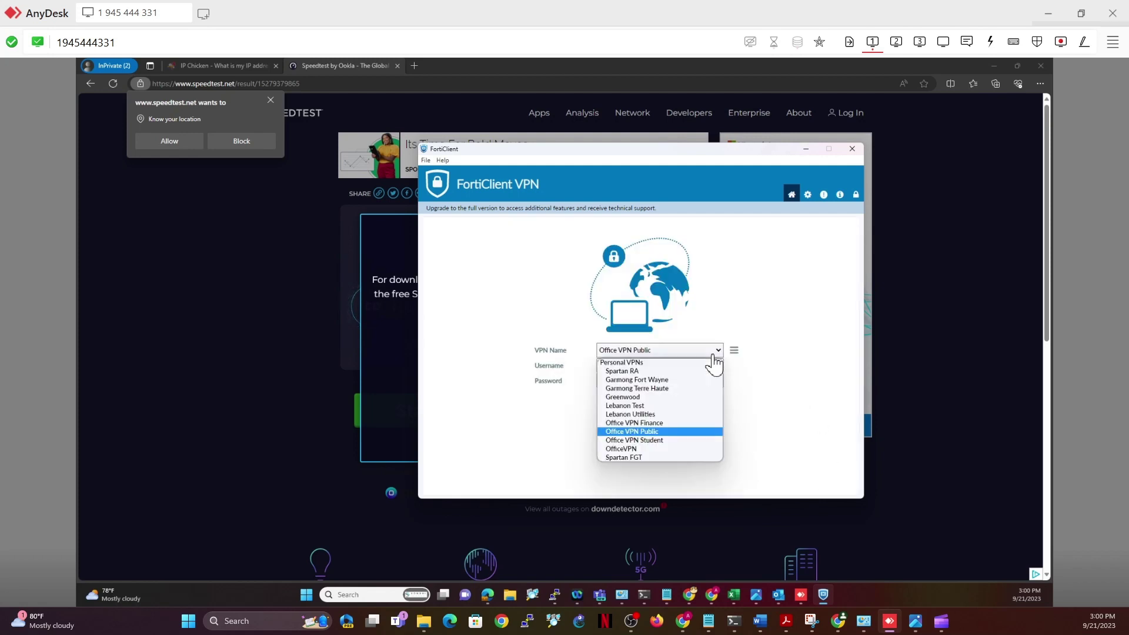
left_click(648, 424)
left_click(670, 351)
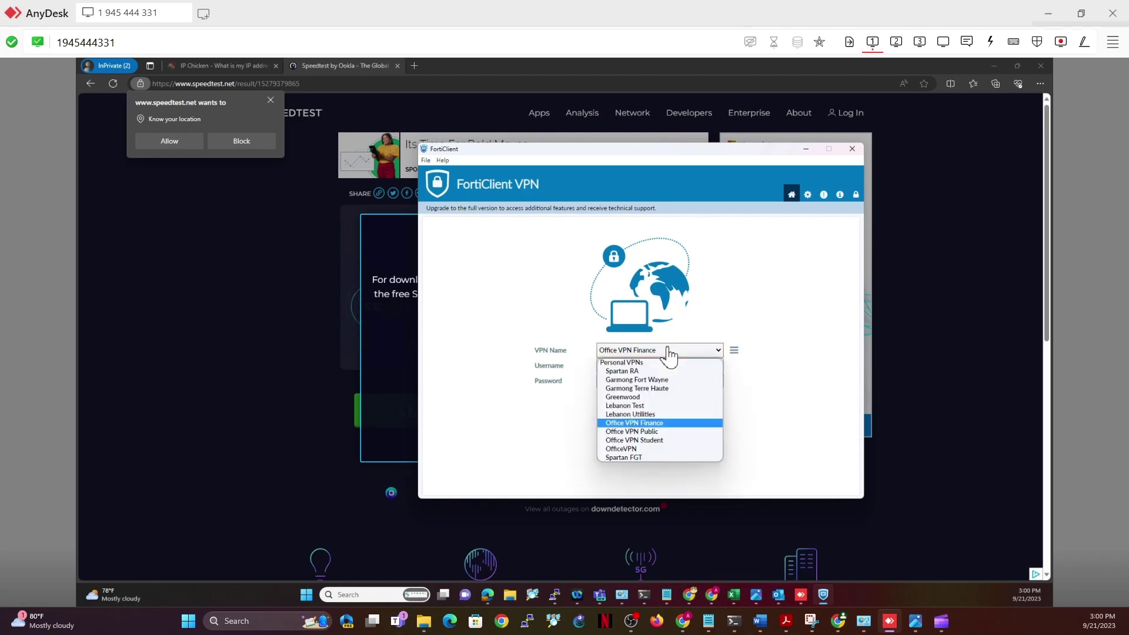
left_click(666, 443)
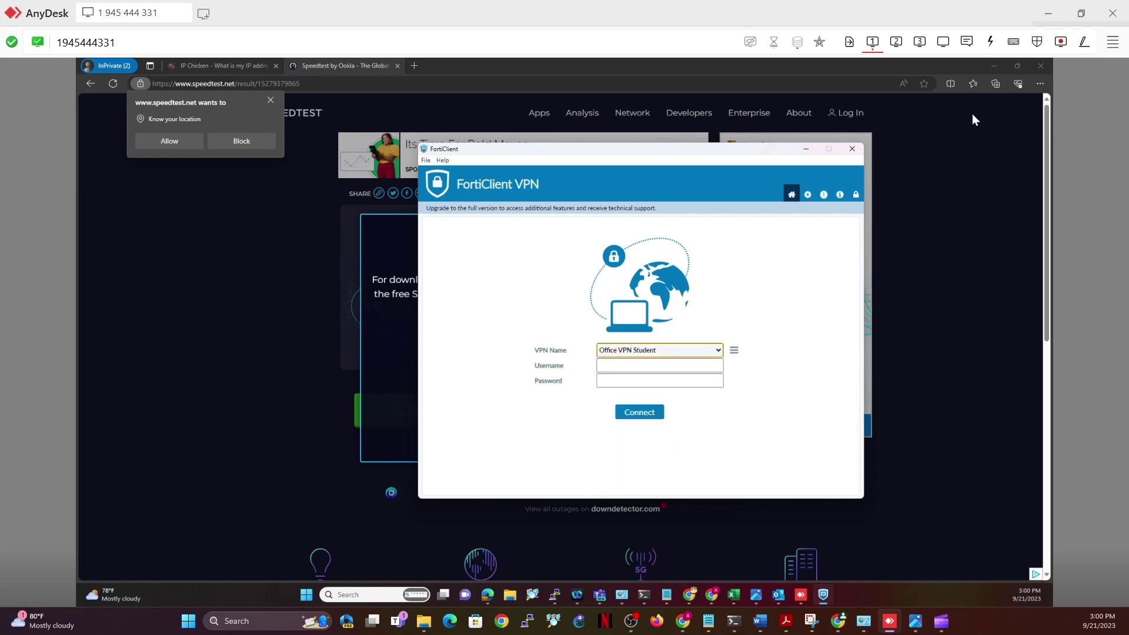
Return to FortiGate's Firewall Policy list and scroll to the SSL-VPN tunnel policies like VPN_Student to IOTVLAN
left_click(1047, 14)
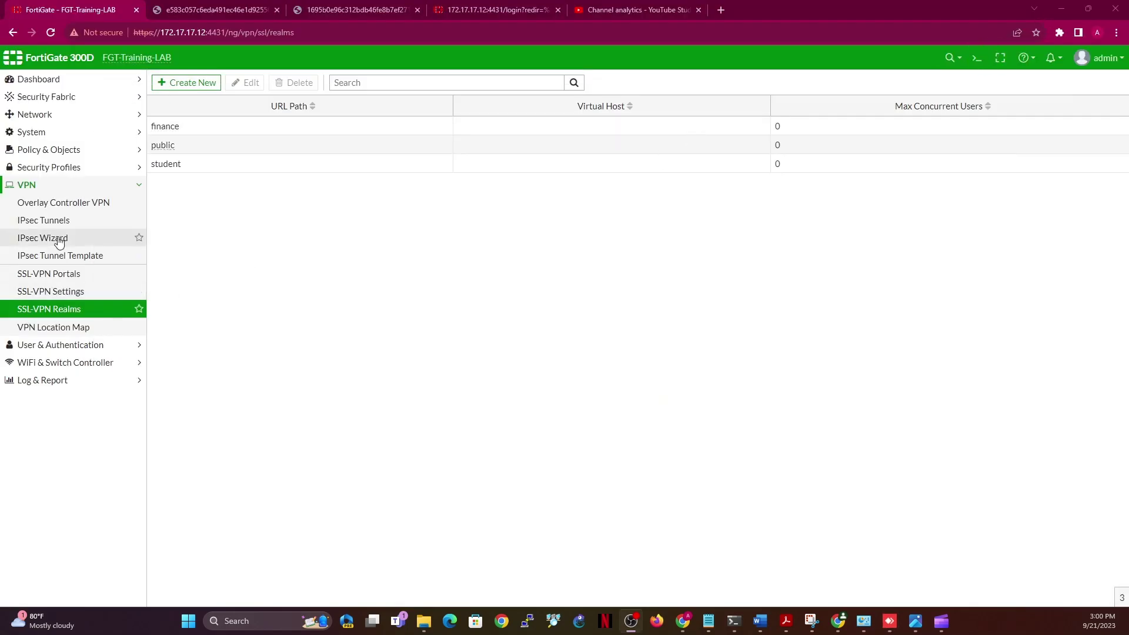
left_click(51, 151)
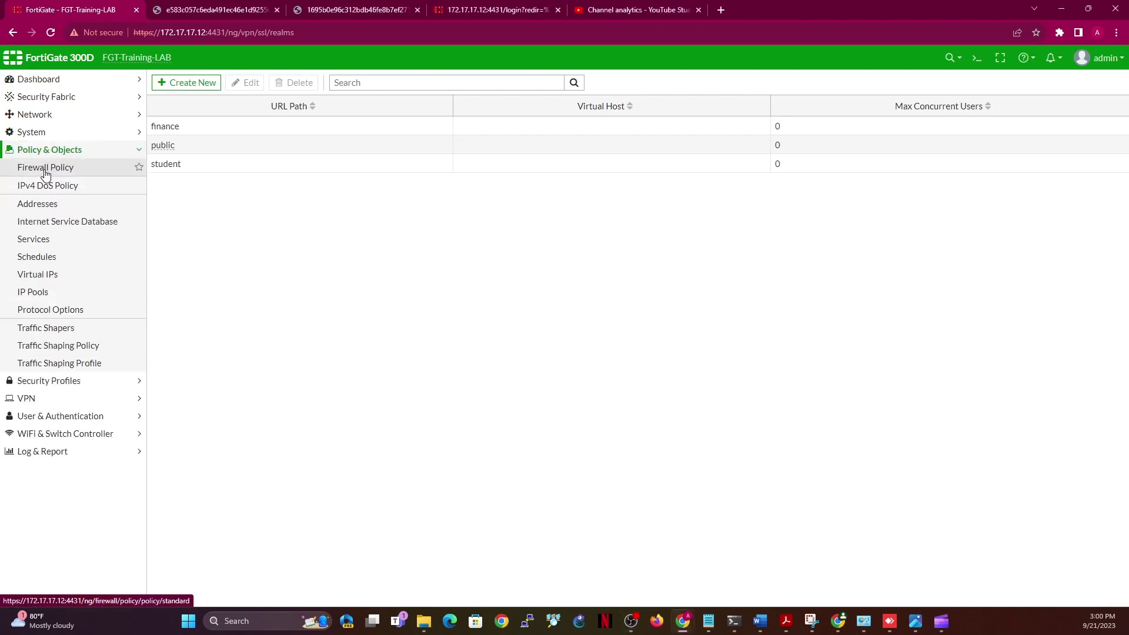
left_click(45, 170)
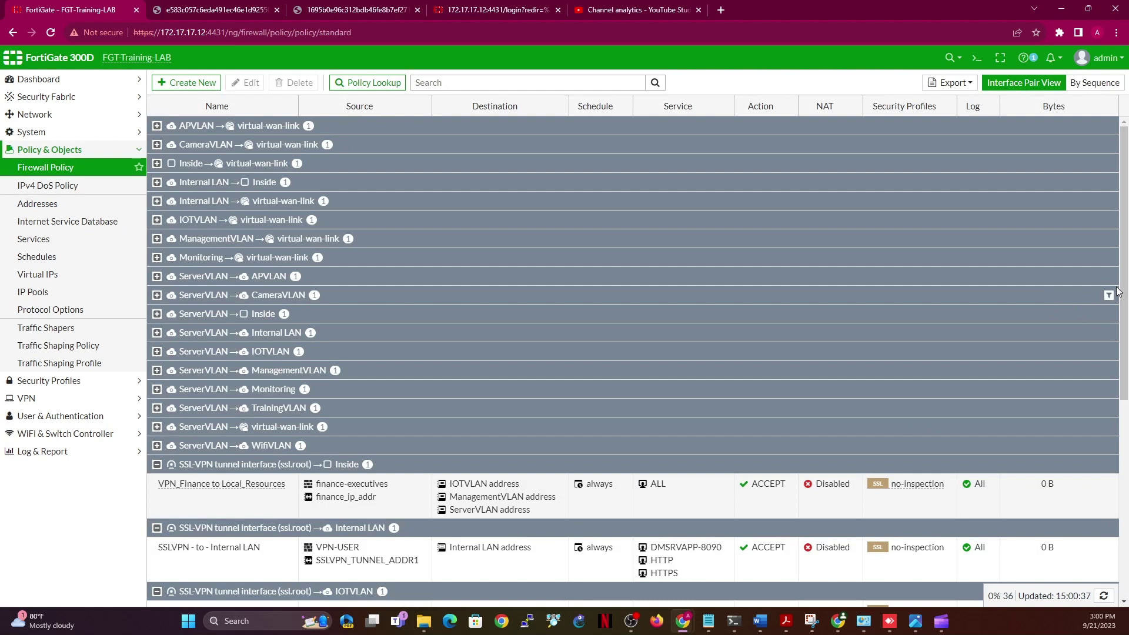
left_click_drag(1123, 301, 1125, 432)
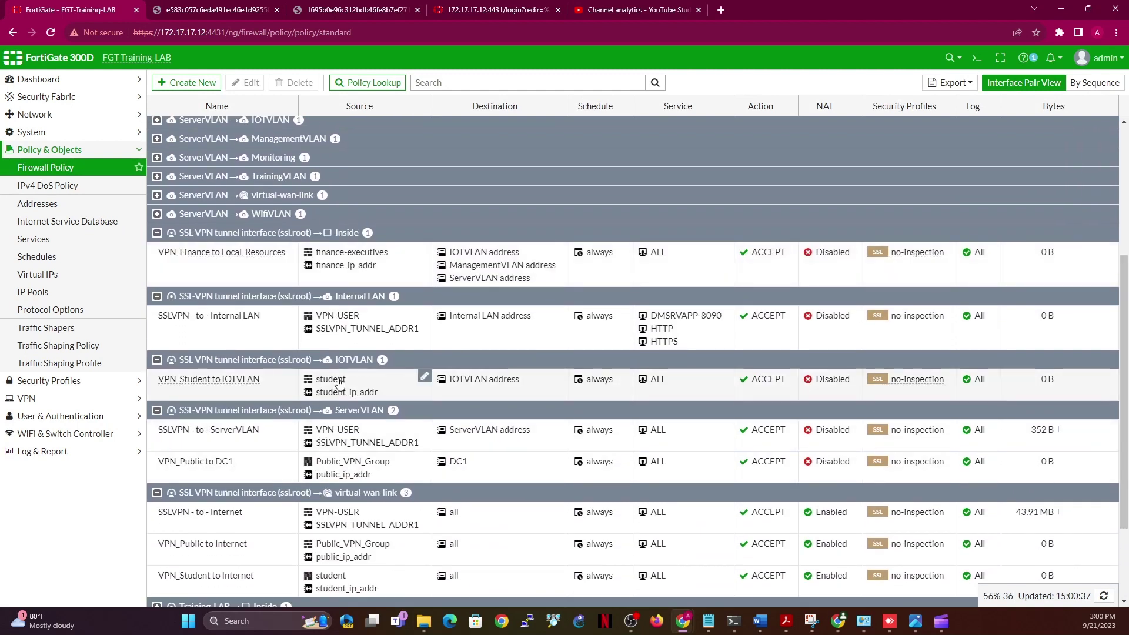
mouse_move(339, 382)
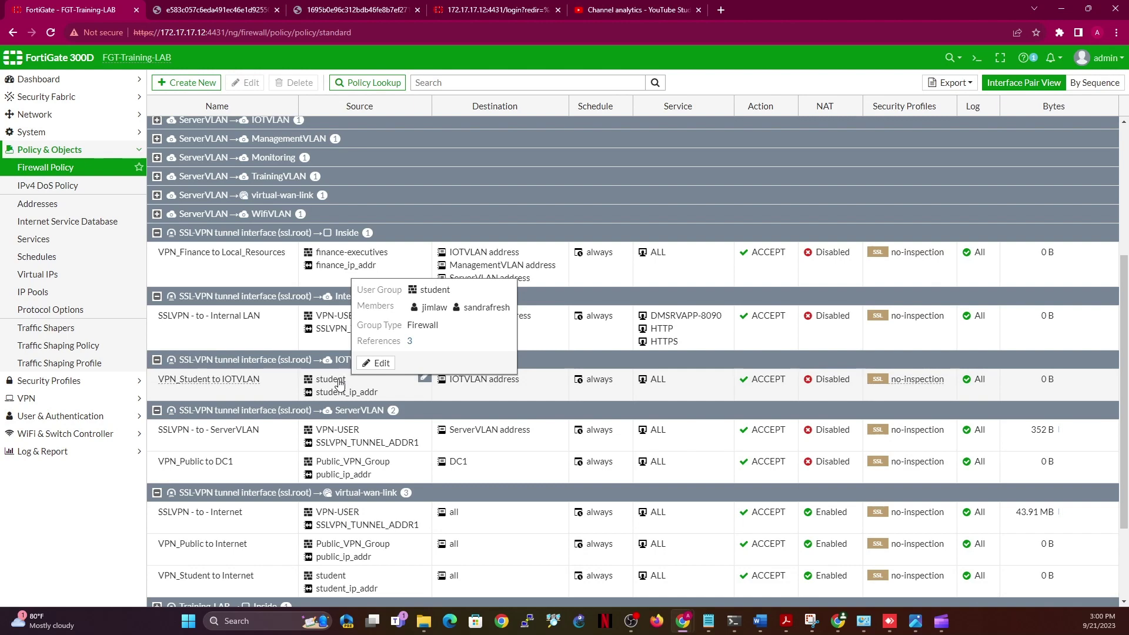
Connect through Office VPN Student with the student's username and password, confirming address 10.100.100.50
left_click(889, 621)
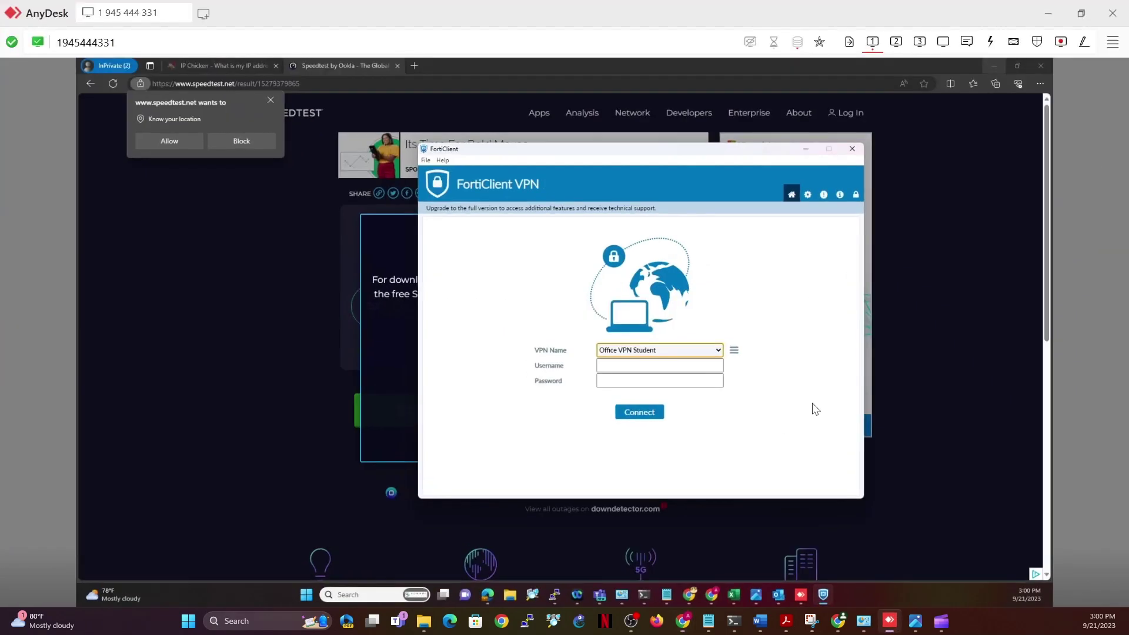
left_click(650, 364)
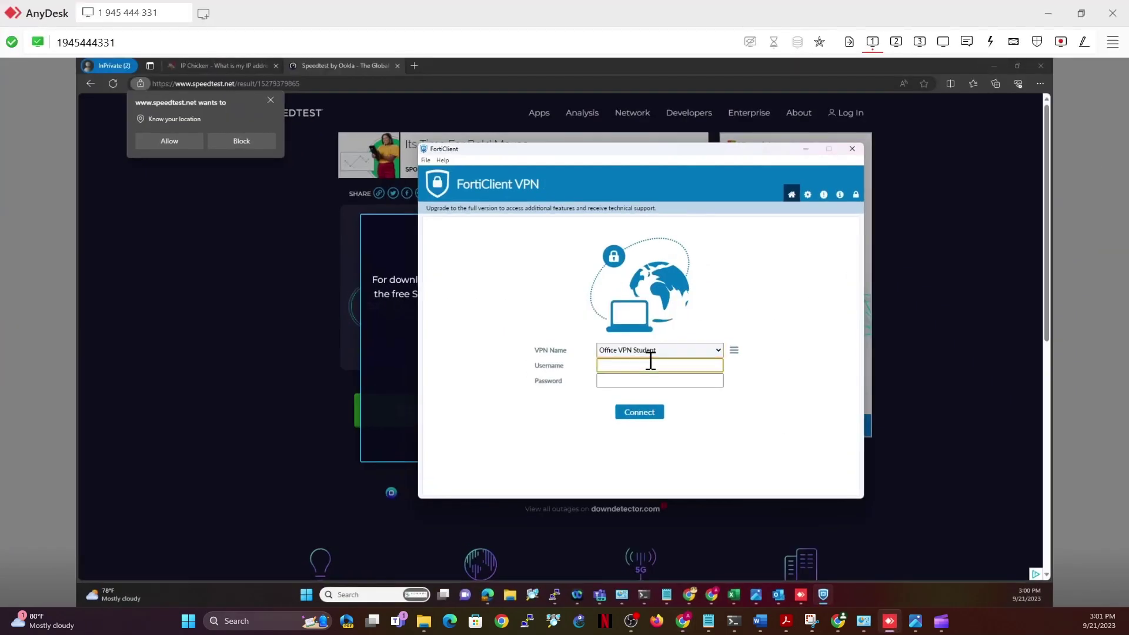
key("Tab")
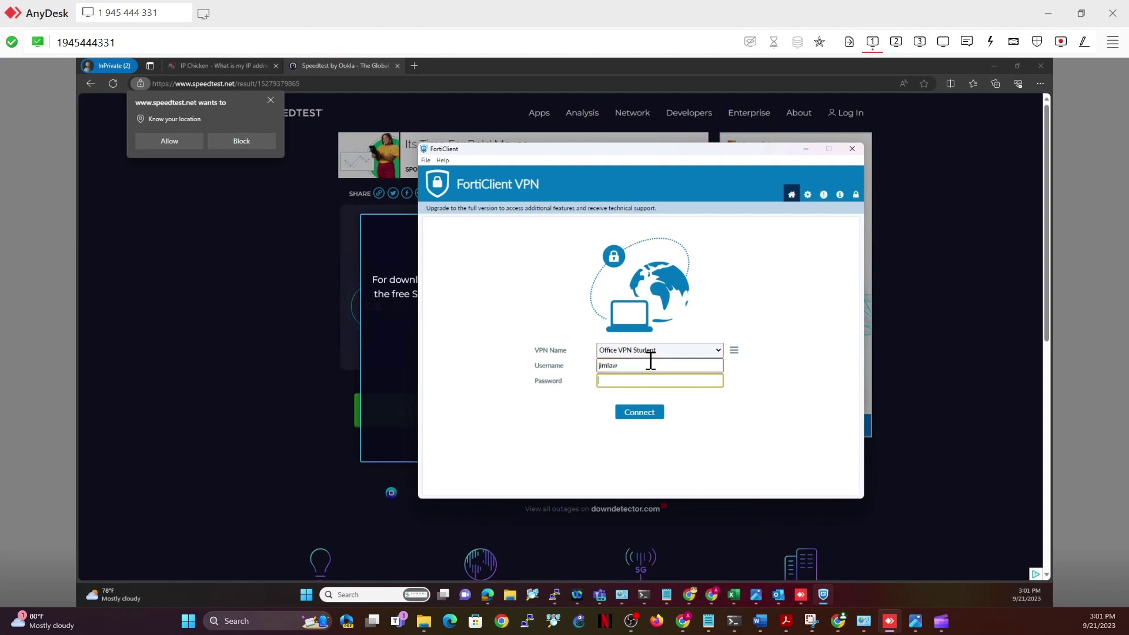
type("••")
left_click(642, 413)
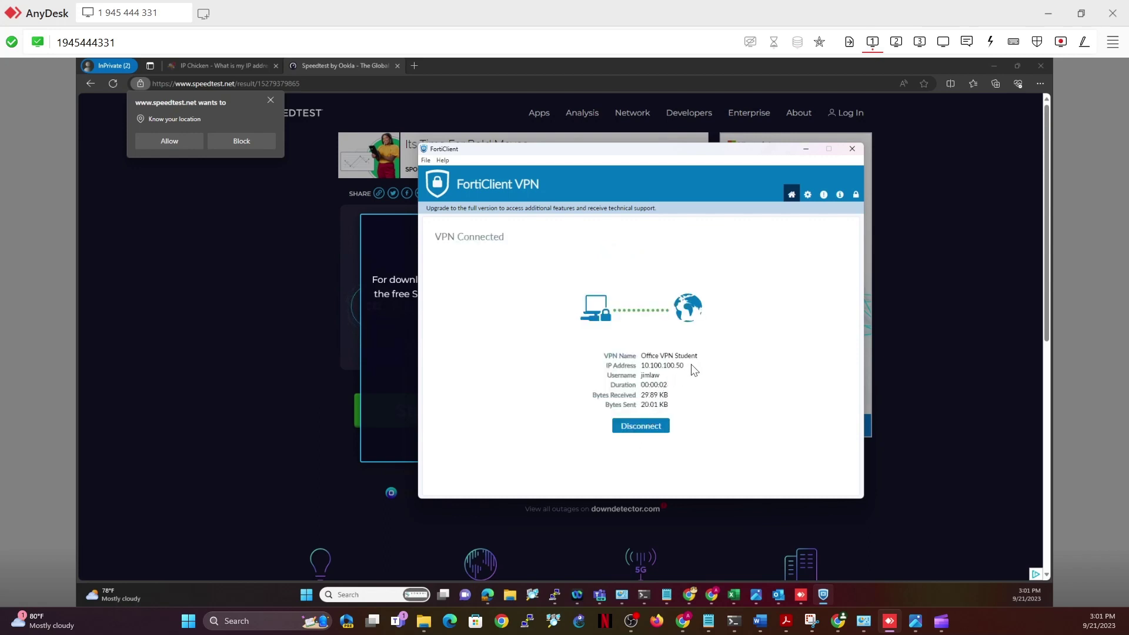
left_click_drag(686, 366, 641, 365)
Inspect the student_ip_addr and finance-executives policy sources, then reopen FortiClient's saved connection list
left_click(1047, 16)
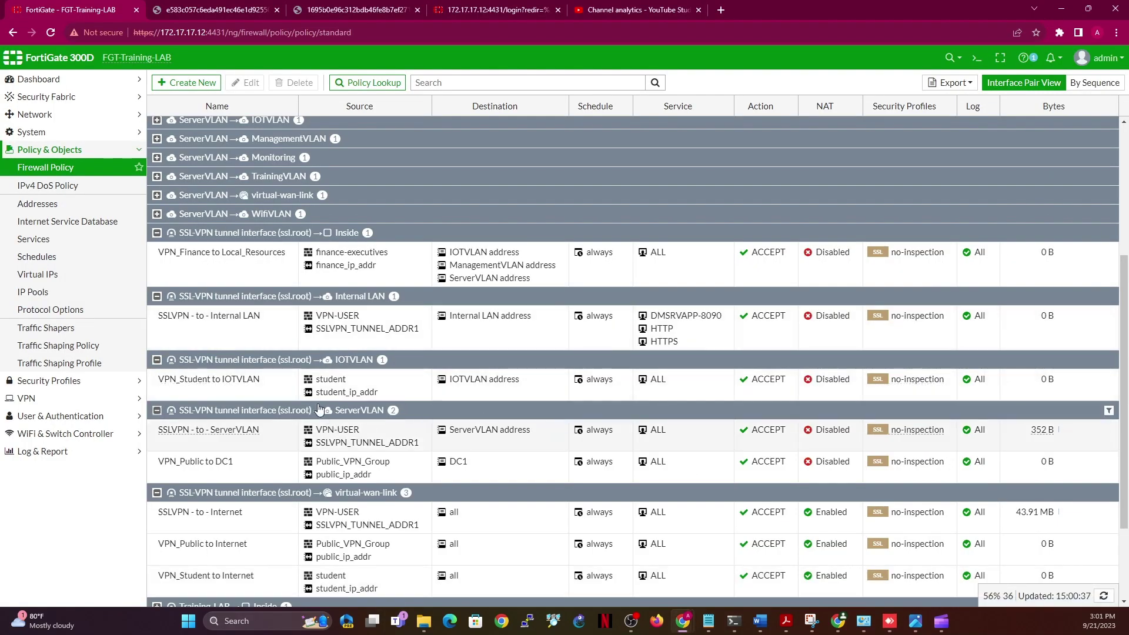
mouse_move(349, 399)
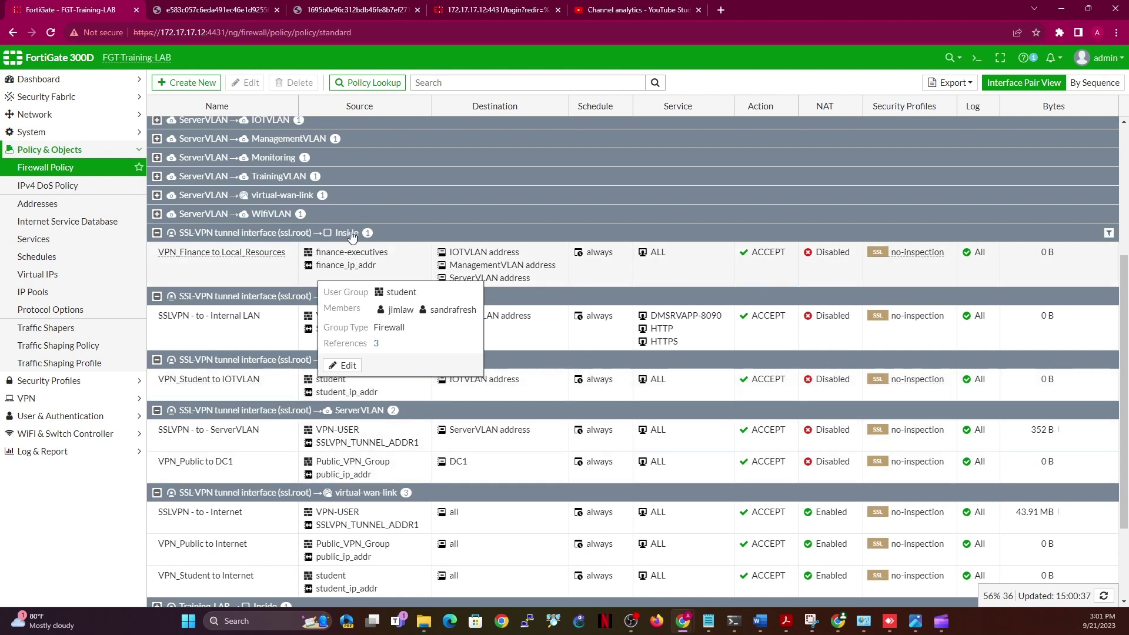
mouse_move(346, 257)
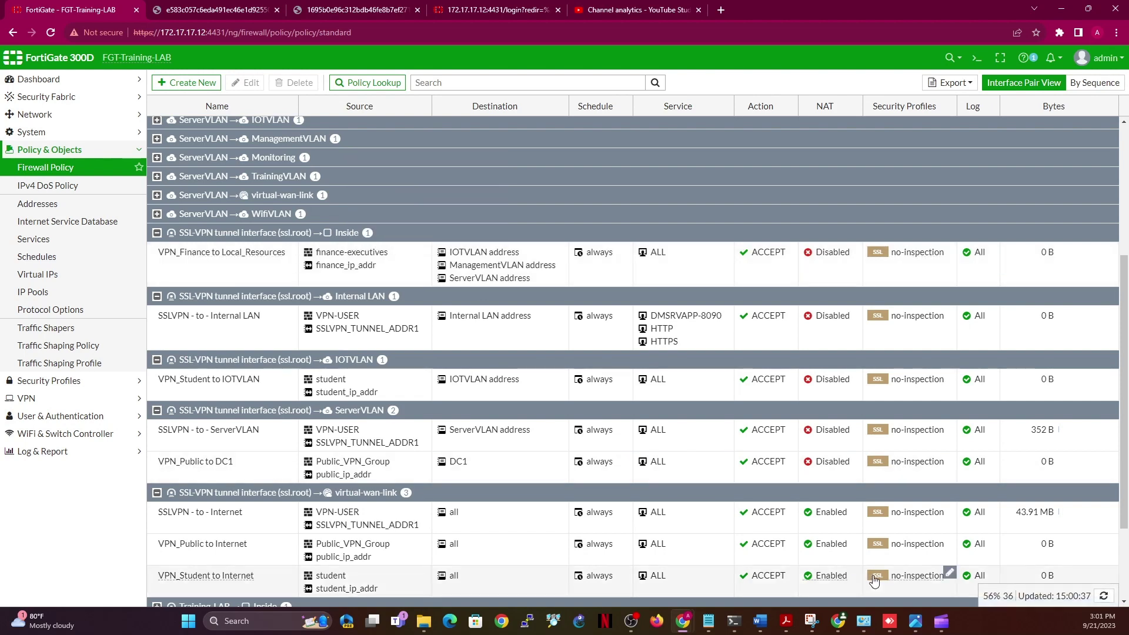
mouse_move(898, 622)
left_click(888, 561)
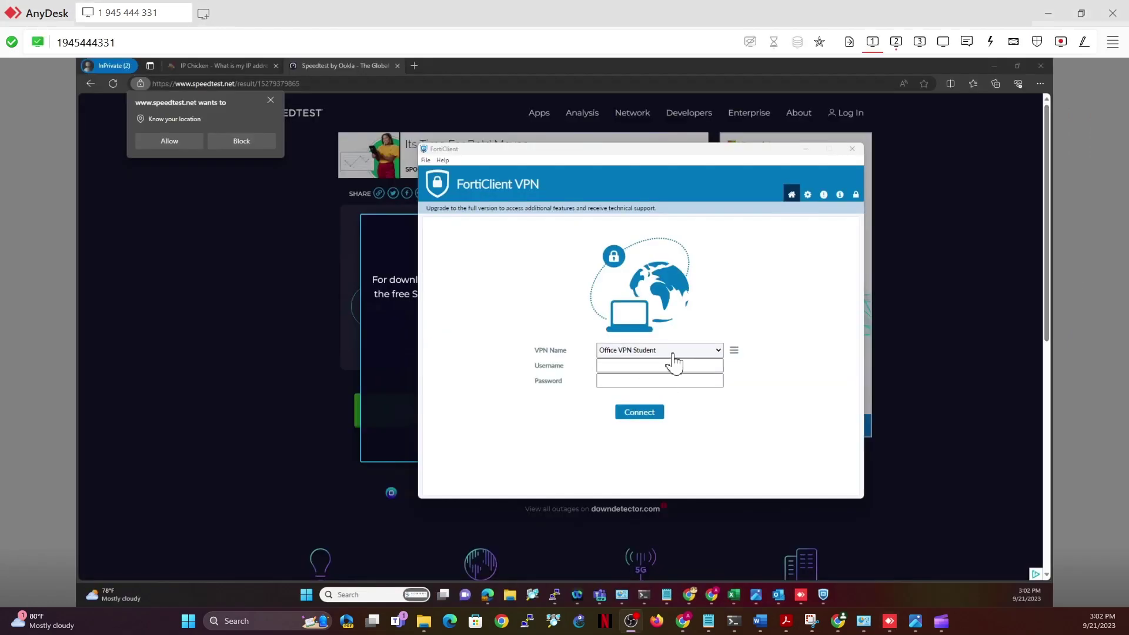
left_click(696, 353)
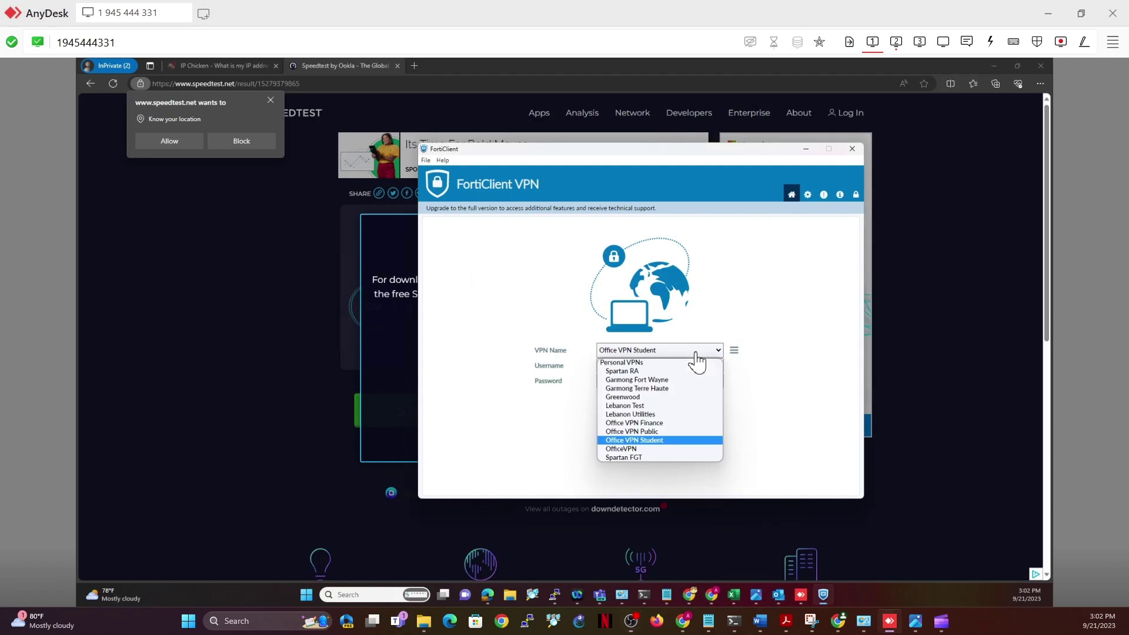
Connect through Office VPN Finance with the user's username and password, getting 192.168.203.5, then return to FortiGate
left_click(652, 424)
left_click(640, 373)
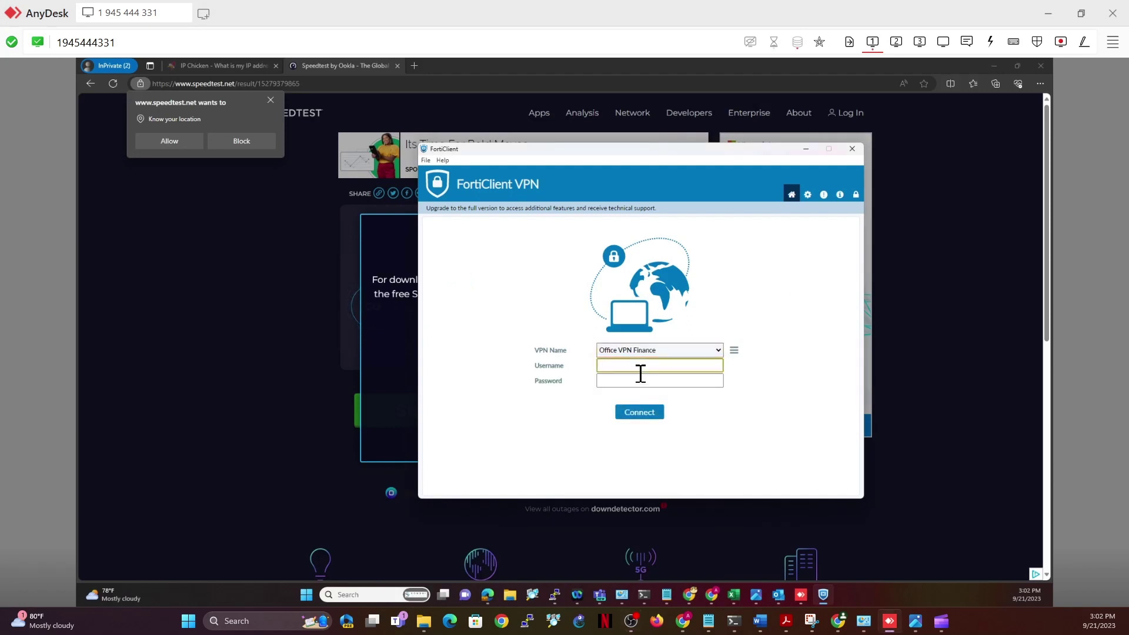
left_click(646, 381)
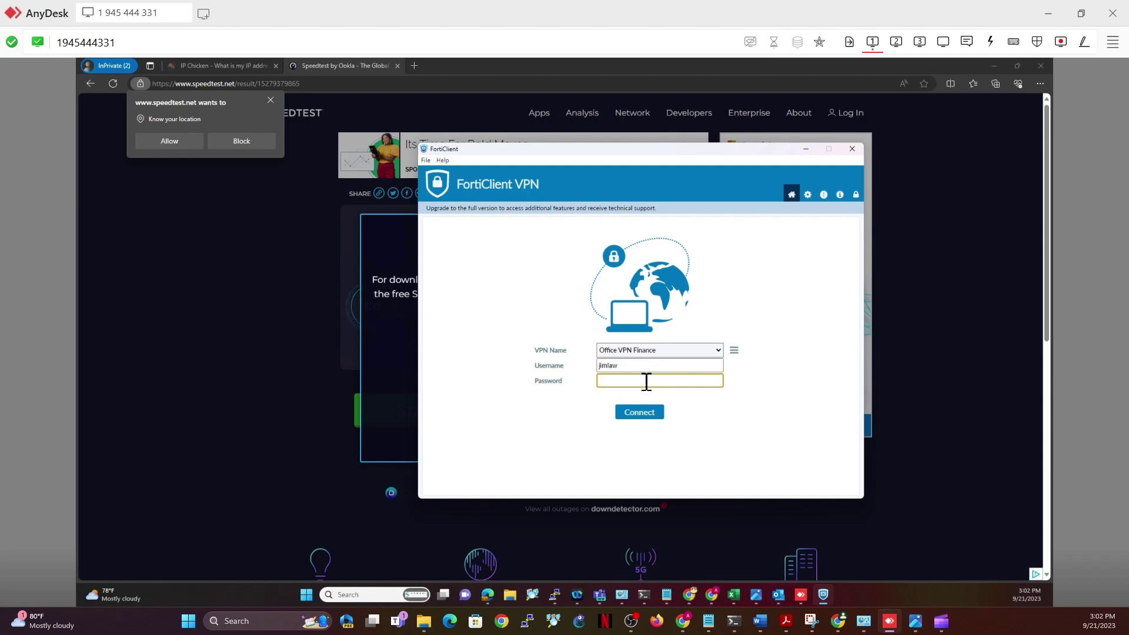
type("••••••••")
left_click(652, 413)
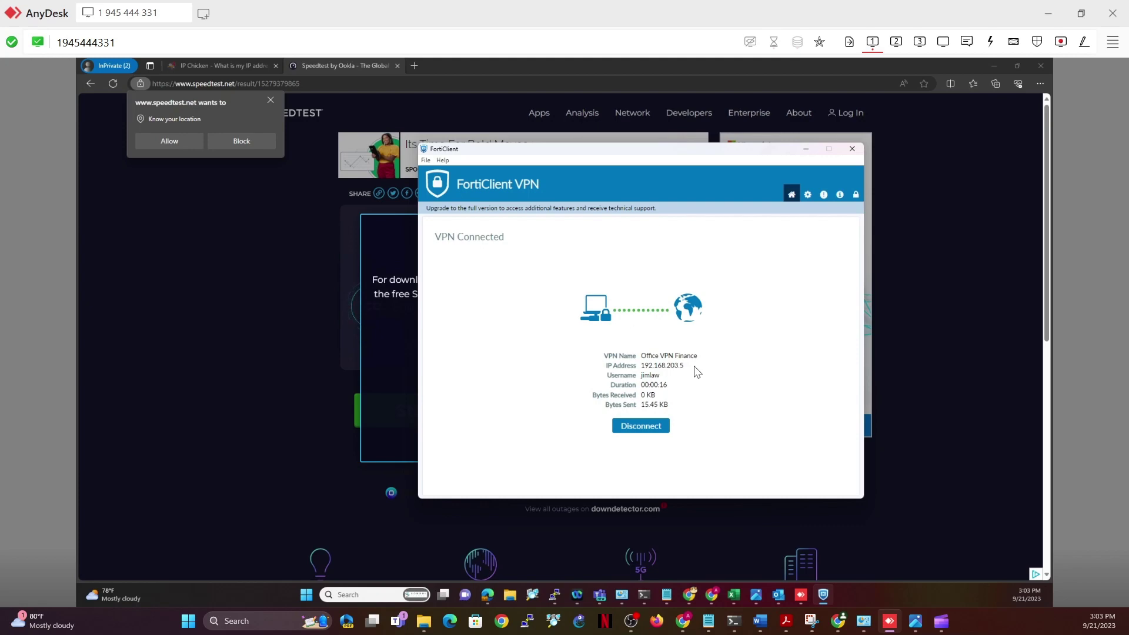
left_click(1042, 13)
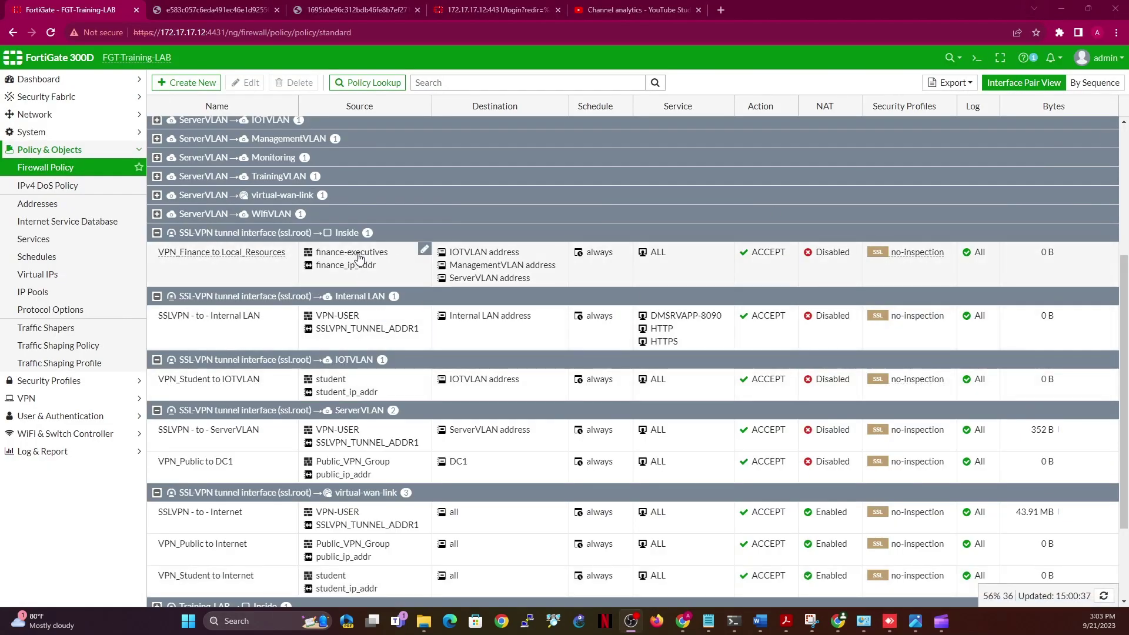
Inspect the finance-executives and Public_VPN_Group policy sources, then restore the remote FortiClient session
mouse_move(358, 257)
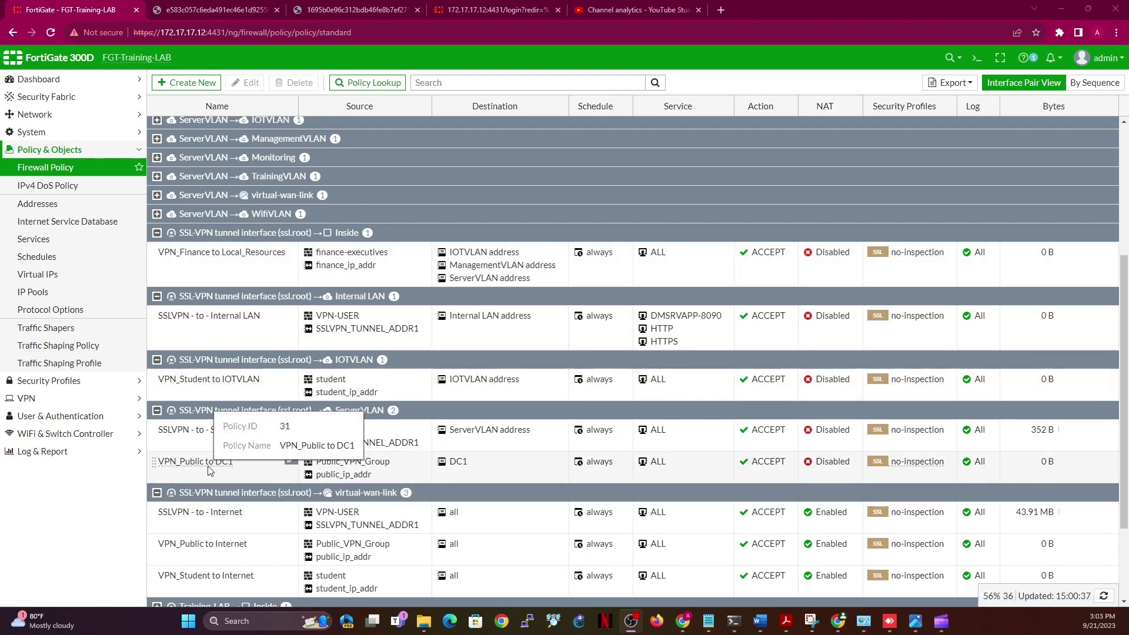
mouse_move(326, 467)
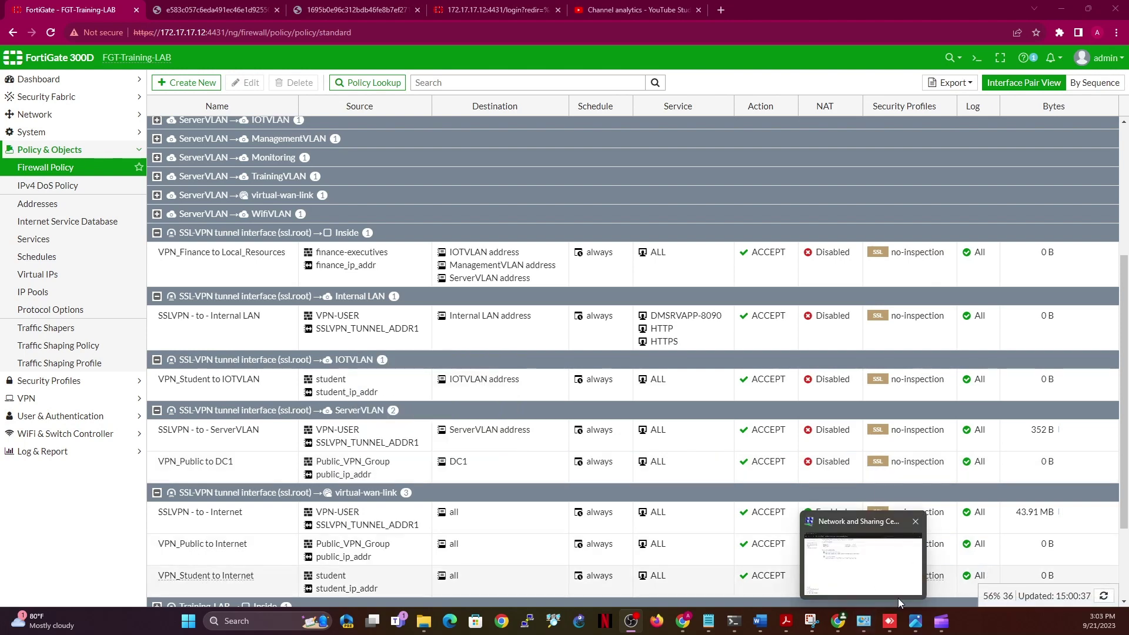
mouse_move(894, 625)
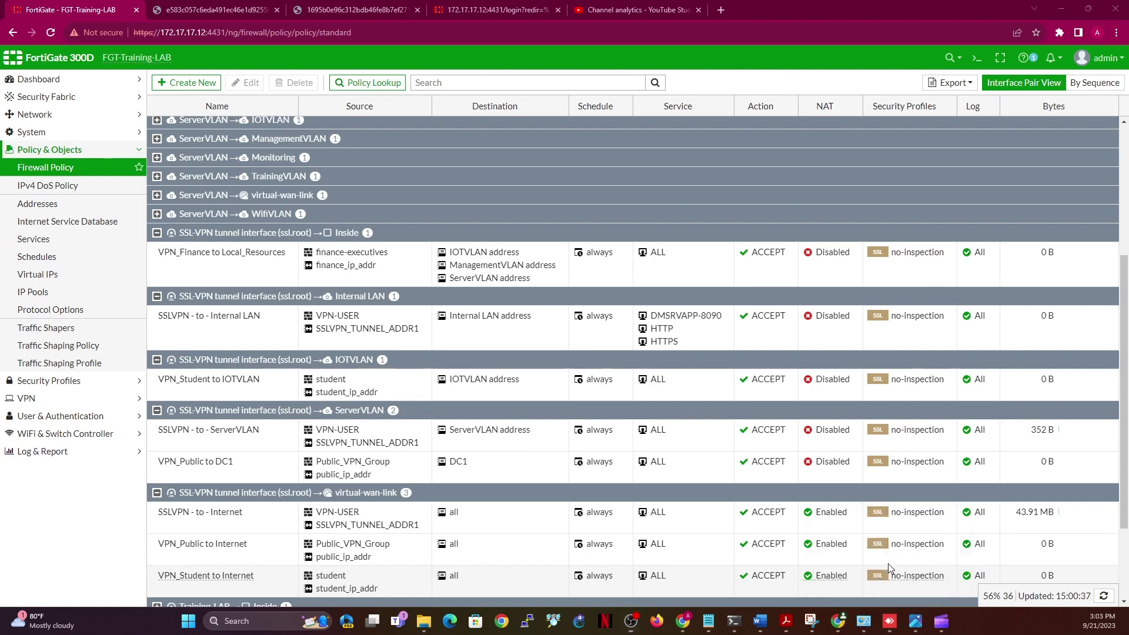
left_click(888, 563)
Disconnect the finance session and try connecting to Office VPN Public with the public user's credentials
left_click(638, 426)
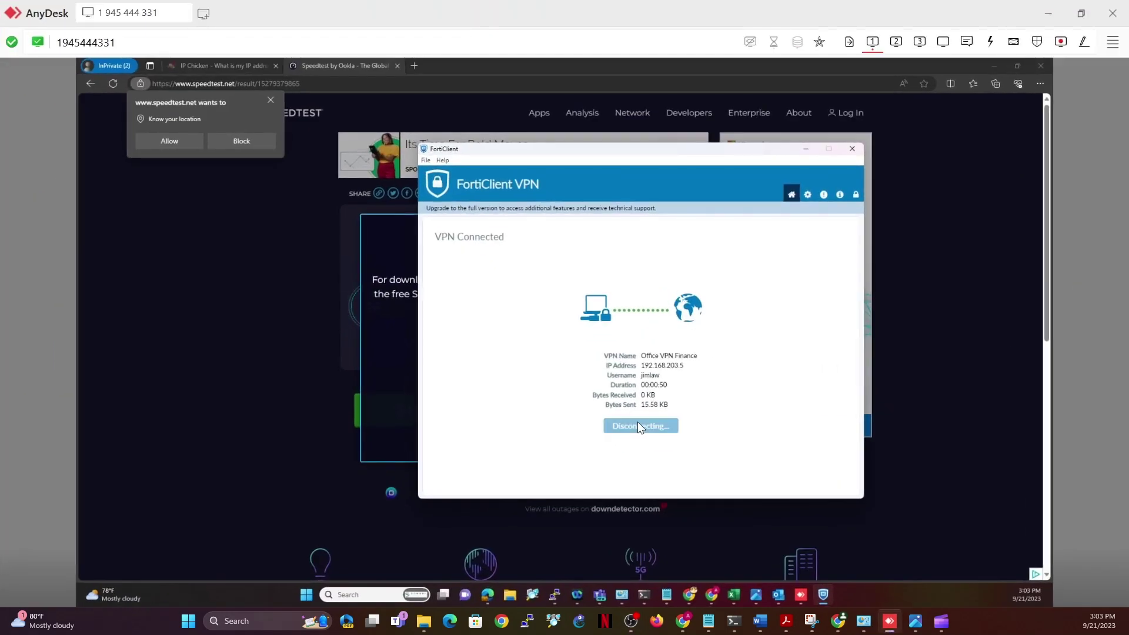
left_click(674, 352)
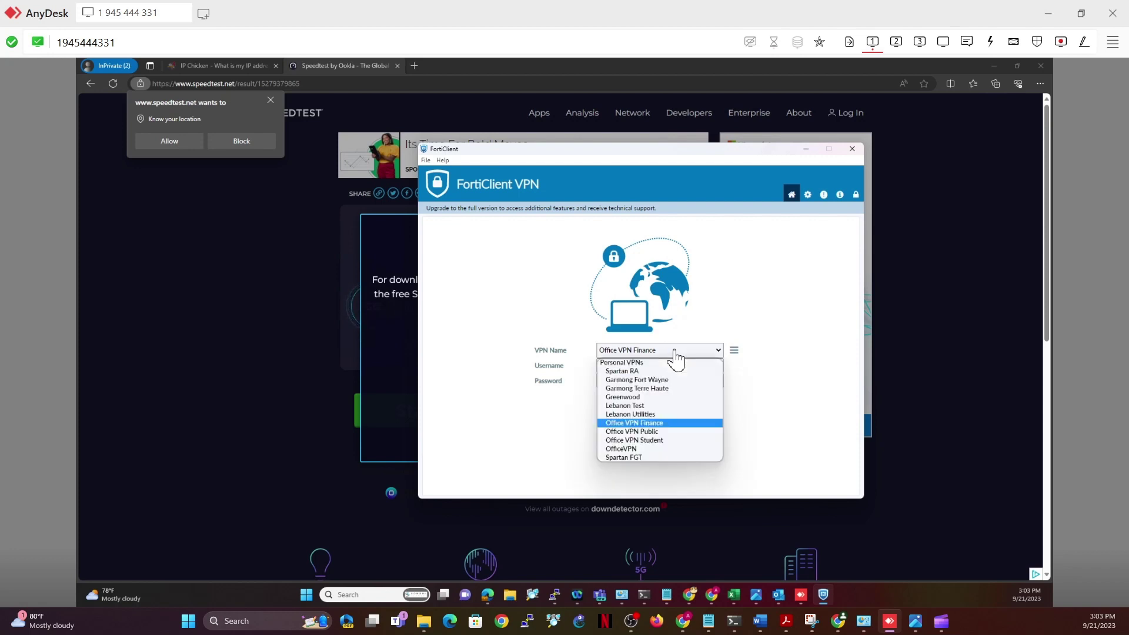
left_click(644, 435)
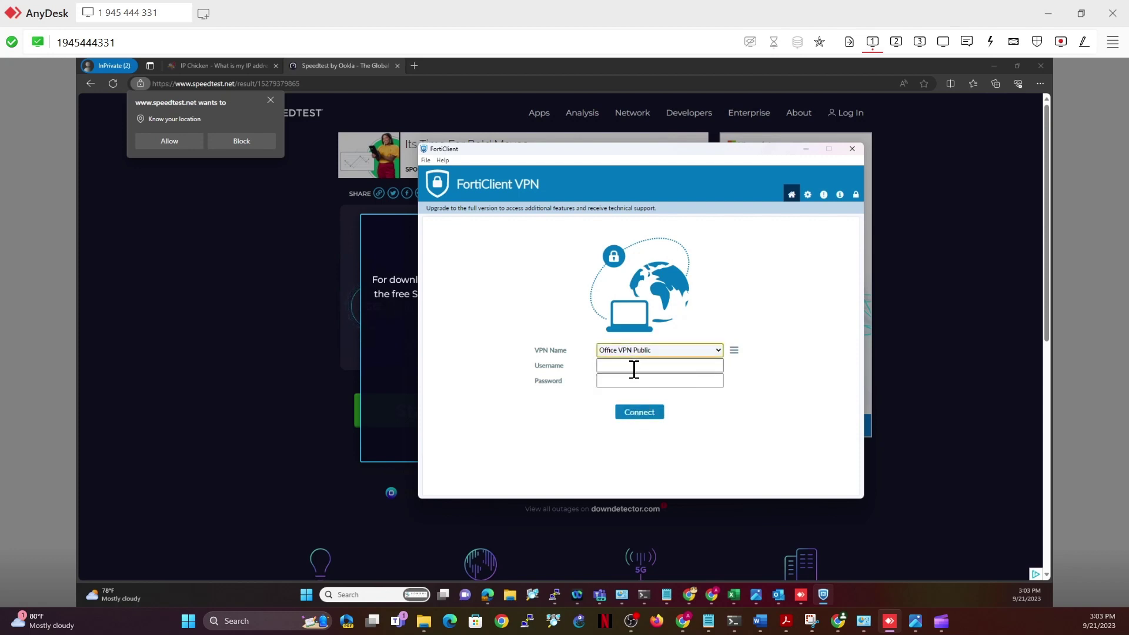
left_click(633, 366)
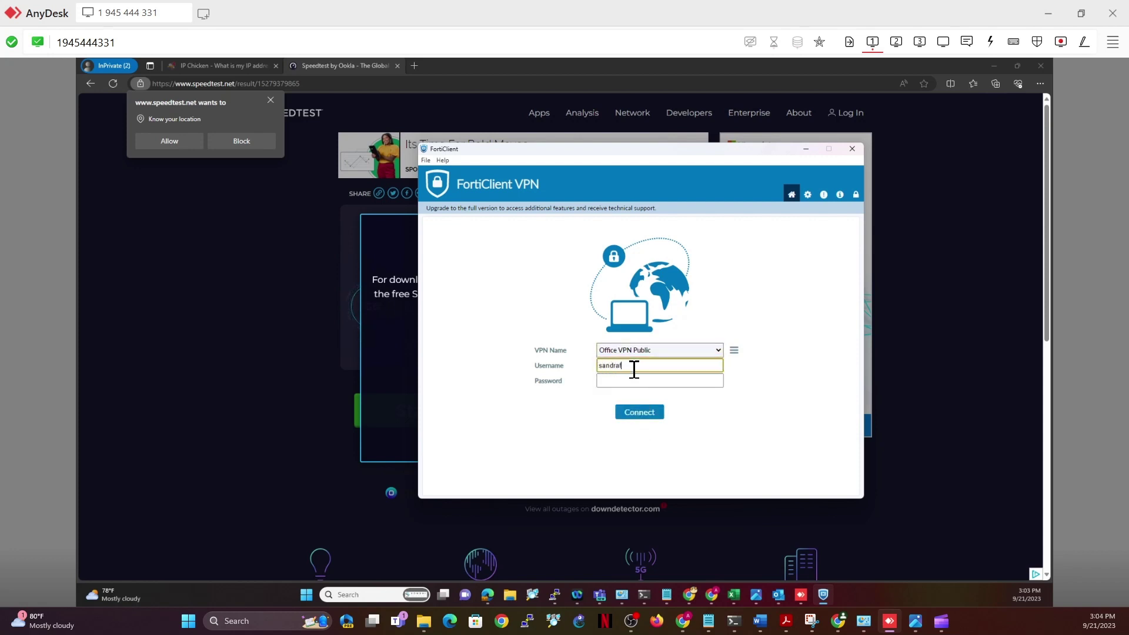
key("Tab")
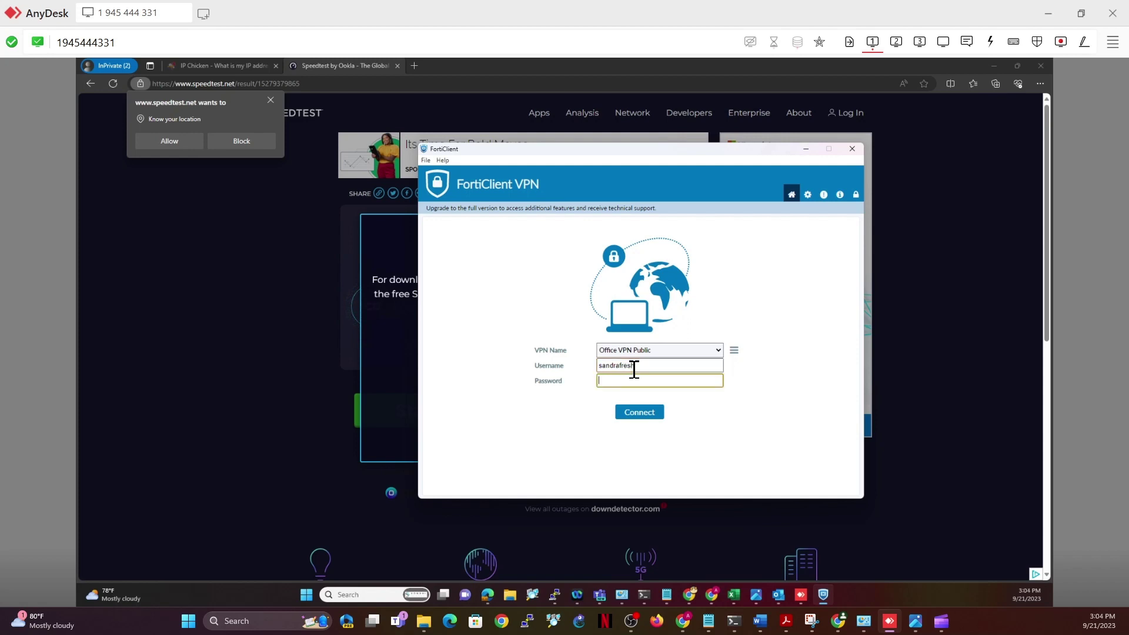
type("•••••••")
left_click(640, 413)
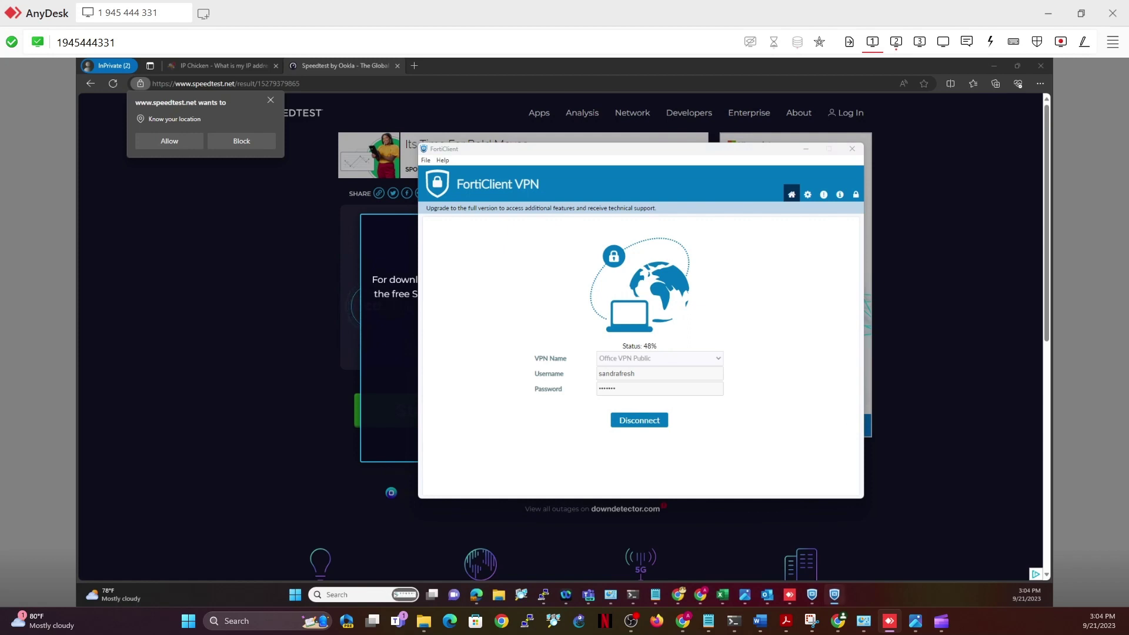
Re-enter the public user's username and password and connect, receiving tunnel address 10.50.51.52
left_click(676, 364)
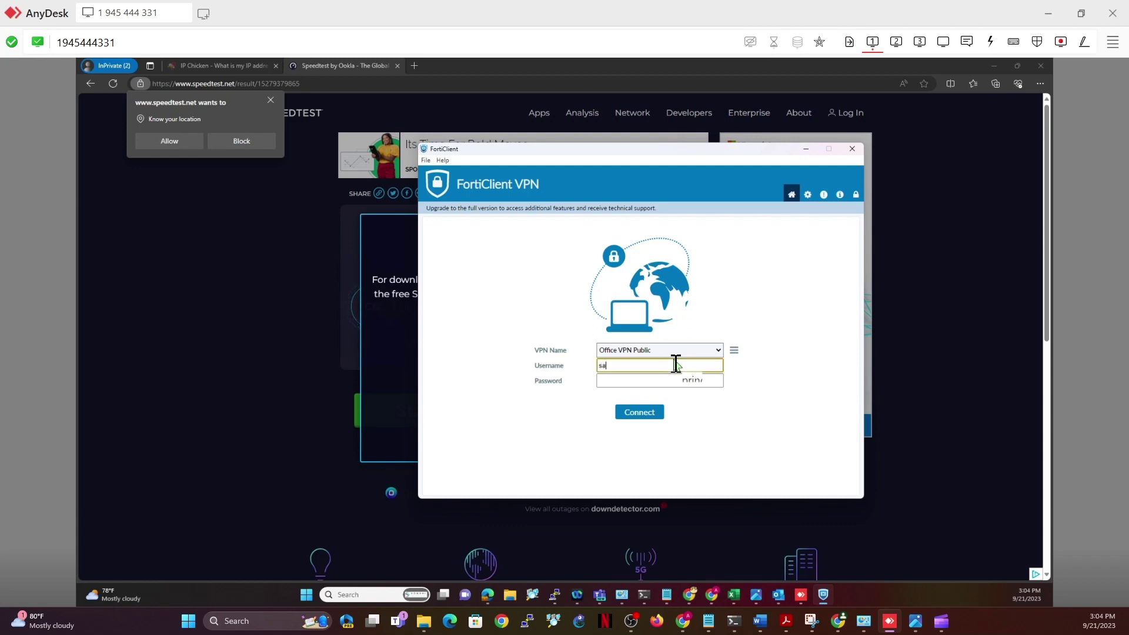
key("Tab")
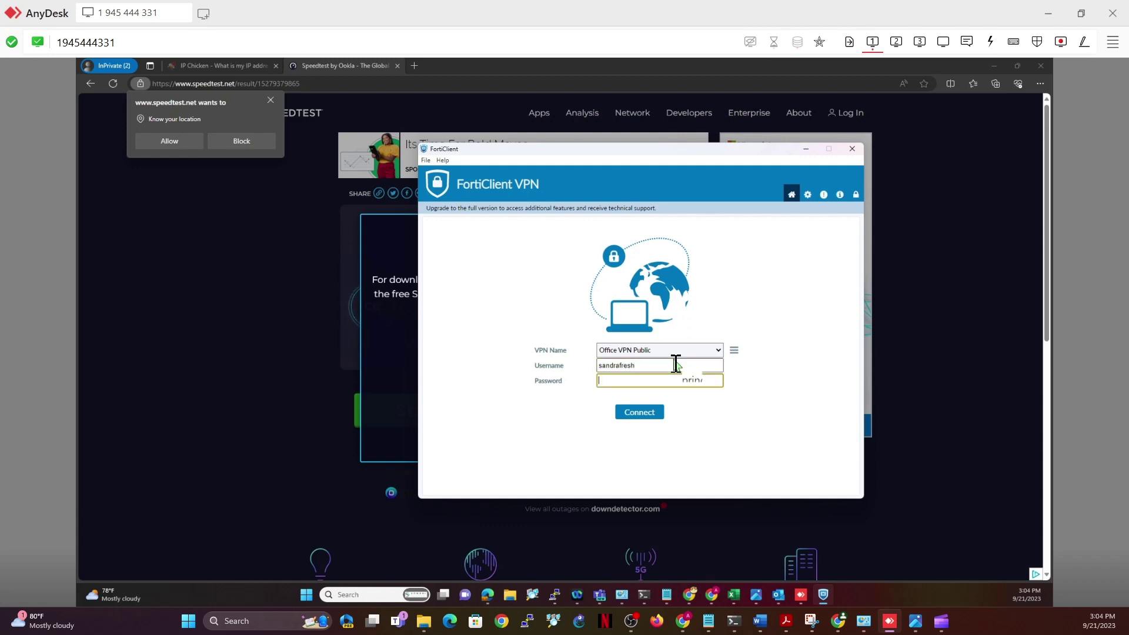
type("********")
left_click(635, 418)
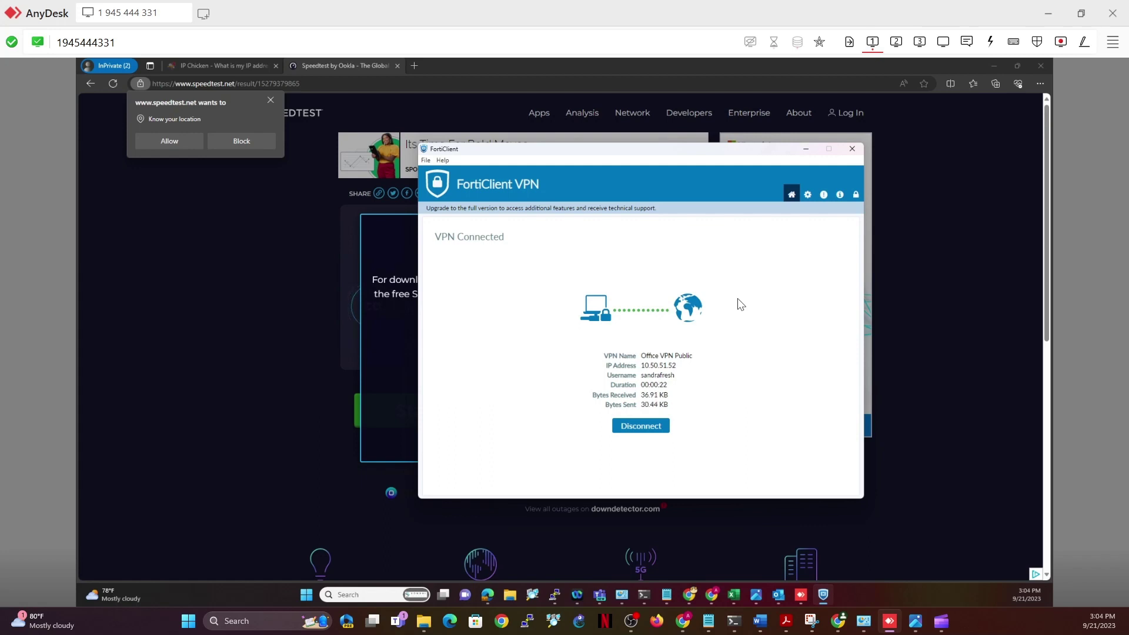
Minimize AnyDesk and open VPN > SSL-VPN Realms in FortiGate, then return to the remote session
left_click(1048, 13)
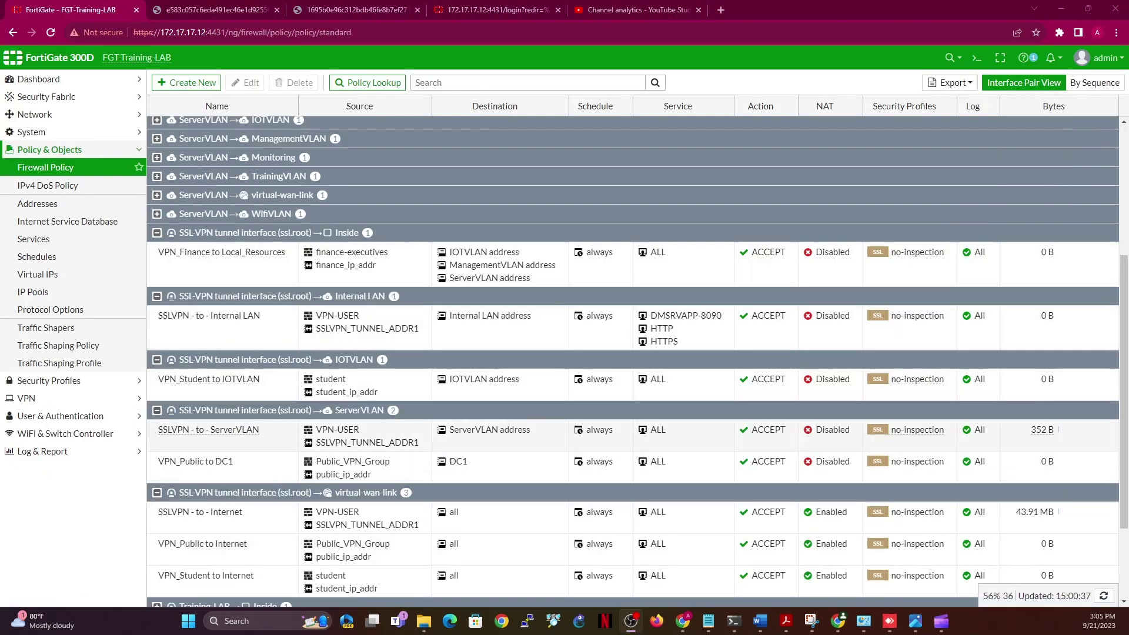
left_click(28, 401)
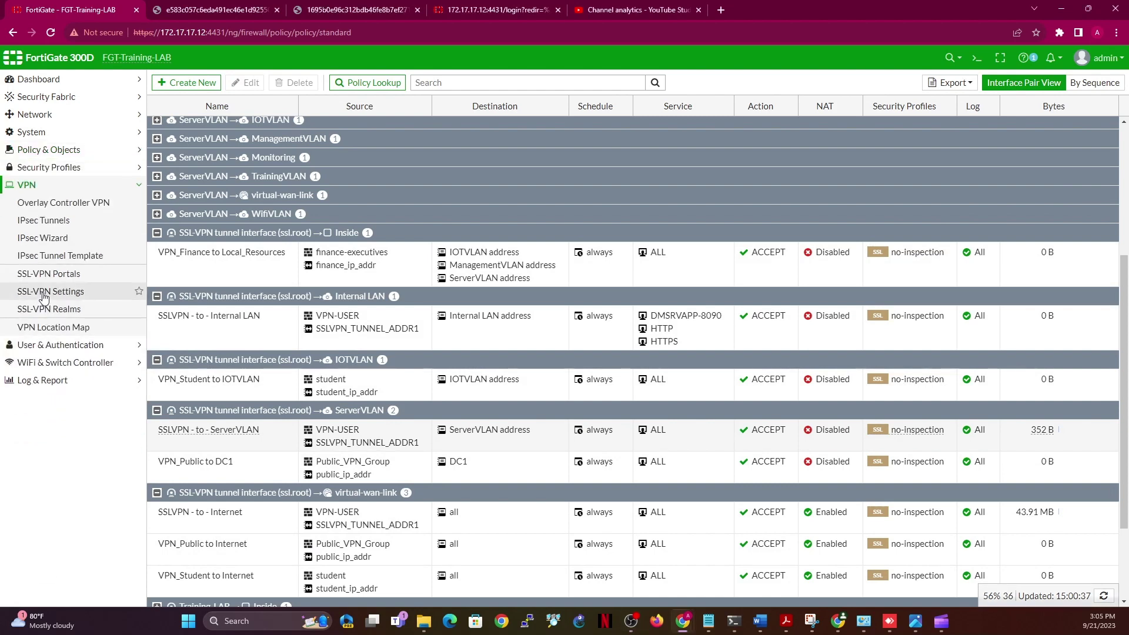
left_click(53, 311)
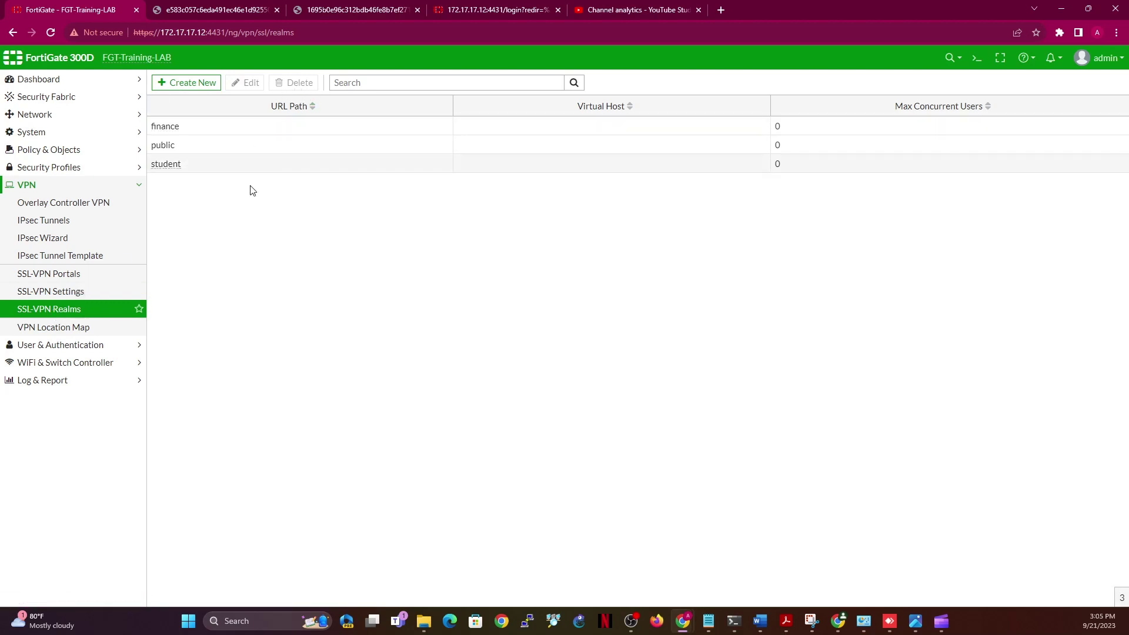
left_click(888, 622)
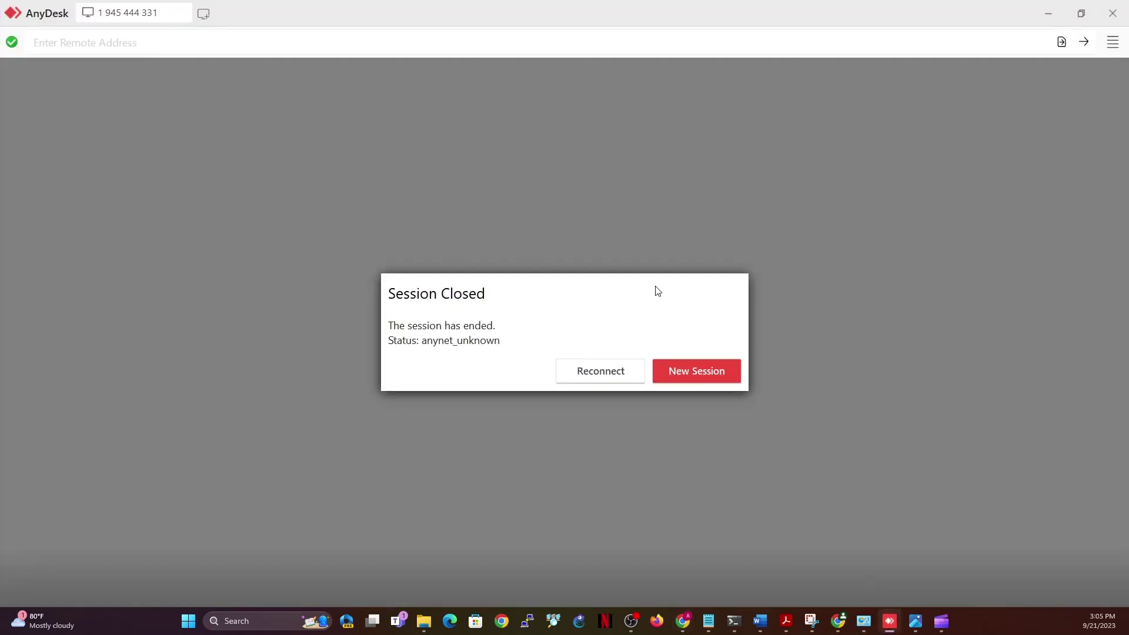
Reconnect the closed AnyDesk session to bring back the remote desktop with FortiClient
left_click(586, 369)
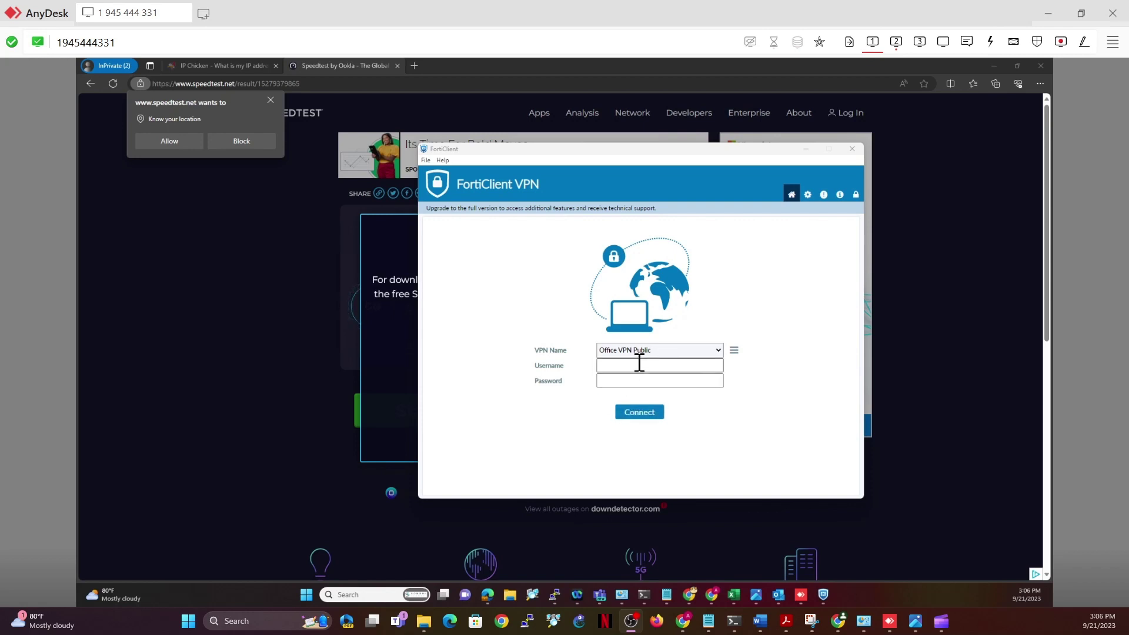
left_click(677, 351)
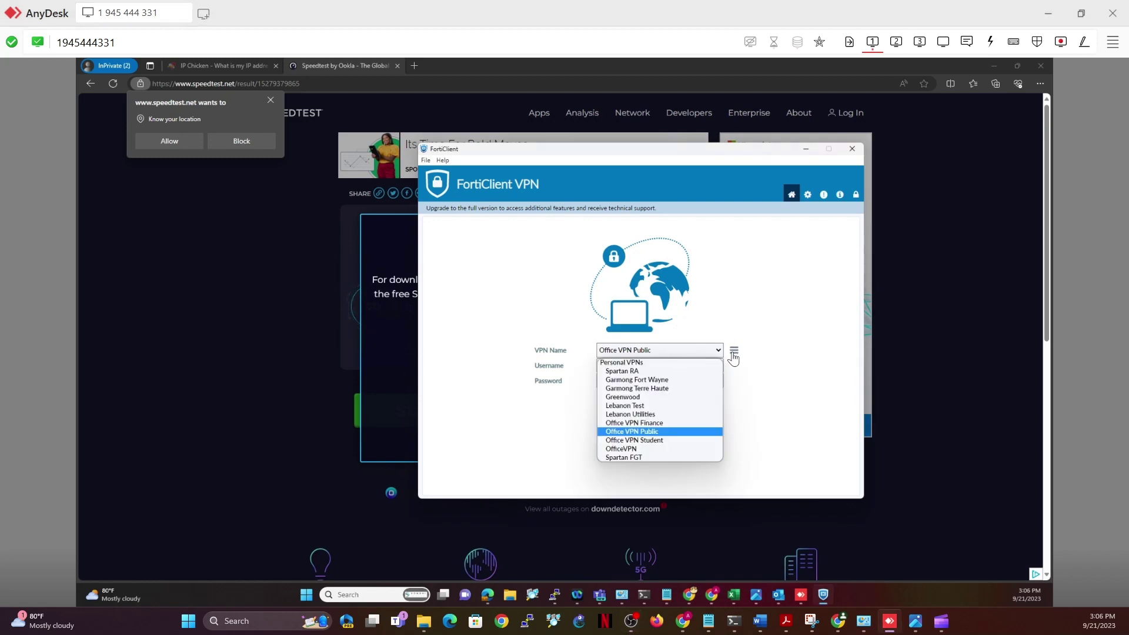
left_click(622, 449)
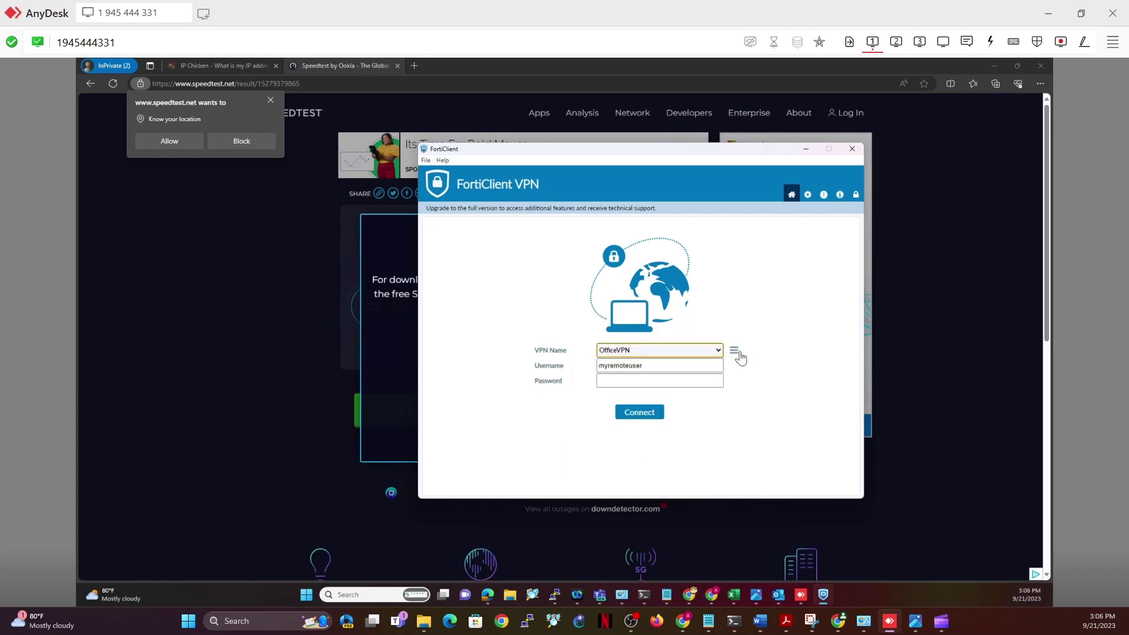
left_click(733, 351)
left_click(715, 371)
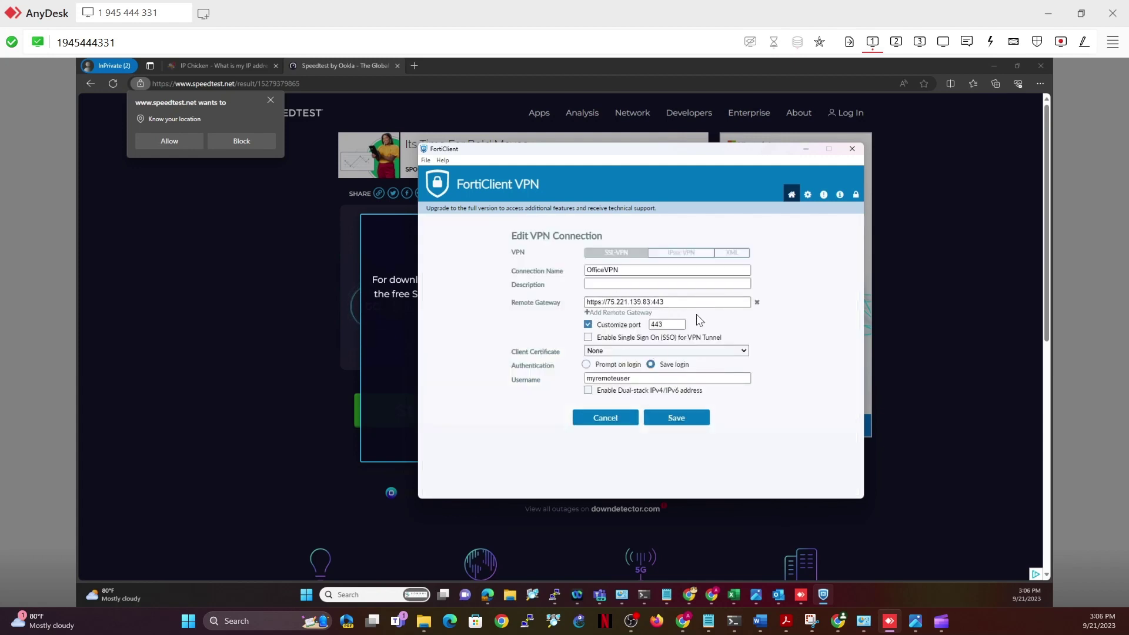
left_click(617, 418)
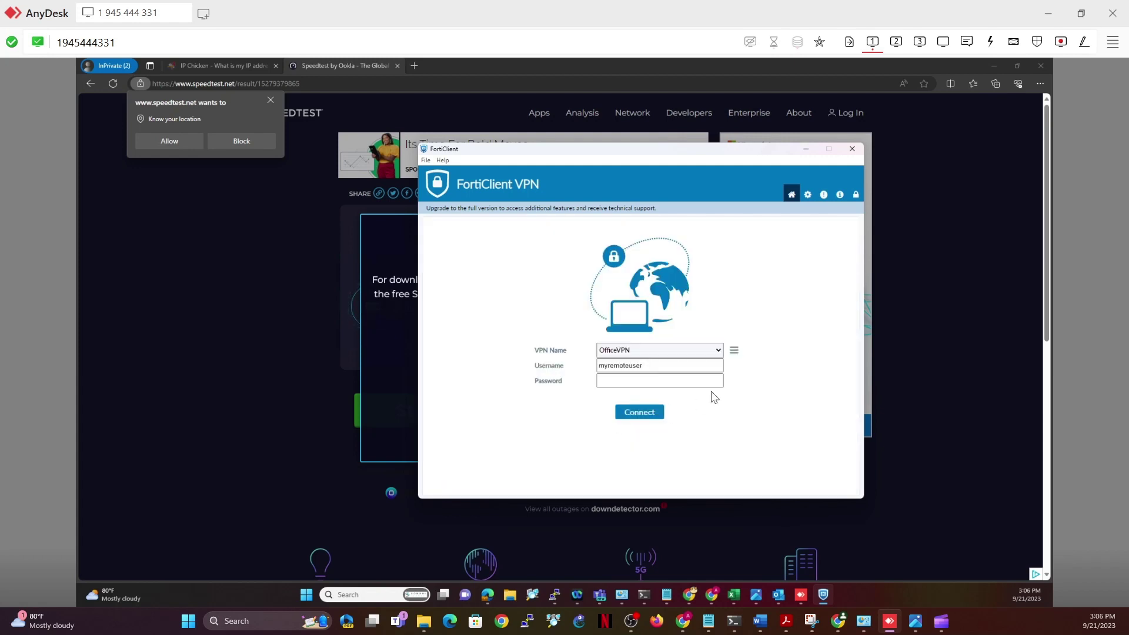
left_click(697, 352)
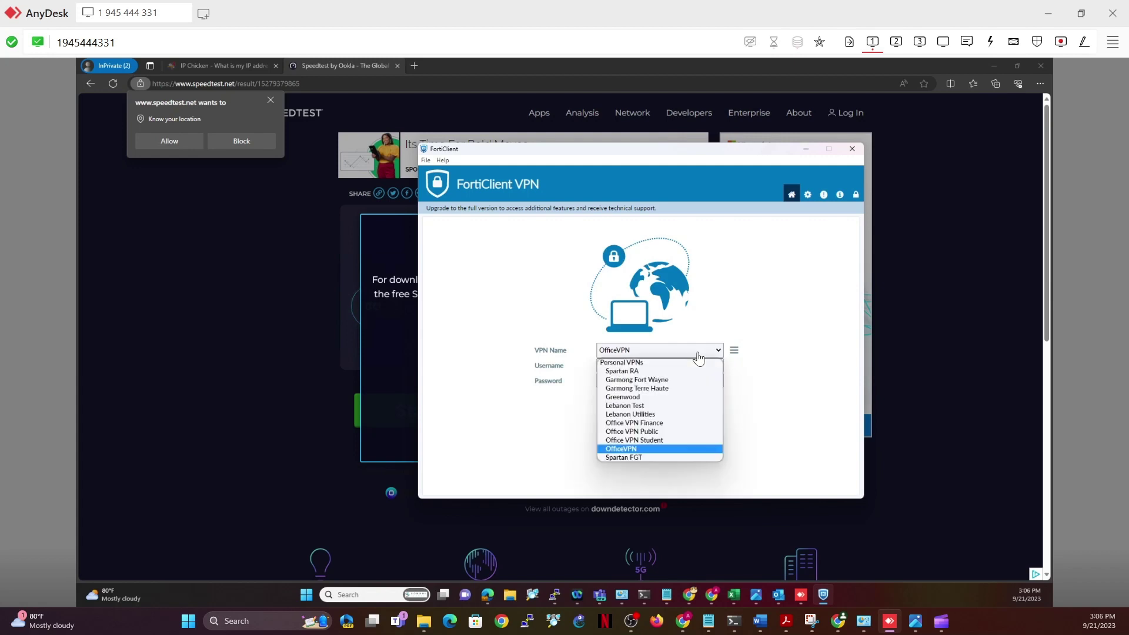
left_click(652, 424)
left_click(733, 349)
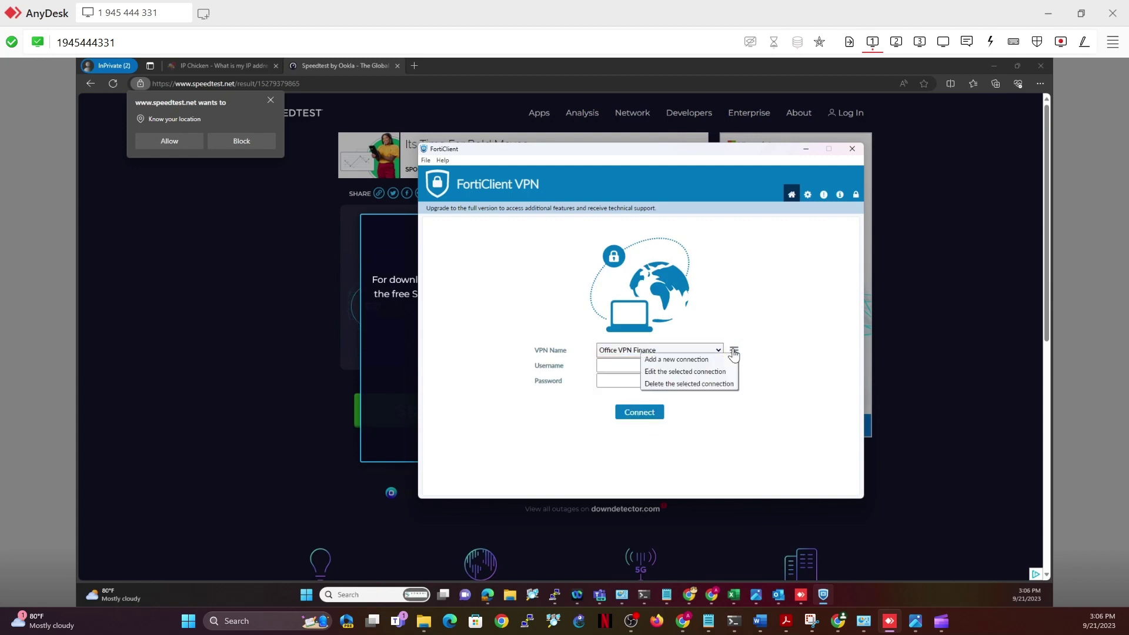
left_click(698, 376)
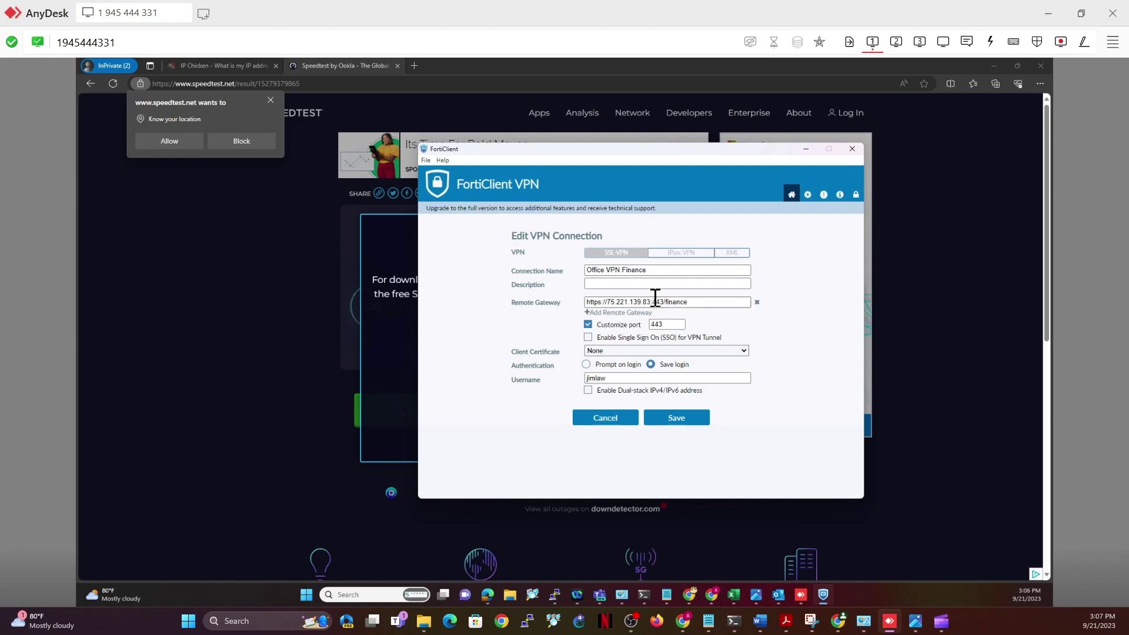
left_click(611, 417)
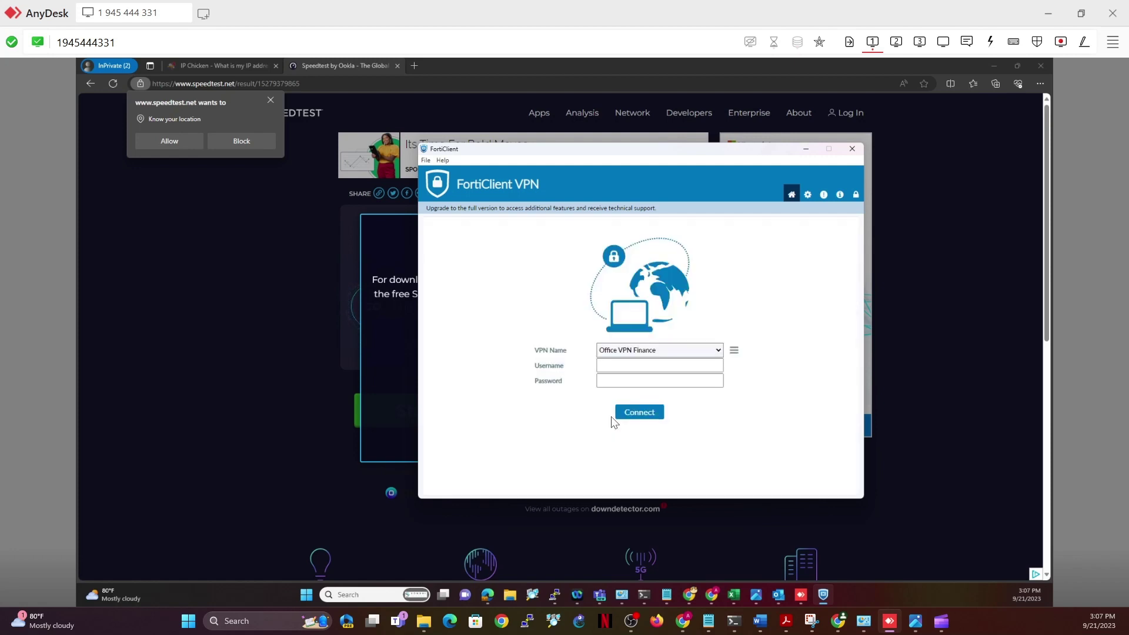
left_click(718, 350)
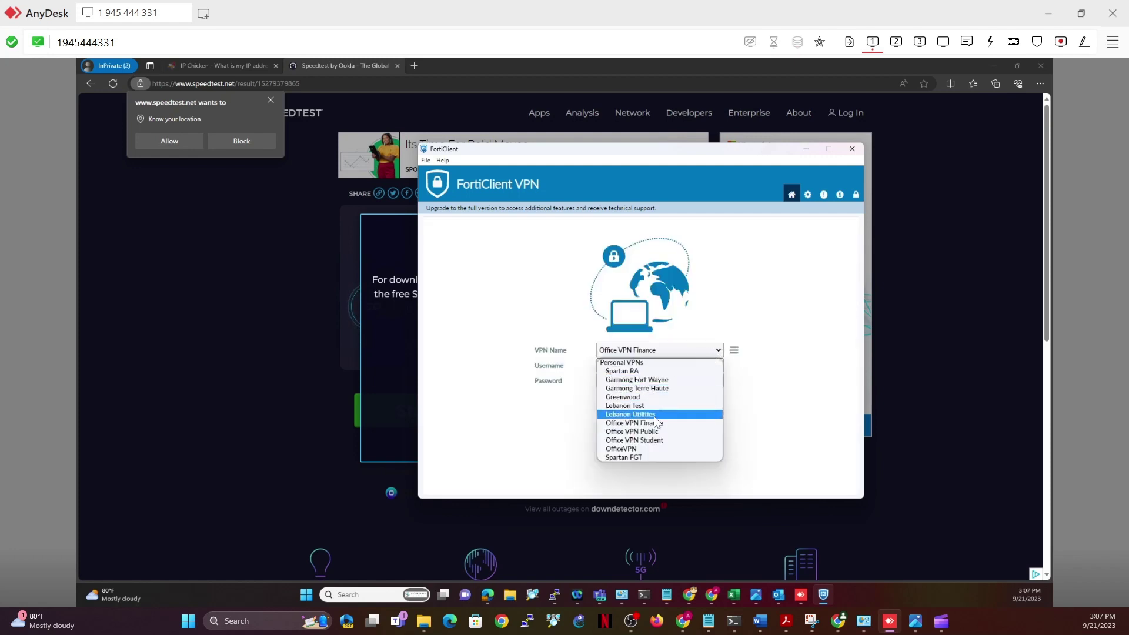
left_click(654, 430)
left_click(733, 350)
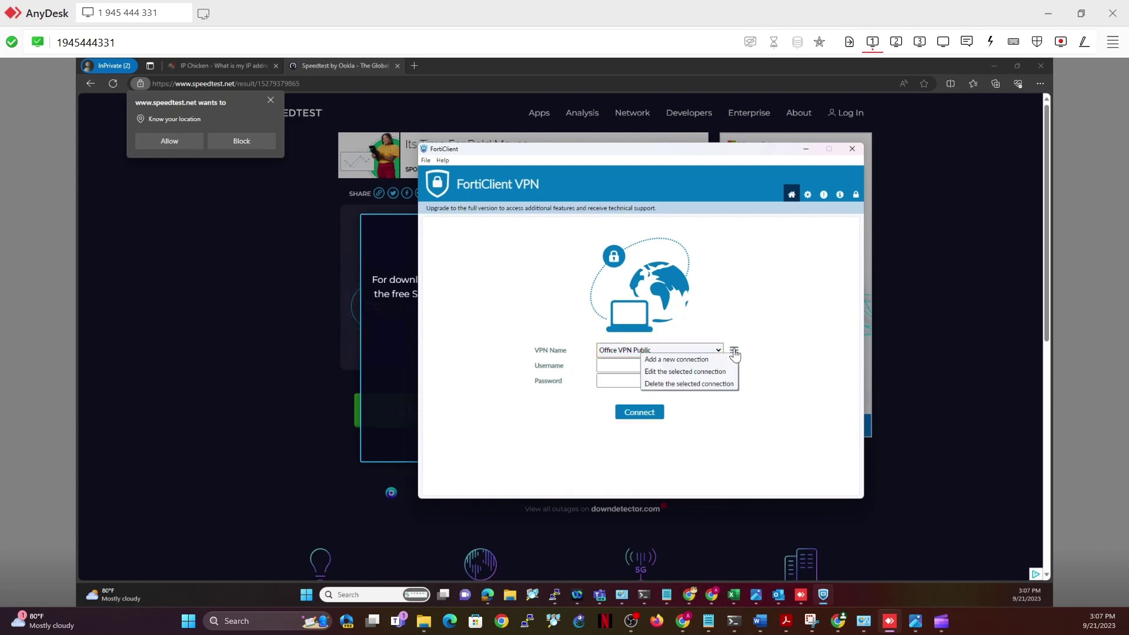
left_click(713, 374)
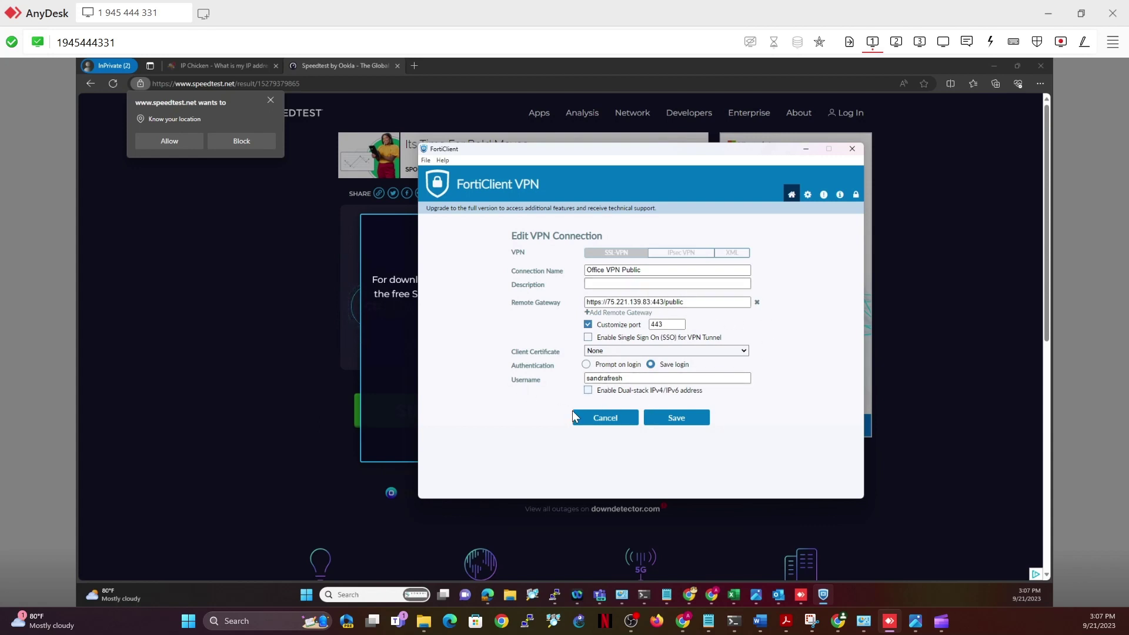
left_click(605, 418)
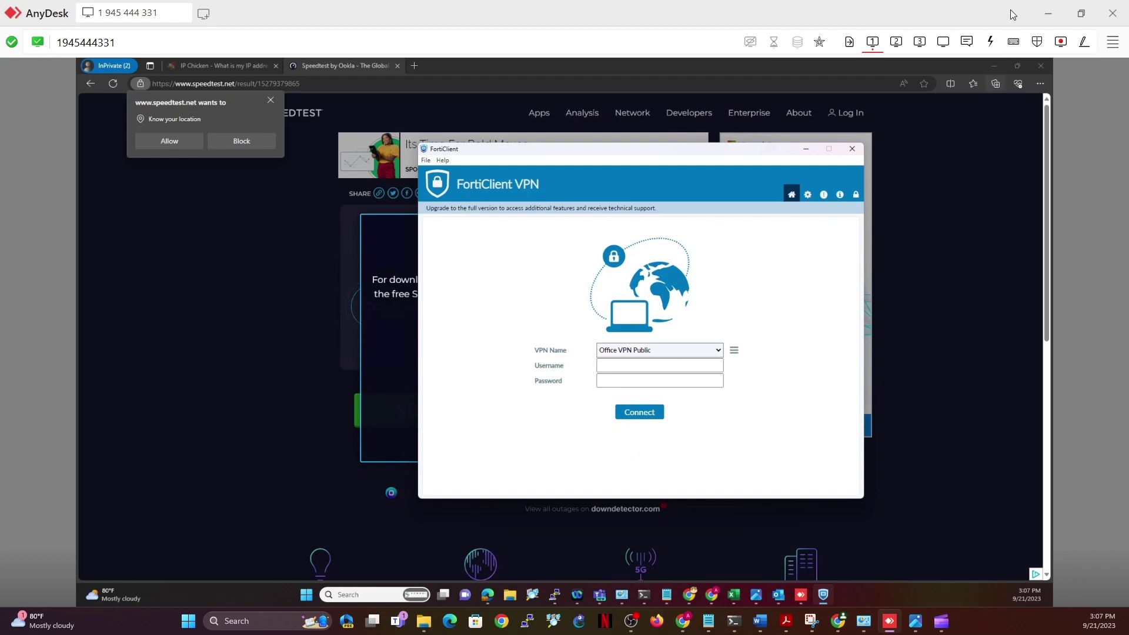
left_click(1042, 9)
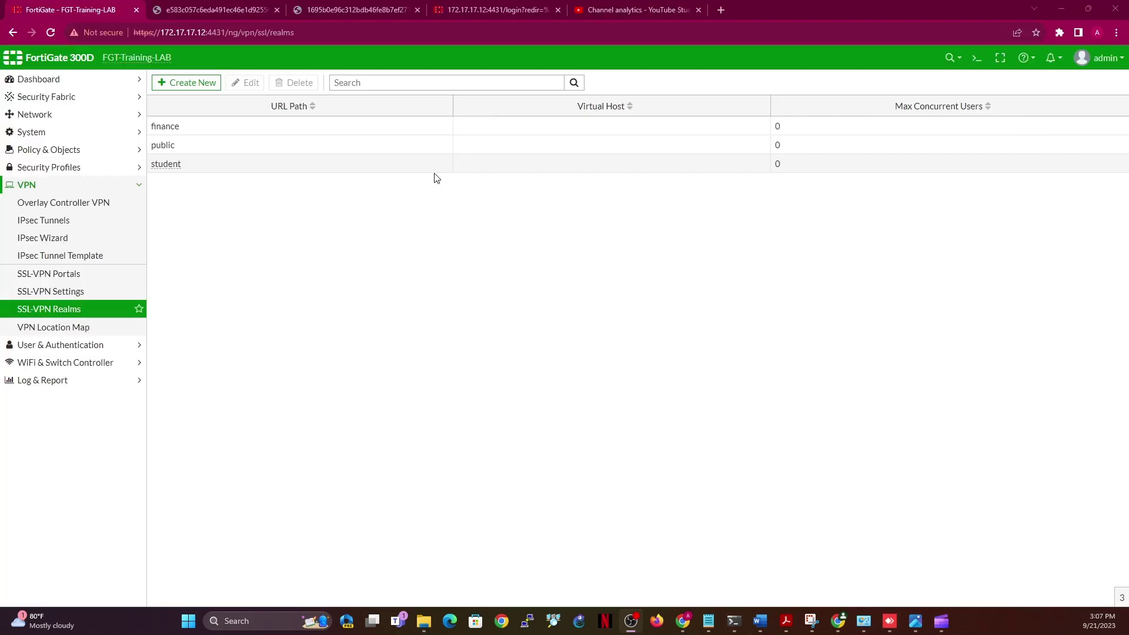
Reload the SSL-VPN Realms list, then open Network > Interfaces after a brief stop on the Status dashboard
left_click(52, 316)
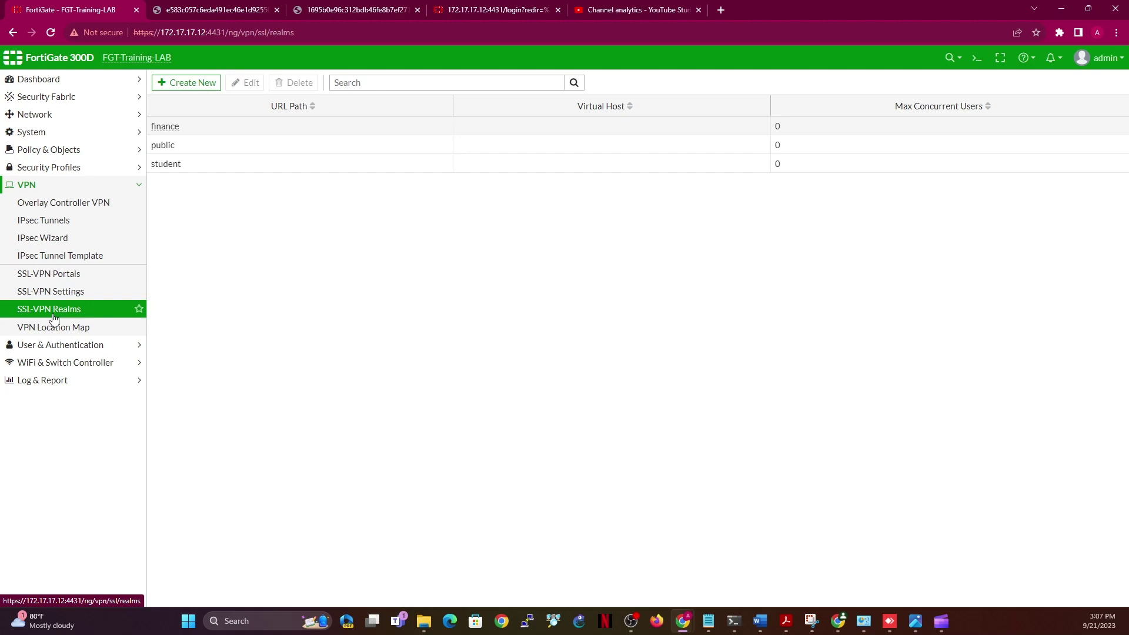
left_click(34, 113)
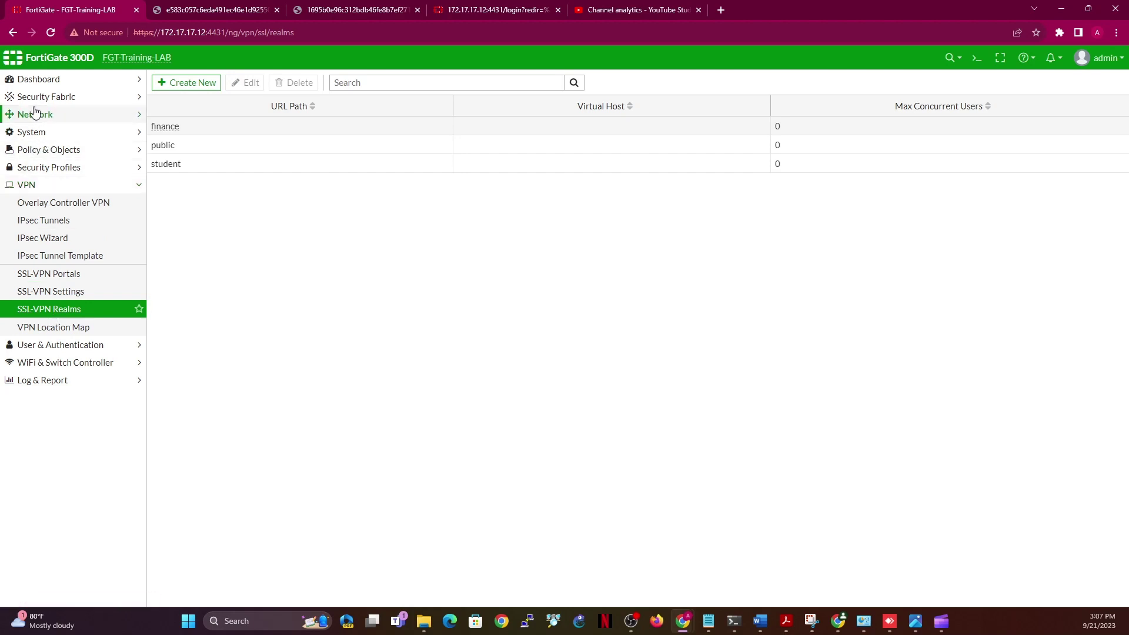
left_click(28, 138)
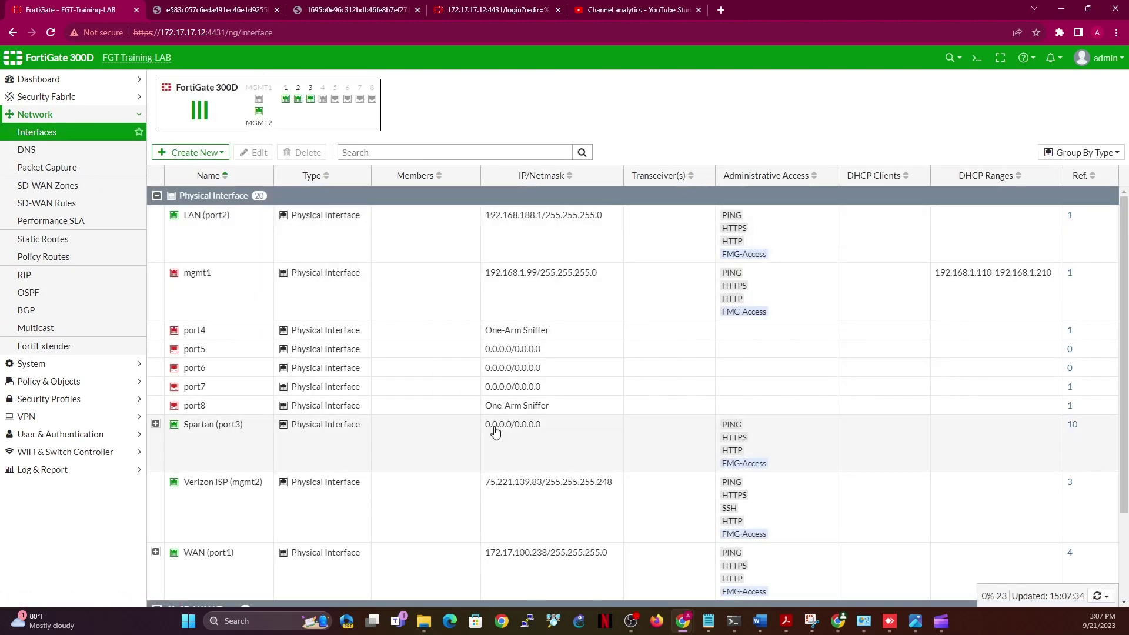
left_click(49, 80)
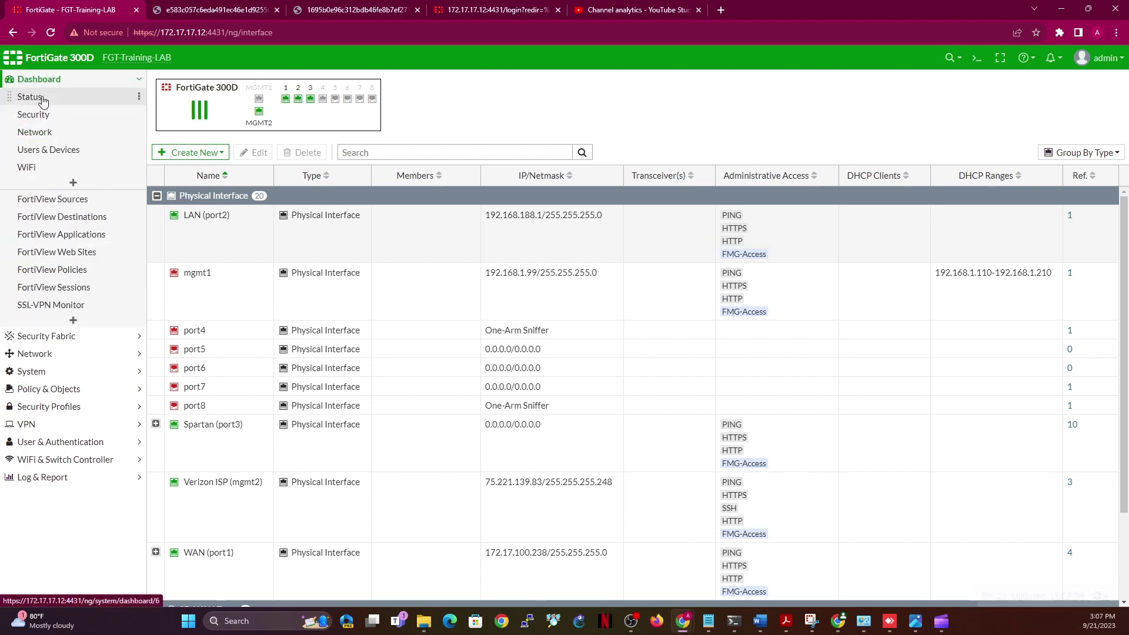
left_click(44, 98)
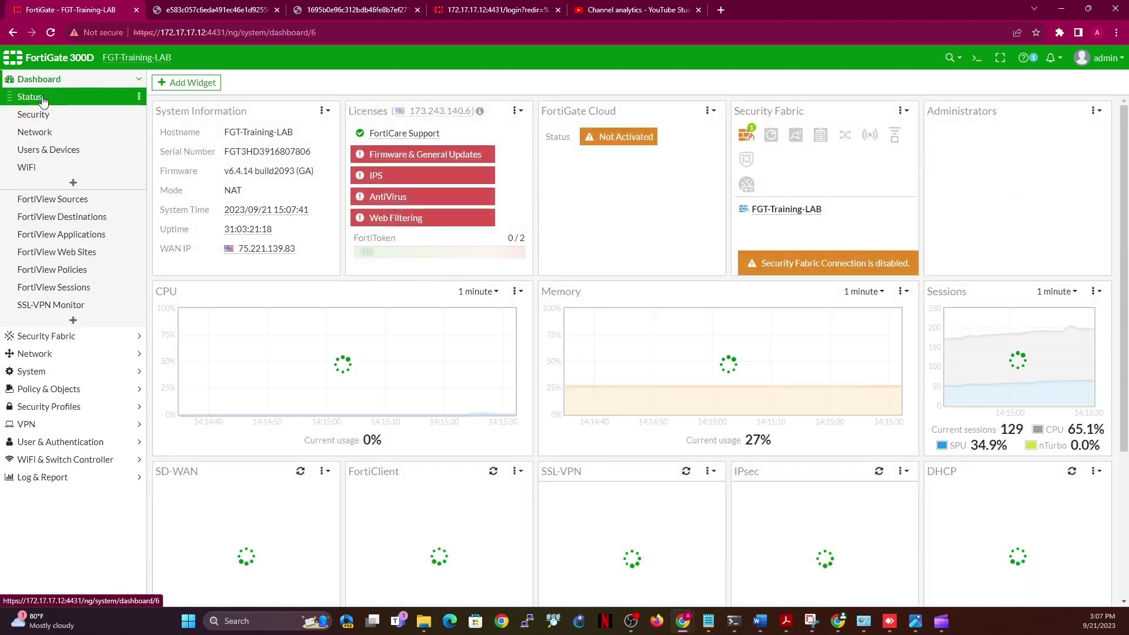
left_click(50, 356)
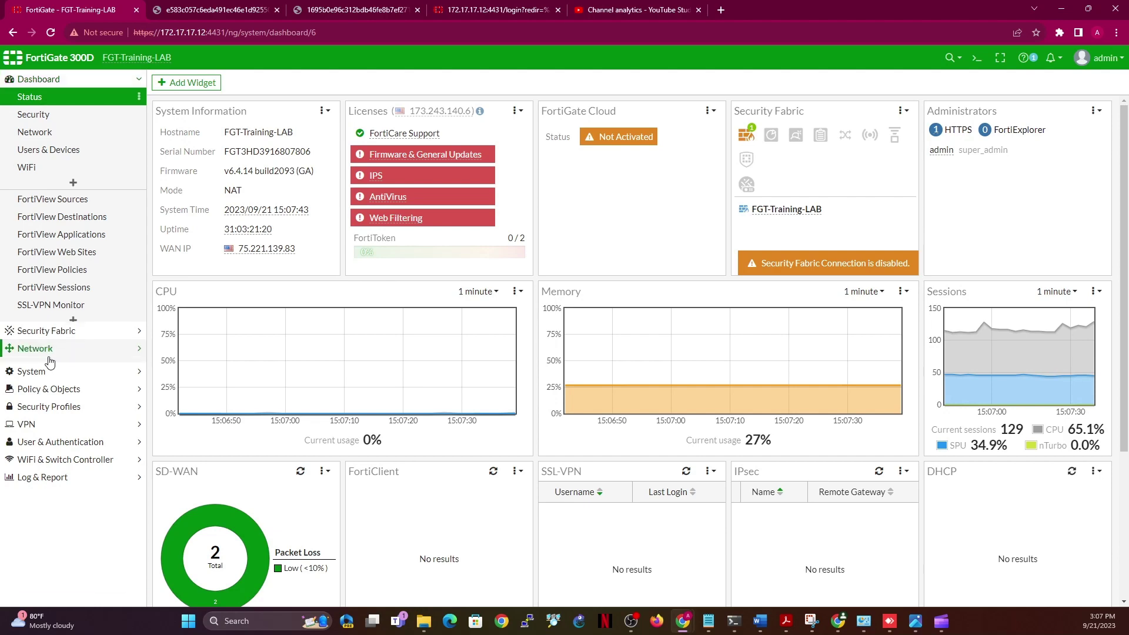
left_click(51, 136)
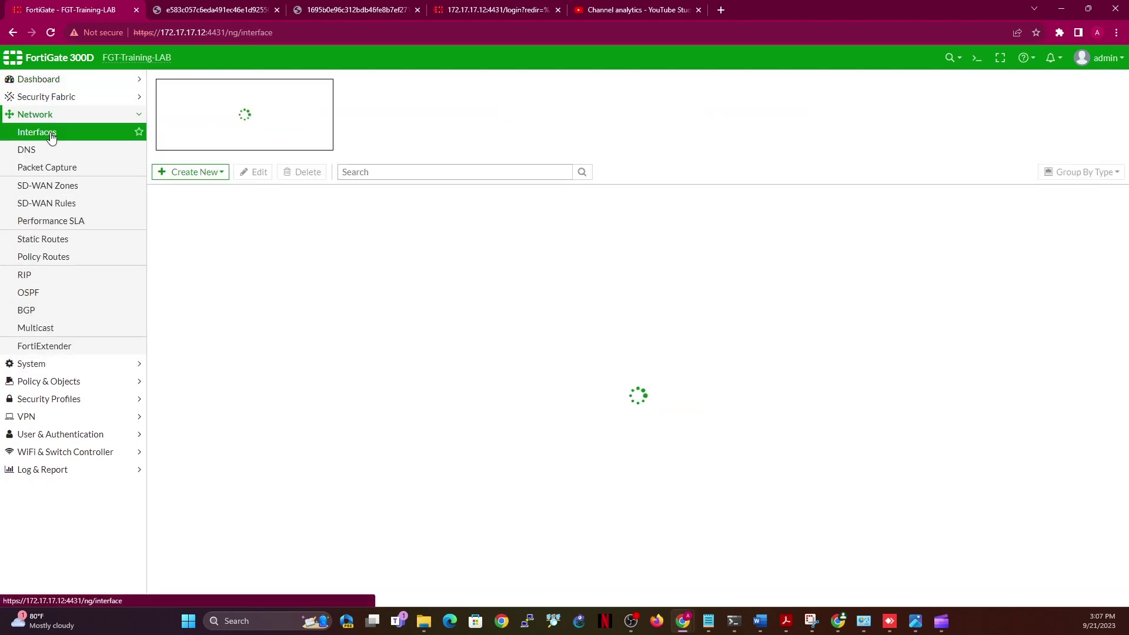